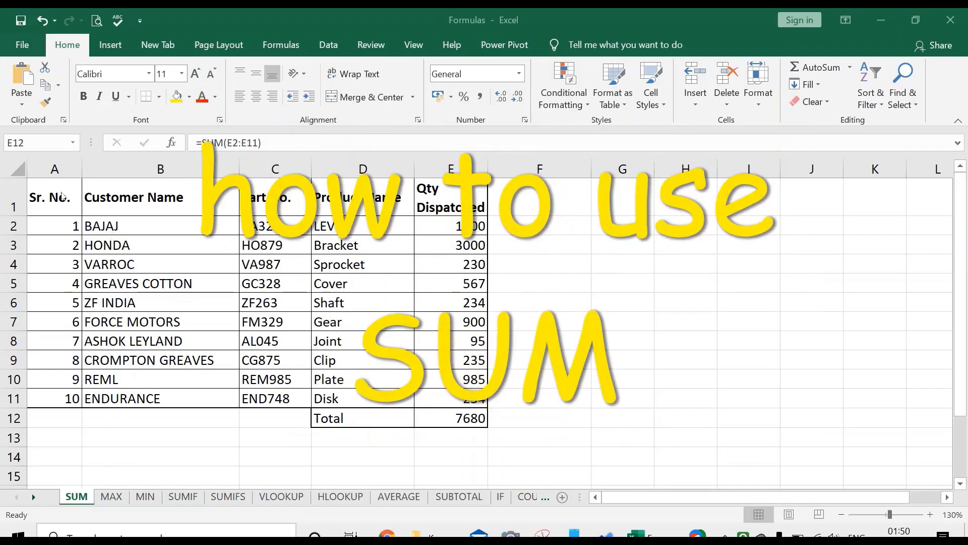
Review the dispatch table's Customer Name, Product Name and Qty Dispatched columns
{"action": "left_click_drag", "start_coordinate": [62, 196], "coordinate": [469, 399]}
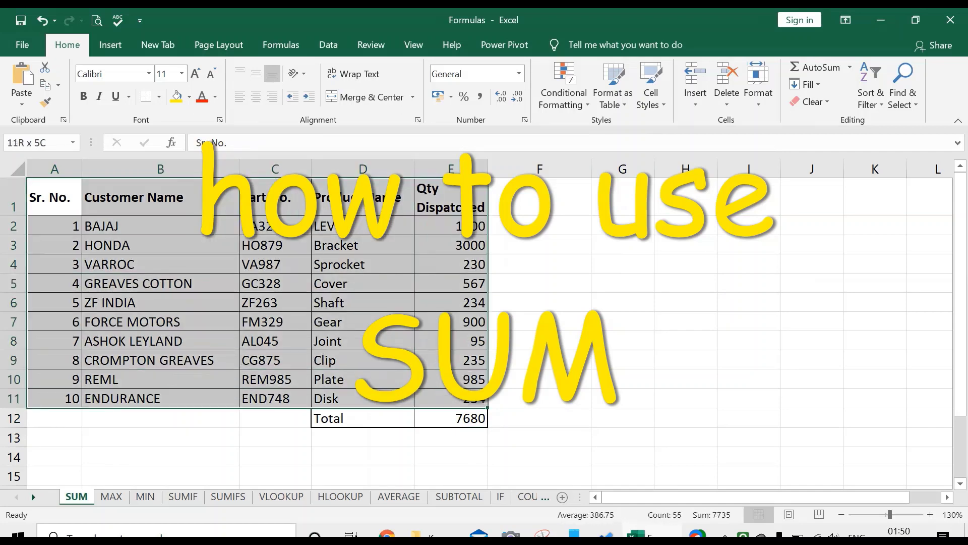
{"action": "left_click", "coordinate": [181, 199]}
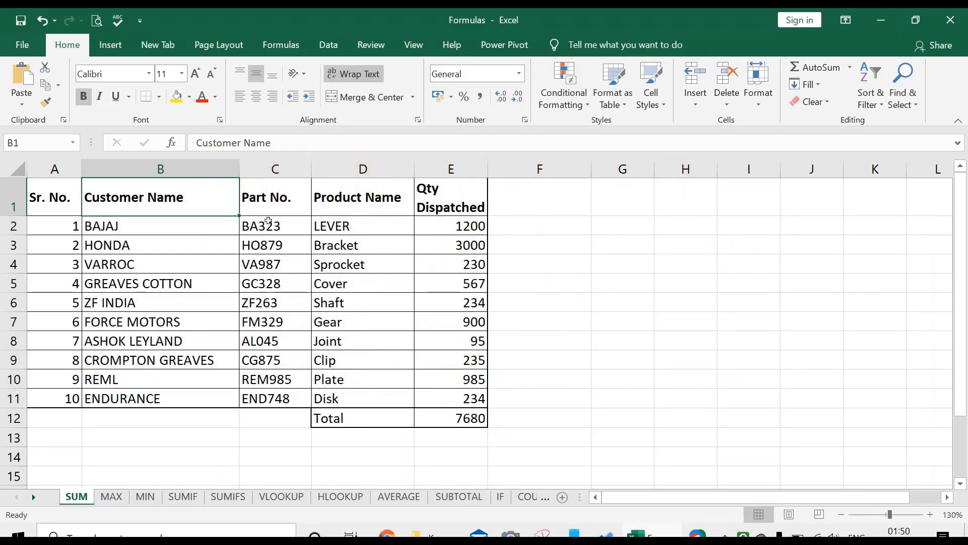
{"action": "left_click", "coordinate": [270, 205]}
{"action": "left_click", "coordinate": [353, 204]}
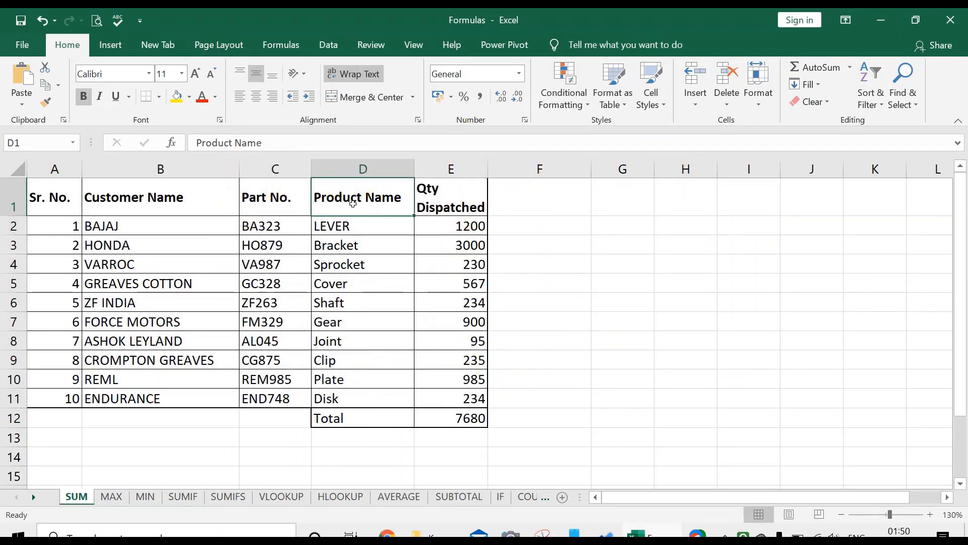
{"action": "left_click", "coordinate": [450, 208]}
{"action": "left_click_drag", "start_coordinate": [450, 226], "coordinate": [454, 399]}
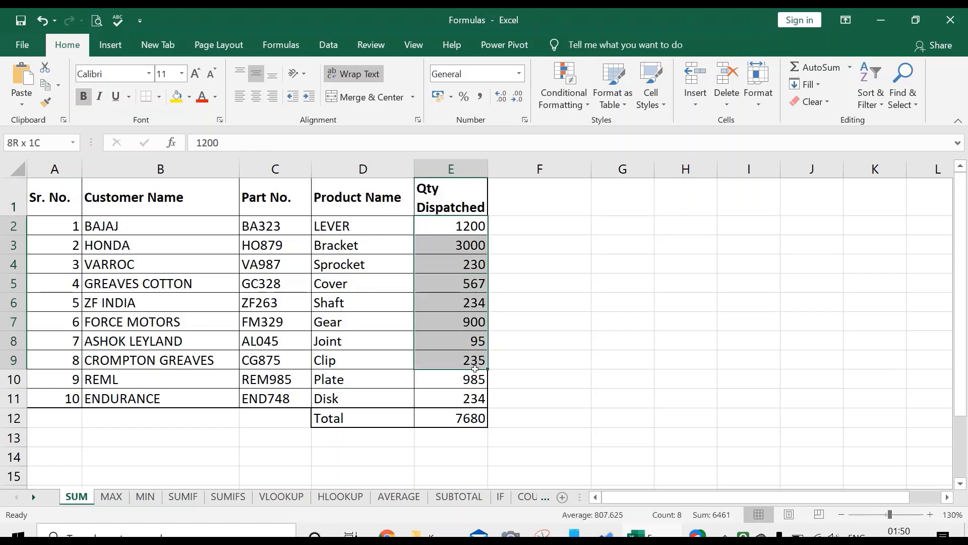
{"action": "left_click", "coordinate": [540, 379]}
Check that E12's =SUM(E2:E11) total of 7680 matches the quantities, then clear E12
{"action": "left_click", "coordinate": [468, 424]}
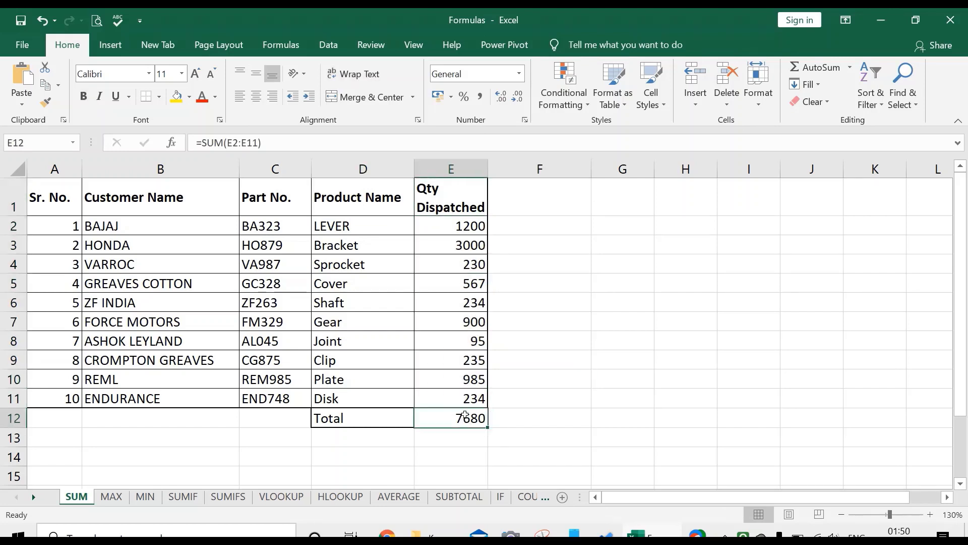
{"action": "left_click", "coordinate": [246, 142]}
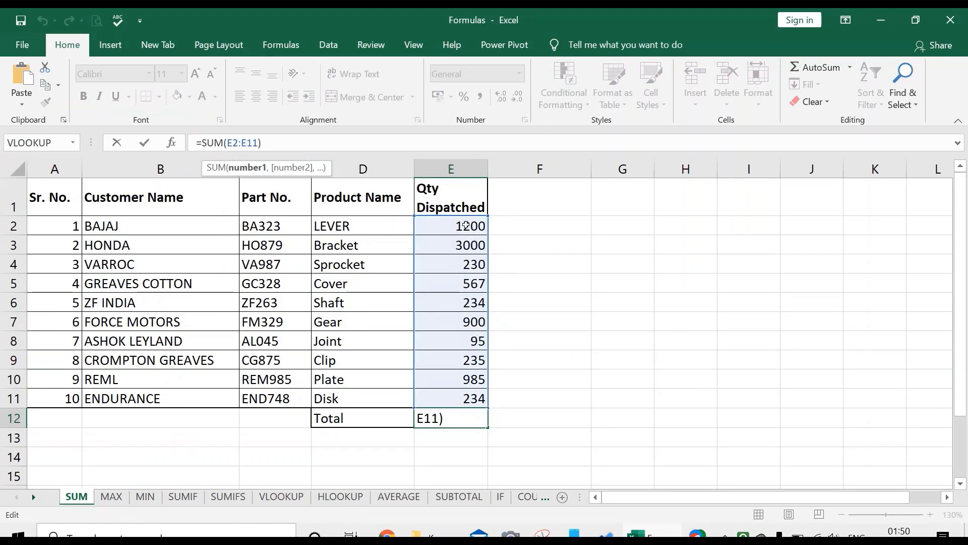
{"action": "left_click_drag", "start_coordinate": [465, 225], "coordinate": [471, 410]}
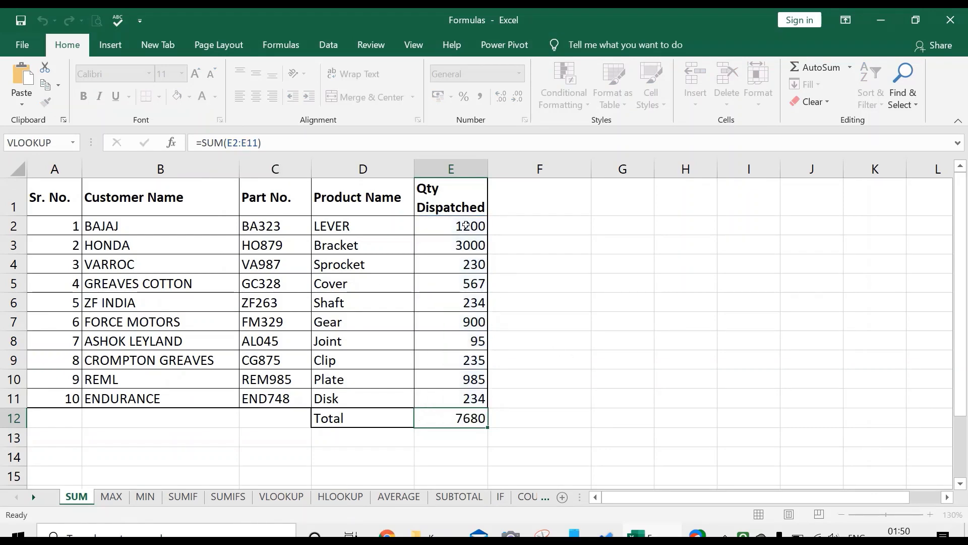
{"action": "left_click", "coordinate": [464, 423]}
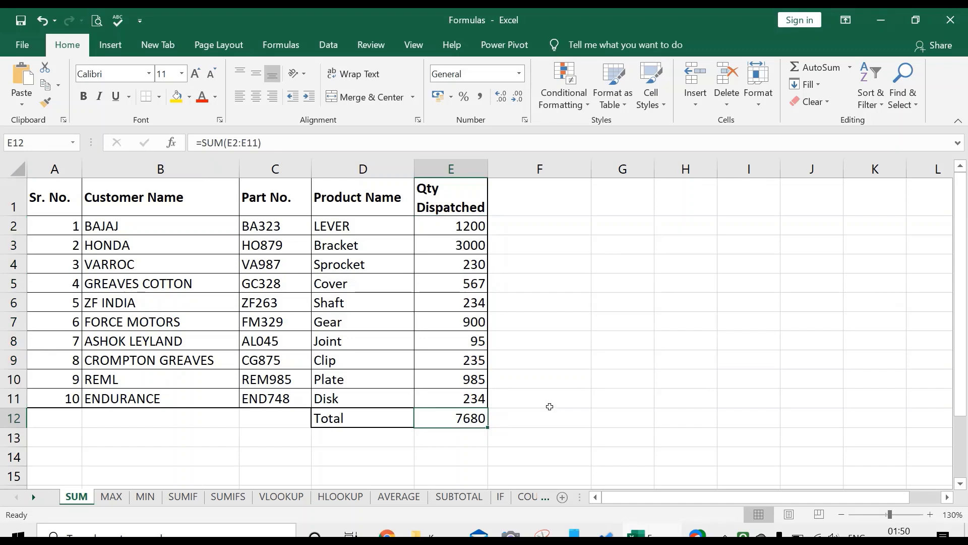
{"action": "key", "text": "Delete"}
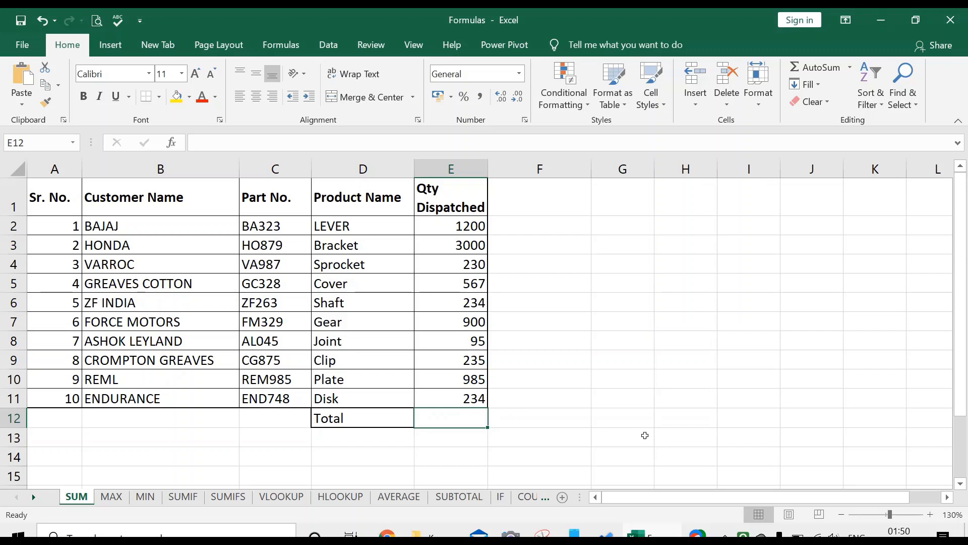
Enter =SUM(E2:E11) in E12 to total the Qty Dispatched column
{"action": "type", "text": "=SUM"}
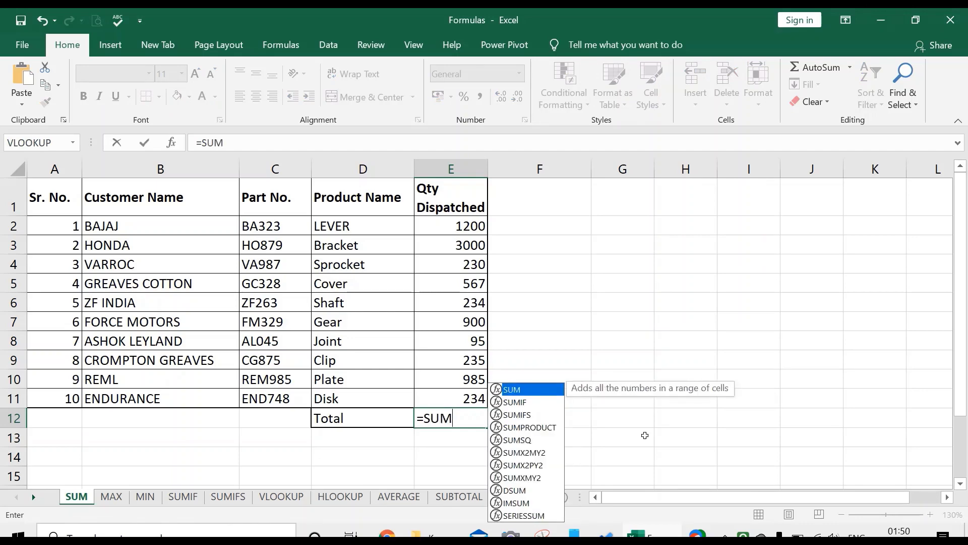
{"action": "double_click", "coordinate": [540, 391]}
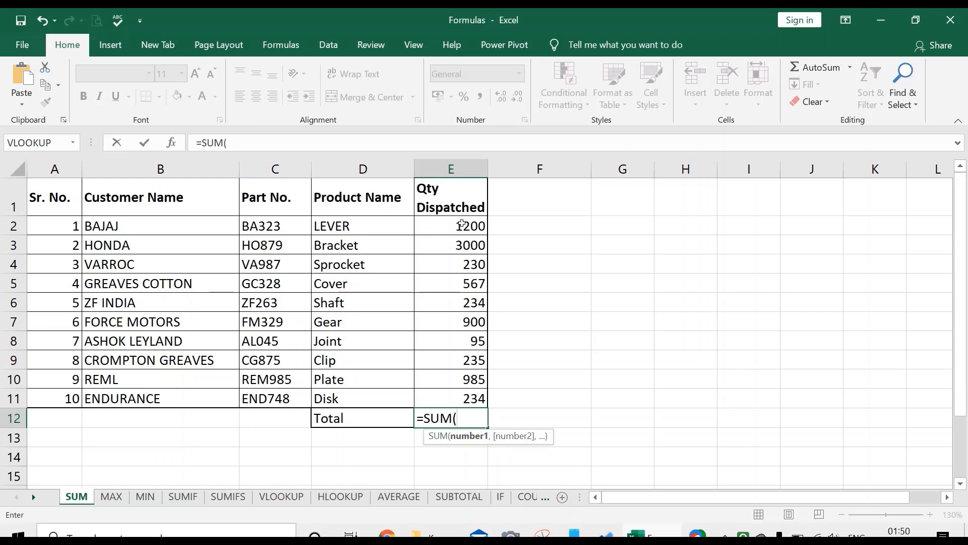
{"action": "left_click_drag", "start_coordinate": [462, 225], "coordinate": [479, 390]}
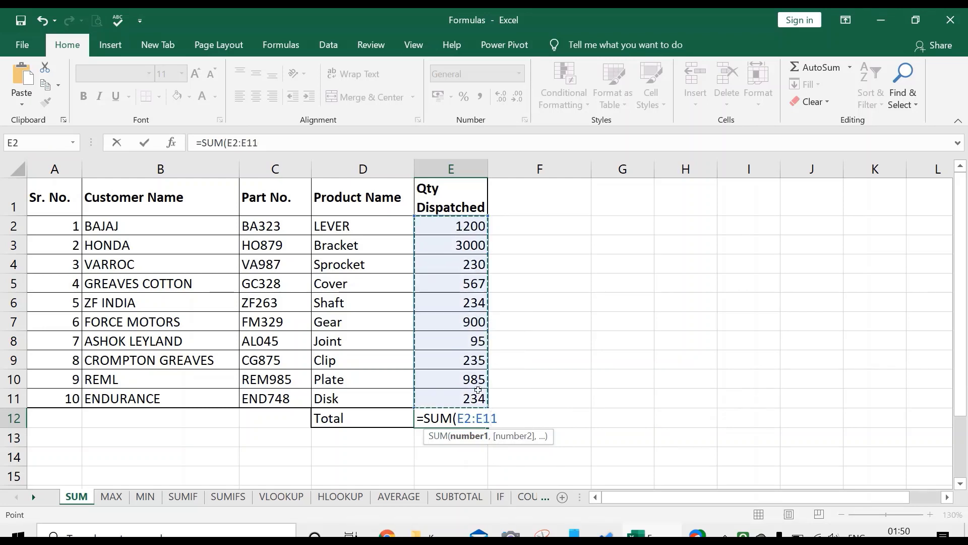
{"action": "key", "text": "Return"}
Re-enter =SUM(E2:E11) in E12, fixing a mistyped letter, so it shows 7680
{"action": "left_click", "coordinate": [447, 410]}
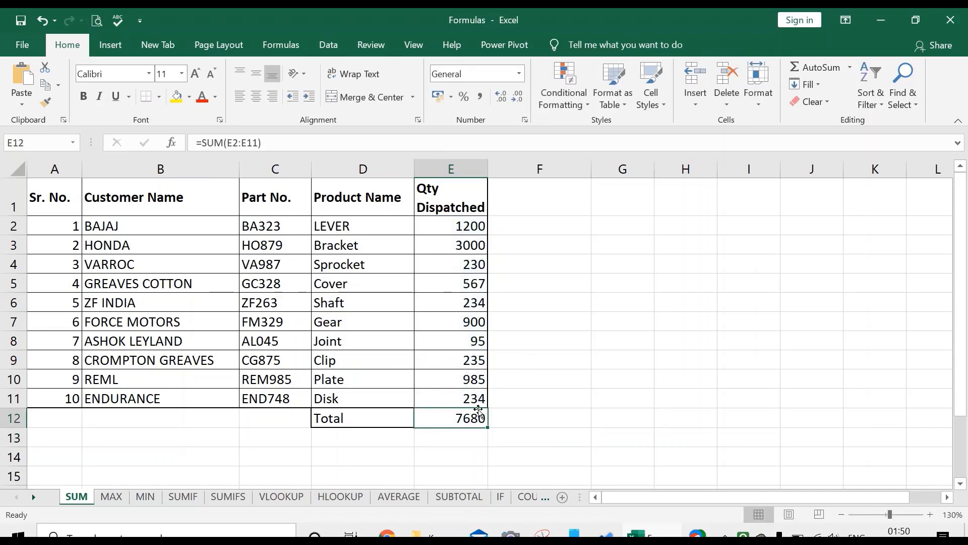
{"action": "type", "text": "="}
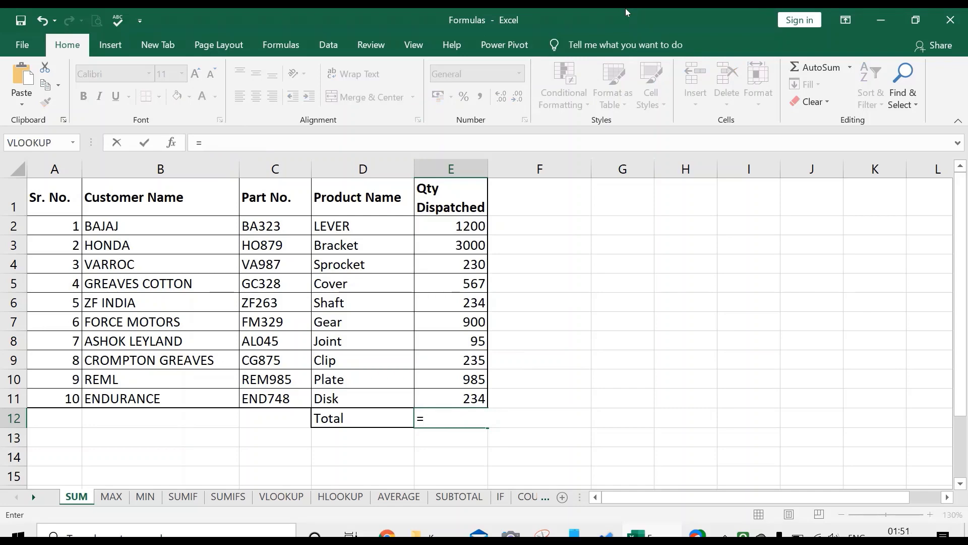
{"action": "type", "text": "A"}
{"action": "key", "text": "BackSpace"}
{"action": "type", "text": "SUM"}
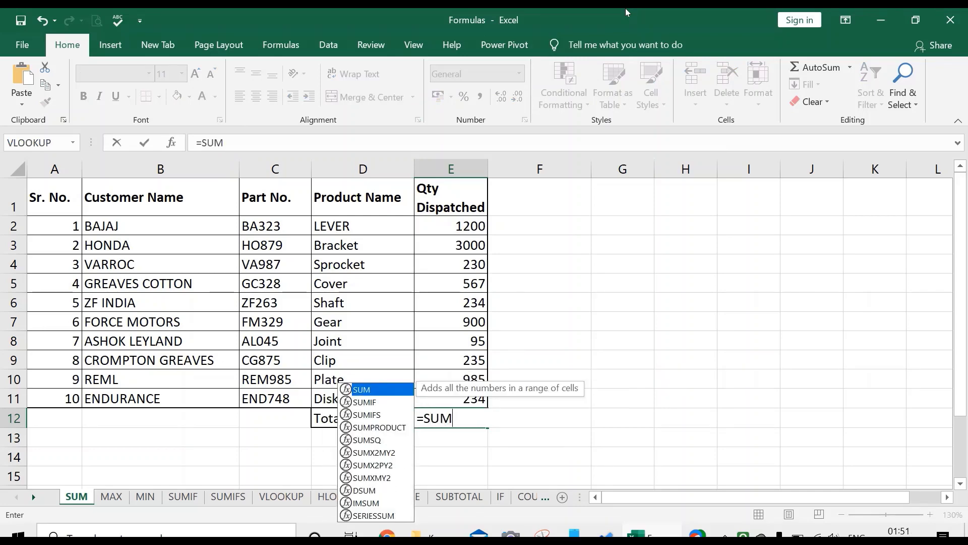
{"action": "double_click", "coordinate": [391, 389]}
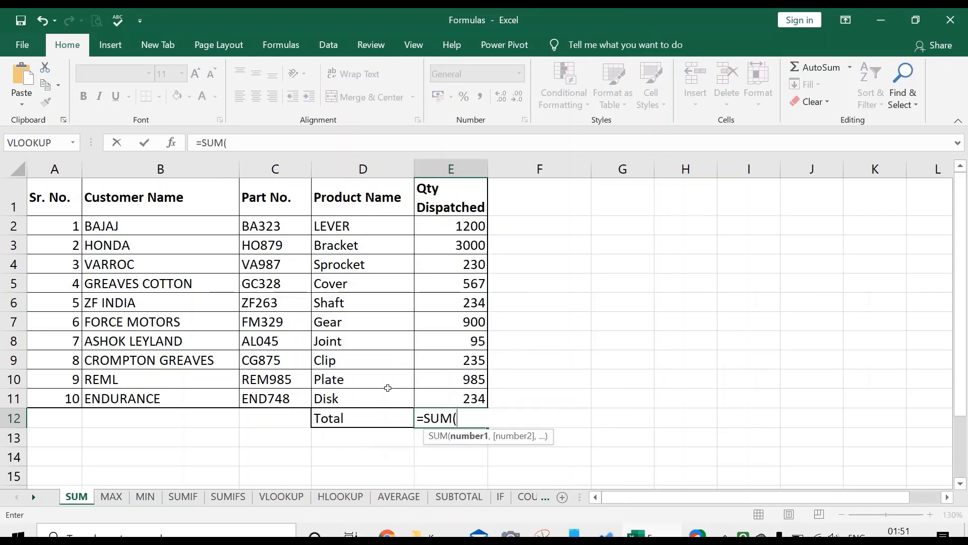
{"action": "left_click_drag", "start_coordinate": [454, 232], "coordinate": [476, 398]}
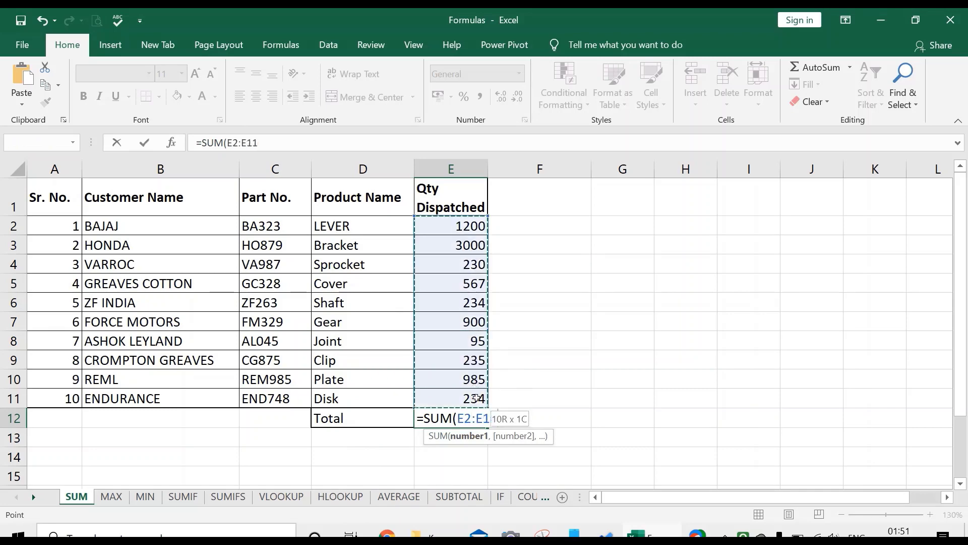
{"action": "key", "text": "Return"}
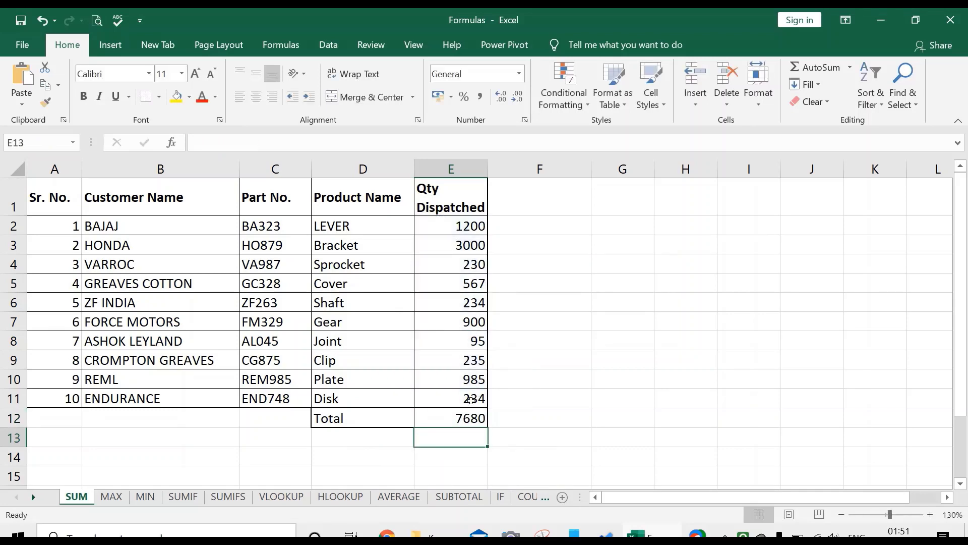
On the MAX sheet, enter =MAX(E2:E11) in cell I1
{"action": "left_click", "coordinate": [112, 497]}
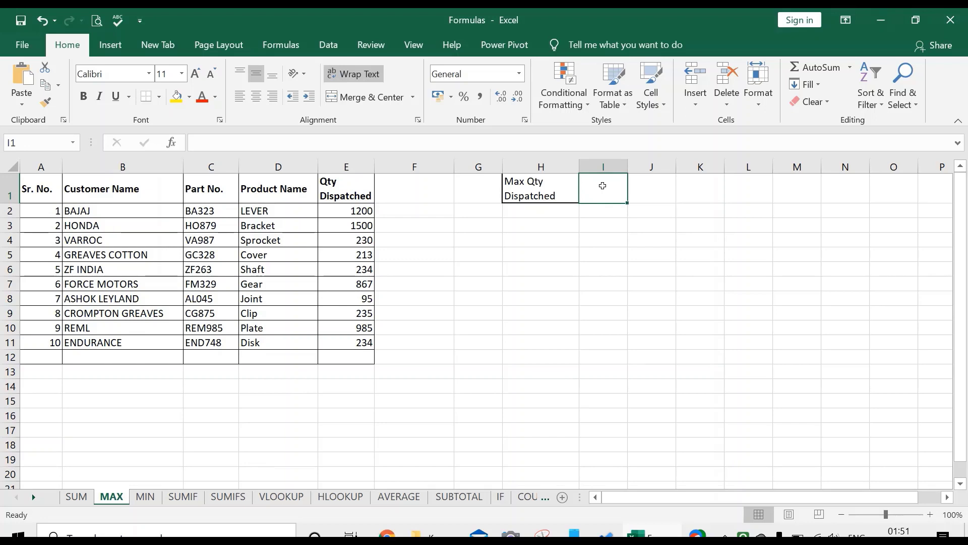
{"action": "type", "text": "="}
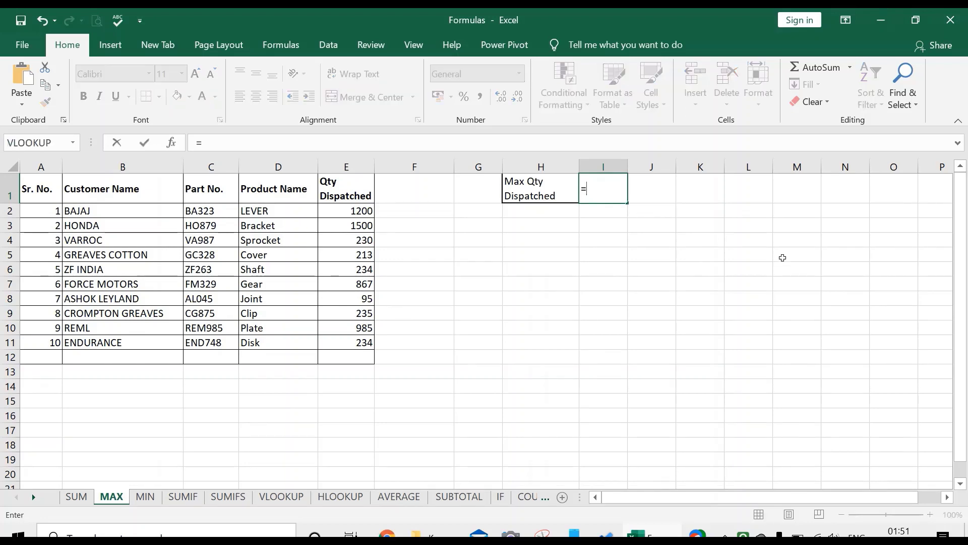
{"action": "type", "text": "MAX"}
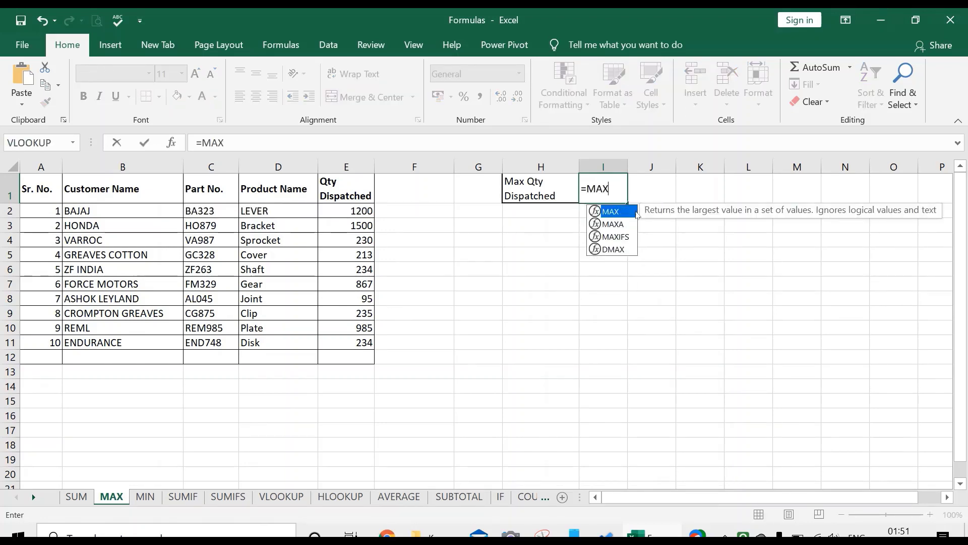
{"action": "double_click", "coordinate": [627, 211]}
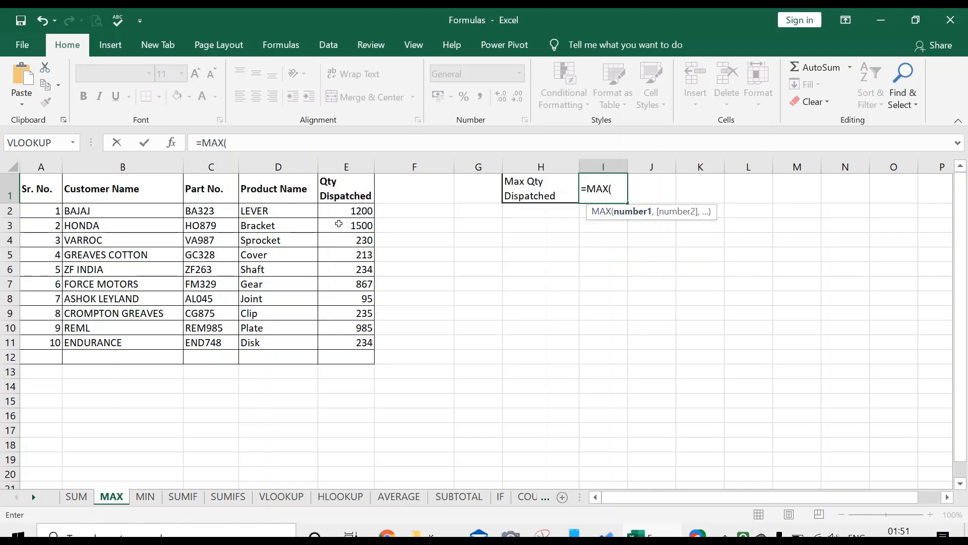
{"action": "left_click_drag", "start_coordinate": [345, 211], "coordinate": [363, 336]}
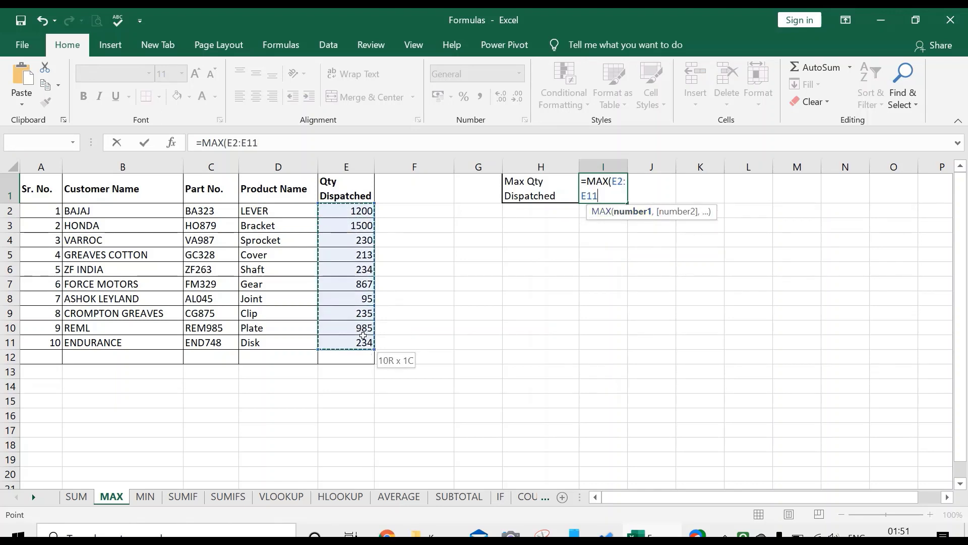
{"action": "key", "text": "Return"}
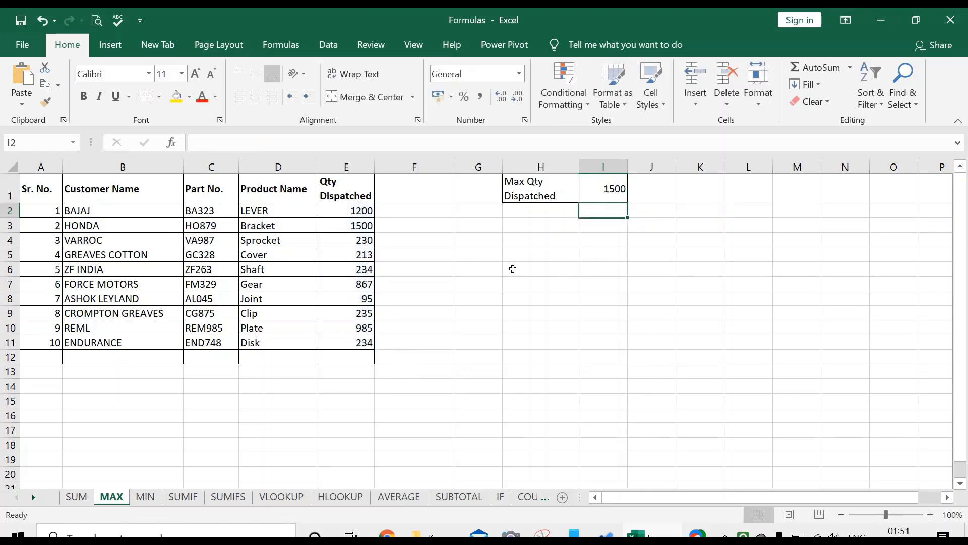
Verify that I1's result of 1500 matches the largest quantity in E3
{"action": "left_click", "coordinate": [588, 187]}
{"action": "left_click_drag", "start_coordinate": [359, 210], "coordinate": [363, 343]}
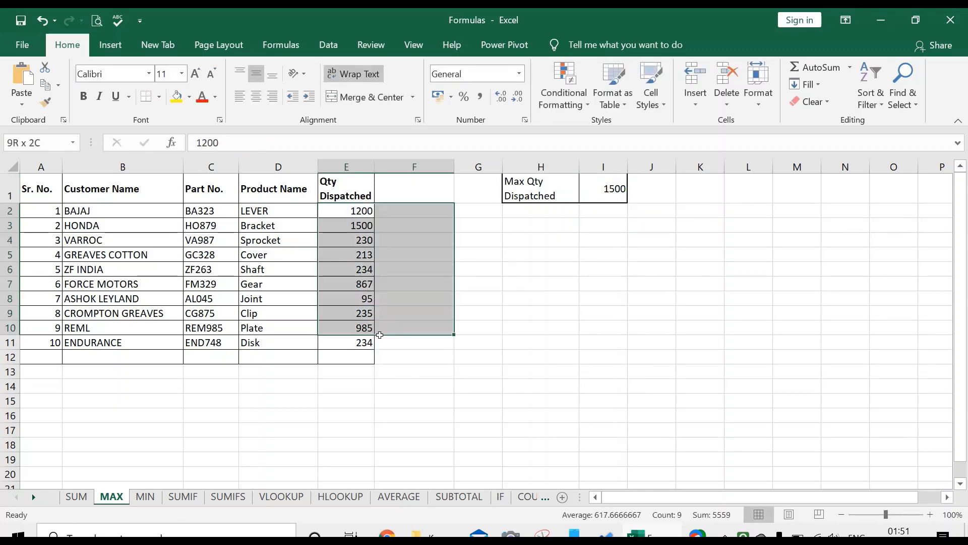
{"action": "left_click", "coordinate": [361, 228]}
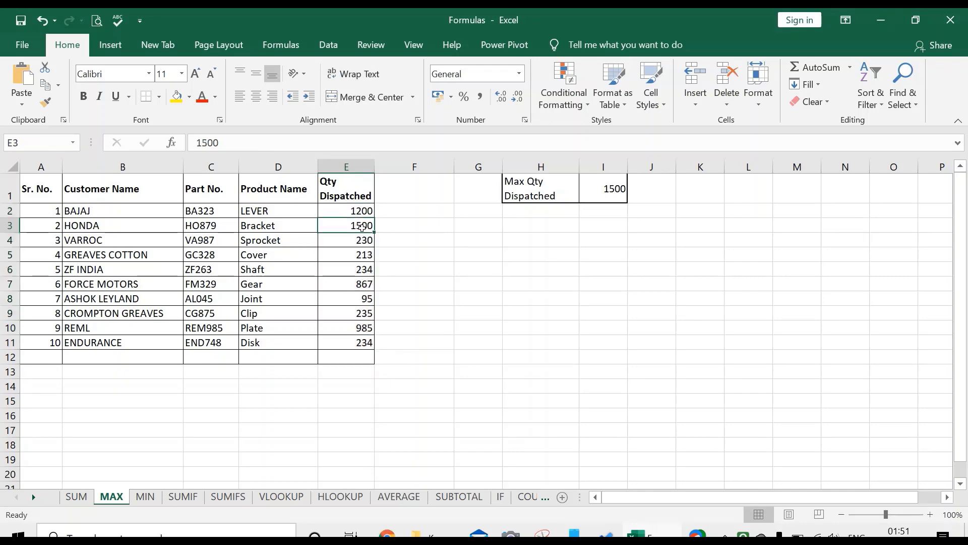
{"action": "left_click", "coordinate": [588, 194]}
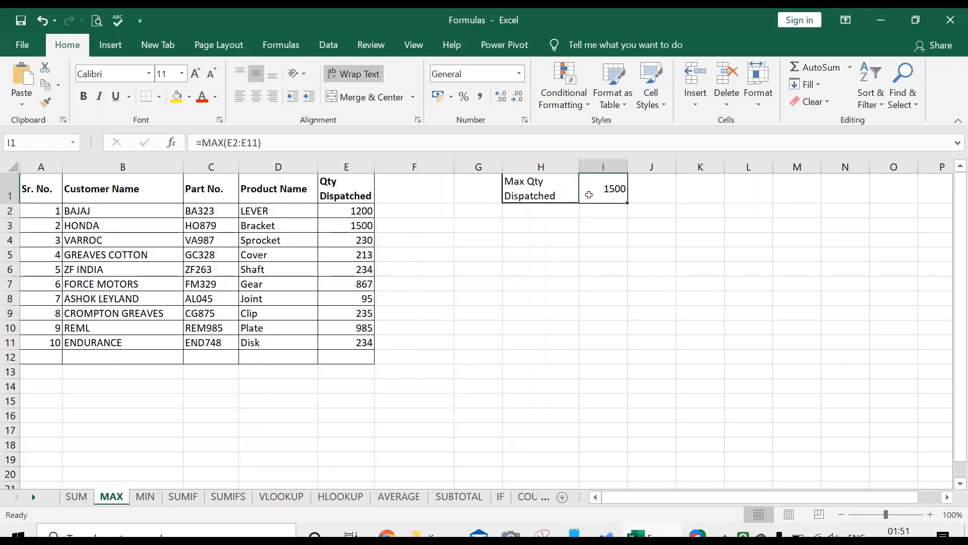
On the MIN sheet, enter =MIN(E2:E11) in cell I1
{"action": "left_click", "coordinate": [146, 497]}
{"action": "left_click", "coordinate": [598, 195]}
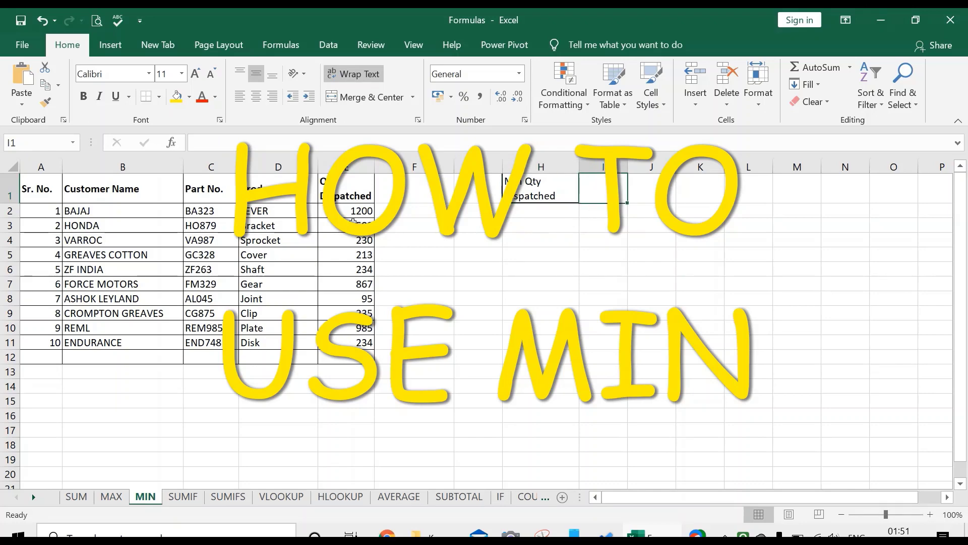
{"action": "left_click_drag", "start_coordinate": [353, 211], "coordinate": [353, 342]}
{"action": "left_click", "coordinate": [600, 194]}
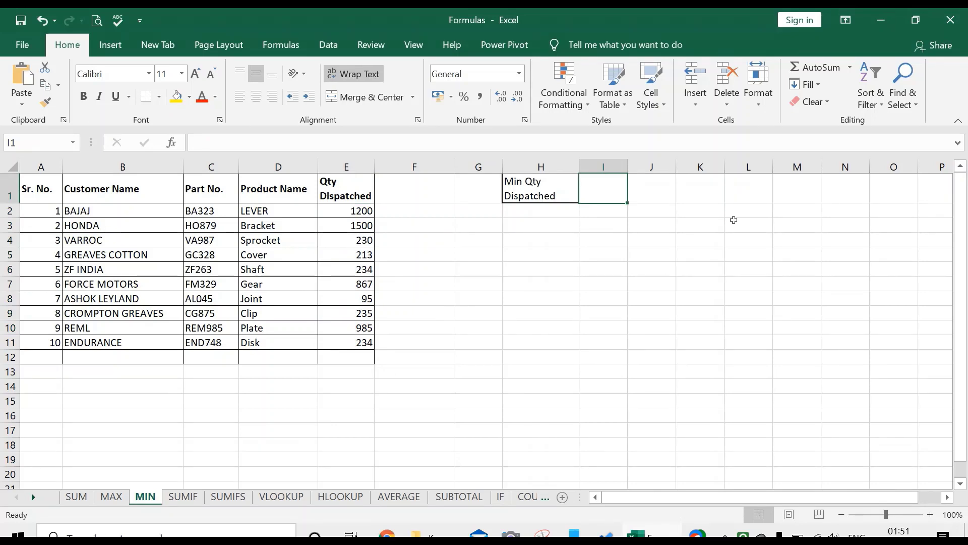
{"action": "type", "text": "=M"}
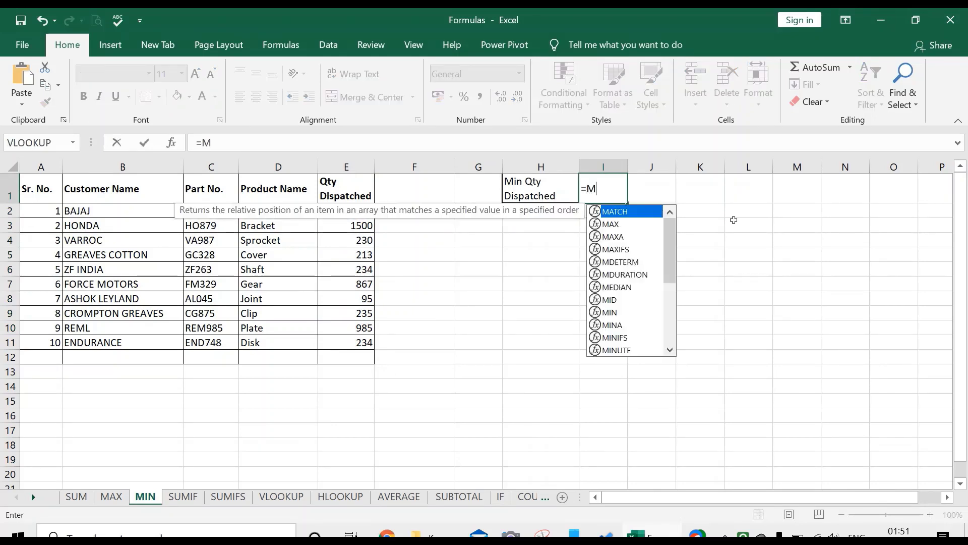
{"action": "type", "text": "IN"}
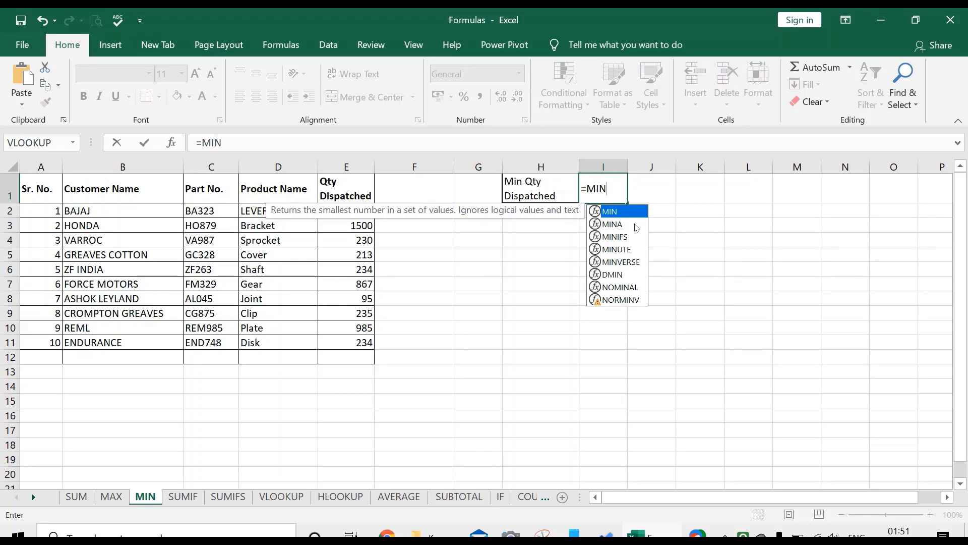
{"action": "double_click", "coordinate": [630, 213]}
{"action": "left_click_drag", "start_coordinate": [361, 209], "coordinate": [358, 336]}
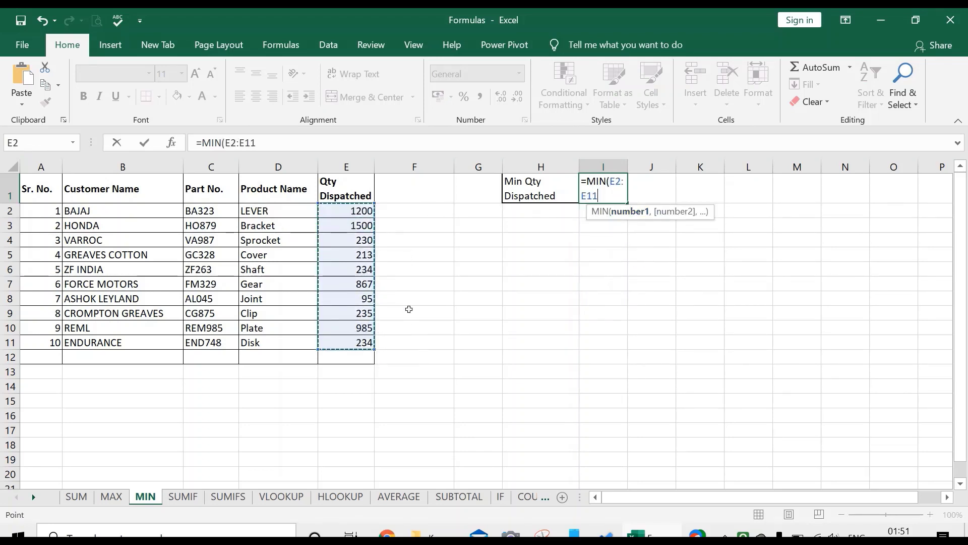
{"action": "key", "text": "ctrl+Return"}
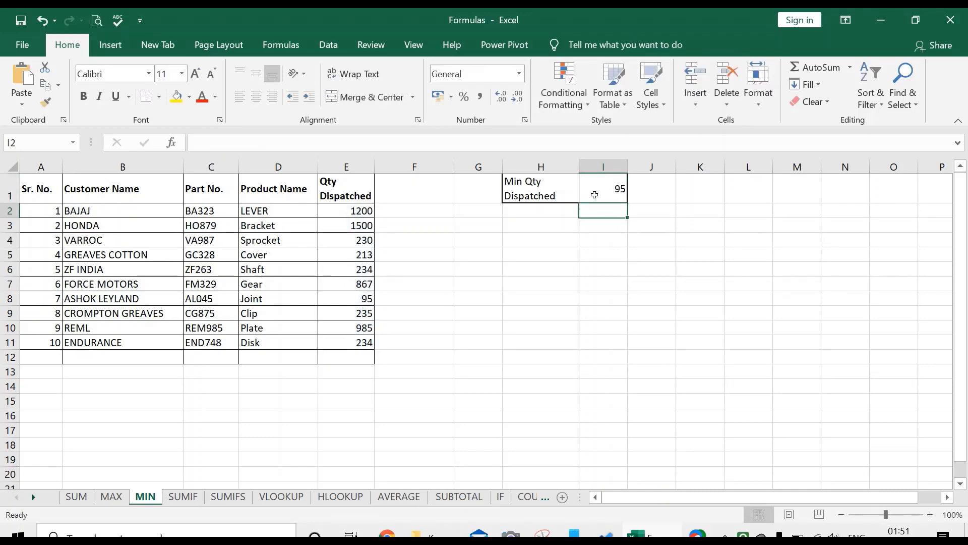
Verify that I1's result of 95 matches the lowest quantity in E8
{"action": "left_click_drag", "start_coordinate": [358, 210], "coordinate": [434, 343]}
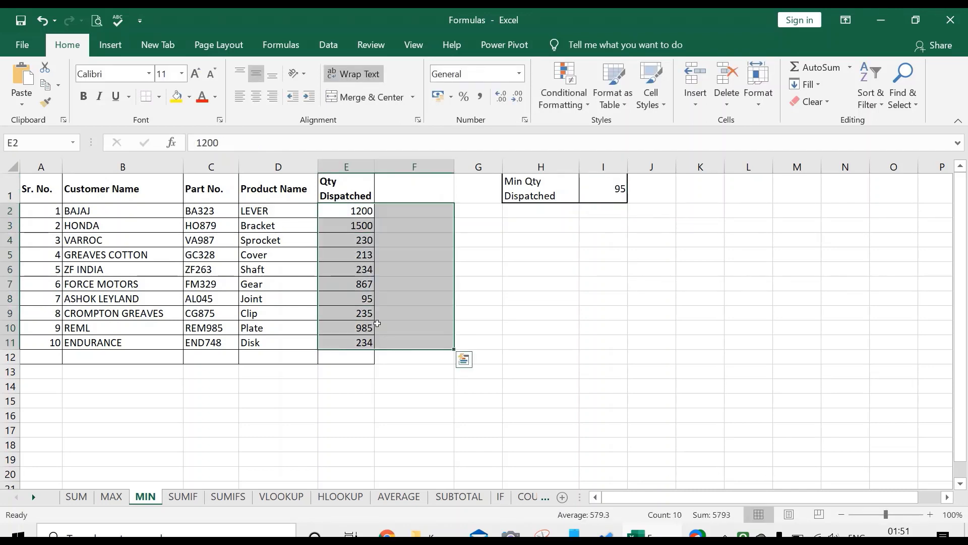
{"action": "left_click", "coordinate": [367, 293]}
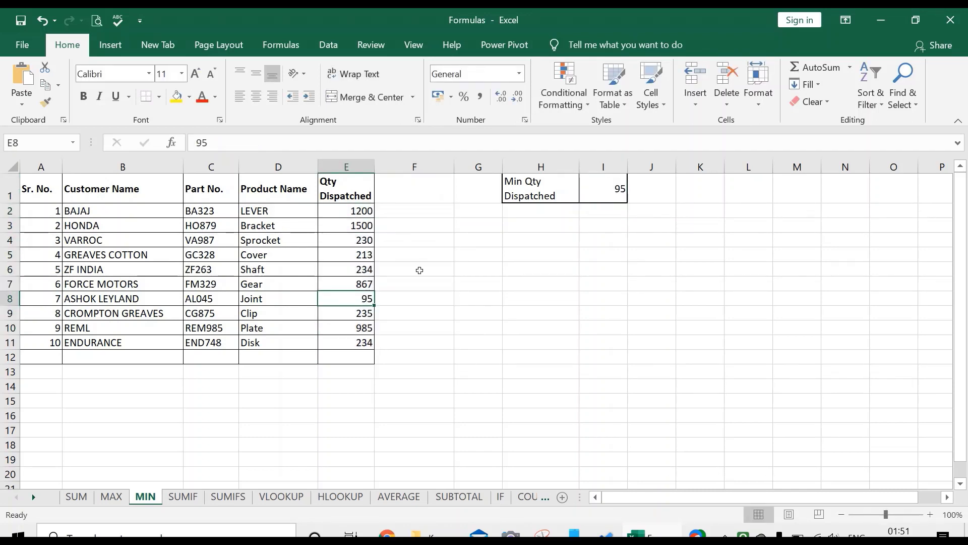
{"action": "left_click", "coordinate": [609, 198]}
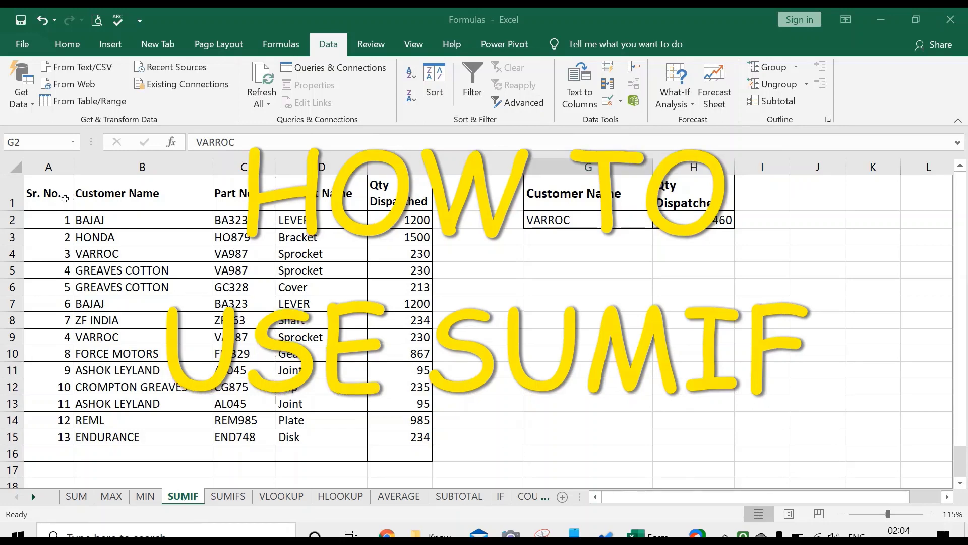
Review the SUMIF sheet's dispatch table, its quantities and entries like Sprocket and GREAVES COTTON
{"action": "key", "text": "ctrl+Home"}
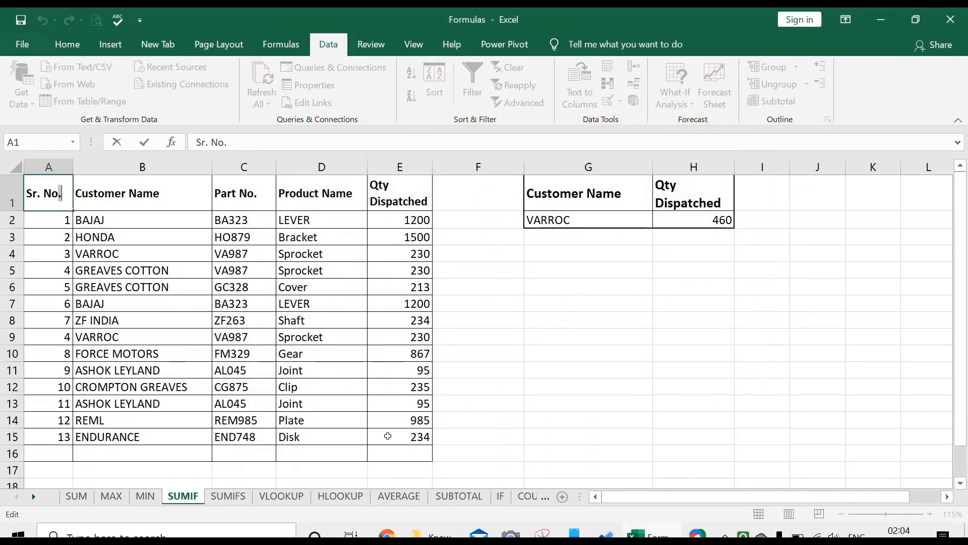
{"action": "left_click_drag", "start_coordinate": [404, 437], "coordinate": [48, 194]}
{"action": "left_click", "coordinate": [439, 294]}
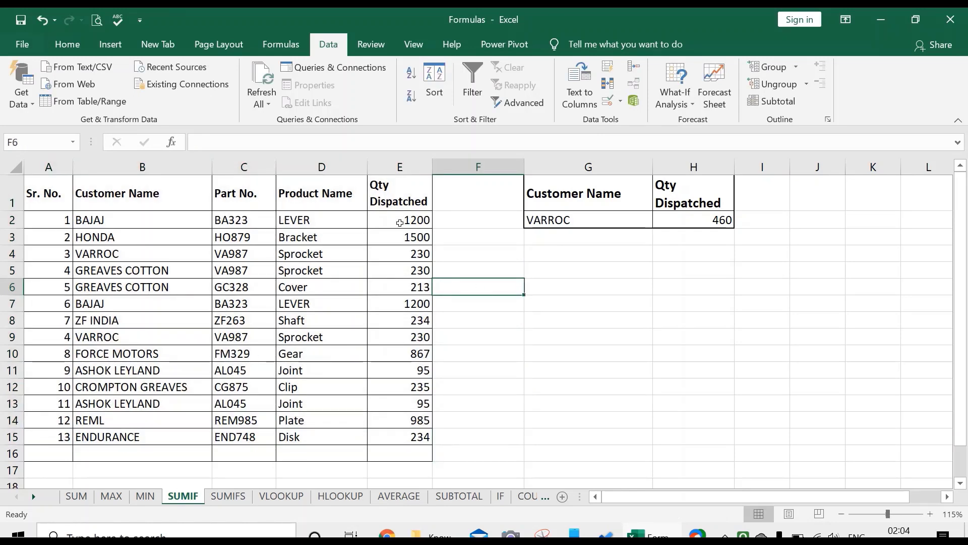
{"action": "left_click_drag", "start_coordinate": [400, 222], "coordinate": [415, 436]}
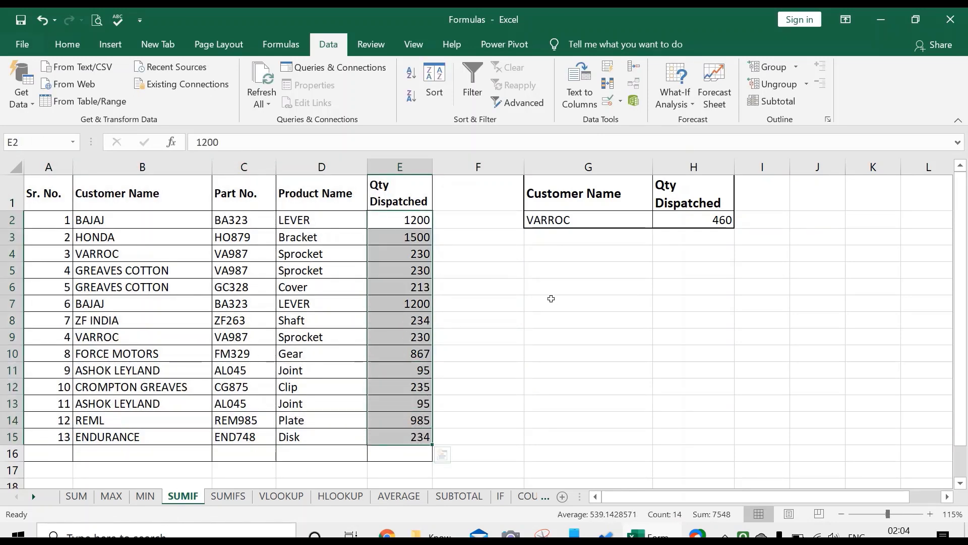
{"action": "mouse_move", "coordinate": [432, 242]}
{"action": "left_mouse_down"}
{"action": "mouse_move", "coordinate": [422, 231]}
{"action": "mouse_move", "coordinate": [421, 242]}
{"action": "left_mouse_up"}
{"action": "left_click", "coordinate": [486, 336]}
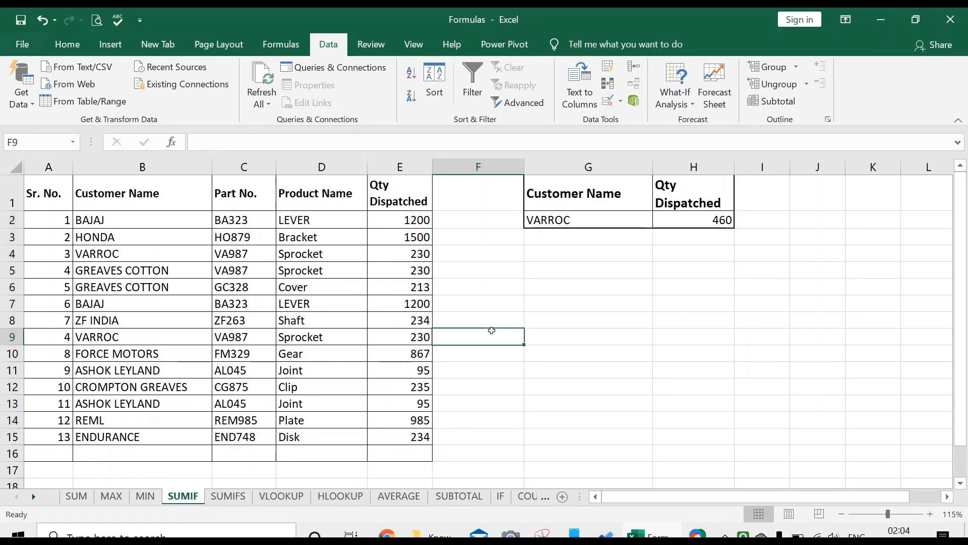
{"action": "left_click", "coordinate": [310, 284]}
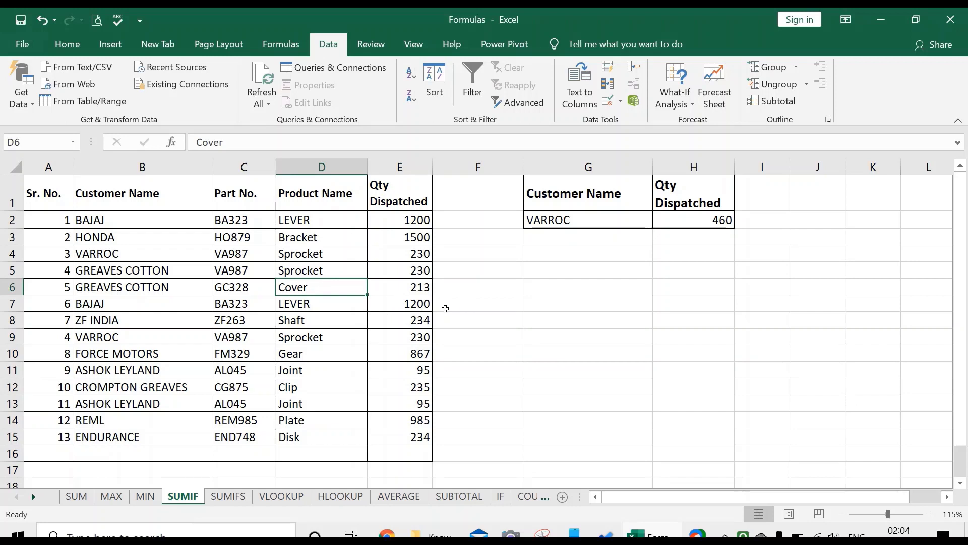
{"action": "left_click", "coordinate": [320, 257]}
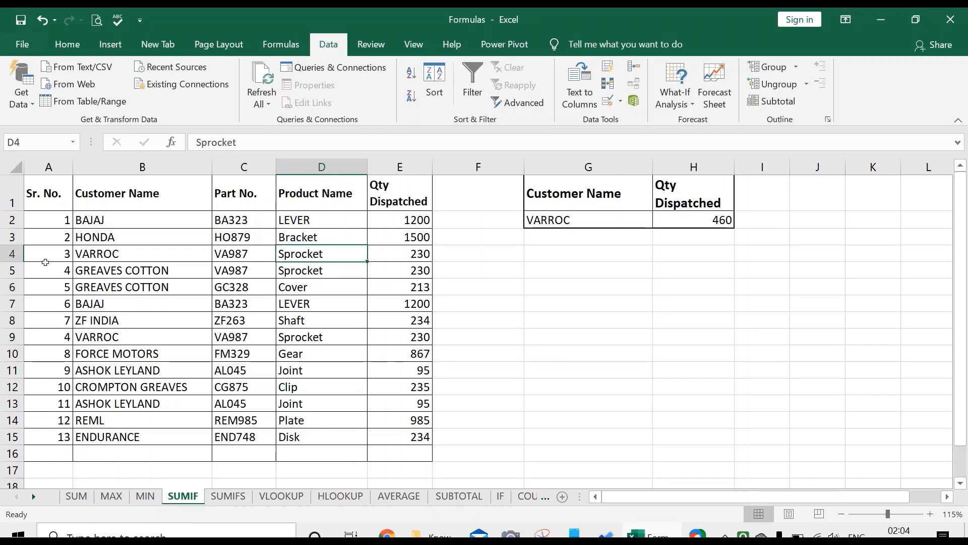
{"action": "left_click", "coordinate": [108, 275]}
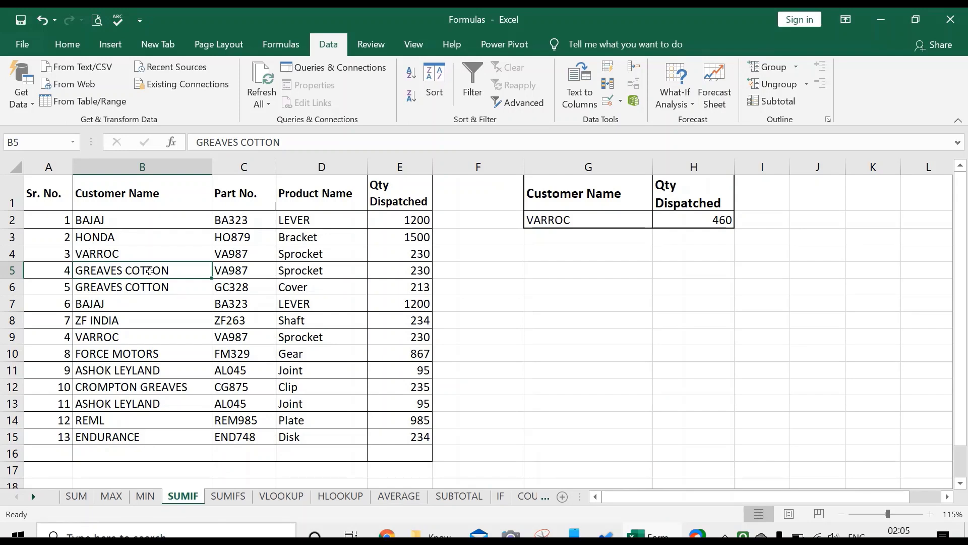
Inspect the SUMIF formula in H2 against the VARROC criterion in G2
{"action": "left_click", "coordinate": [645, 291]}
{"action": "left_click", "coordinate": [690, 220]}
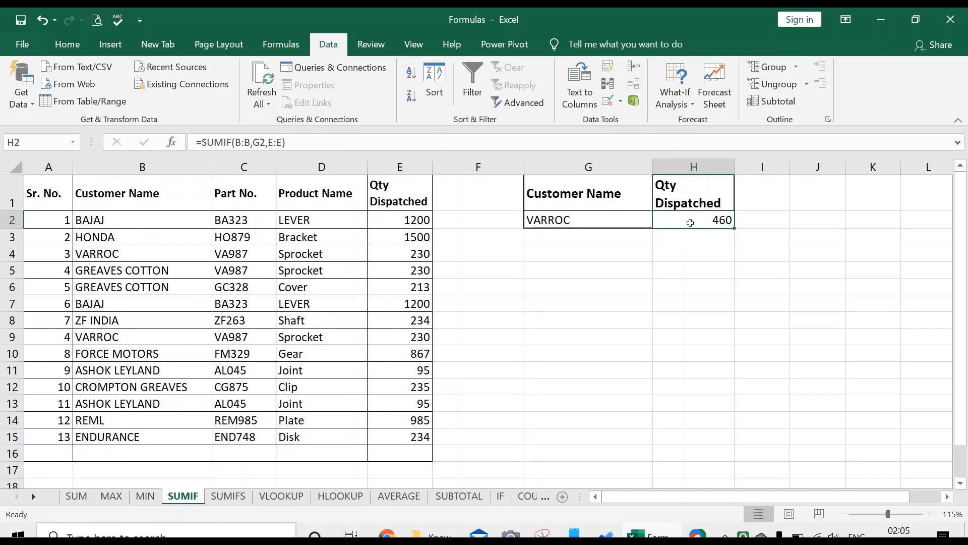
{"action": "left_click", "coordinate": [576, 224]}
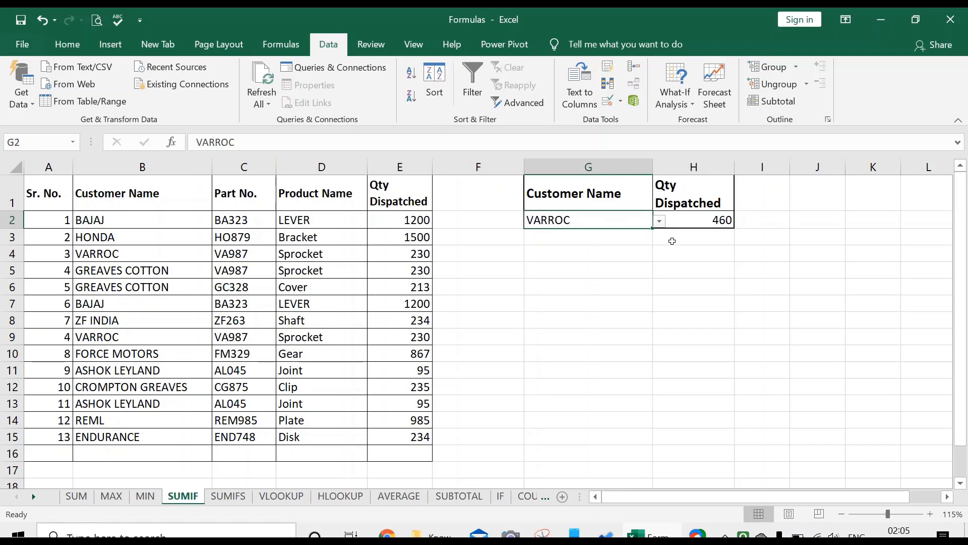
{"action": "left_click", "coordinate": [702, 224]}
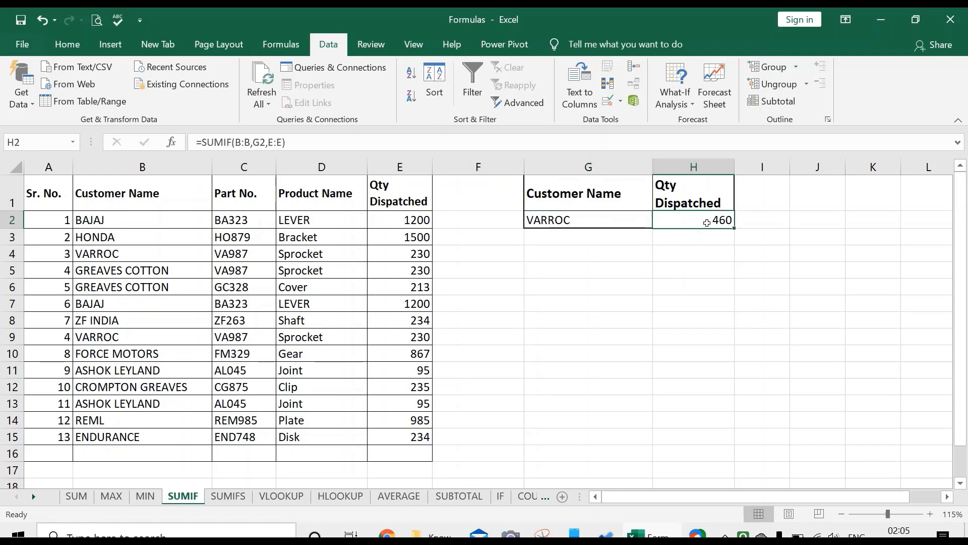
{"action": "left_click", "coordinate": [719, 252]}
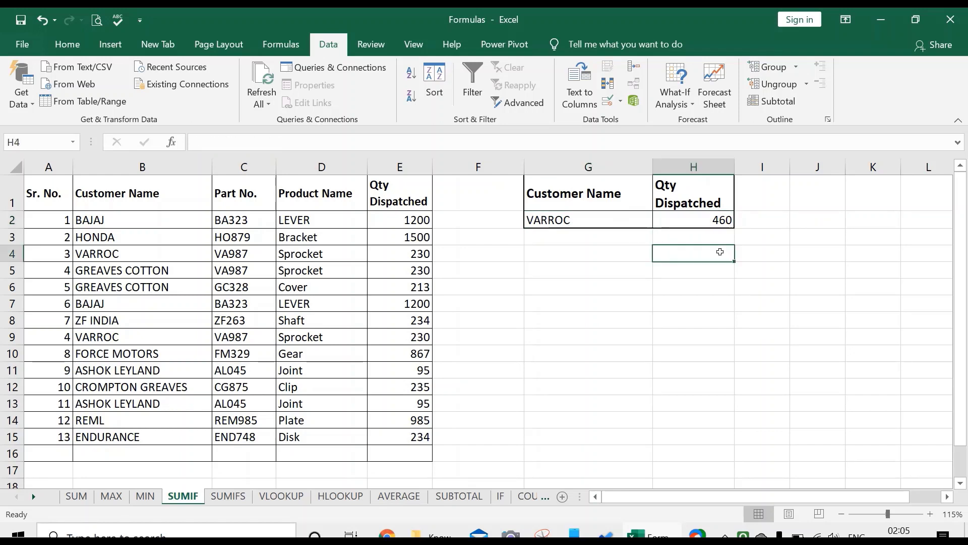
{"action": "left_click", "coordinate": [583, 217]}
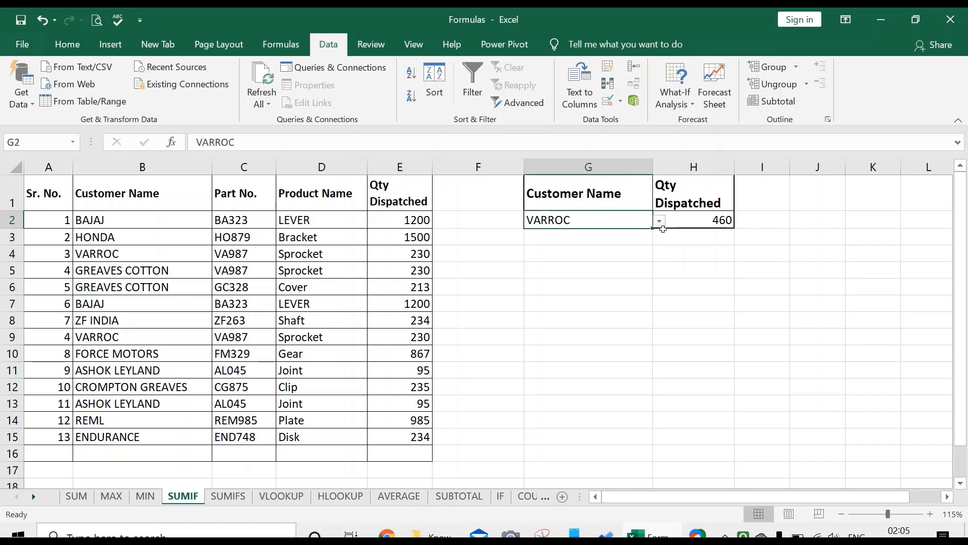
{"action": "left_click", "coordinate": [680, 225]}
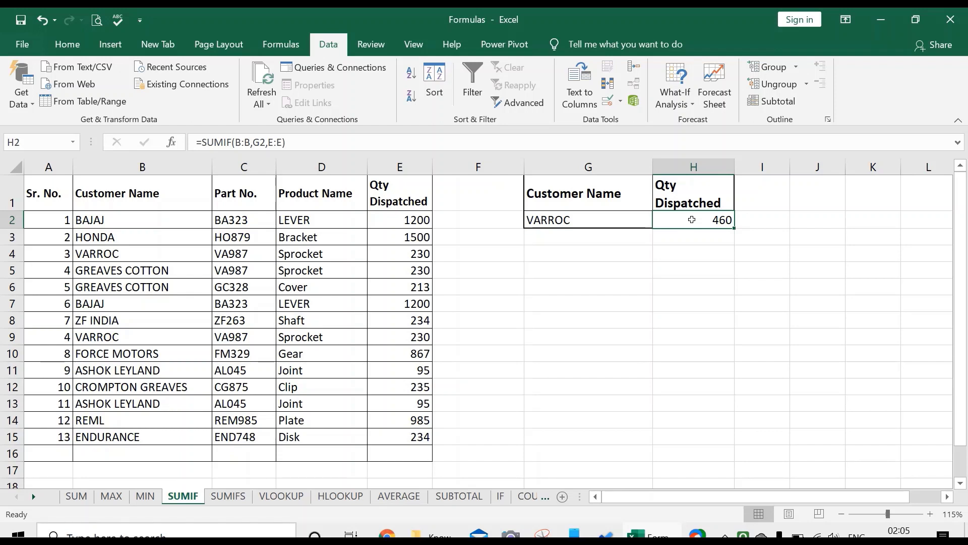
{"action": "left_click", "coordinate": [711, 256]}
{"action": "left_click", "coordinate": [706, 220]}
{"action": "left_click", "coordinate": [600, 265]}
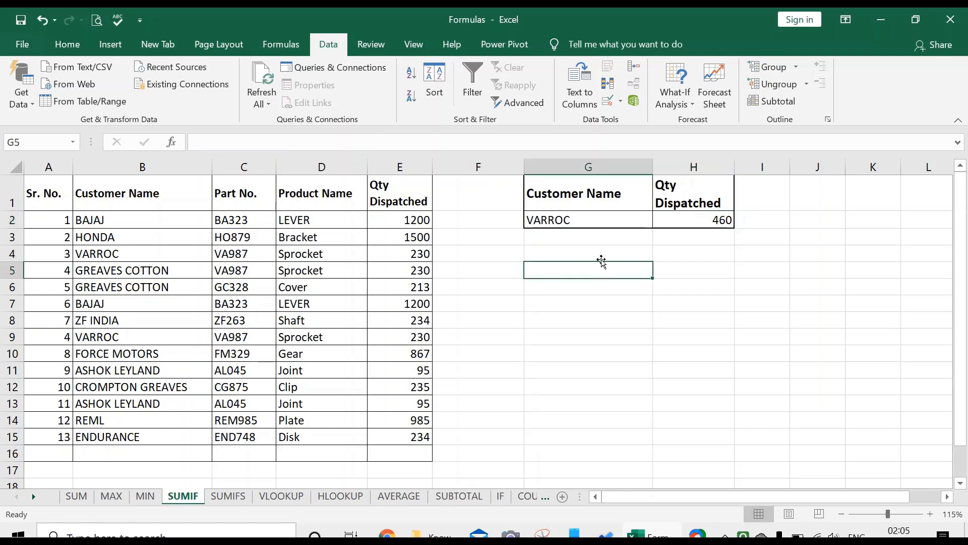
Open G2's customer dropdown and keep VARROC selected, giving a 460 total
{"action": "left_click", "coordinate": [597, 220]}
{"action": "left_click", "coordinate": [660, 221]}
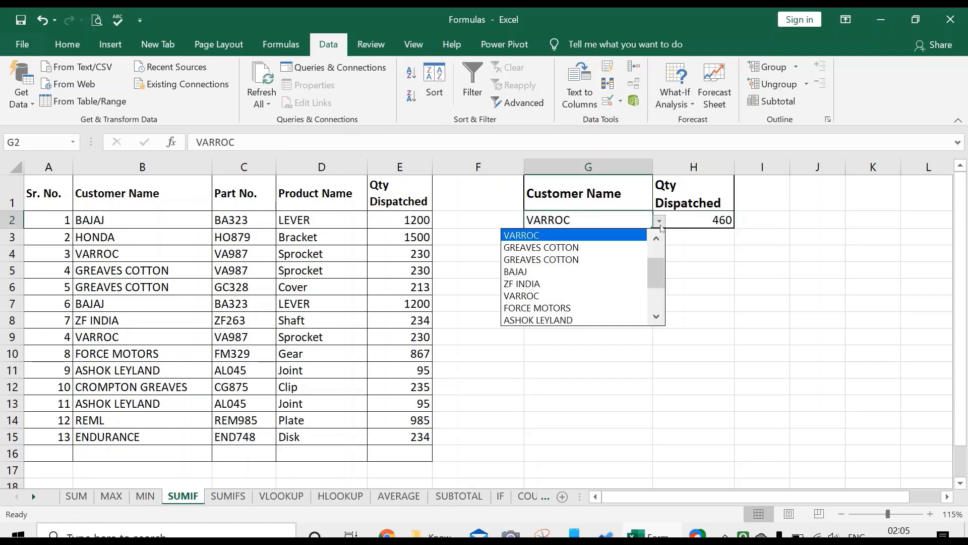
{"action": "scroll", "coordinate": [666, 268], "scroll_direction": "up", "scroll_amount": 2}
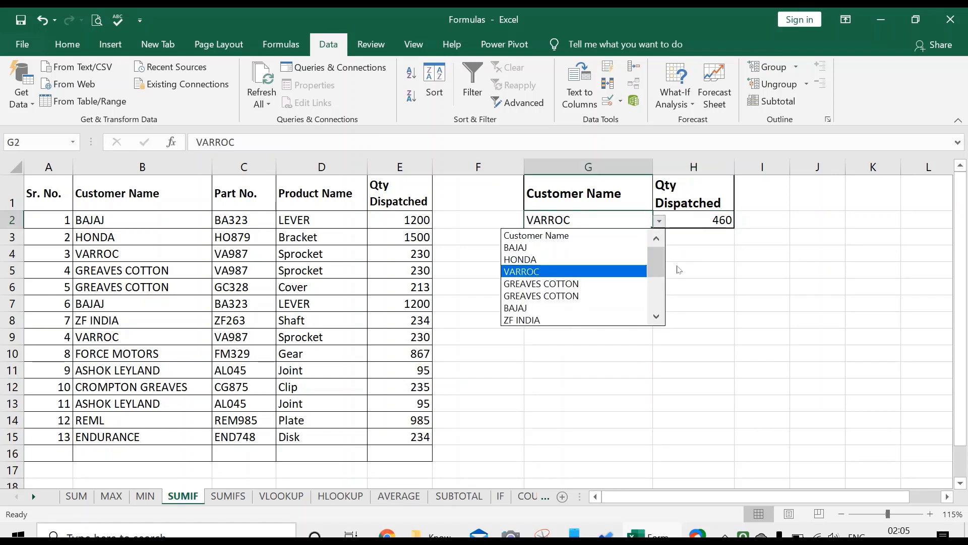
{"action": "key", "text": "Escape"}
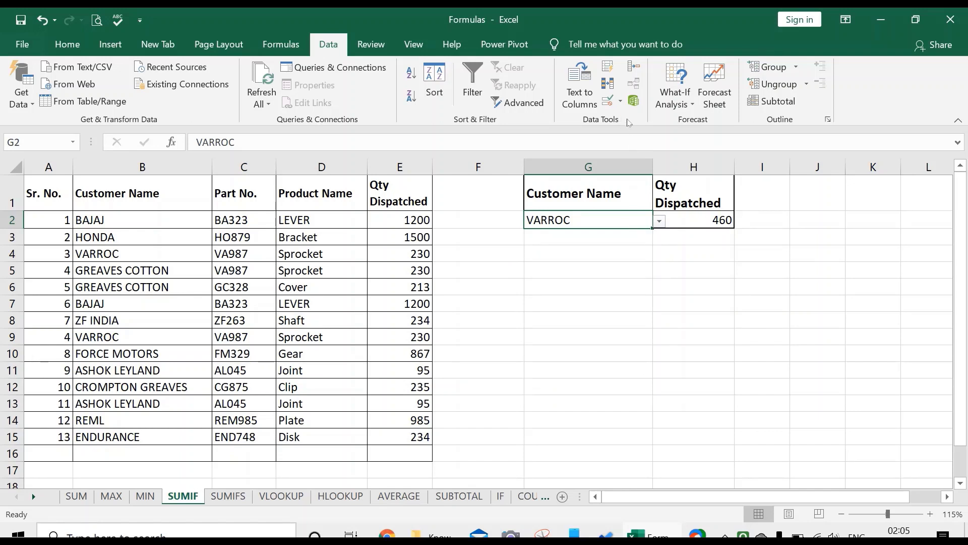
{"action": "key", "text": "Down"}
{"action": "key", "text": "Down"}
{"action": "key", "text": "Down"}
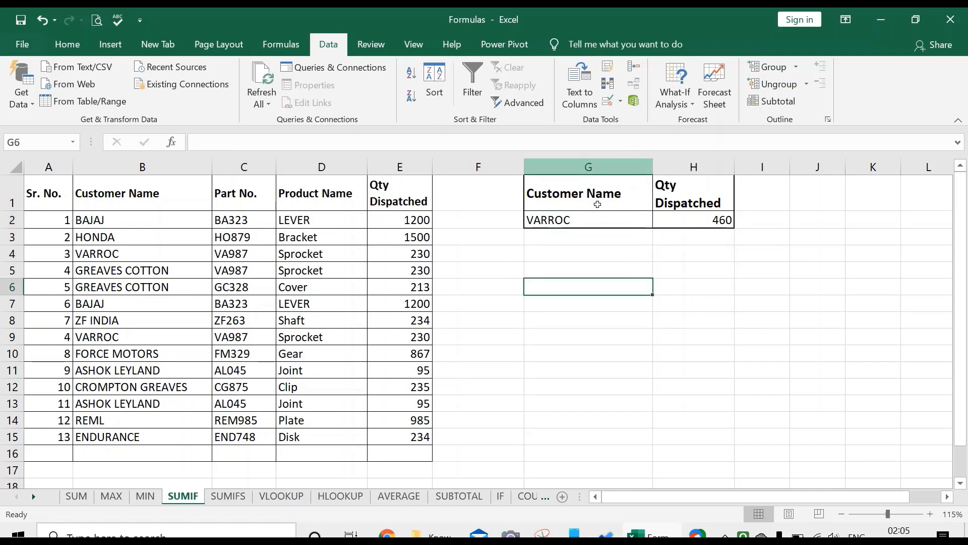
{"action": "left_click", "coordinate": [608, 215]}
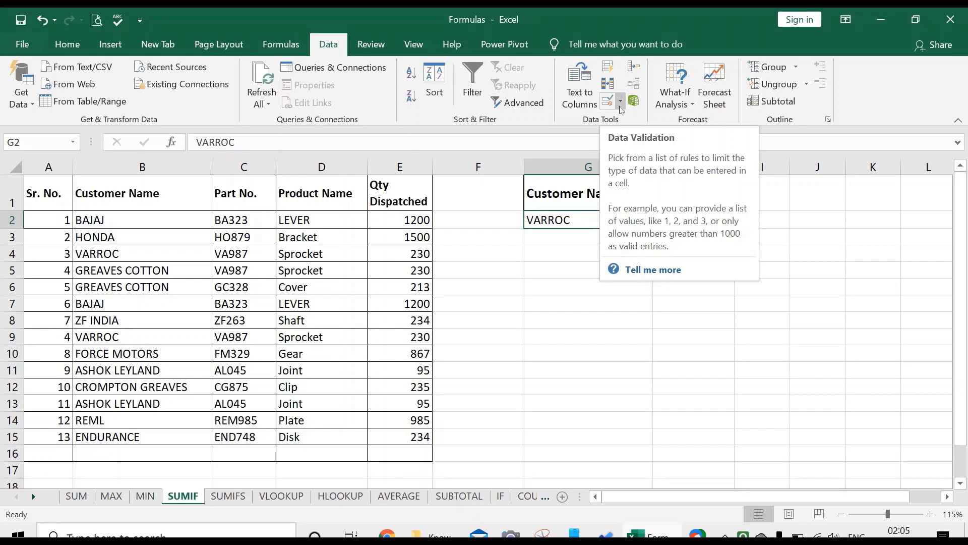
{"action": "left_click", "coordinate": [638, 263]}
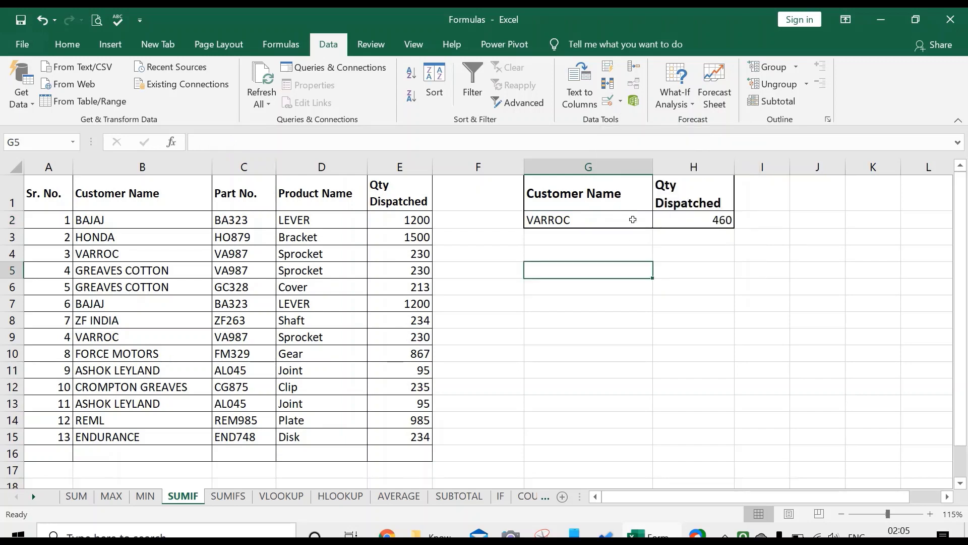
{"action": "left_click", "coordinate": [642, 220]}
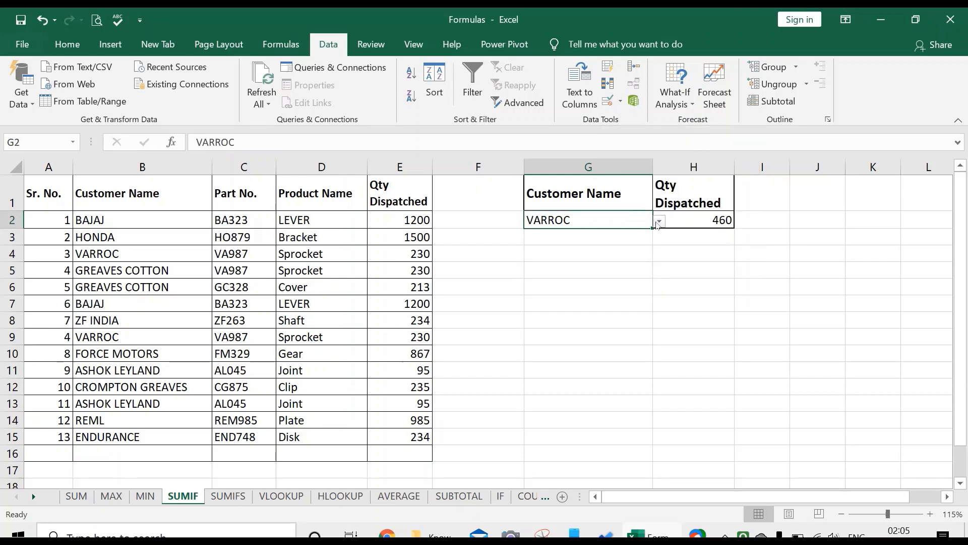
{"action": "left_click", "coordinate": [638, 253]}
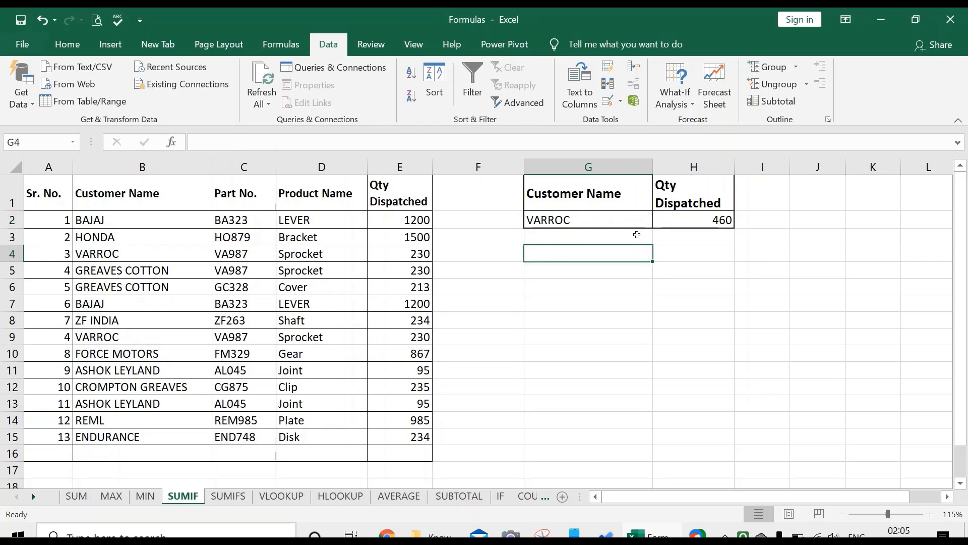
{"action": "left_click", "coordinate": [637, 222]}
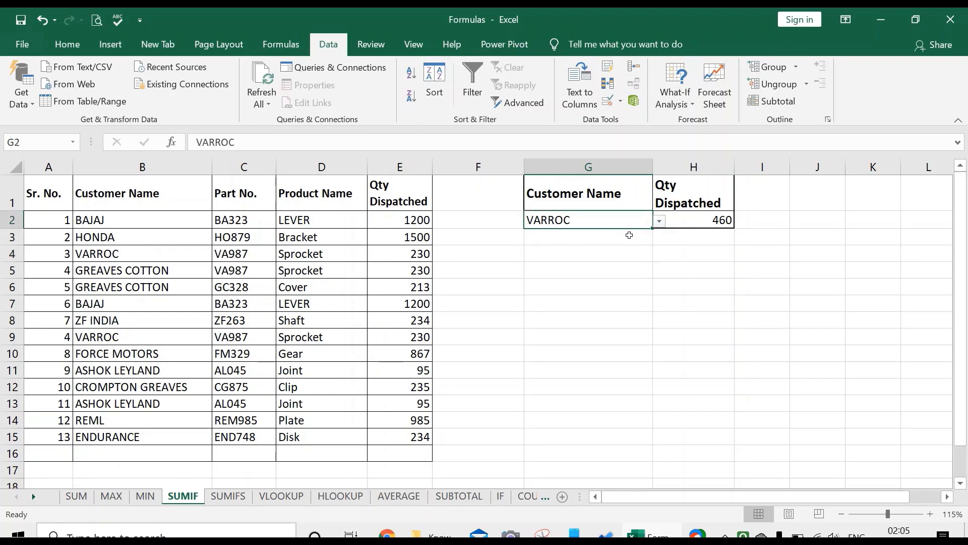
Clear the customer name in G2 and the SUMIF formula in H2
{"action": "key", "text": "Delete"}
{"action": "left_click", "coordinate": [677, 214]}
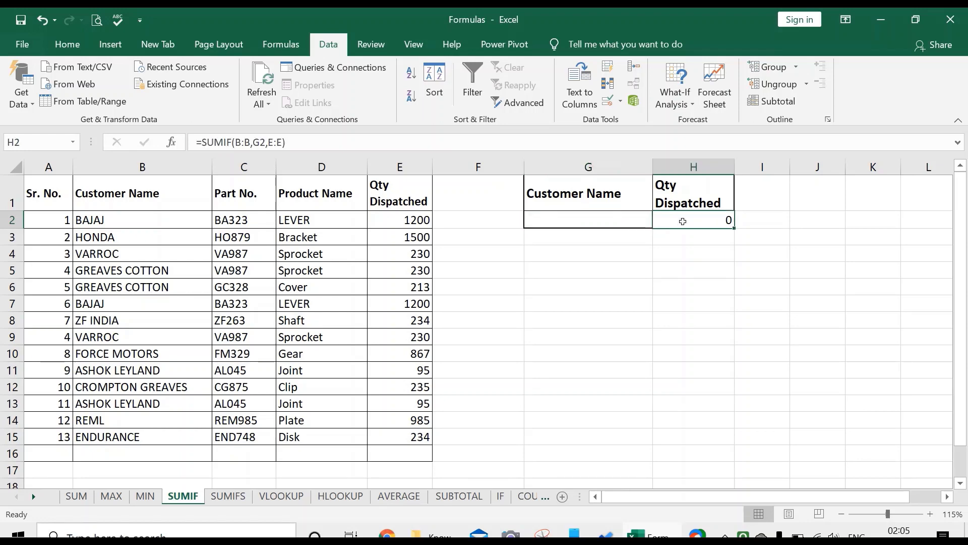
{"action": "key", "text": "Delete"}
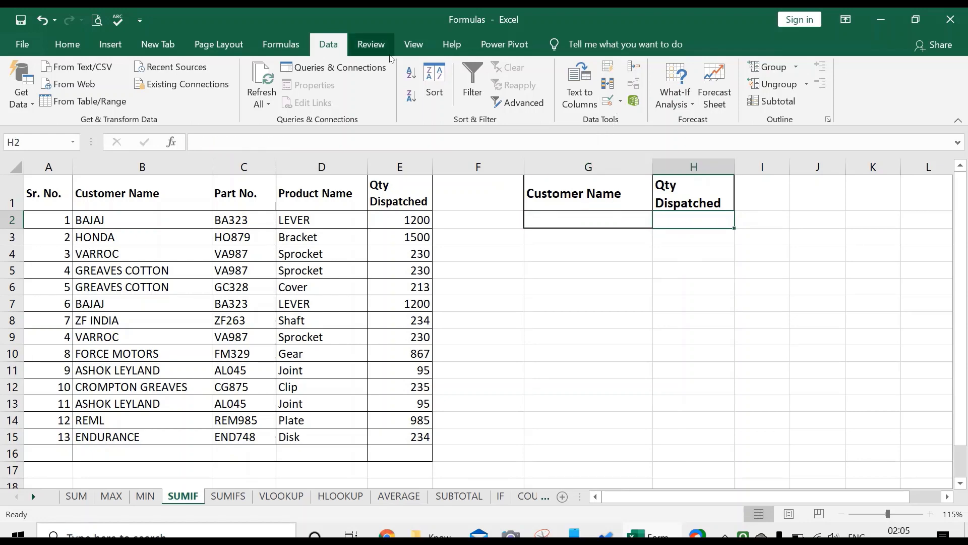
Remove G2's list data validation rule using Clear All
{"action": "left_click", "coordinate": [615, 104]}
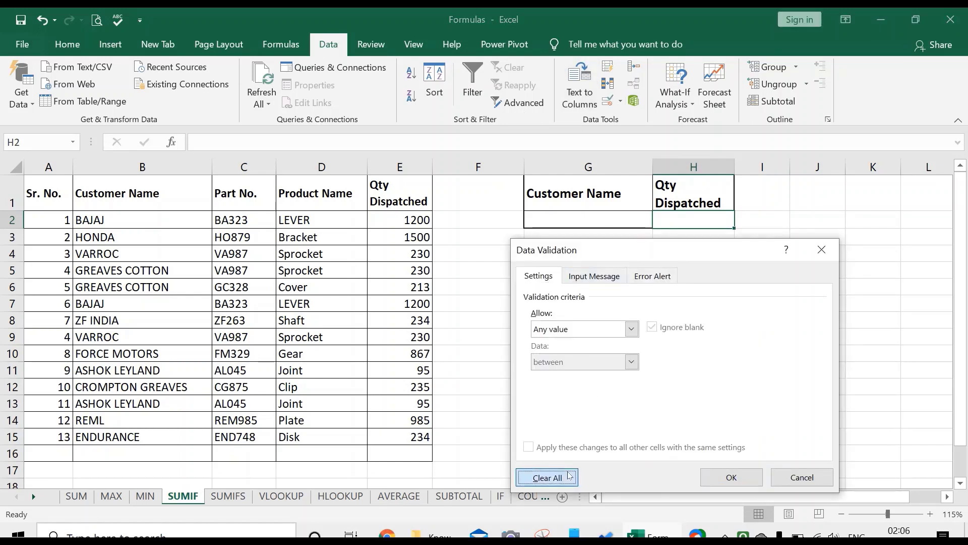
{"action": "left_click", "coordinate": [717, 474]}
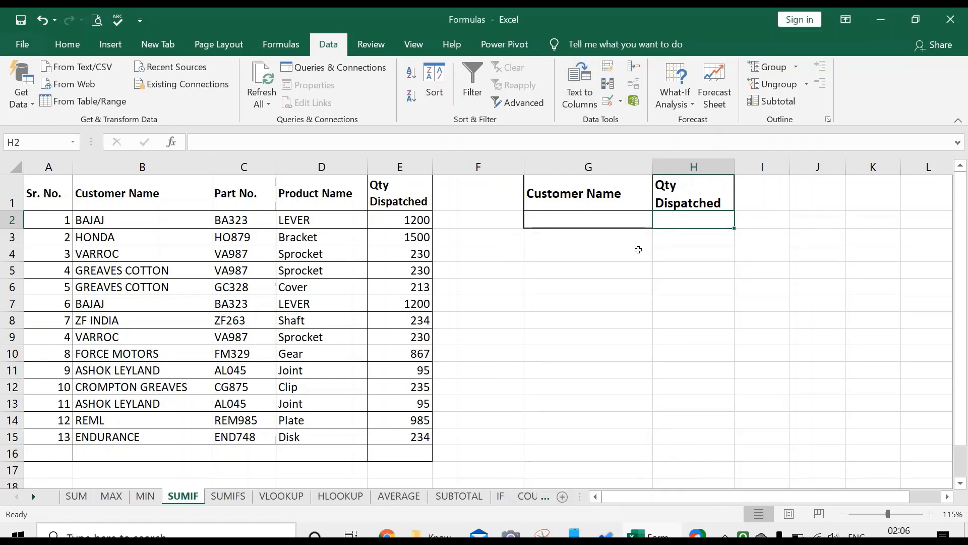
{"action": "left_click", "coordinate": [640, 219]}
{"action": "left_click", "coordinate": [607, 101]}
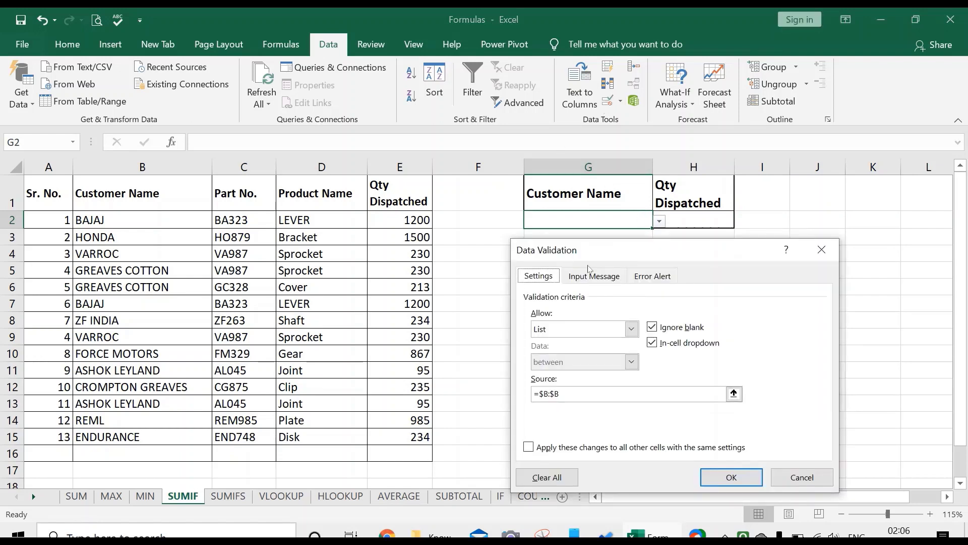
{"action": "left_click", "coordinate": [573, 474]}
{"action": "left_click", "coordinate": [724, 477]}
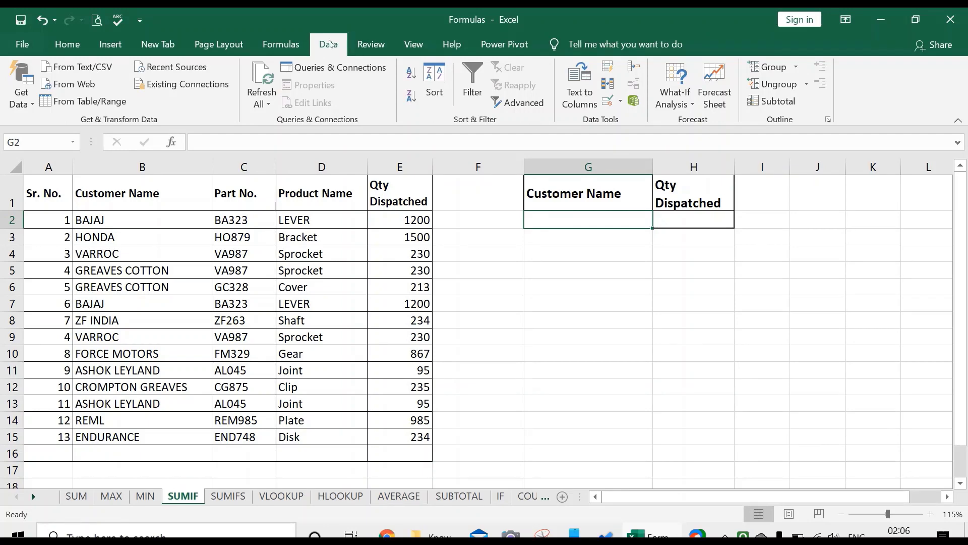
Give G2 List data validation with source =$B:$B
{"action": "left_click", "coordinate": [609, 106]}
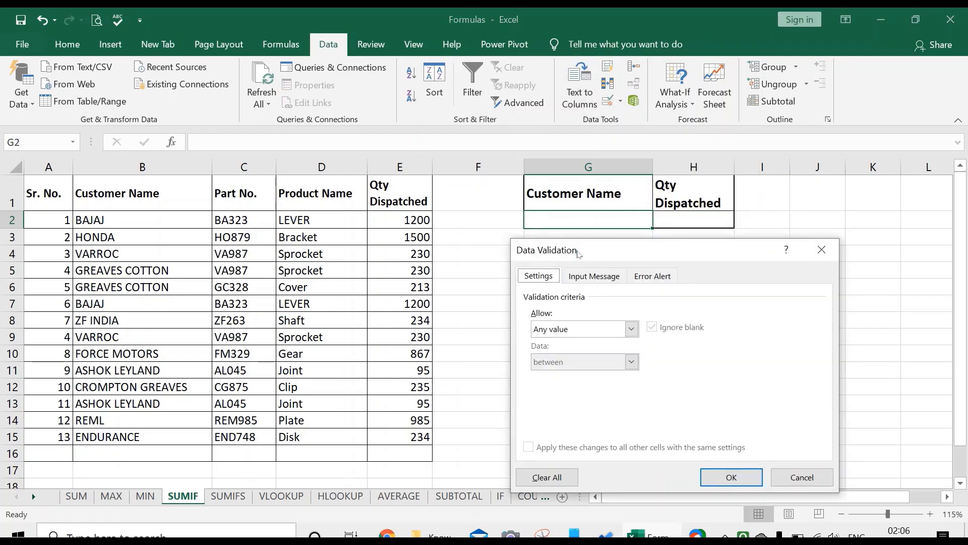
{"action": "left_click", "coordinate": [631, 329]}
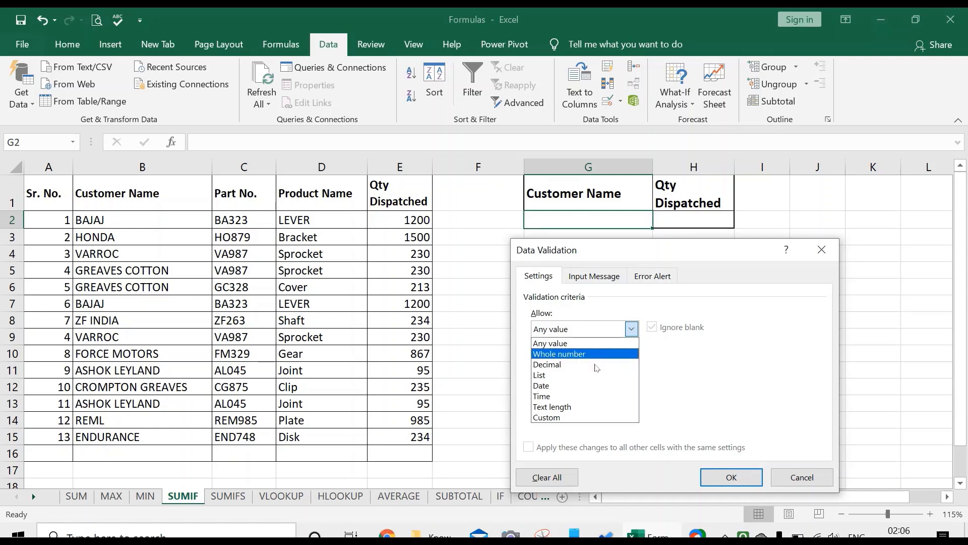
{"action": "left_click", "coordinate": [570, 376]}
{"action": "left_click", "coordinate": [576, 397]}
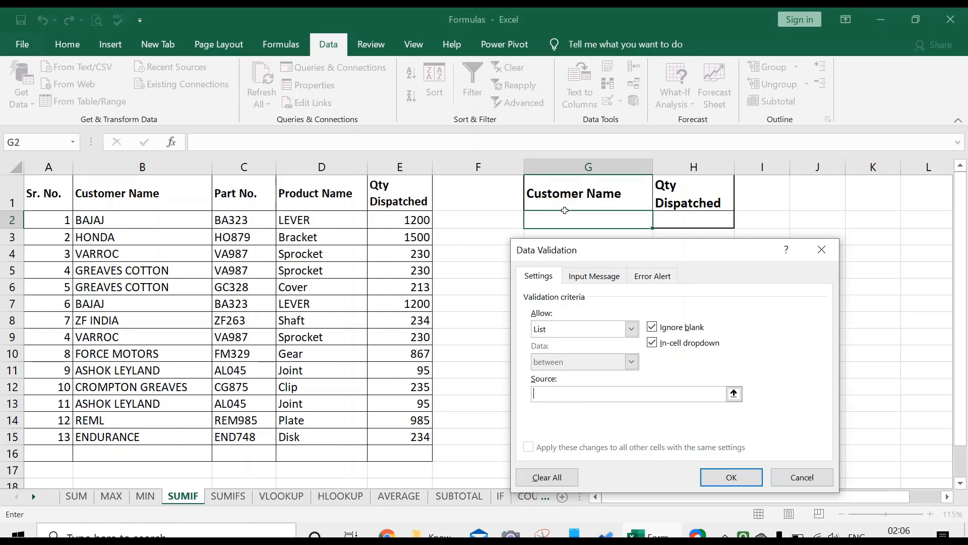
{"action": "left_click", "coordinate": [183, 170]}
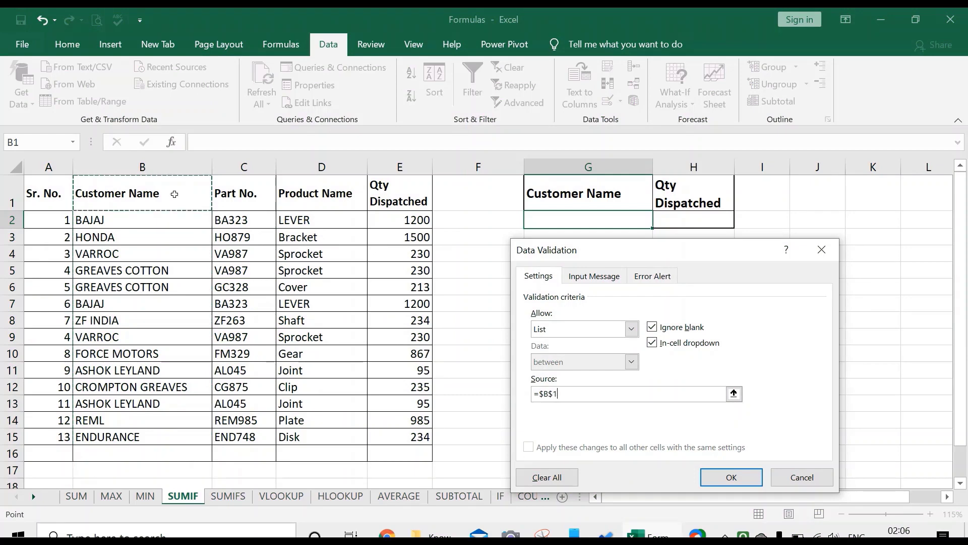
{"action": "left_click_drag", "start_coordinate": [167, 205], "coordinate": [174, 437]}
{"action": "left_click", "coordinate": [185, 169]}
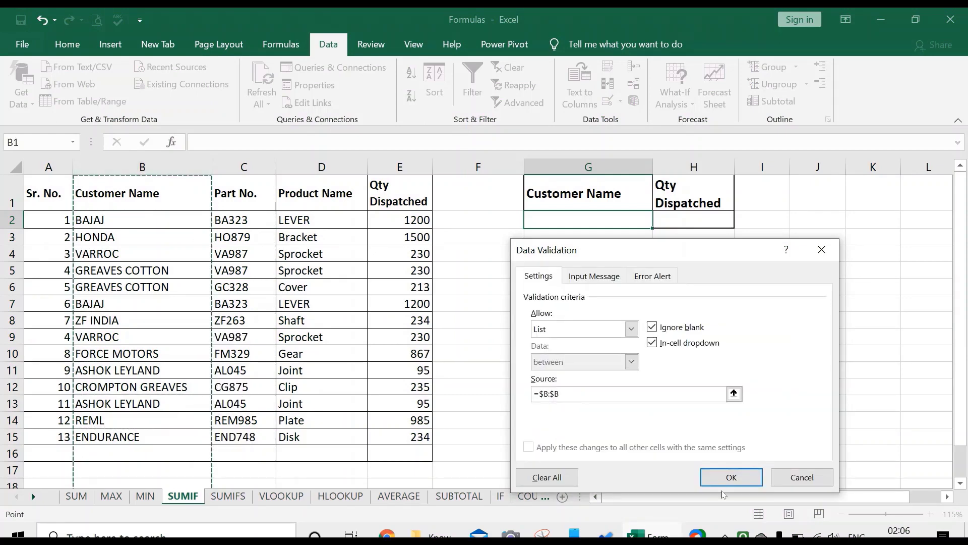
{"action": "left_click", "coordinate": [731, 477]}
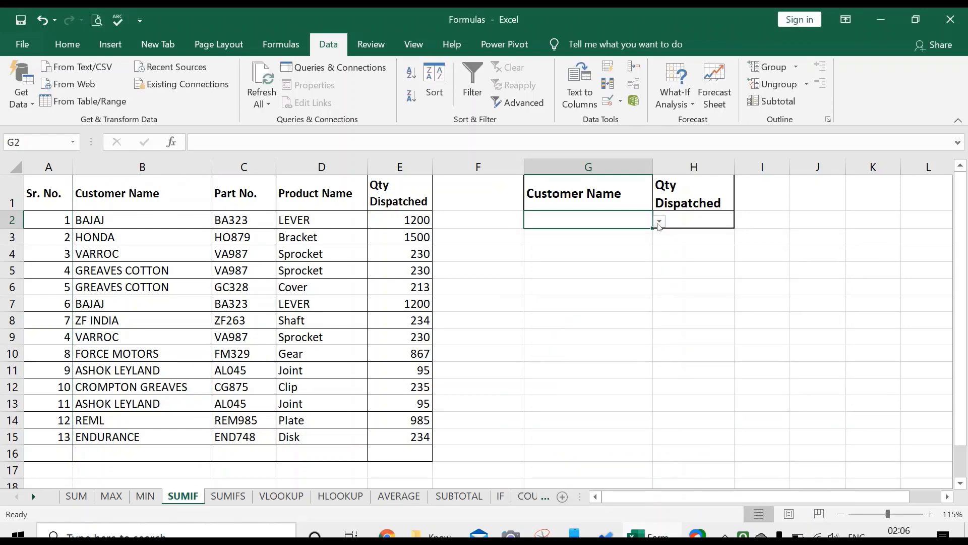
Check G2's new customer dropdown and close it without choosing a name
{"action": "left_click", "coordinate": [659, 222]}
{"action": "left_click_drag", "start_coordinate": [662, 285], "coordinate": [668, 262]}
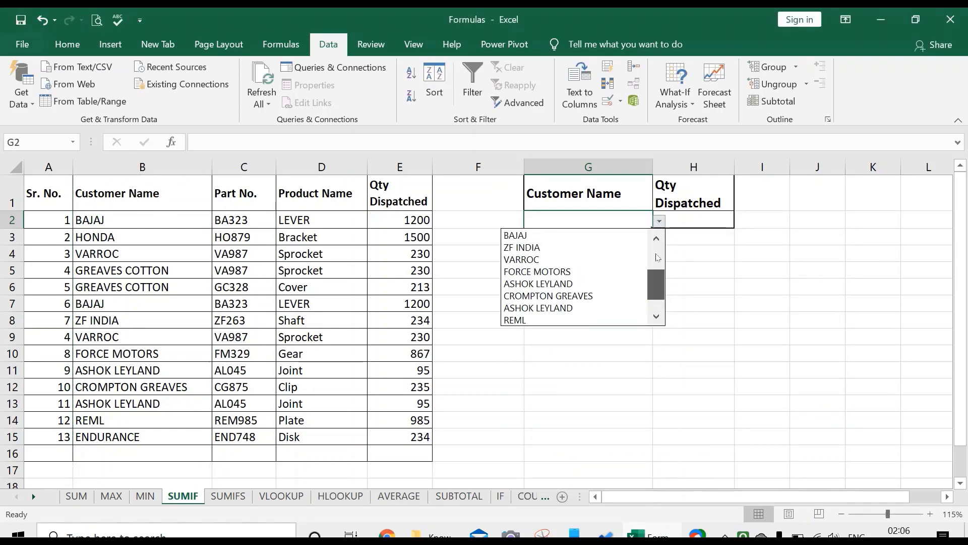
{"action": "key", "text": "Escape"}
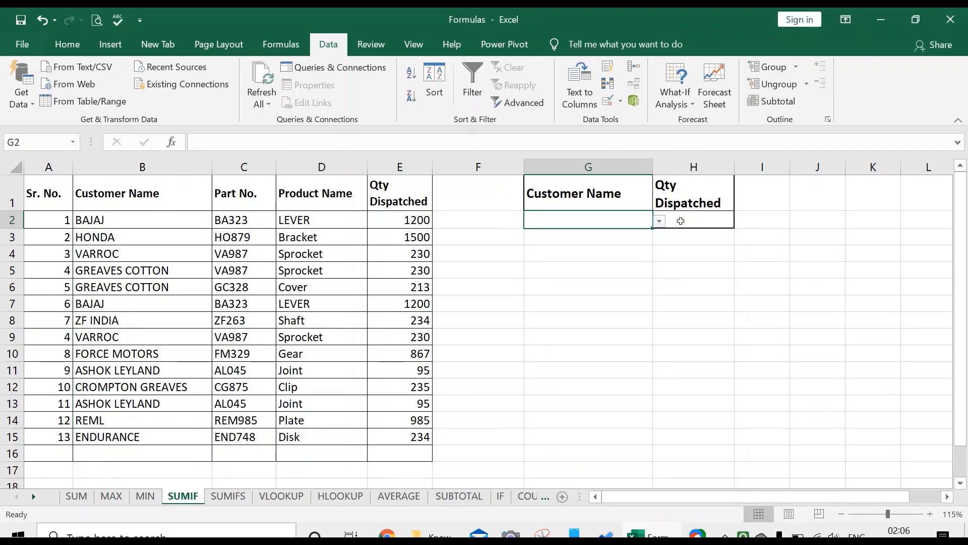
{"action": "left_click", "coordinate": [681, 221]}
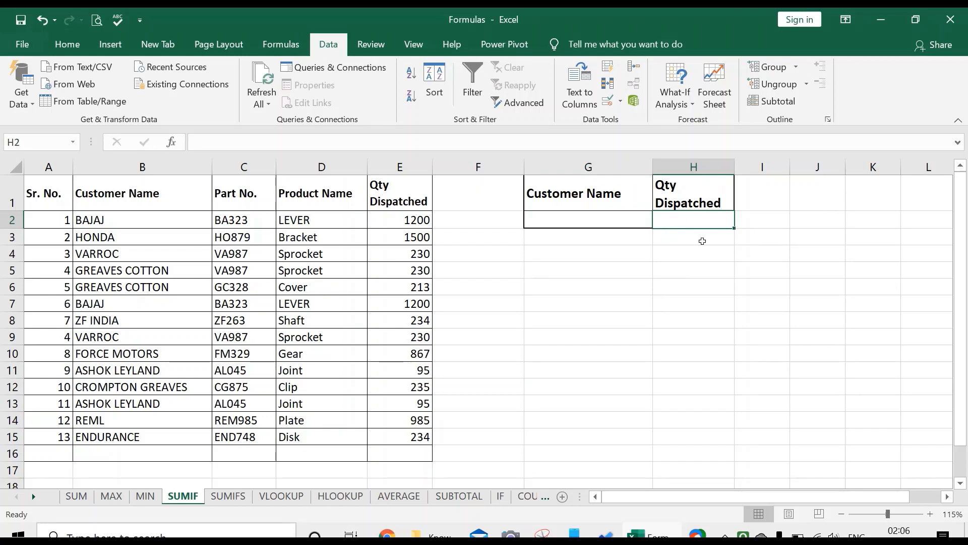
Enter =SUMIF(B:B,G2,E:E) in H2 to total column E for G2's customer
{"action": "type", "text": "="}
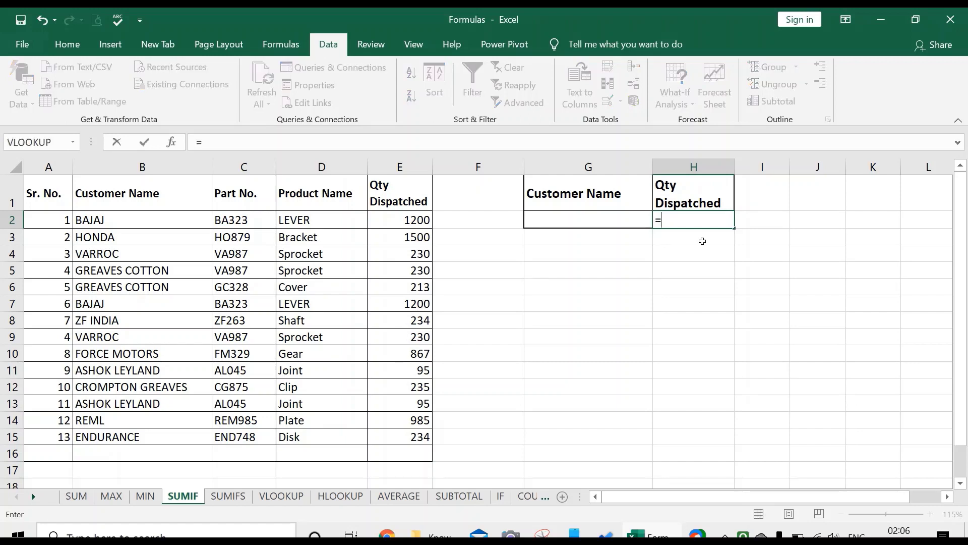
{"action": "type", "text": "sum"}
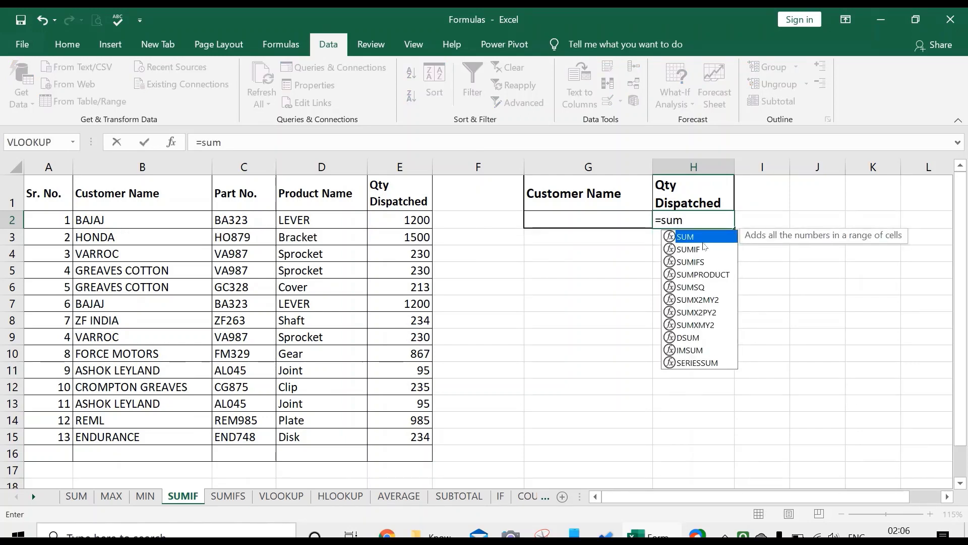
{"action": "type", "text": "if"}
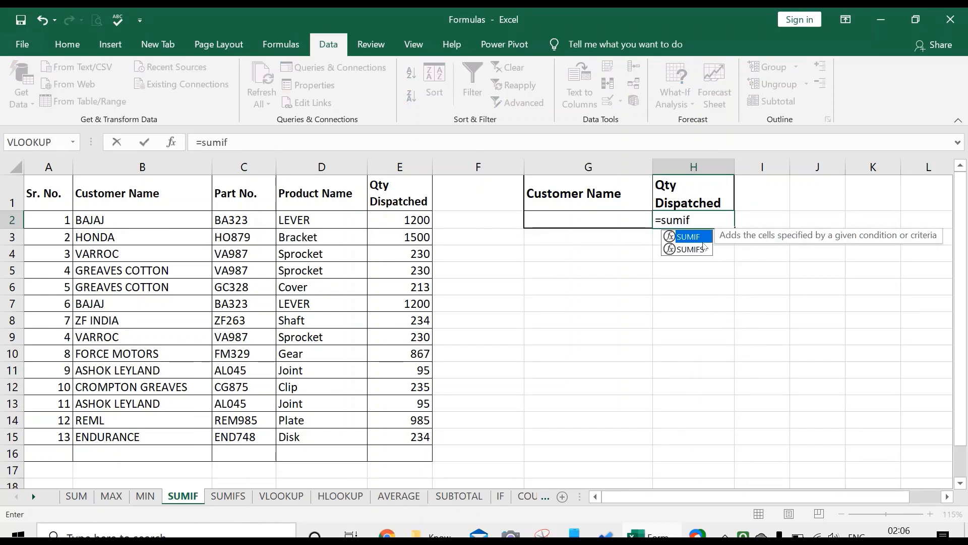
{"action": "double_click", "coordinate": [692, 237]}
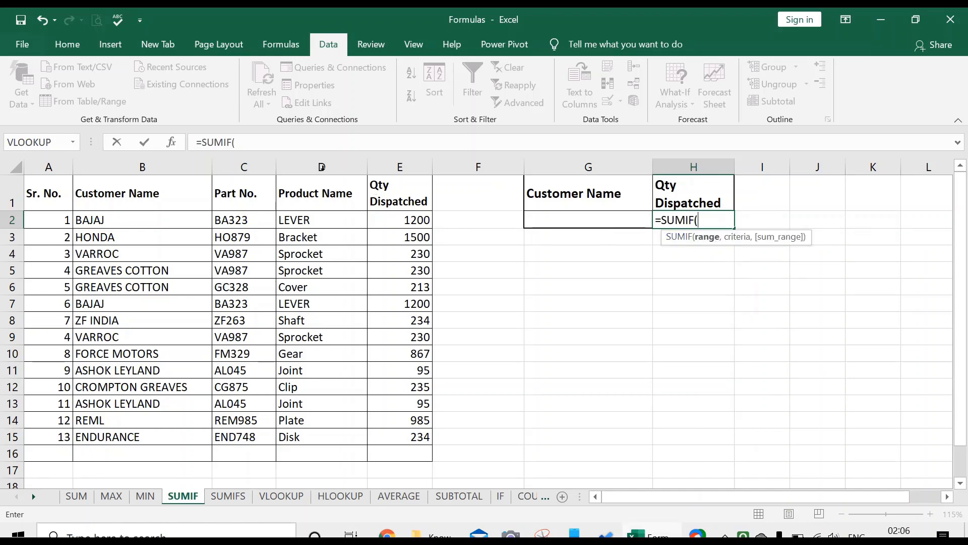
{"action": "left_click", "coordinate": [178, 166]}
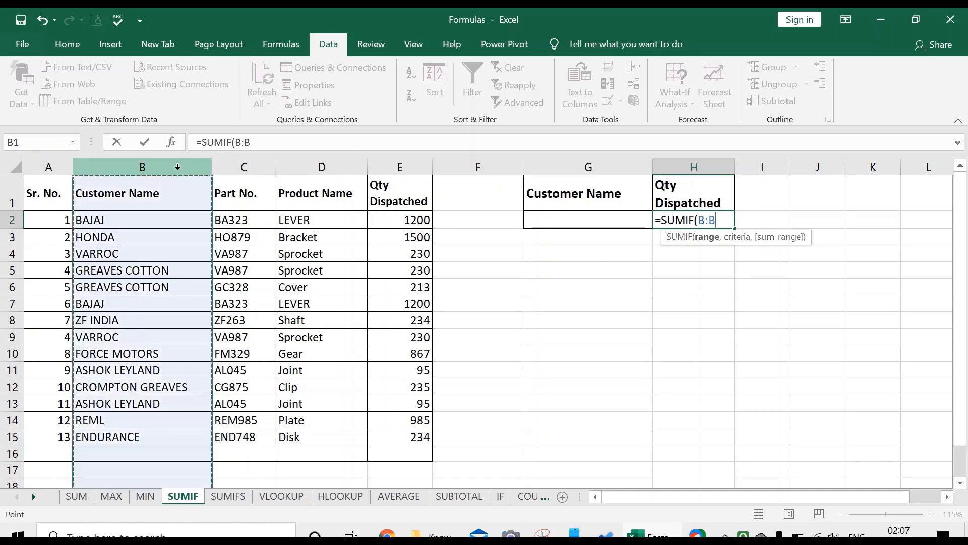
{"action": "left_click_drag", "start_coordinate": [147, 194], "coordinate": [153, 433]}
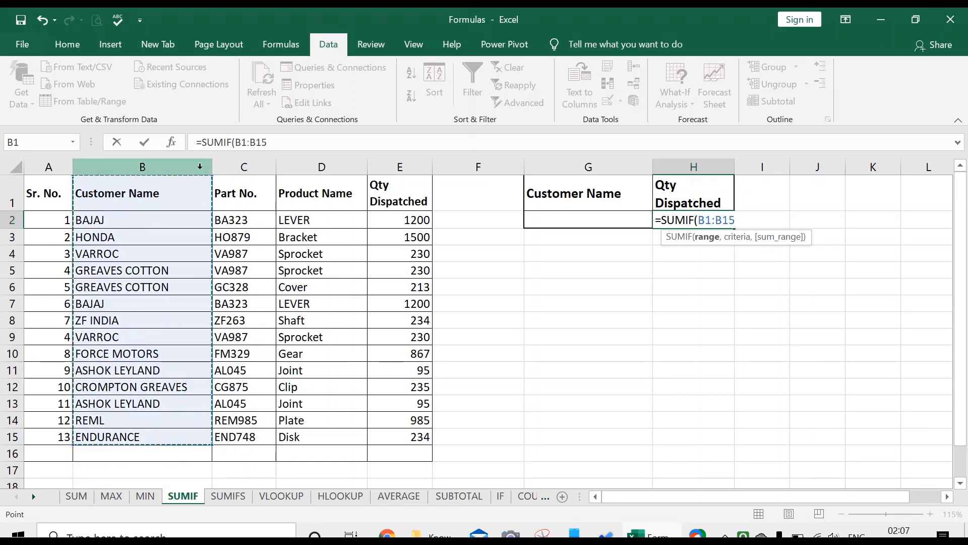
{"action": "left_click", "coordinate": [199, 166]}
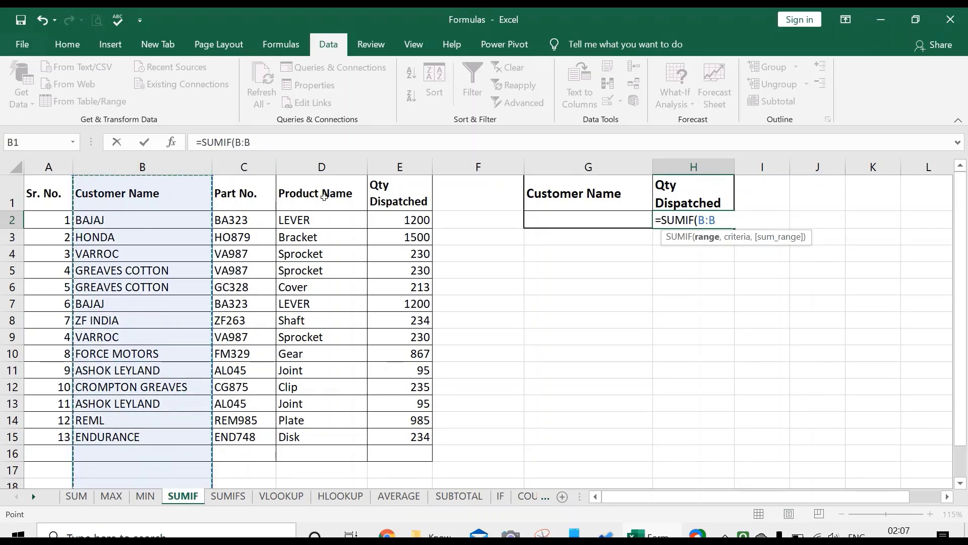
{"action": "type", "text": ","}
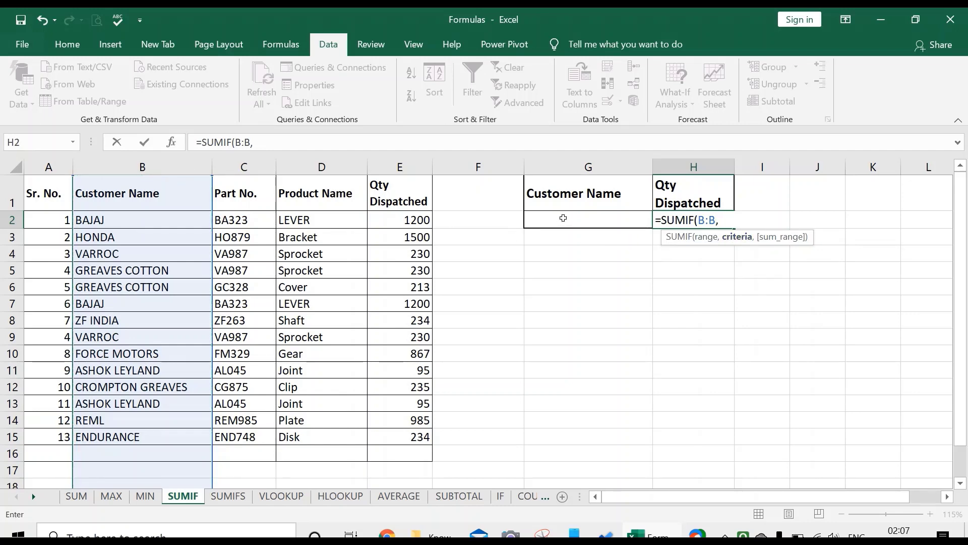
{"action": "left_click", "coordinate": [563, 218]}
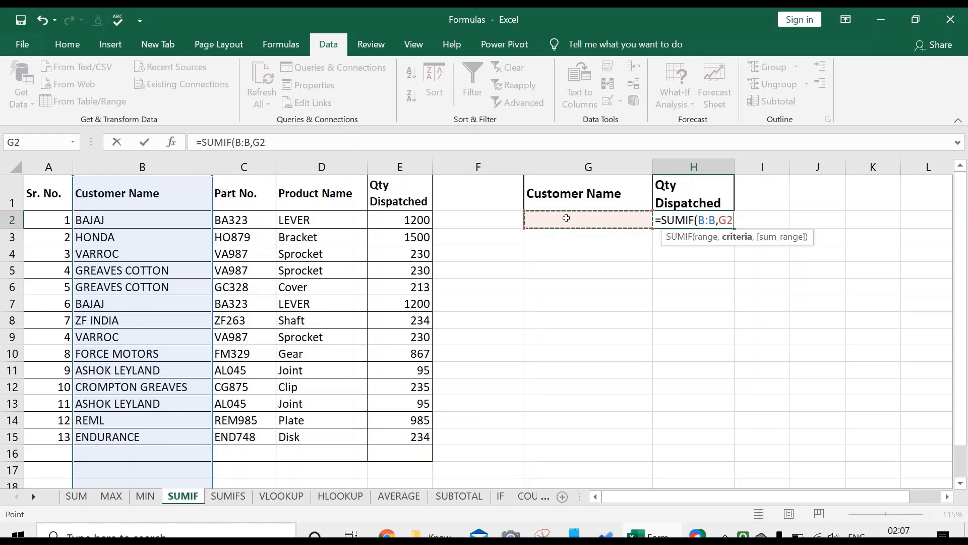
{"action": "type", "text": ","}
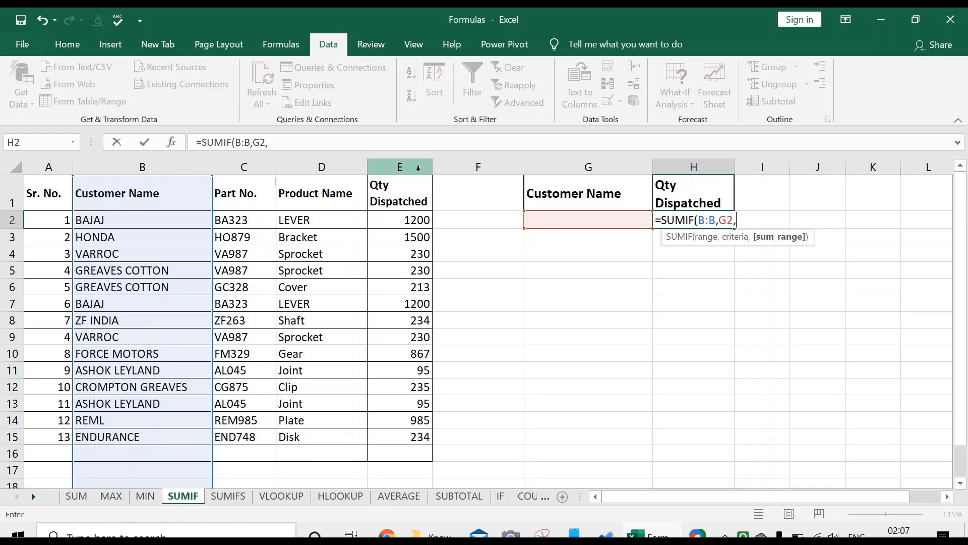
{"action": "left_click", "coordinate": [418, 168]}
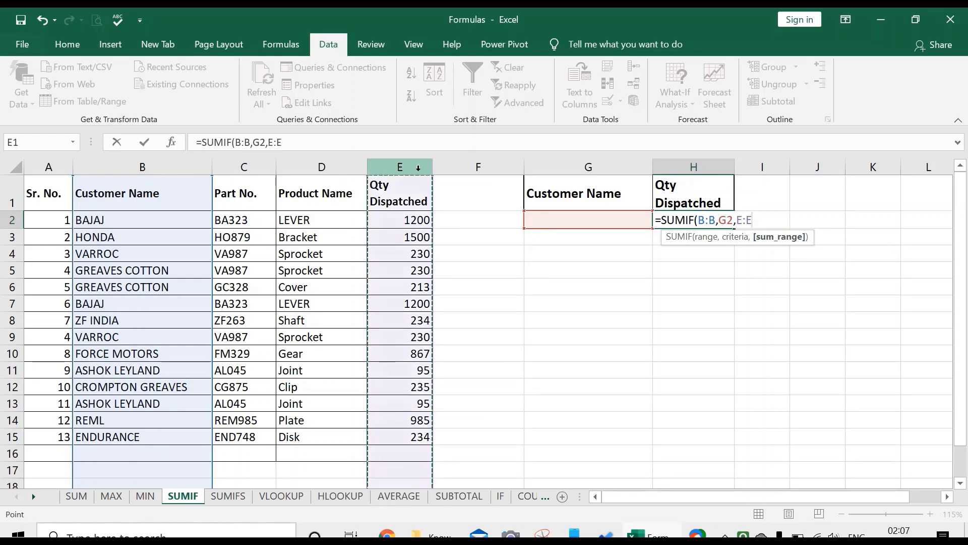
{"action": "key", "text": "Return"}
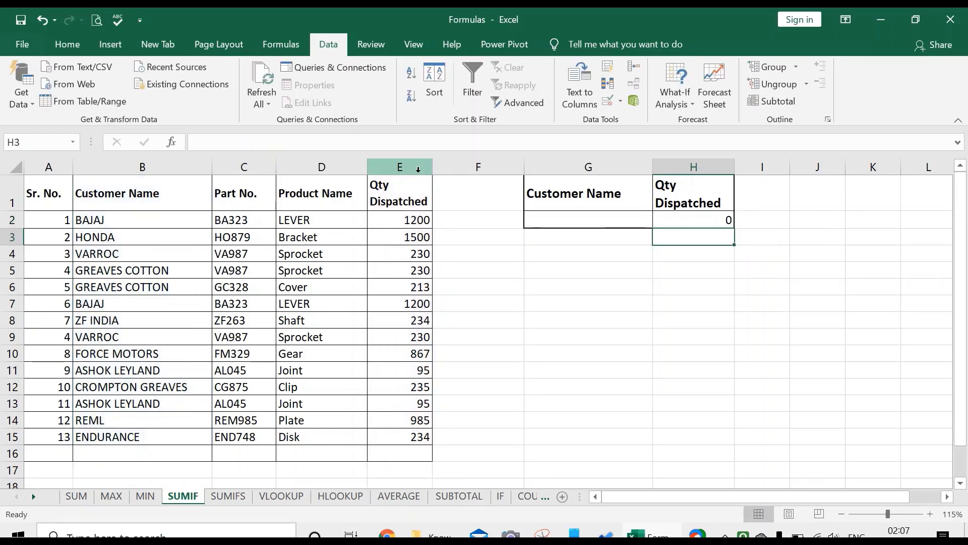
Choose CROMPTON GREAVES from G2's dropdown and check the SUMIF total in H2
{"action": "left_click", "coordinate": [564, 227]}
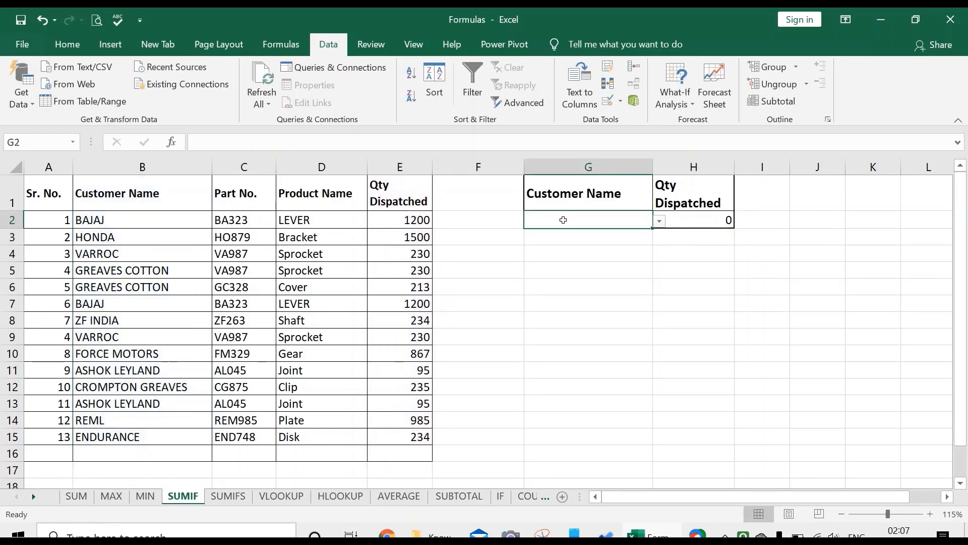
{"action": "left_click", "coordinate": [660, 222]}
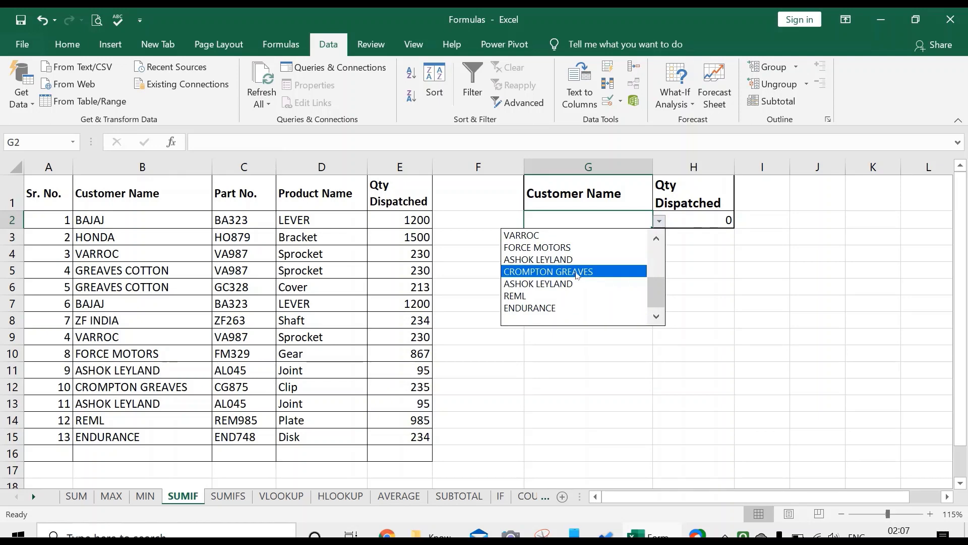
{"action": "left_click", "coordinate": [577, 273]}
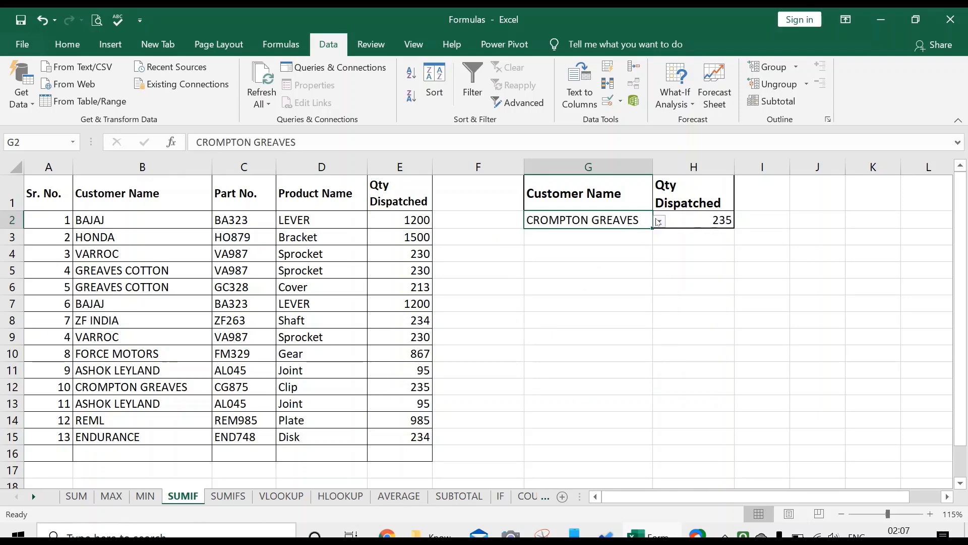
{"action": "left_click", "coordinate": [686, 224]}
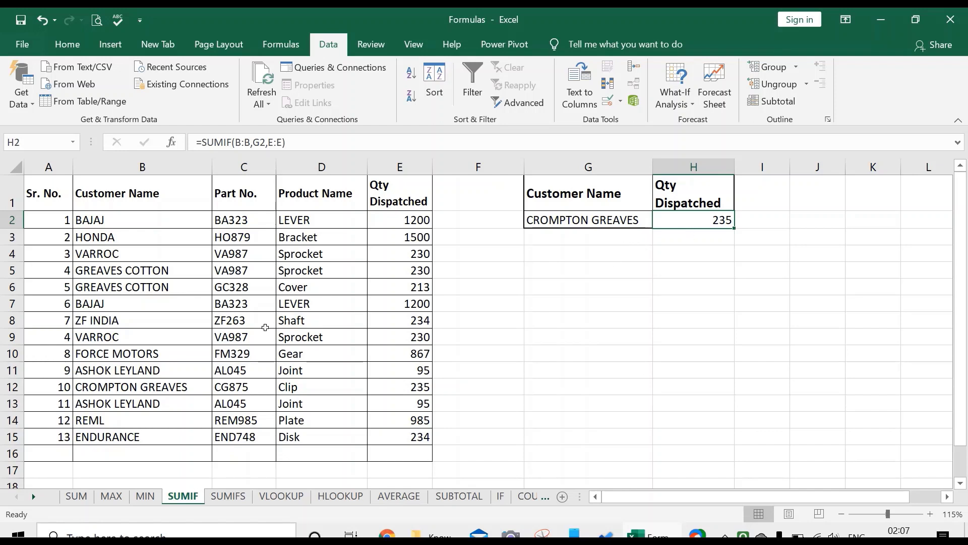
Switch G2's customer to GREAVES COTTON so H2 shows 443
{"action": "left_click", "coordinate": [609, 226]}
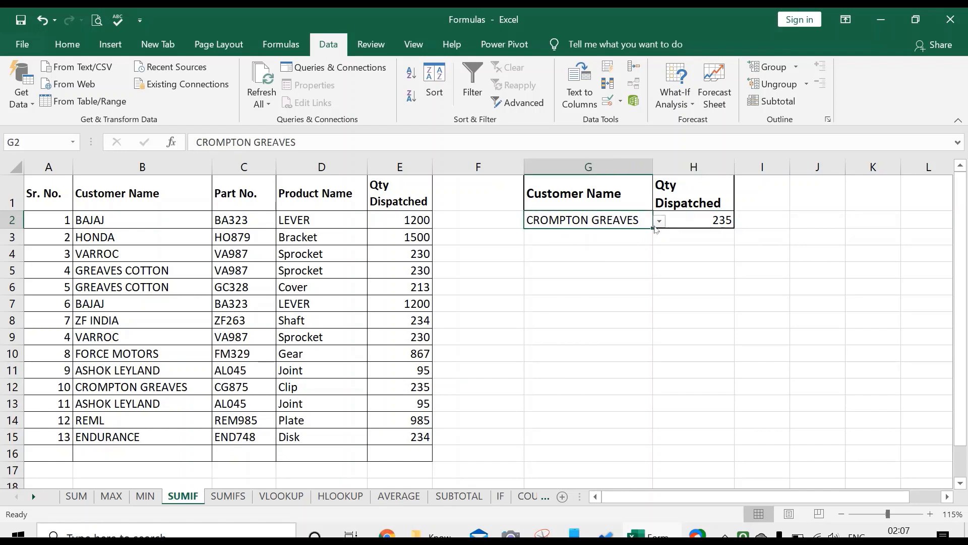
{"action": "left_click", "coordinate": [659, 221]}
{"action": "left_click_drag", "start_coordinate": [658, 285], "coordinate": [656, 256]}
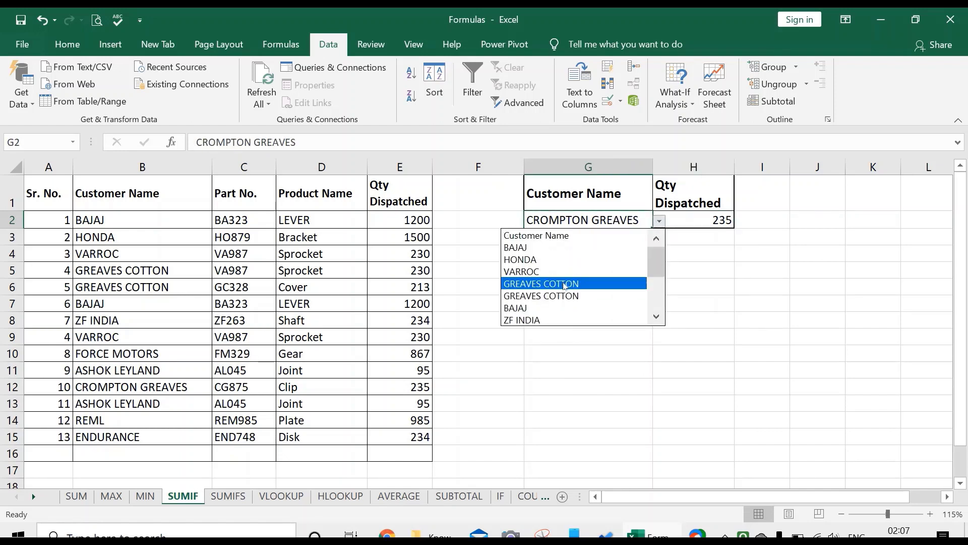
{"action": "left_click", "coordinate": [581, 283]}
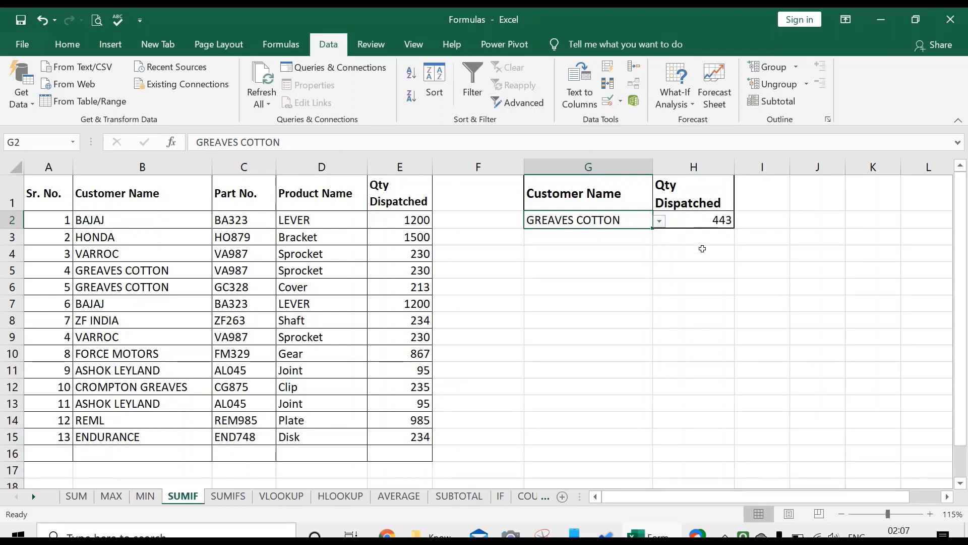
Open the SUMIFS sheet and review G2 (REML), H2 (Plate) and I2's =SUMIFS(E:E,B:B,G2,D:D,H2) returning 985
{"action": "left_click", "coordinate": [243, 500]}
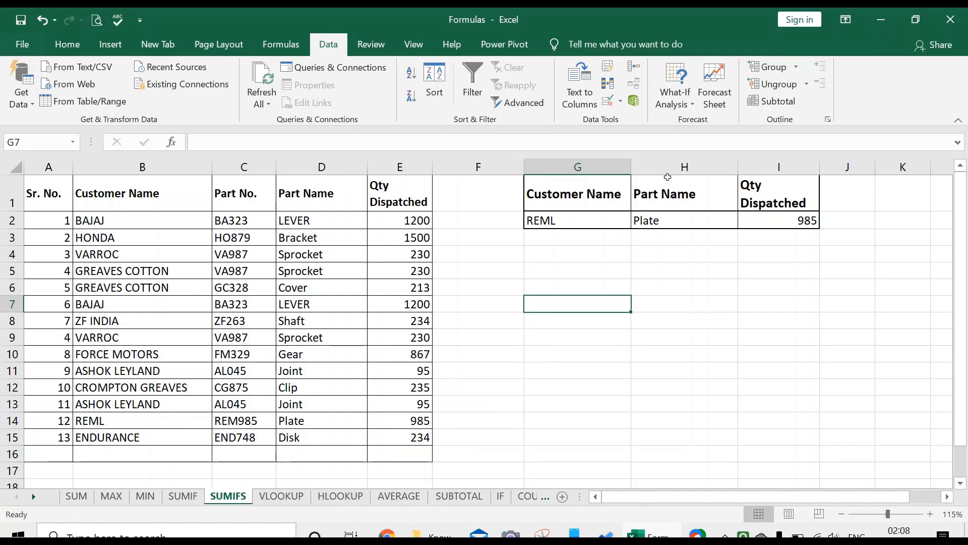
{"action": "left_click", "coordinate": [619, 221]}
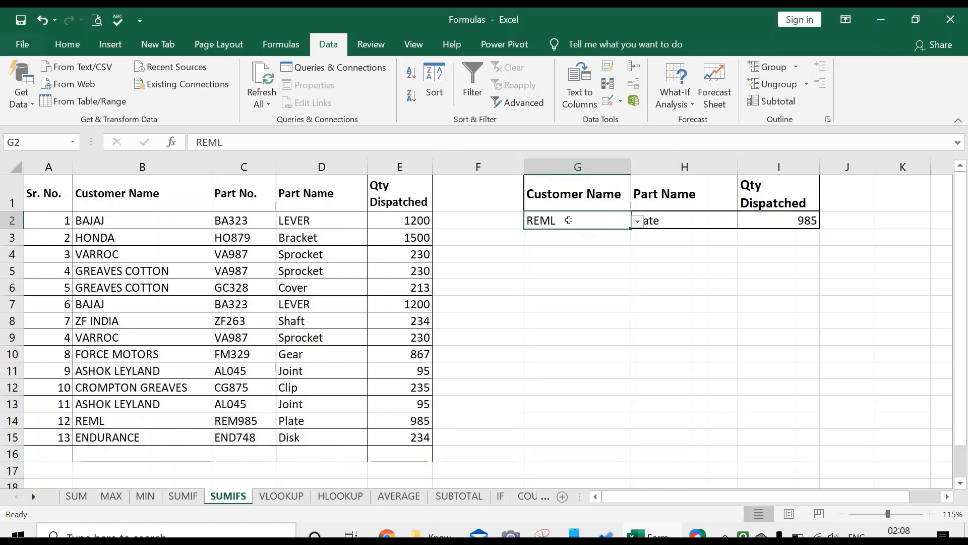
{"action": "left_click", "coordinate": [685, 251]}
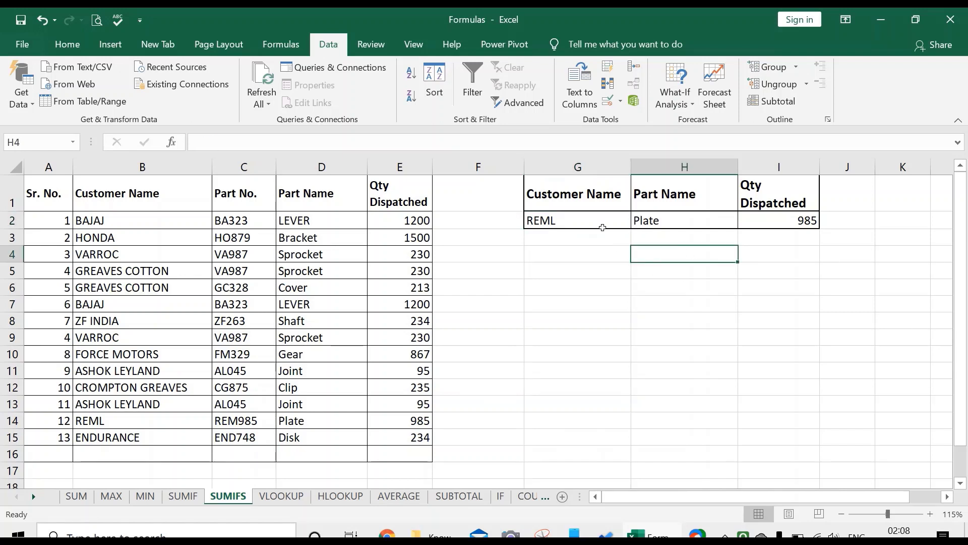
{"action": "key", "text": "Up"}
{"action": "key", "text": "Up"}
{"action": "key", "text": "Left"}
{"action": "left_click", "coordinate": [686, 222]}
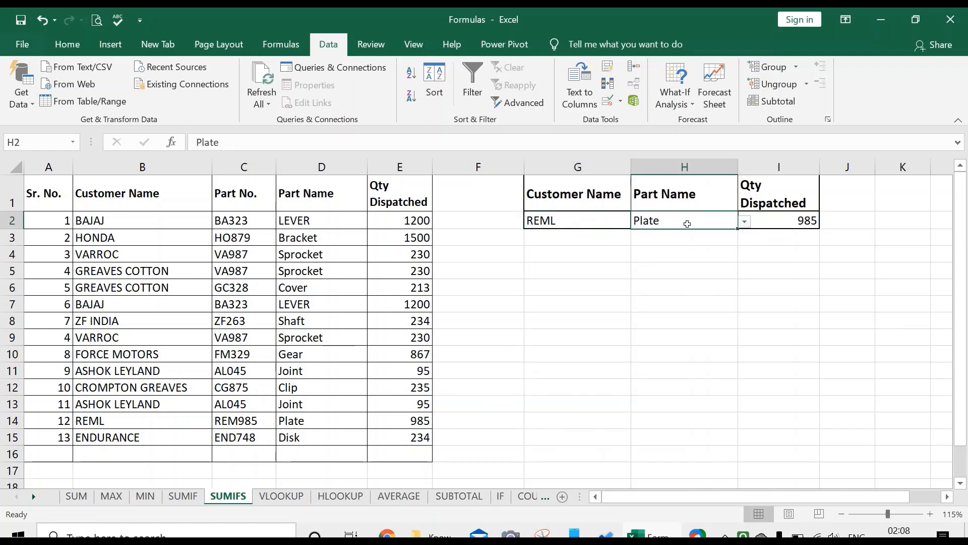
{"action": "left_click", "coordinate": [756, 221]}
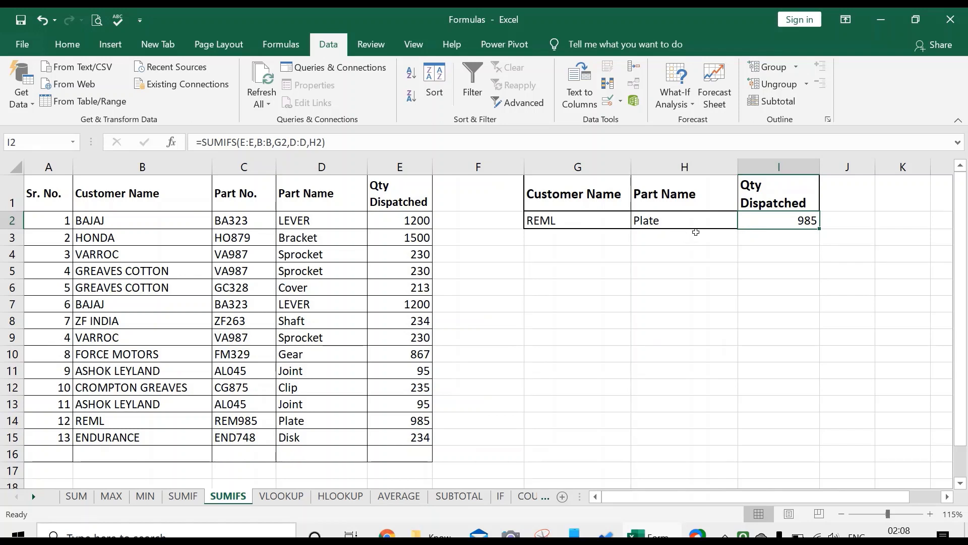
Browse the customer and part dropdowns in G2 and H2, leaving REML and Plate unchanged
{"action": "left_click", "coordinate": [756, 270]}
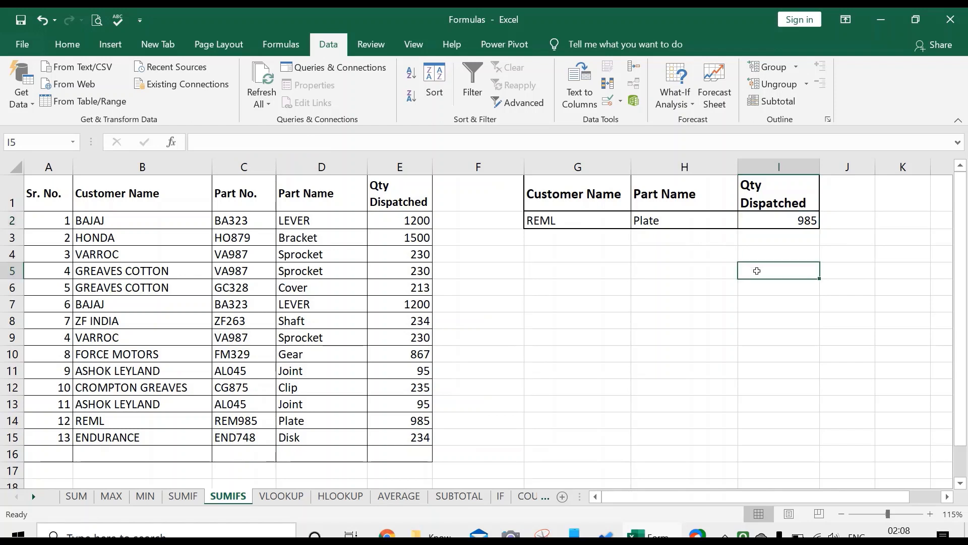
{"action": "left_click", "coordinate": [586, 220]}
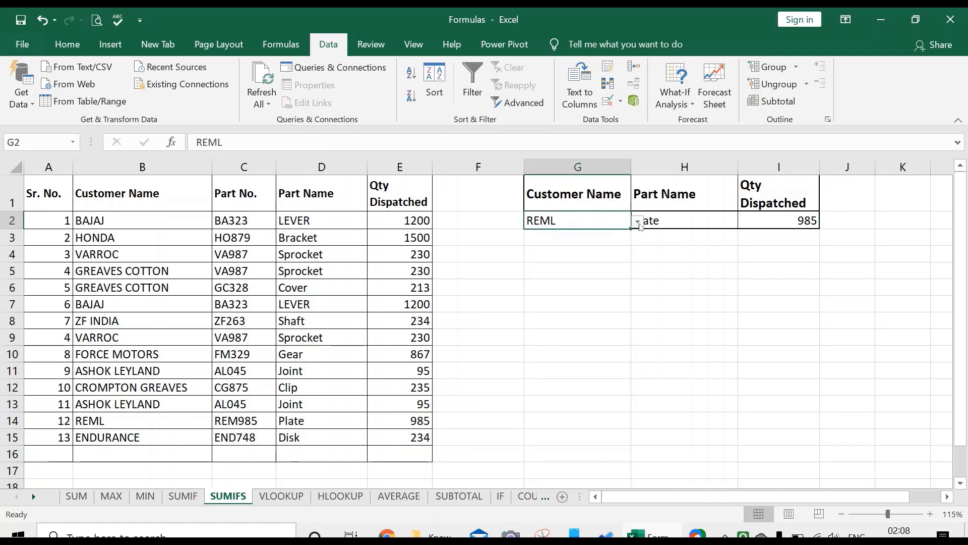
{"action": "left_click", "coordinate": [638, 221]}
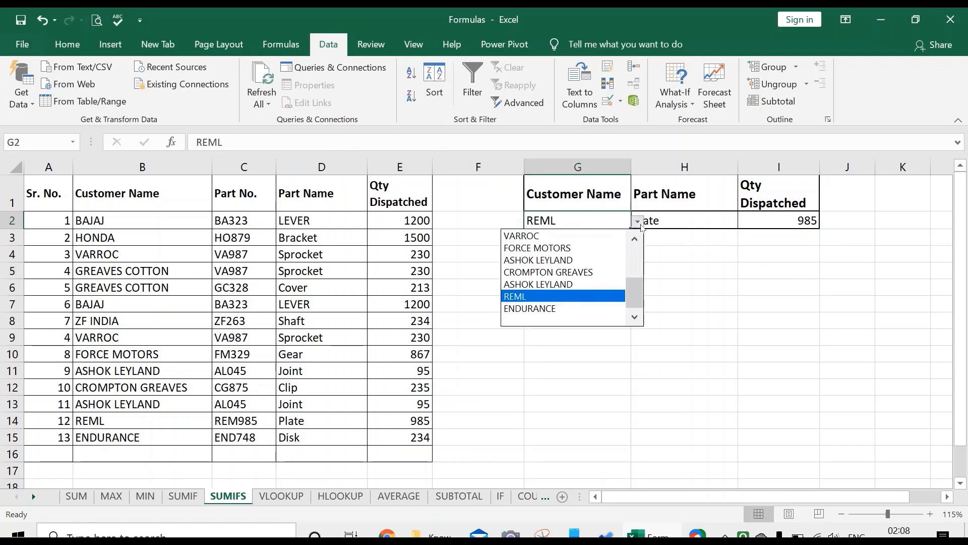
{"action": "scroll", "coordinate": [627, 255], "scroll_direction": "up", "scroll_amount": 3}
{"action": "left_click", "coordinate": [683, 238]}
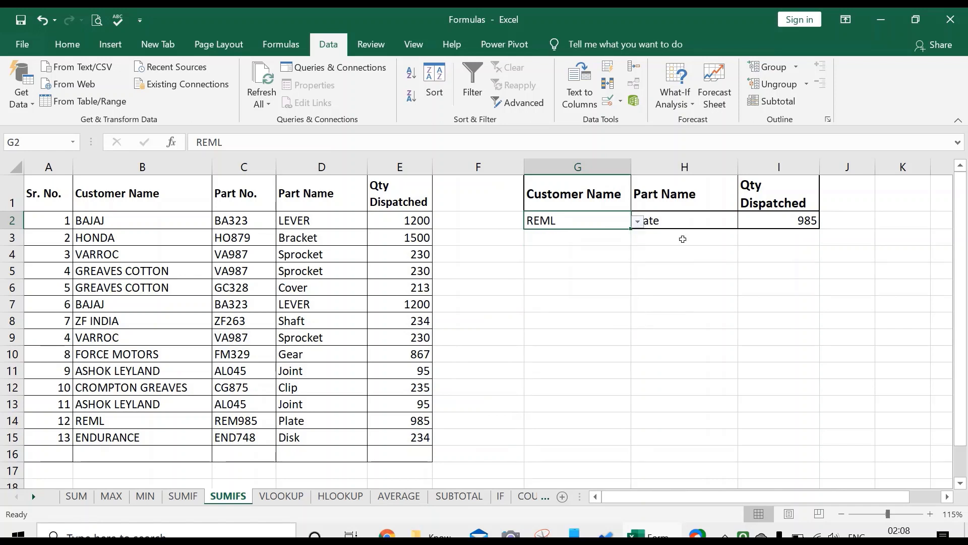
{"action": "left_click", "coordinate": [689, 221]}
{"action": "left_click", "coordinate": [745, 221]}
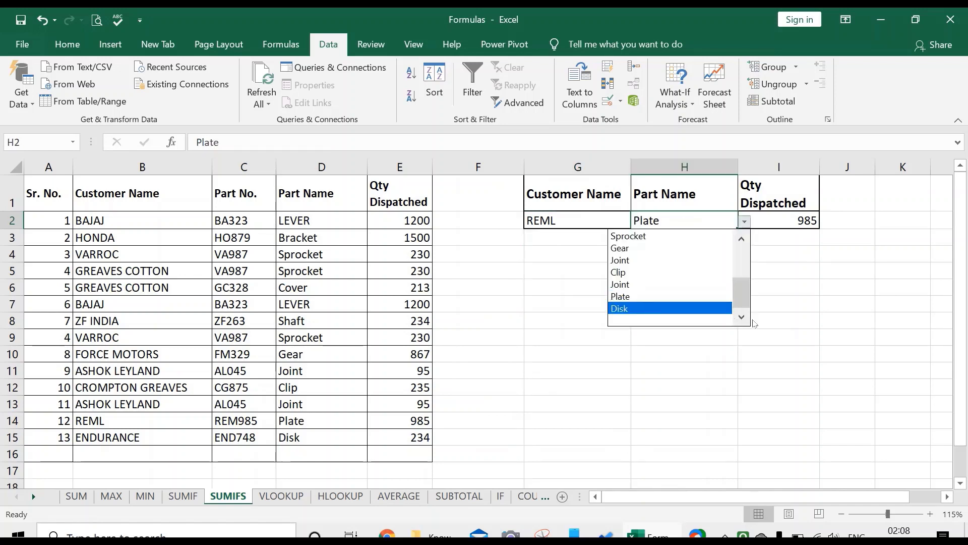
{"action": "left_click", "coordinate": [775, 259]}
{"action": "left_click", "coordinate": [774, 222]}
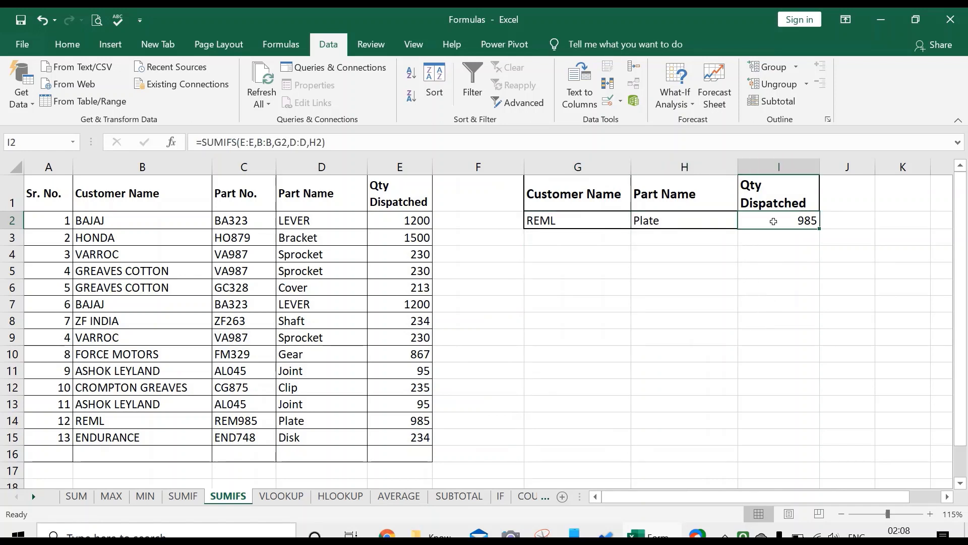
Change the customer in G2 to FORCE MOTORS
{"action": "left_click", "coordinate": [587, 223]}
{"action": "left_click", "coordinate": [638, 222]}
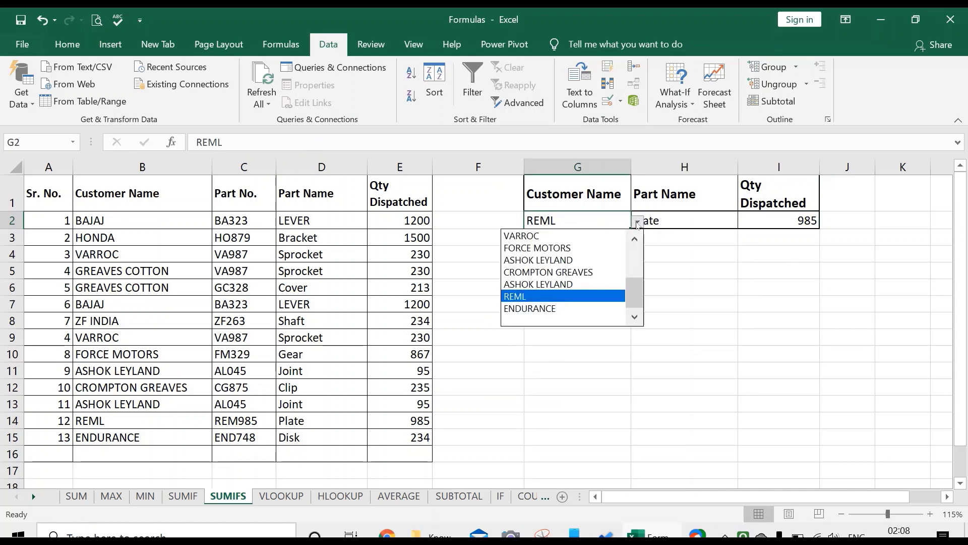
{"action": "left_click", "coordinate": [589, 248]}
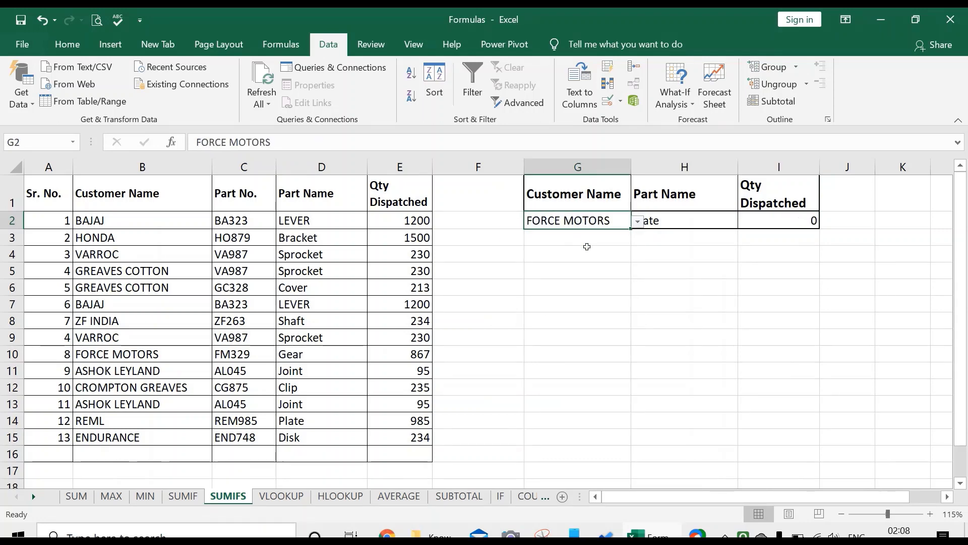
{"action": "left_click", "coordinate": [665, 270]}
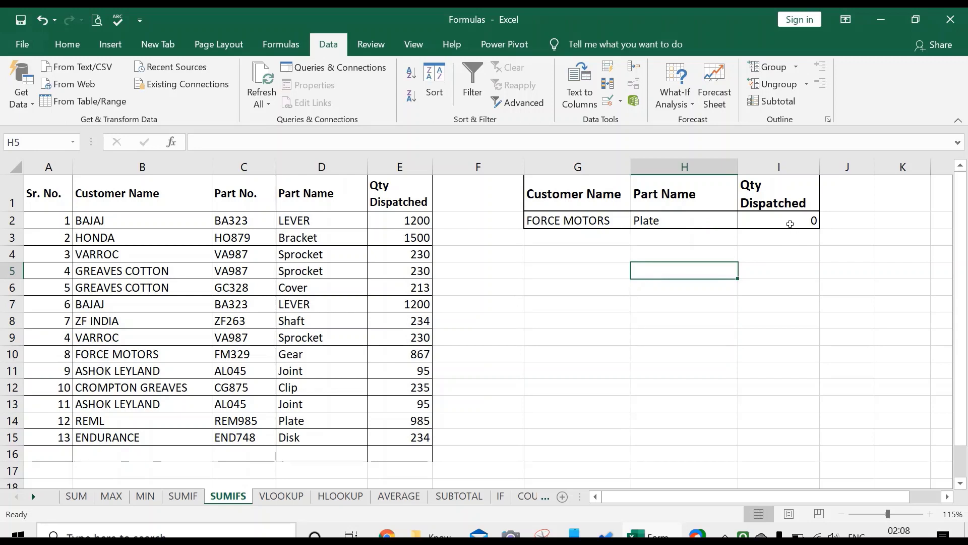
{"action": "left_click", "coordinate": [772, 227]}
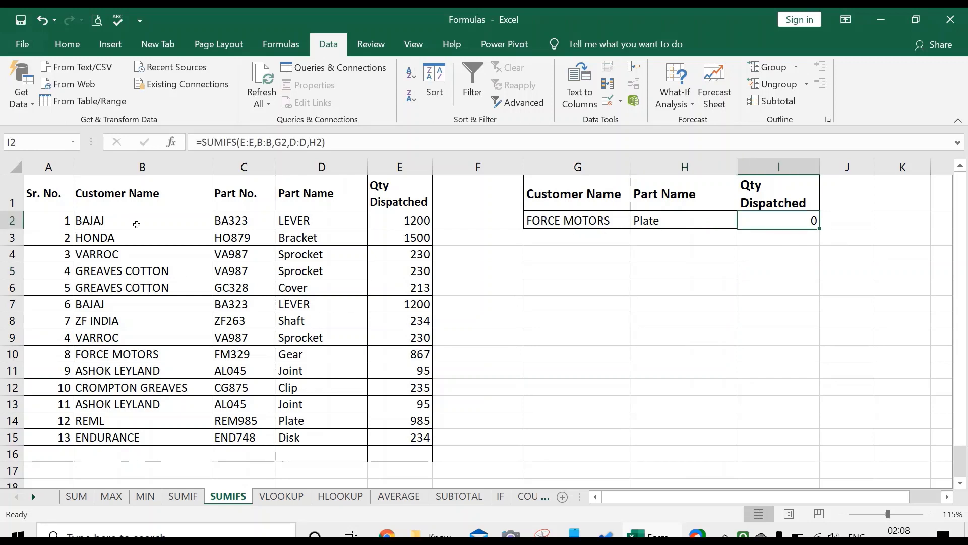
Point out the customer names and the FORCE MOTORS/Gear and REML/Plate rows in the data
{"action": "left_click_drag", "start_coordinate": [132, 221], "coordinate": [131, 437]}
{"action": "left_click", "coordinate": [151, 354]}
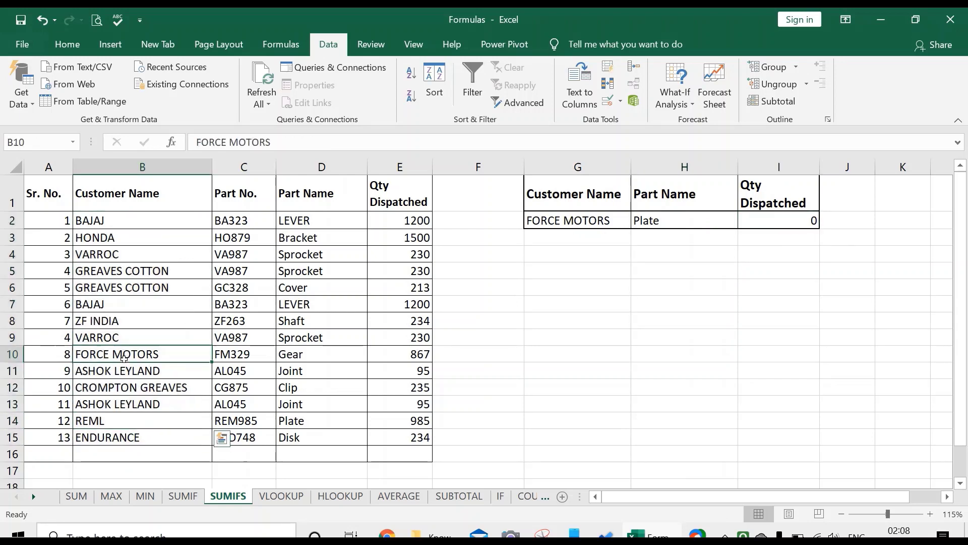
{"action": "left_click", "coordinate": [294, 359]}
{"action": "left_click", "coordinate": [649, 224]}
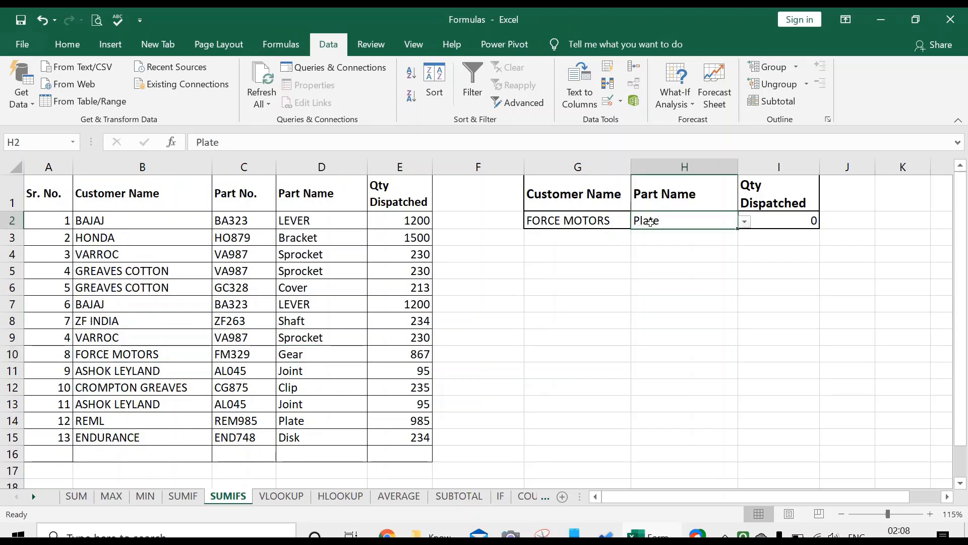
{"action": "left_click", "coordinate": [315, 421]}
{"action": "left_click", "coordinate": [172, 421]}
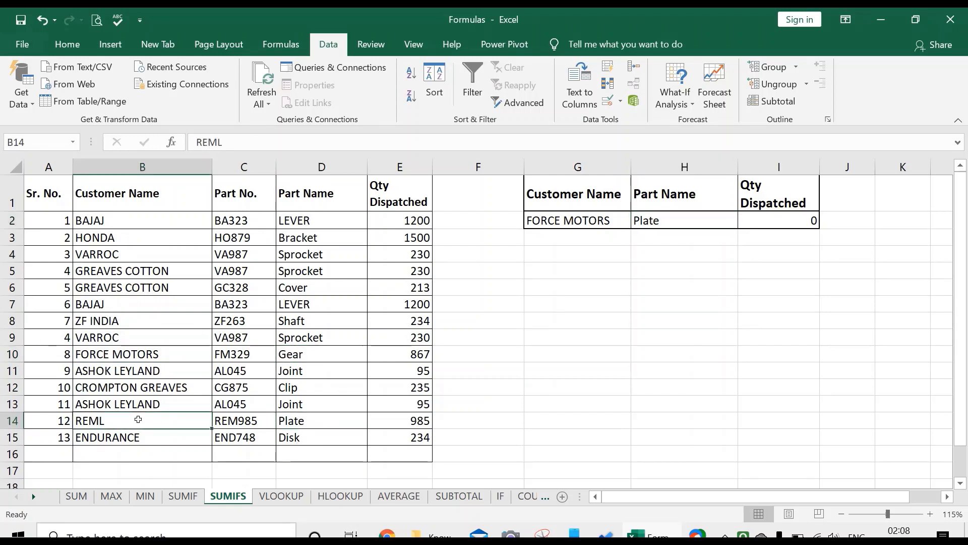
Set the part in H2 to Gear, giving 867, then delete I2's SUMIFS formula
{"action": "left_click", "coordinate": [756, 215]}
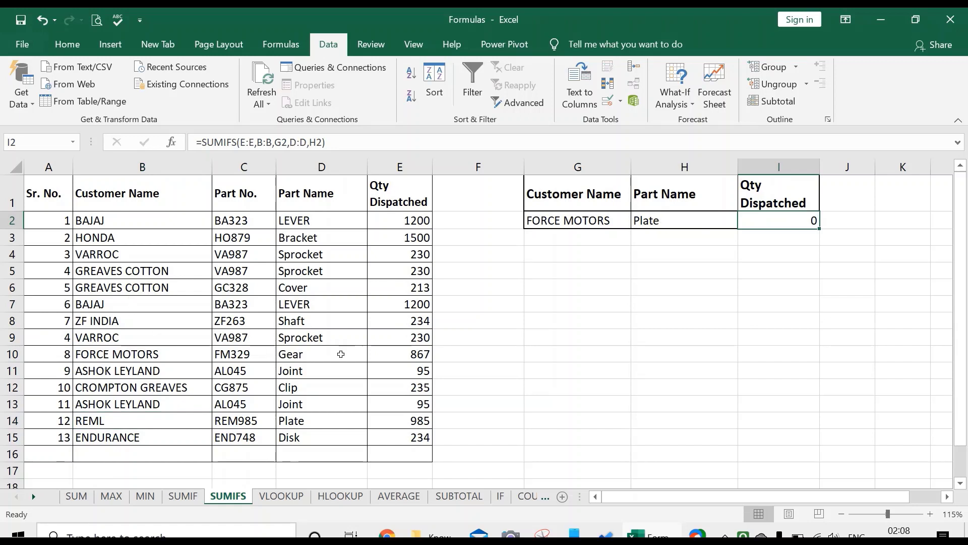
{"action": "left_click", "coordinate": [694, 218]}
{"action": "left_click", "coordinate": [746, 222]}
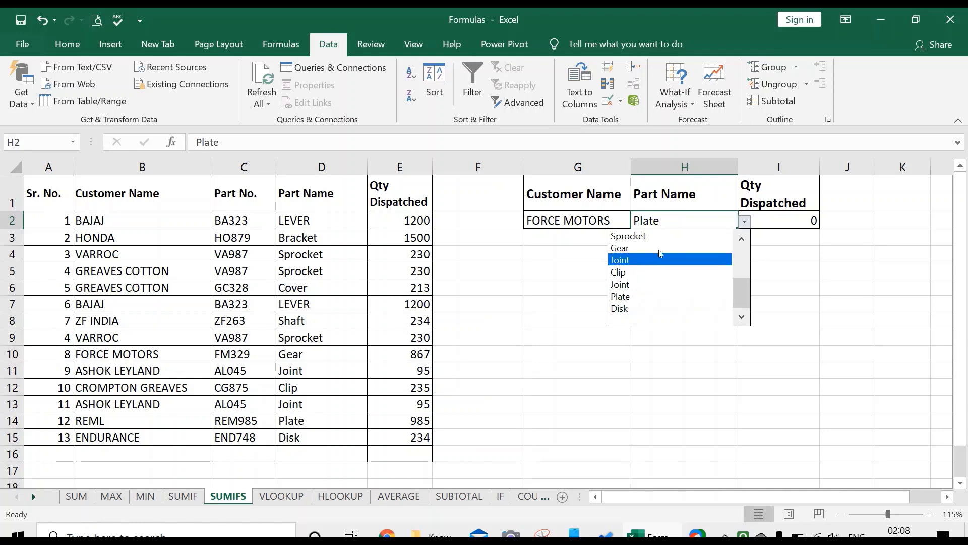
{"action": "left_click", "coordinate": [656, 248]}
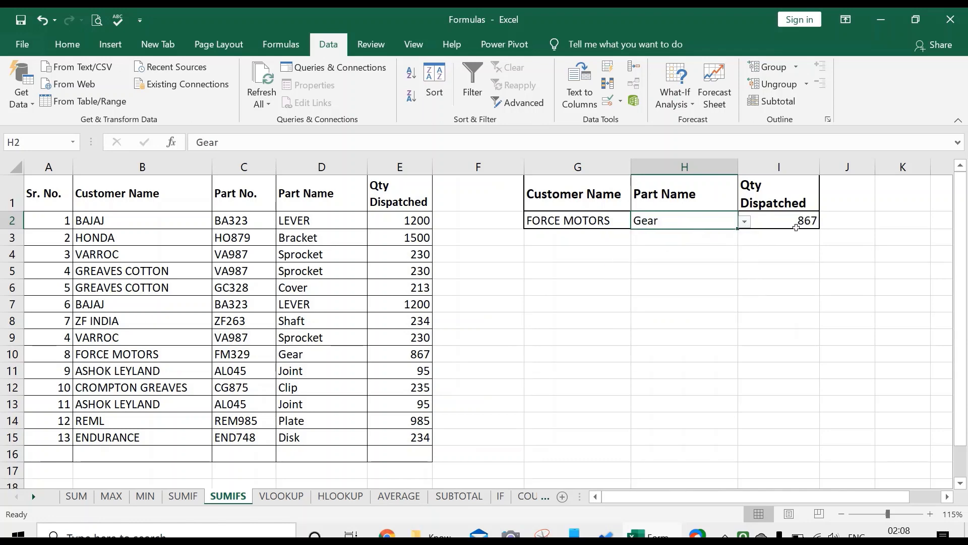
{"action": "left_click", "coordinate": [778, 253]}
{"action": "left_click", "coordinate": [778, 221]}
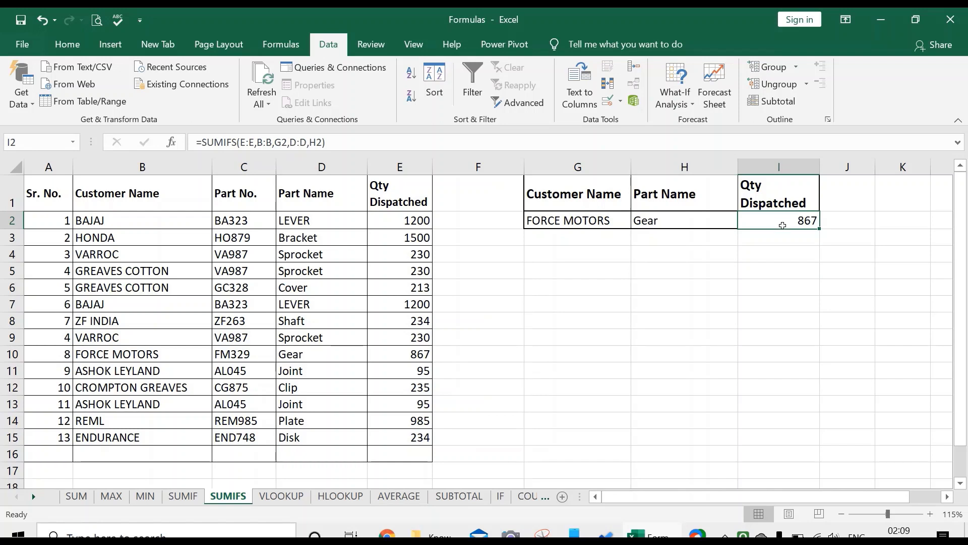
{"action": "key", "text": "Delete"}
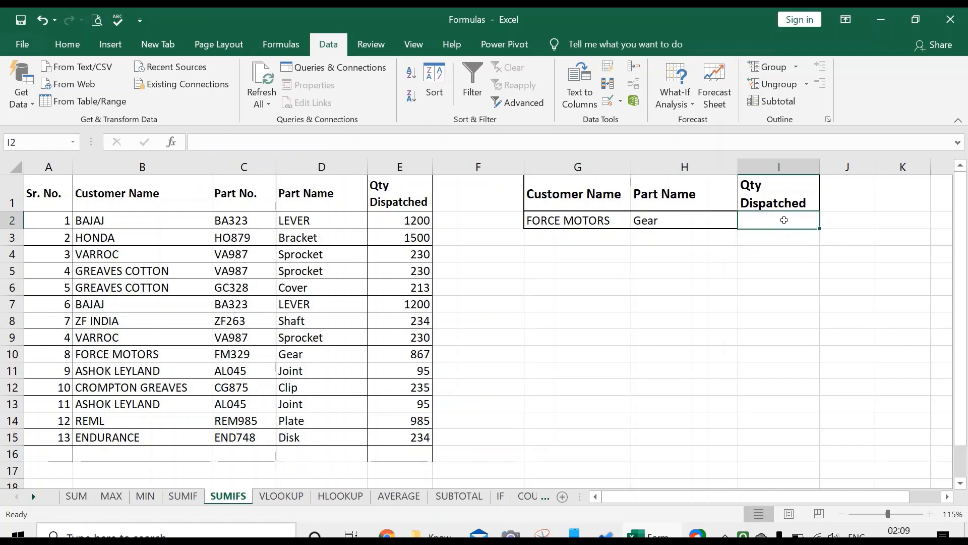
Start =SUMIFS in I2 summing column E, with column B matched to G2
{"action": "type", "text": "=s"}
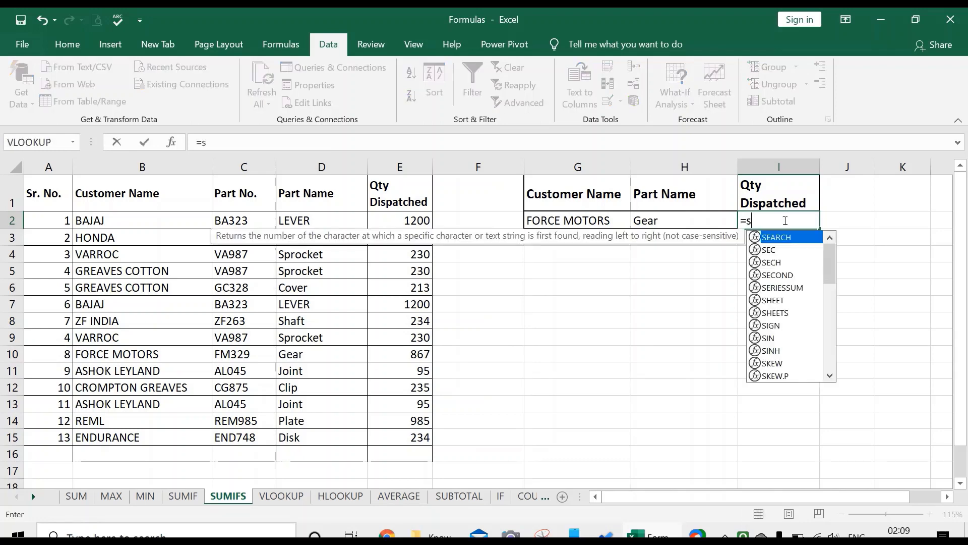
{"action": "type", "text": "umif"}
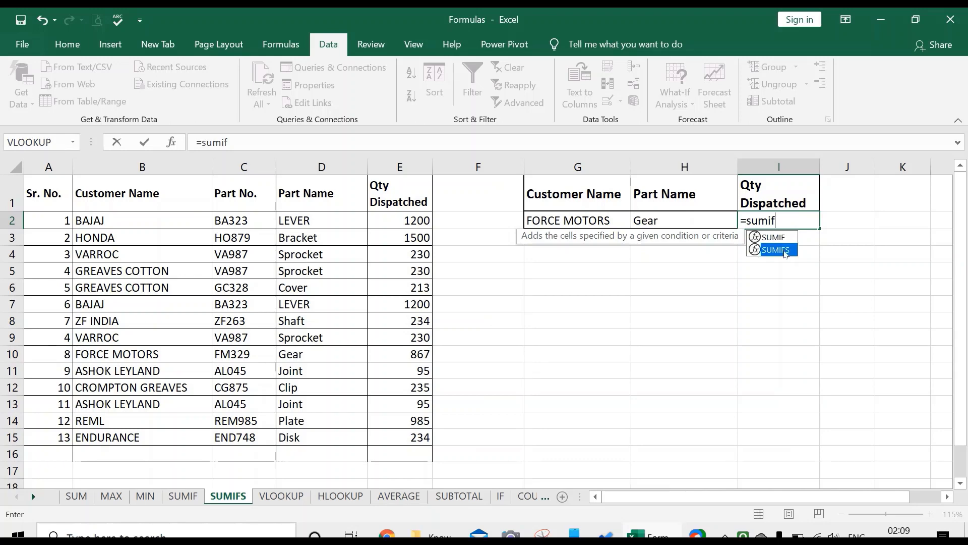
{"action": "double_click", "coordinate": [785, 251]}
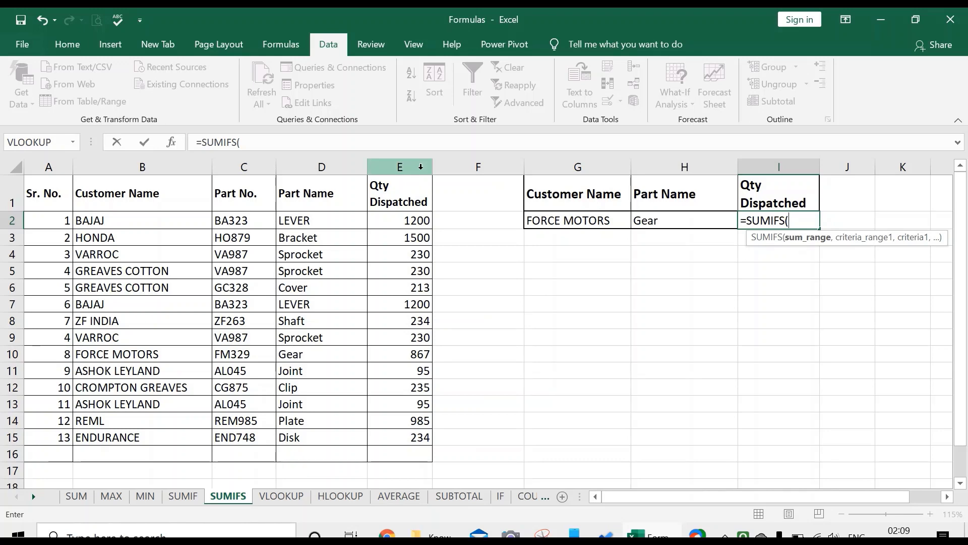
{"action": "left_click", "coordinate": [420, 167]}
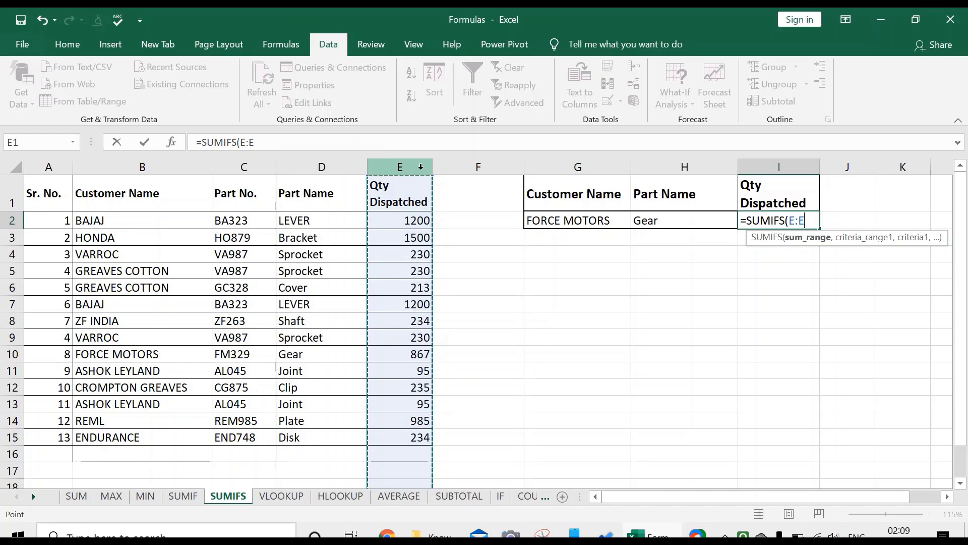
{"action": "type", "text": ","}
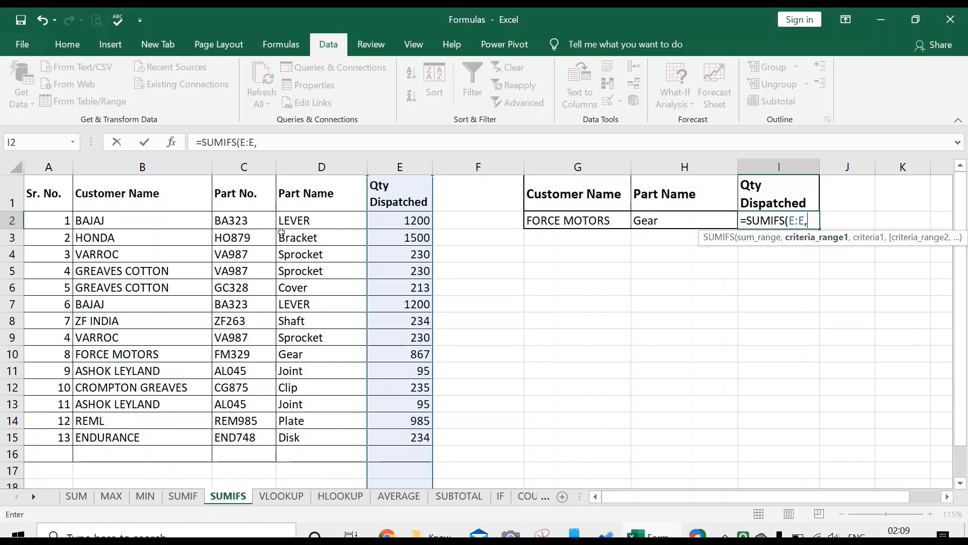
{"action": "left_click", "coordinate": [150, 167]}
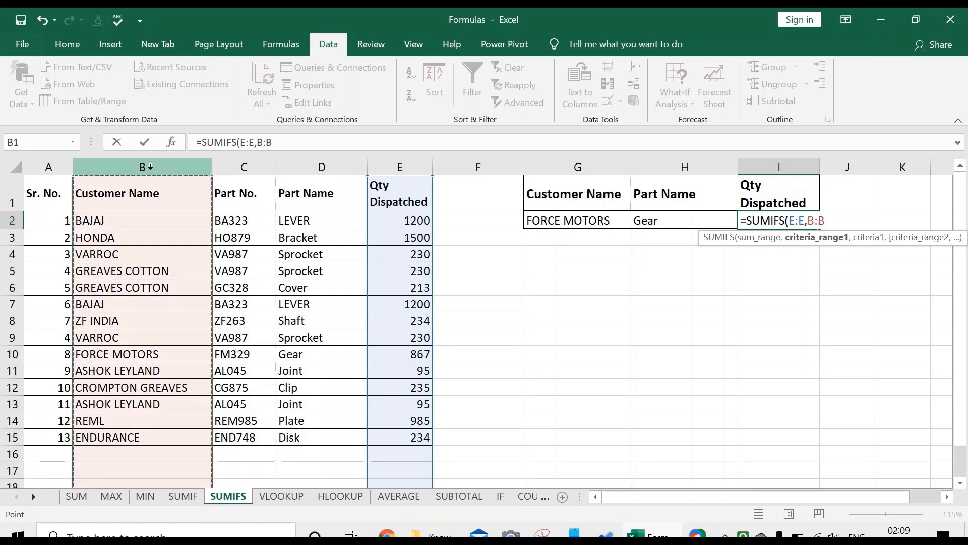
{"action": "type", "text": ","}
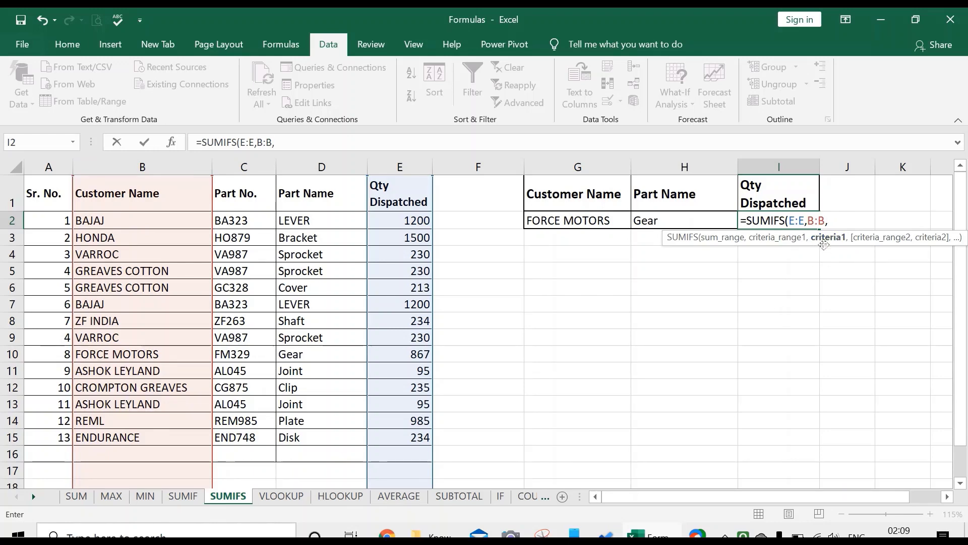
{"action": "left_click", "coordinate": [585, 220]}
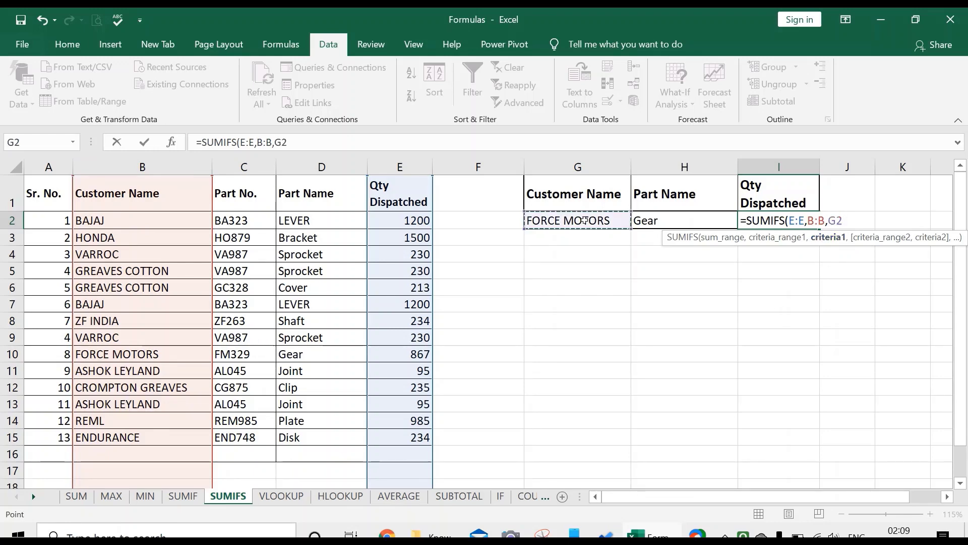
{"action": "type", "text": ","}
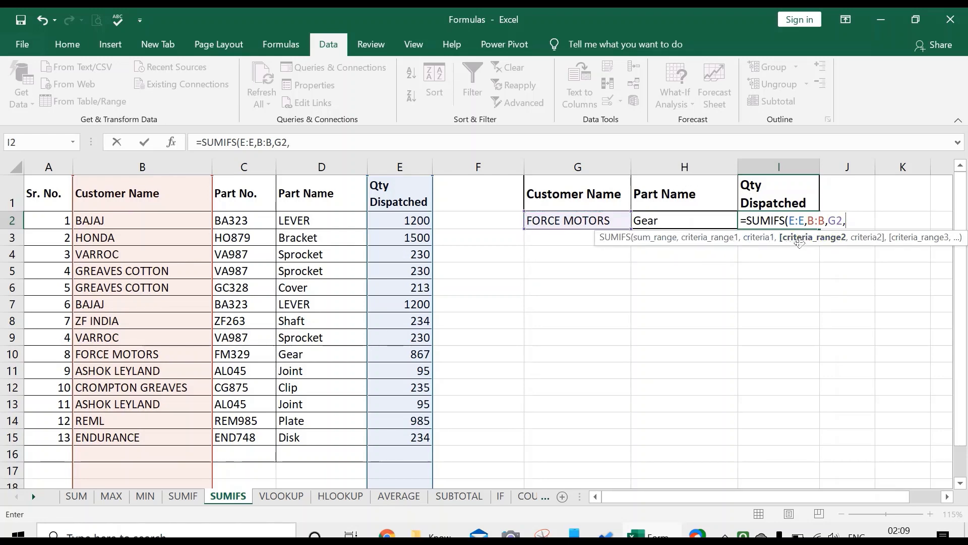
Add column D matched to H2 and commit =SUMIFS(E:E,B:B,G2,D:D,H2), returning 867
{"action": "left_click", "coordinate": [704, 168]}
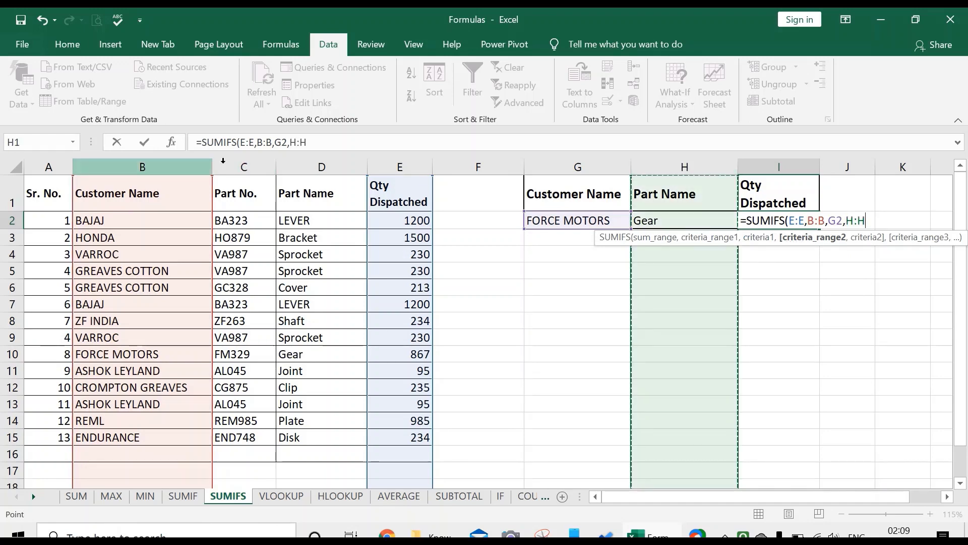
{"action": "left_click", "coordinate": [322, 169]}
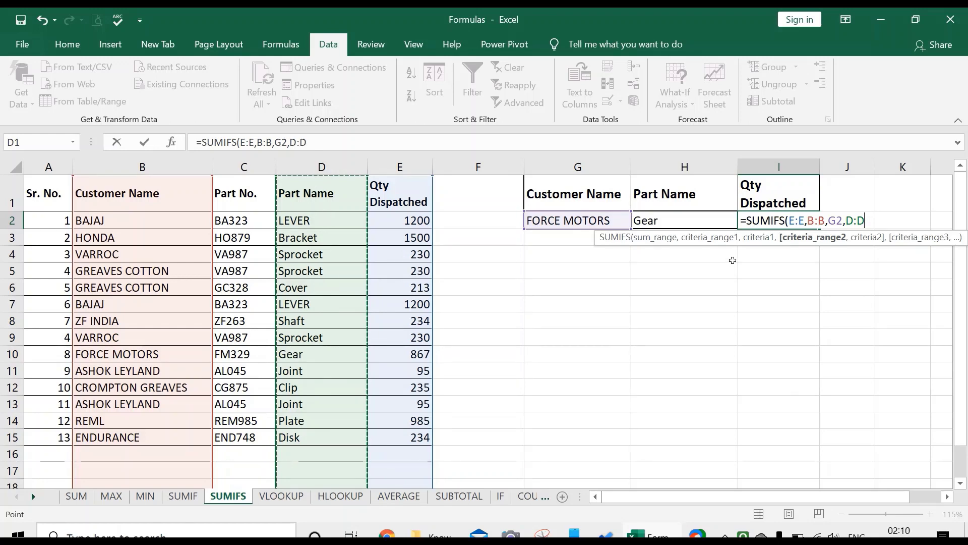
{"action": "type", "text": ","}
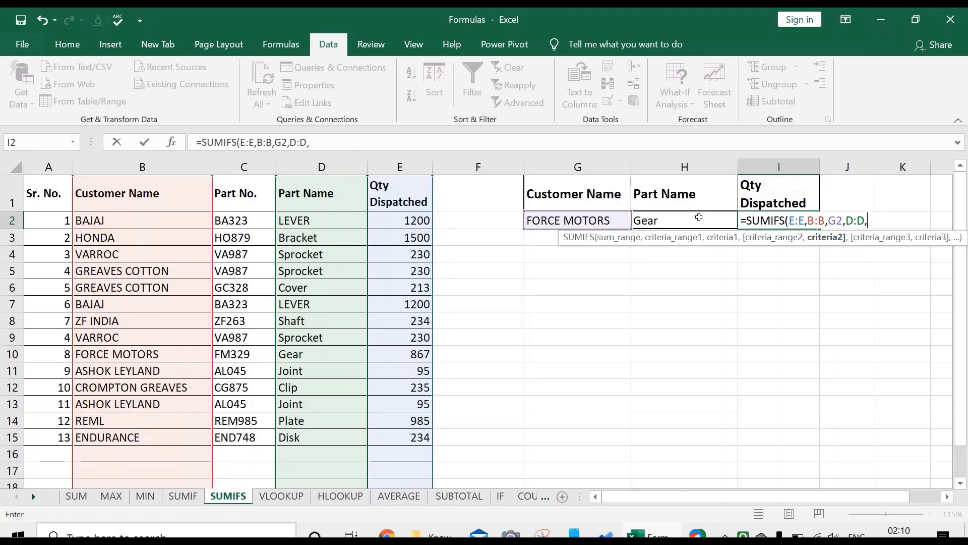
{"action": "left_click", "coordinate": [699, 218]}
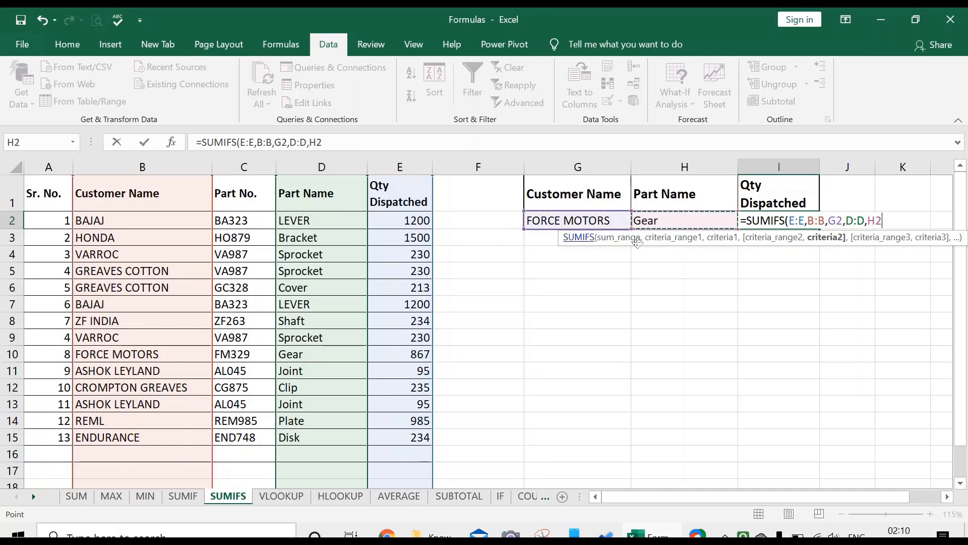
{"action": "type", "text": ","}
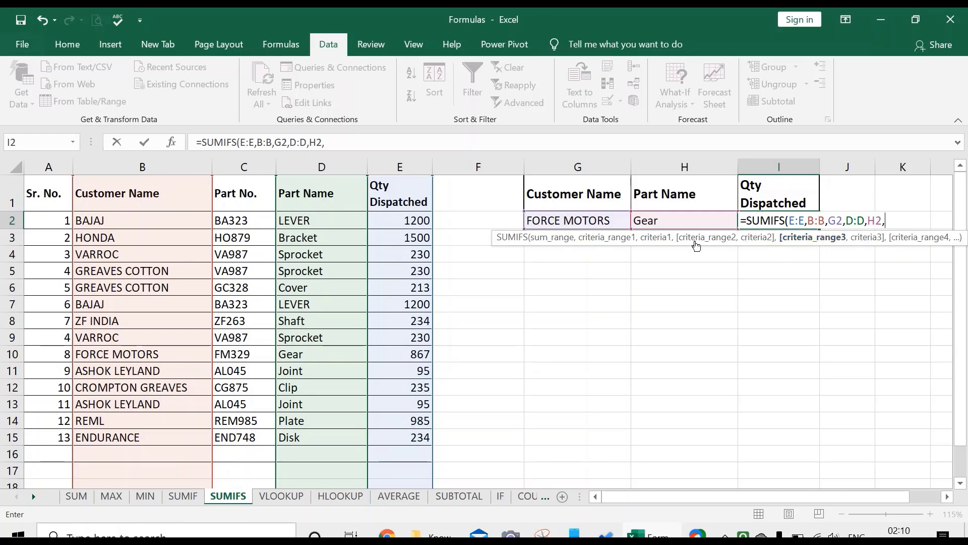
{"action": "key", "text": "BackSpace"}
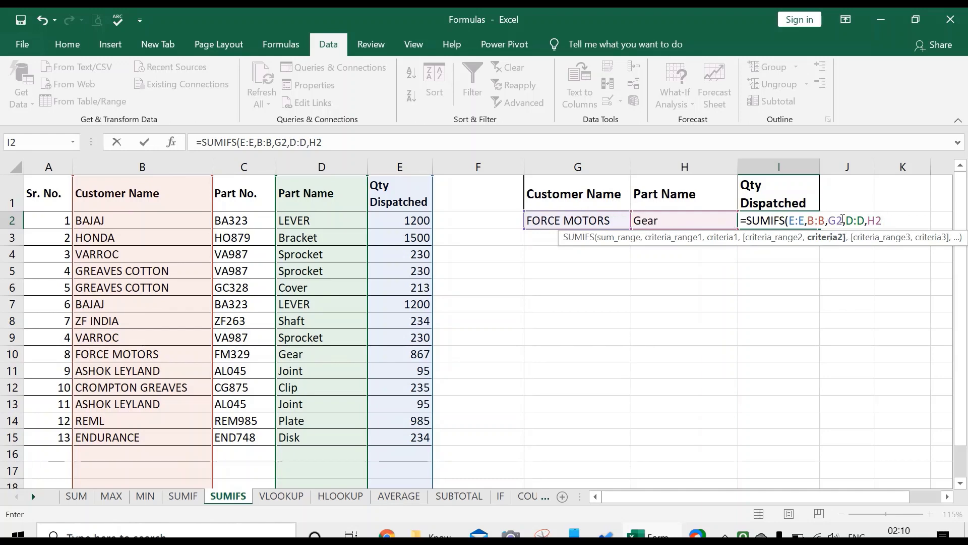
{"action": "key", "text": "Return"}
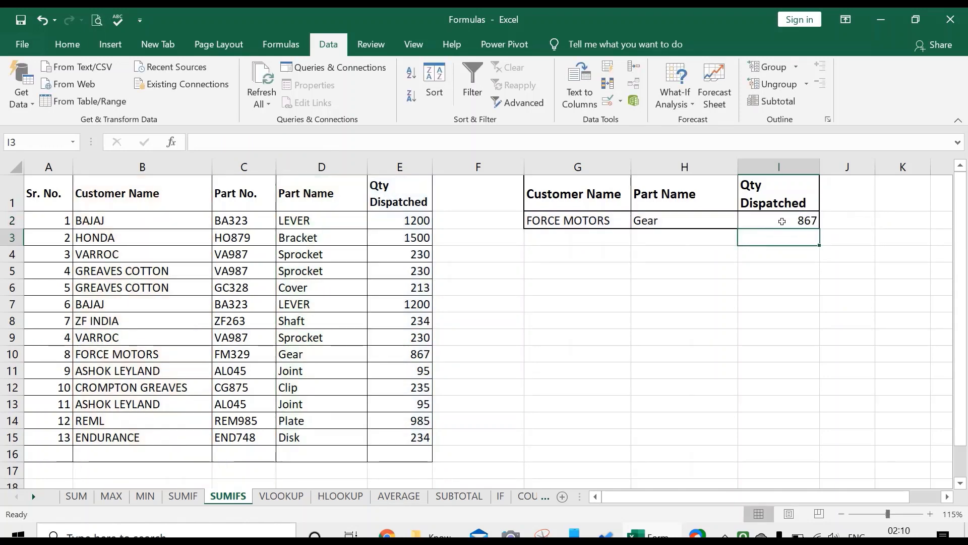
Recheck I2's SUMIFS formula in edit mode and cancel without changing it
{"action": "left_click", "coordinate": [782, 221]}
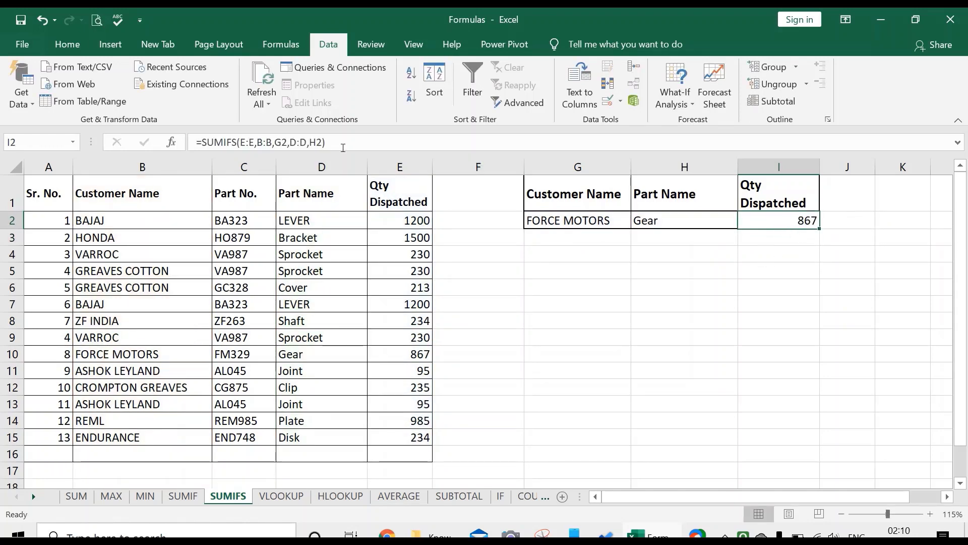
{"action": "key", "text": "F2"}
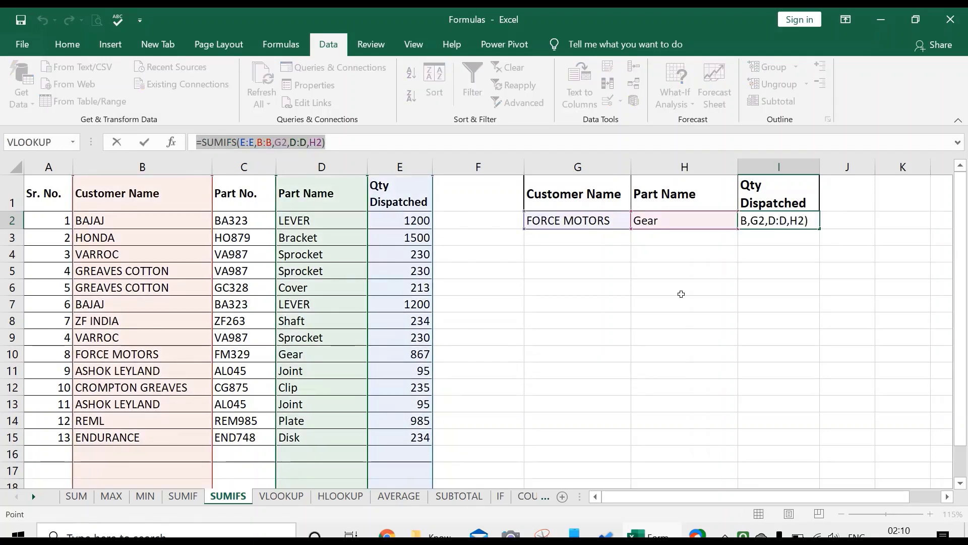
{"action": "left_click", "coordinate": [681, 294]}
{"action": "key", "text": "Escape"}
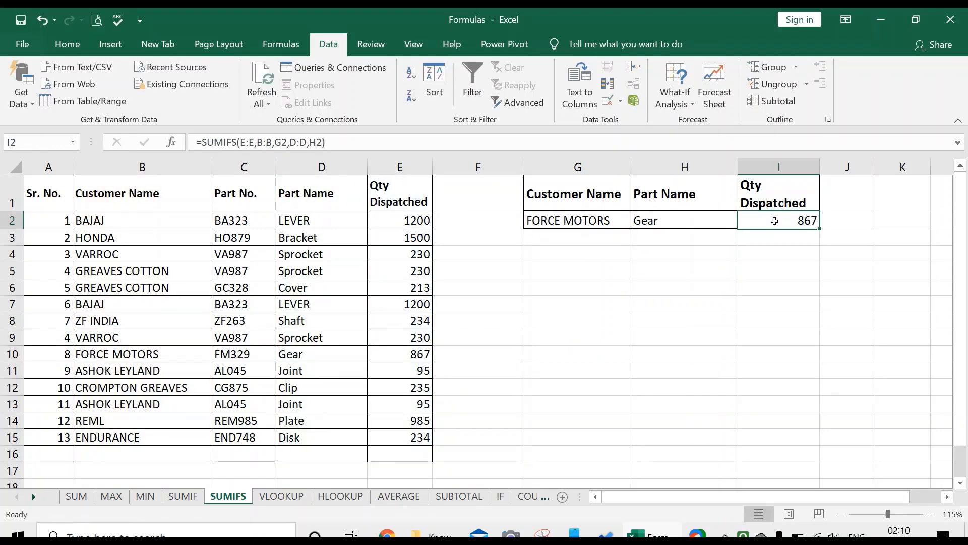
{"action": "left_click", "coordinate": [785, 251]}
{"action": "left_click", "coordinate": [776, 220]}
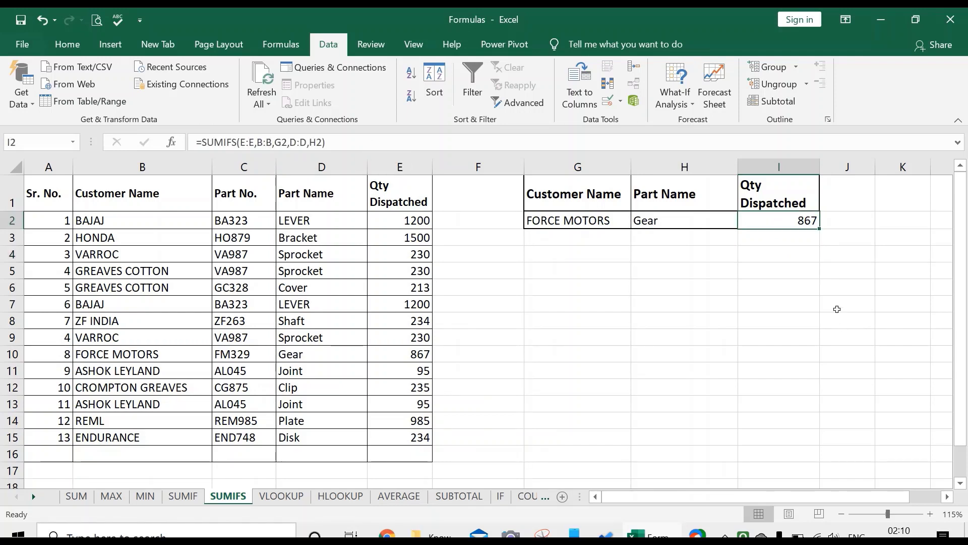
Re-enter =SUMIFS in I2 summing column E, with column B as the first criteria range
{"action": "type", "text": "=s"}
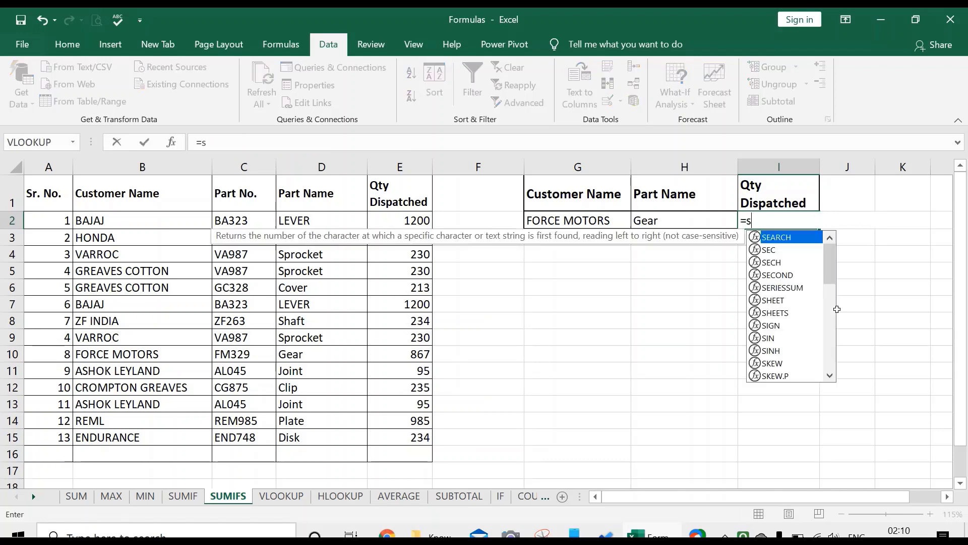
{"action": "type", "text": "umifs"}
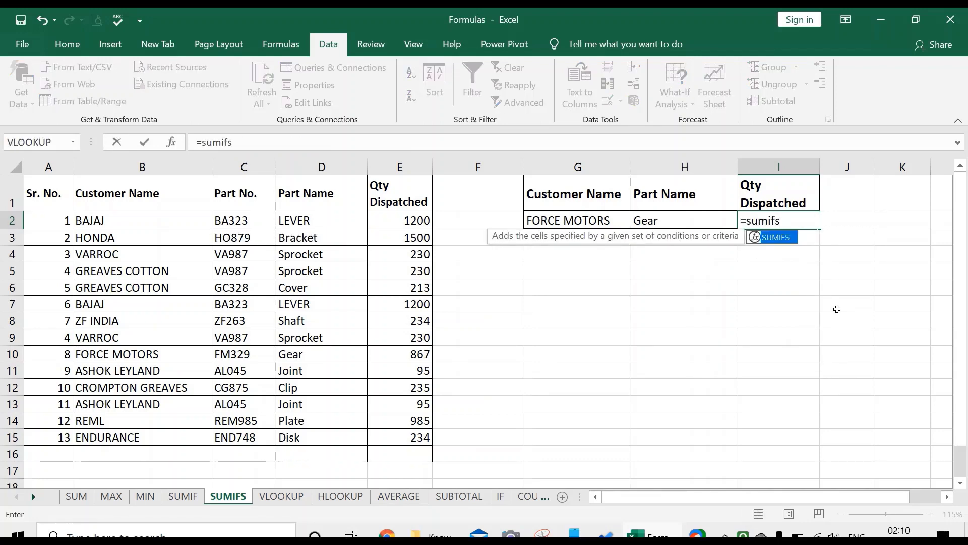
{"action": "double_click", "coordinate": [790, 238]}
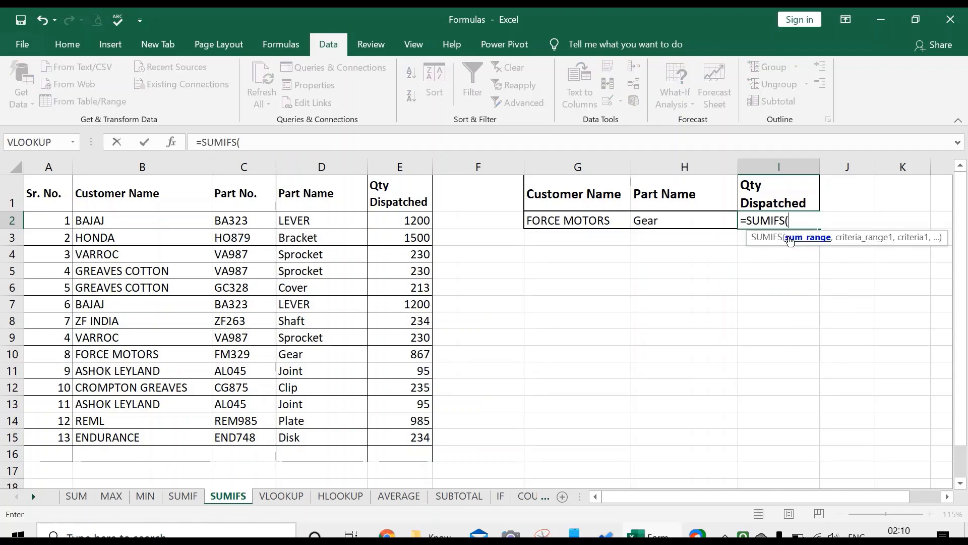
{"action": "left_click", "coordinate": [391, 169]}
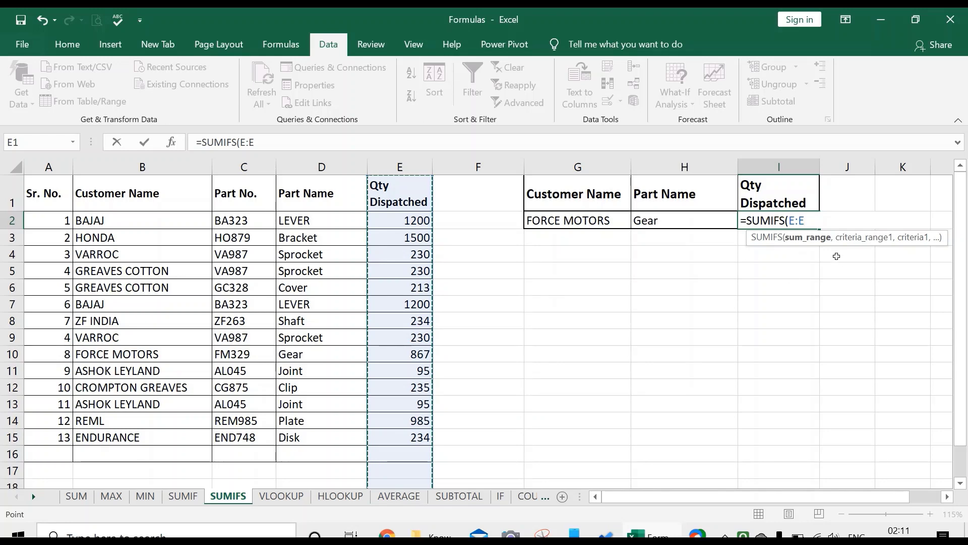
{"action": "type", "text": ","}
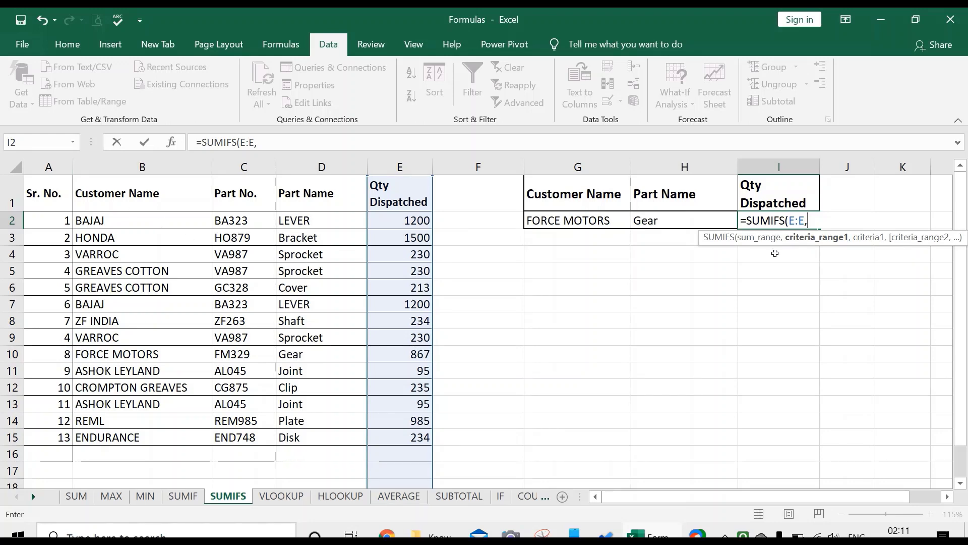
{"action": "left_click", "coordinate": [185, 161]}
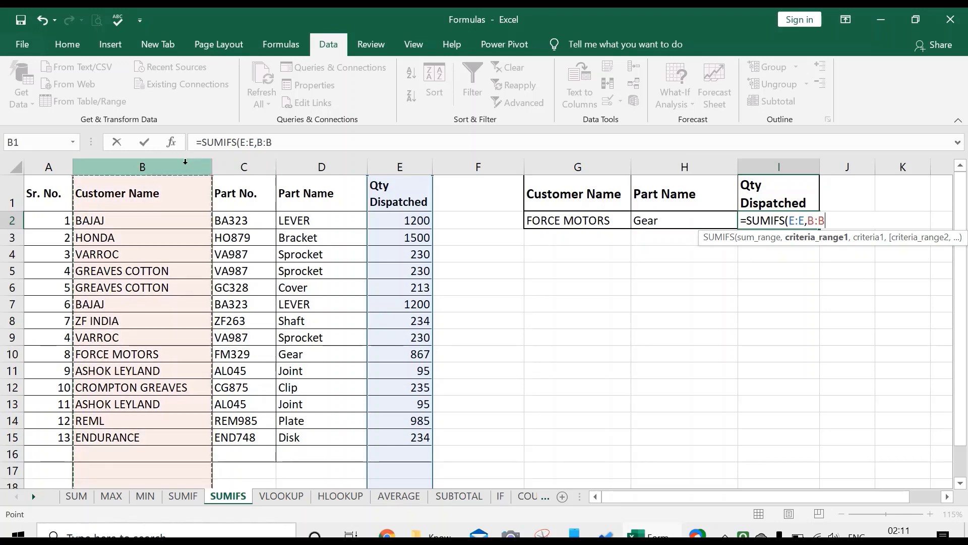
{"action": "type", "text": ","}
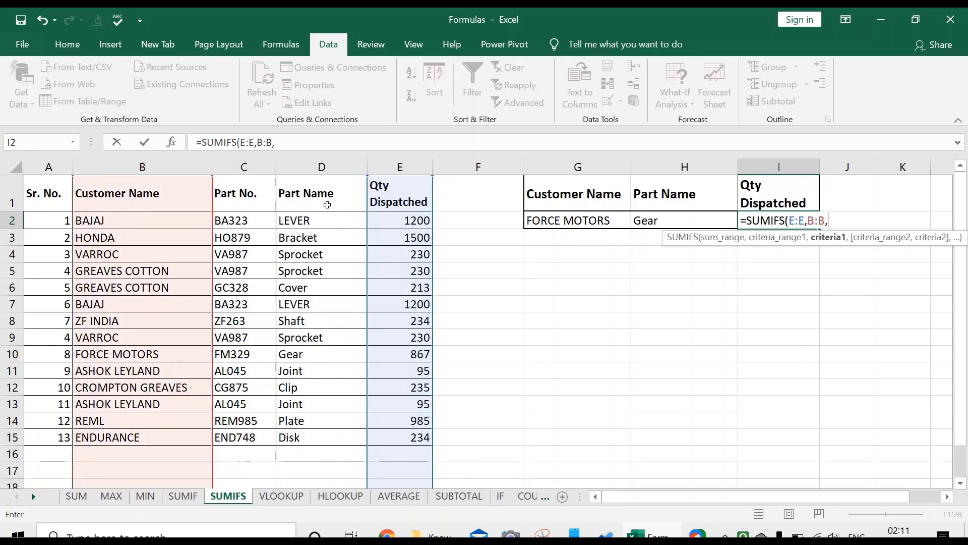
Add G2, column D and H2 as criteria and commit the formula, returning 867
{"action": "left_click", "coordinate": [550, 219]}
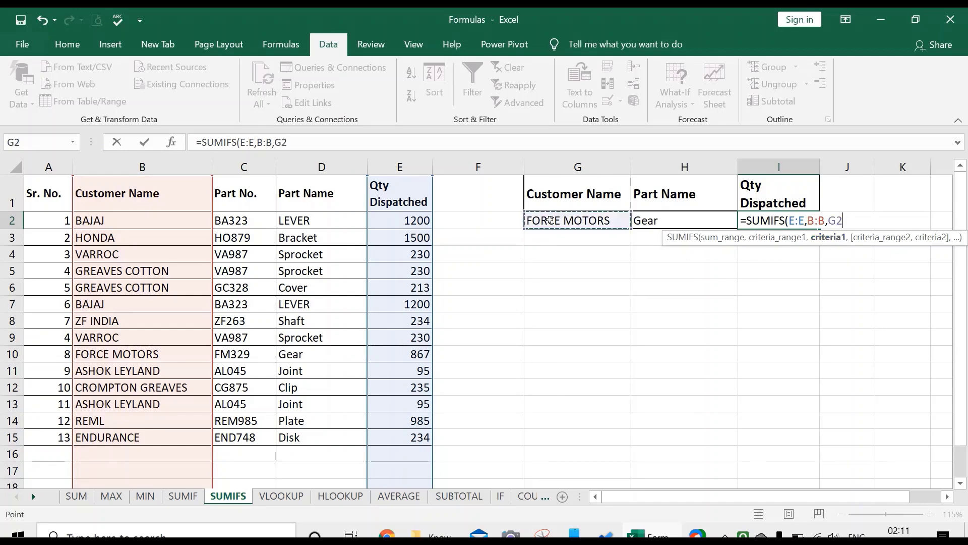
{"action": "type", "text": ","}
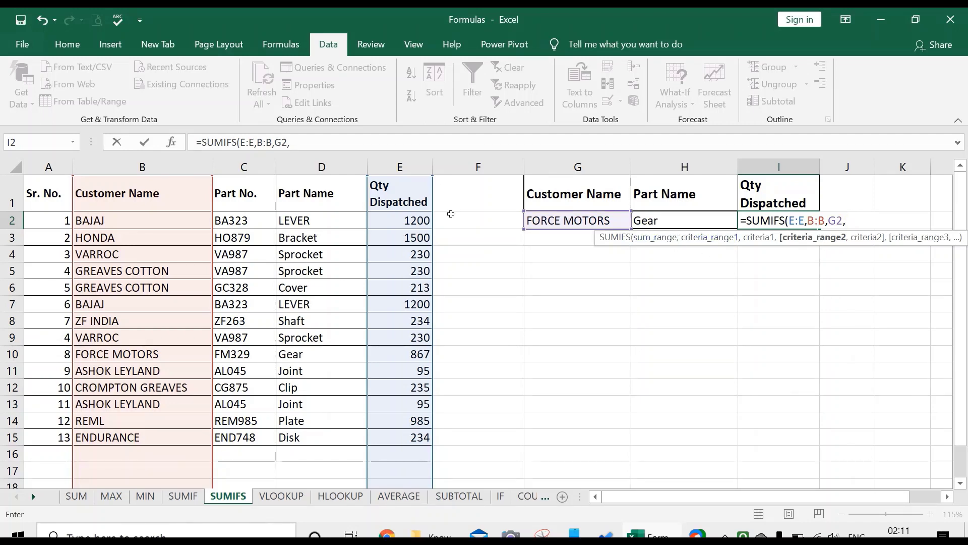
{"action": "left_click", "coordinate": [338, 164]}
{"action": "left_click", "coordinate": [337, 164]}
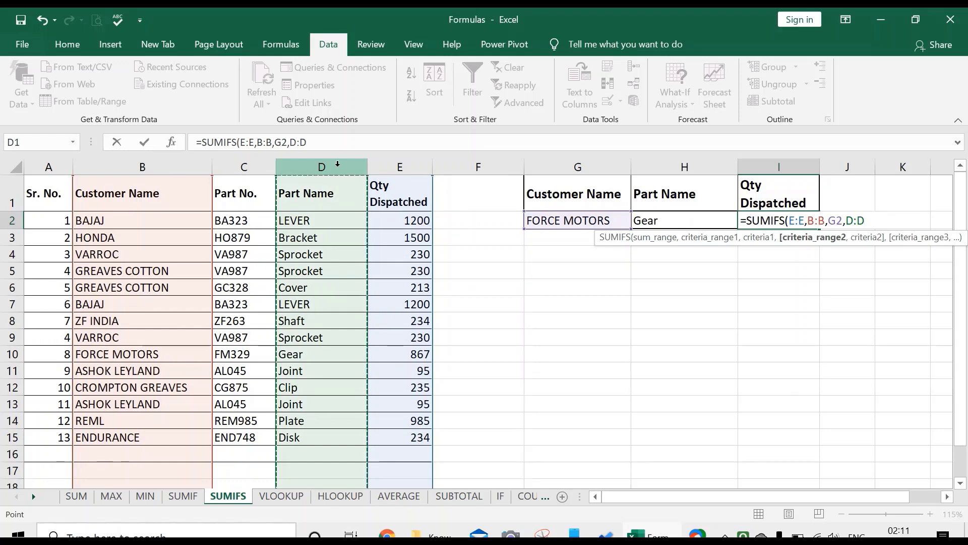
{"action": "type", "text": ","}
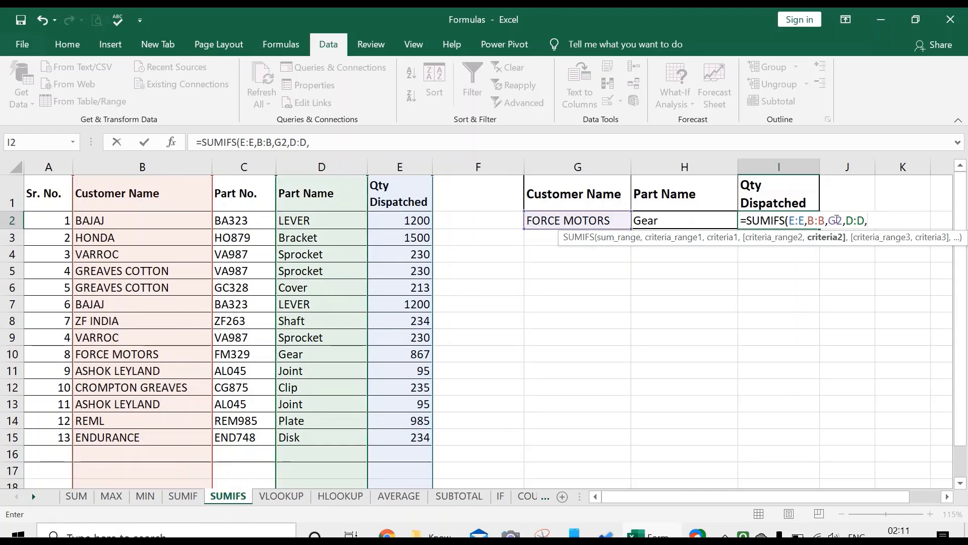
{"action": "left_click", "coordinate": [683, 218]}
{"action": "key", "text": "Return"}
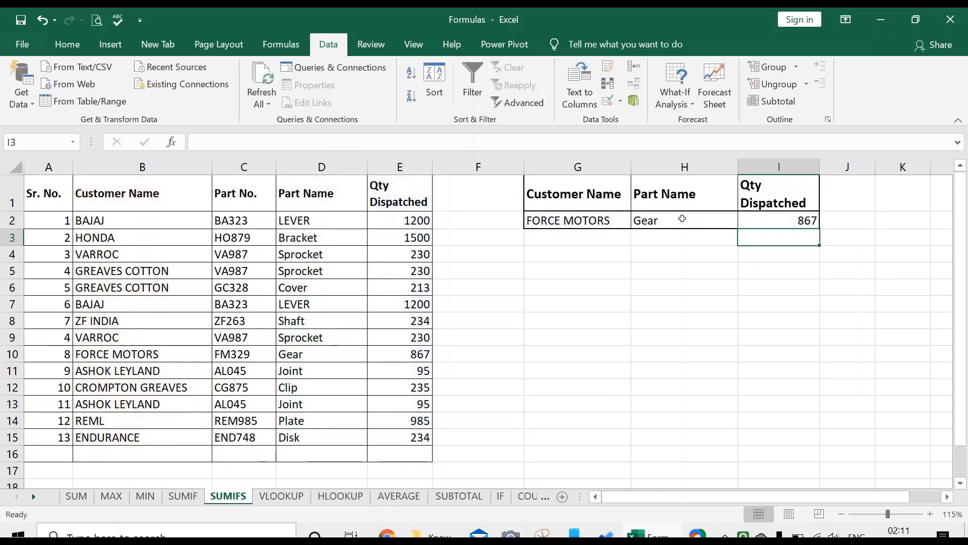
Review the customer, part and SUMIFS total cells G2, H2 and I2
{"action": "left_click", "coordinate": [799, 219]}
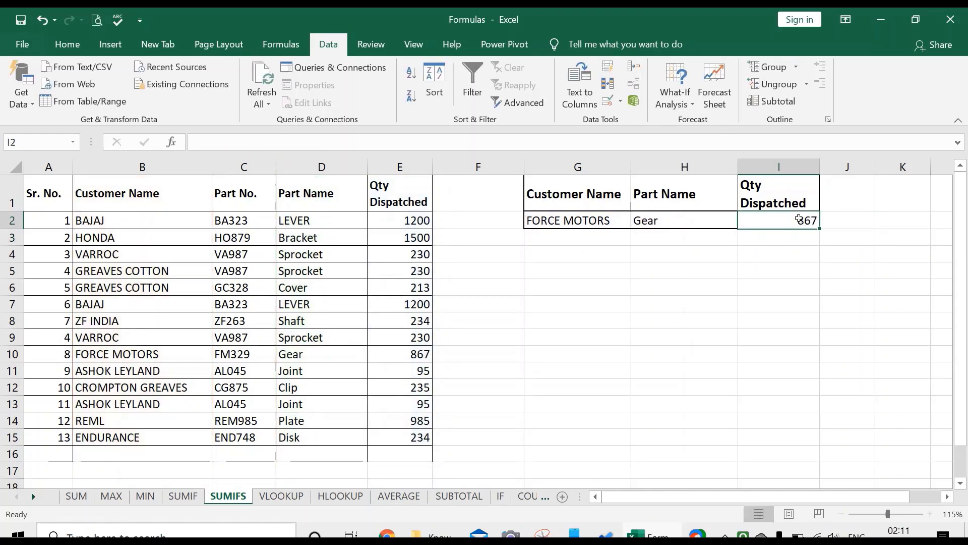
{"action": "left_click", "coordinate": [596, 220]}
{"action": "left_click", "coordinate": [663, 293]}
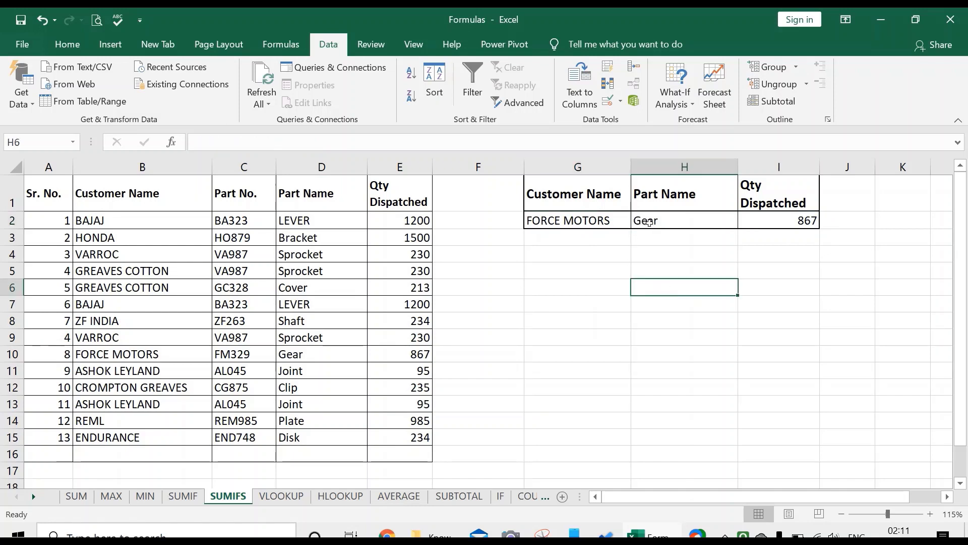
{"action": "left_click", "coordinate": [617, 221]}
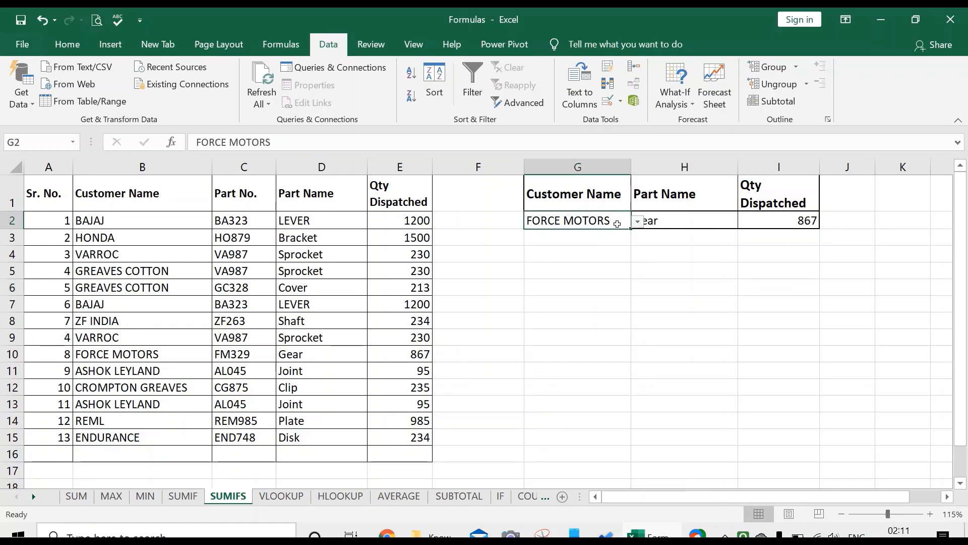
{"action": "left_click", "coordinate": [667, 221]}
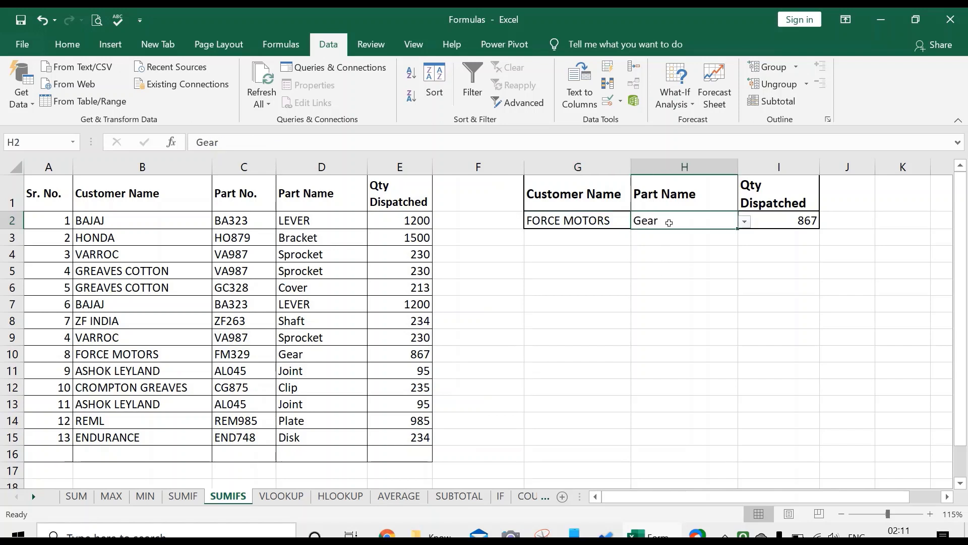
{"action": "left_click", "coordinate": [575, 222]}
{"action": "left_click", "coordinate": [783, 225]}
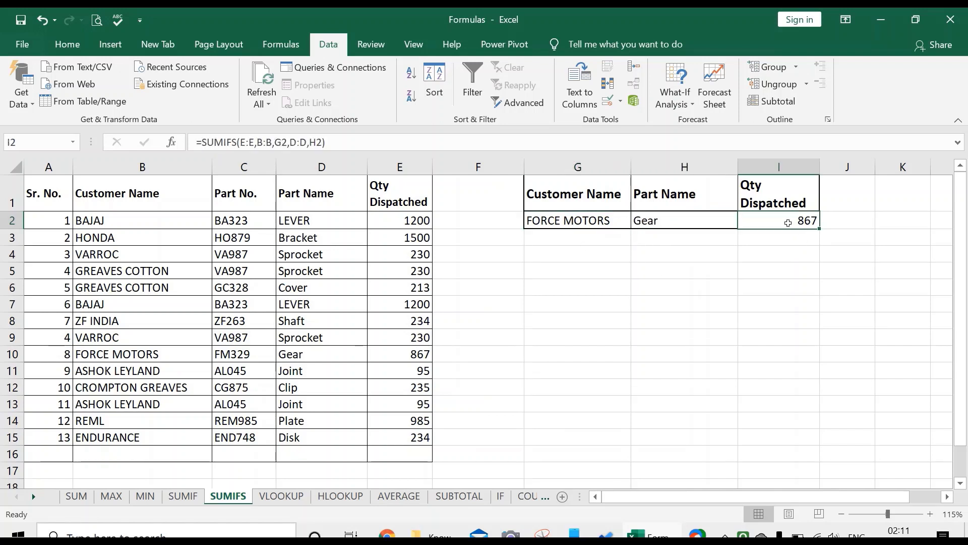
Set the criteria to customer ENDURANCE and part Disk, so I2 shows 234
{"action": "left_click", "coordinate": [613, 222]}
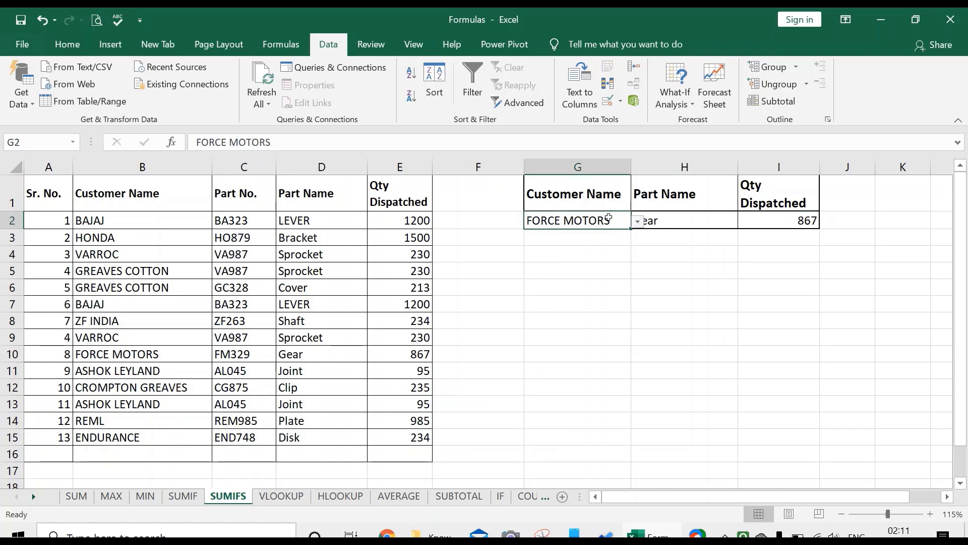
{"action": "left_click", "coordinate": [639, 225]}
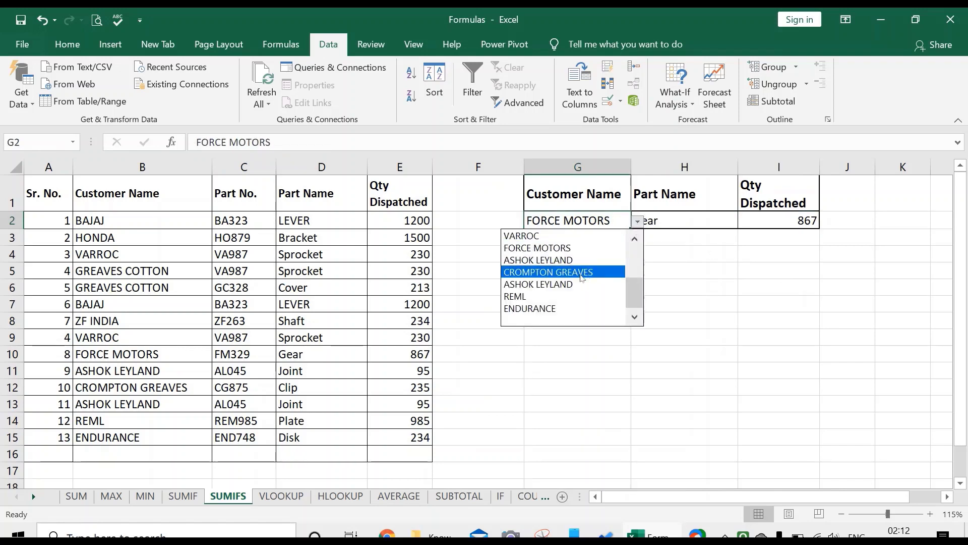
{"action": "left_click", "coordinate": [548, 309]}
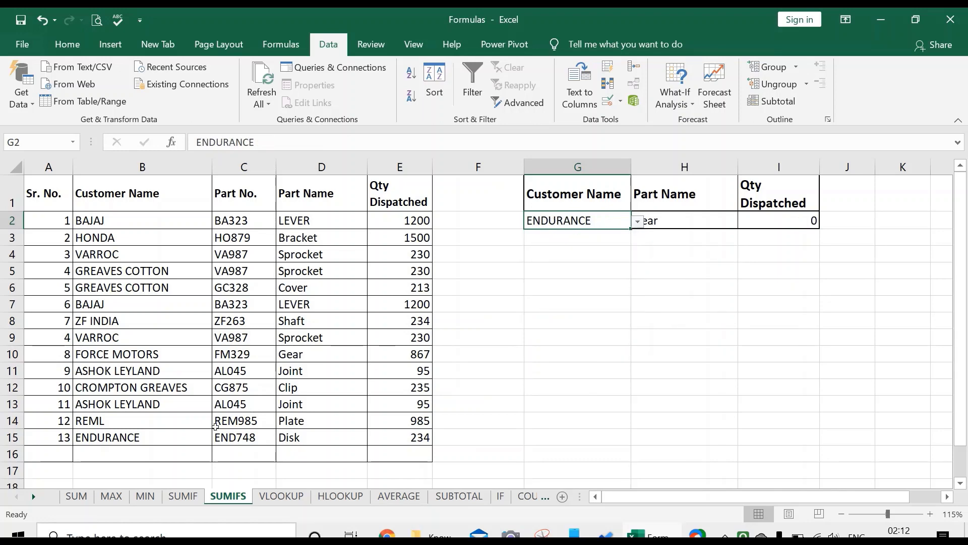
{"action": "left_click", "coordinate": [298, 437]}
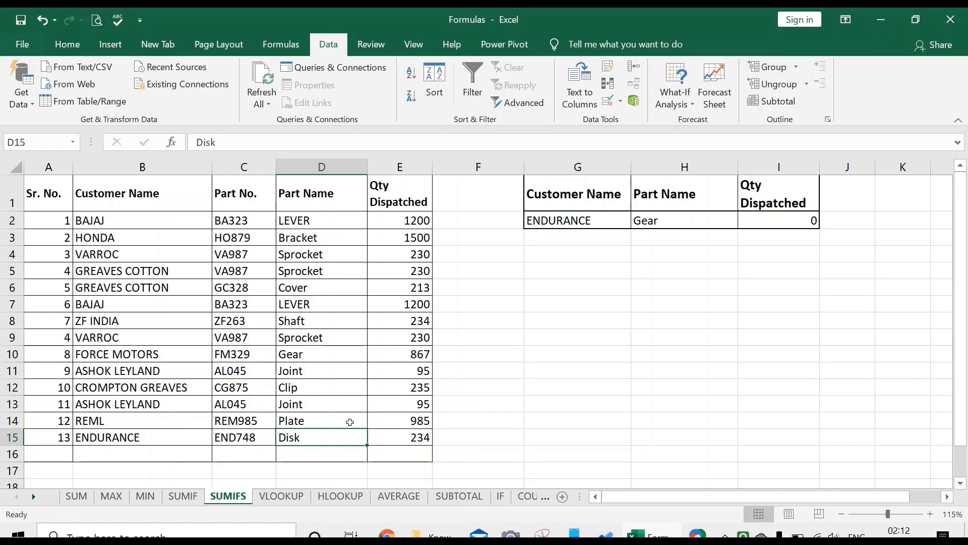
{"action": "left_click", "coordinate": [671, 225]}
{"action": "left_click", "coordinate": [744, 222]}
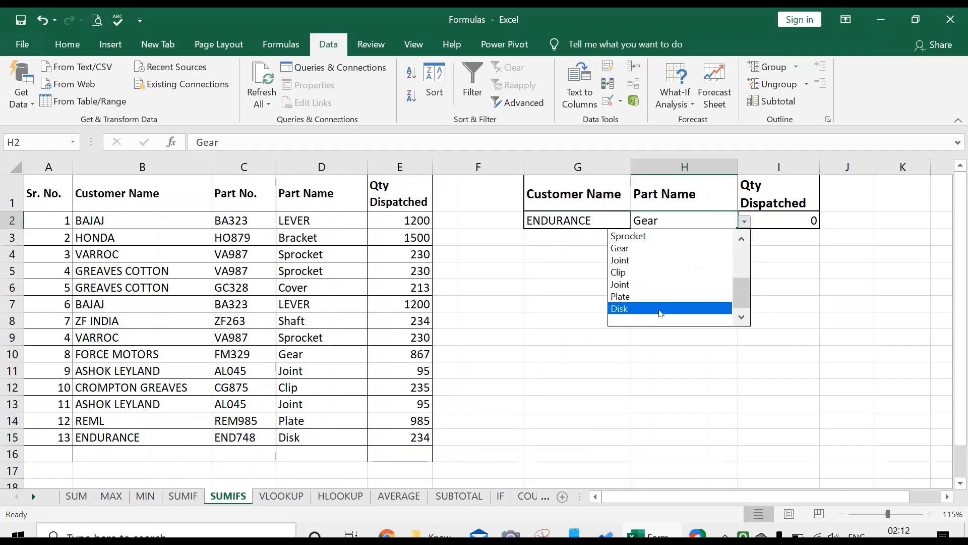
{"action": "left_click", "coordinate": [662, 309]}
{"action": "left_click", "coordinate": [802, 242]}
{"action": "left_click", "coordinate": [803, 222]}
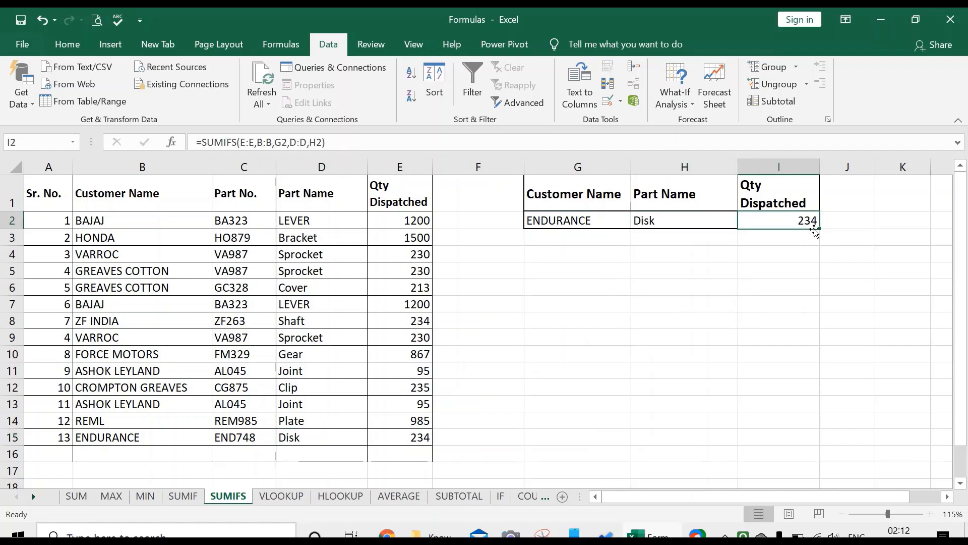
{"action": "left_click", "coordinate": [782, 263]}
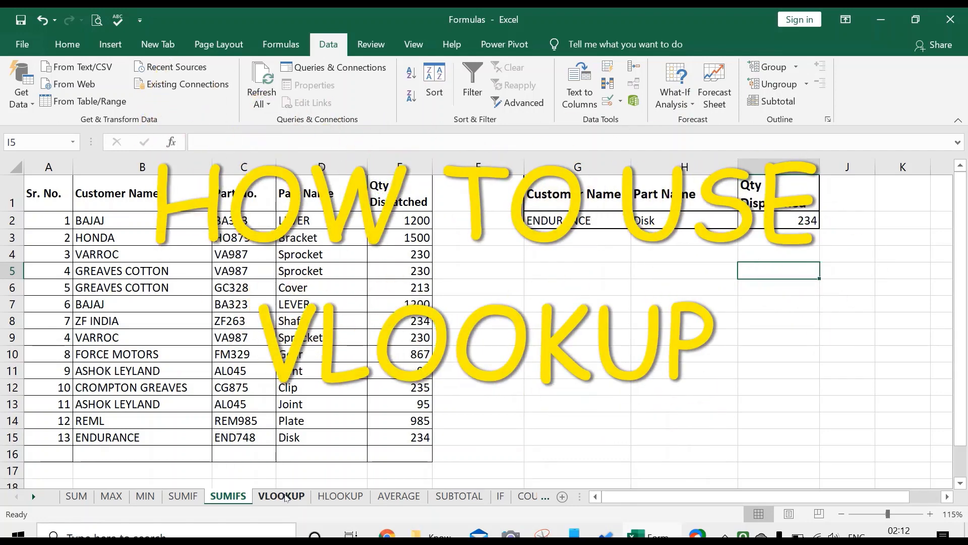
Open the VLOOKUP sheet, review G2 and H2's formula, and locate REM985 in column C
{"action": "left_click", "coordinate": [282, 495]}
{"action": "left_click", "coordinate": [598, 303]}
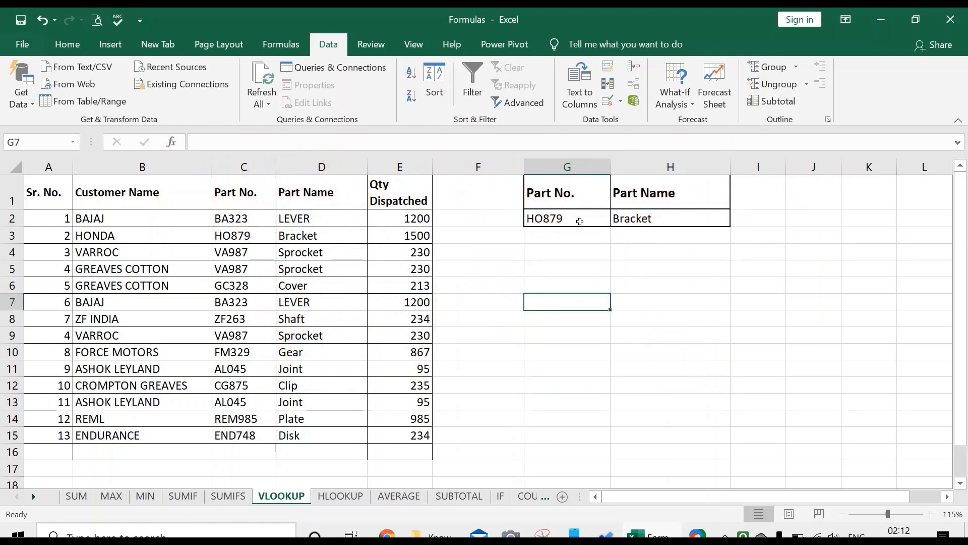
{"action": "left_click", "coordinate": [580, 221]}
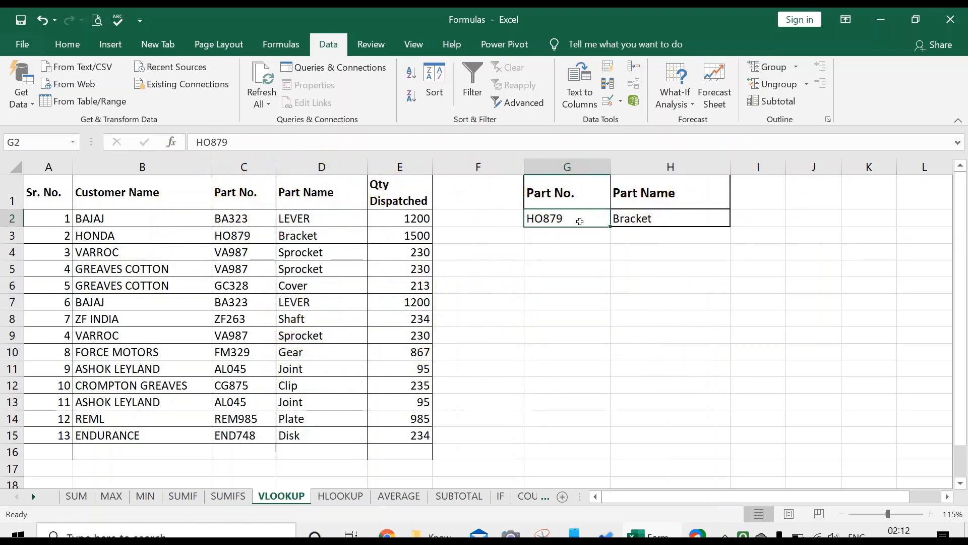
{"action": "left_click", "coordinate": [631, 221]}
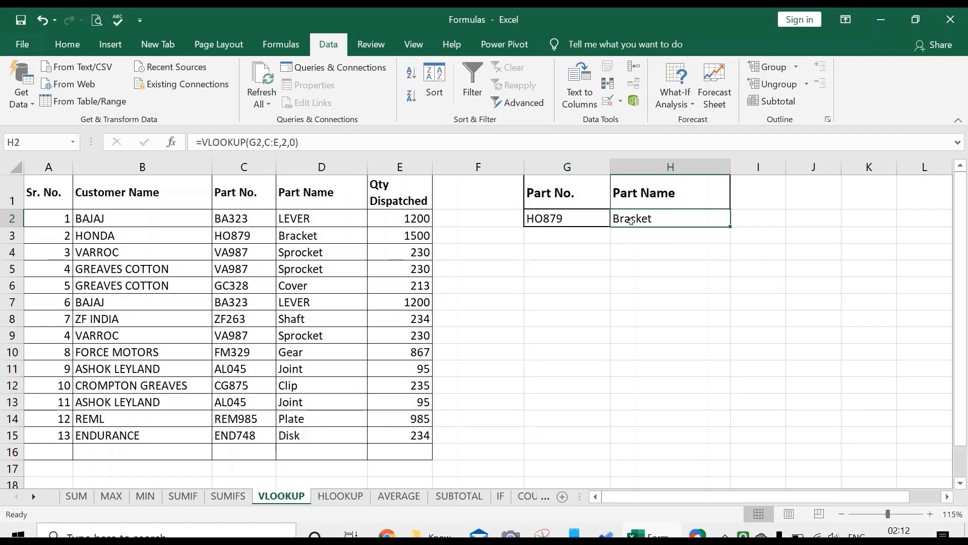
{"action": "left_click", "coordinate": [587, 224]}
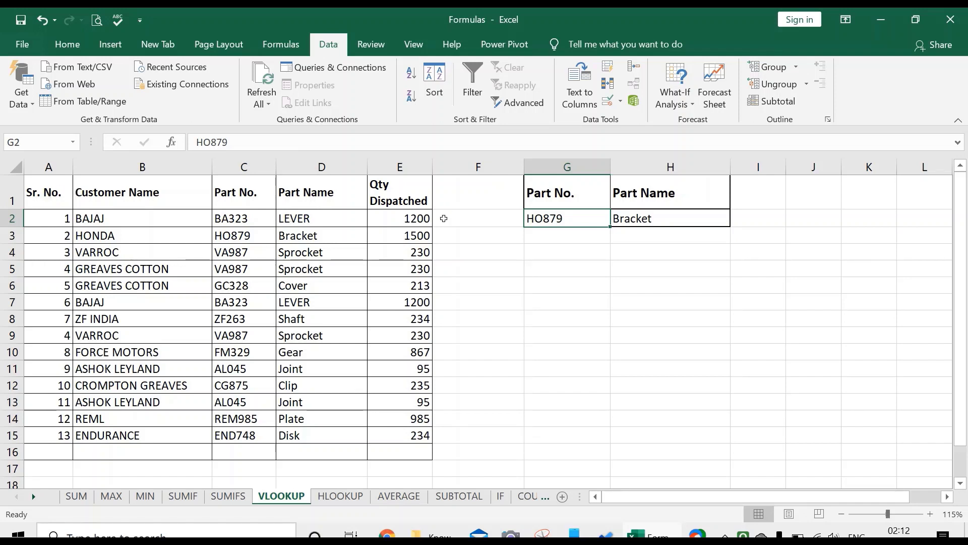
{"action": "left_click", "coordinate": [665, 216]}
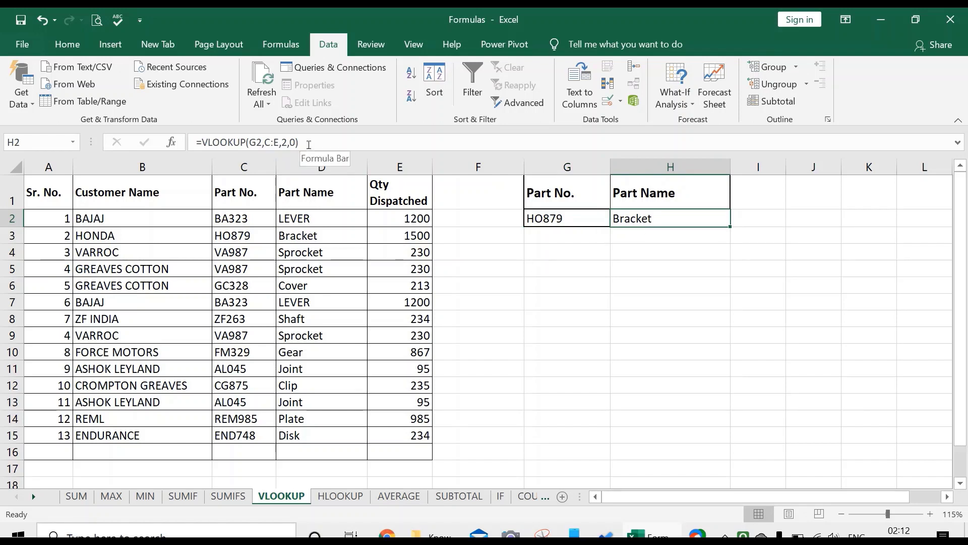
{"action": "left_click", "coordinate": [538, 284]}
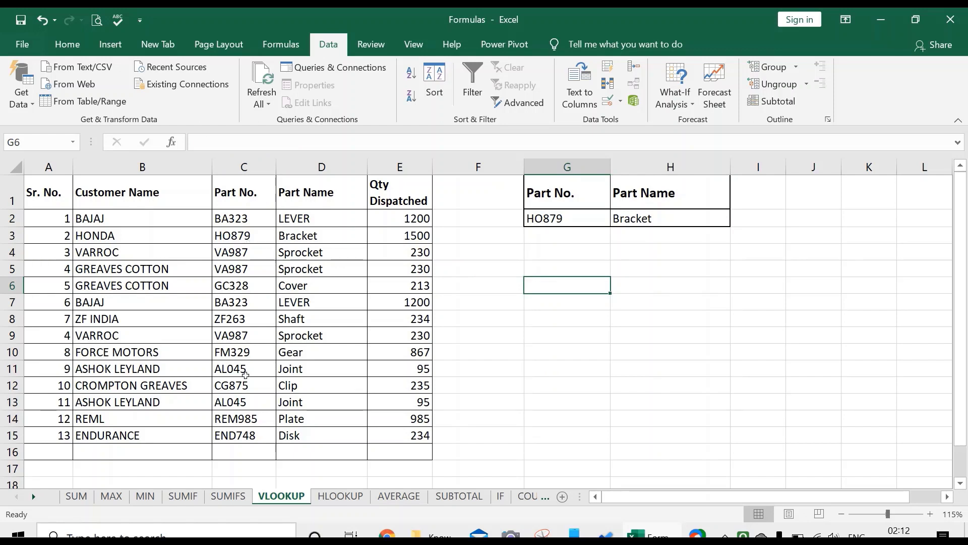
{"action": "left_click", "coordinate": [244, 430]}
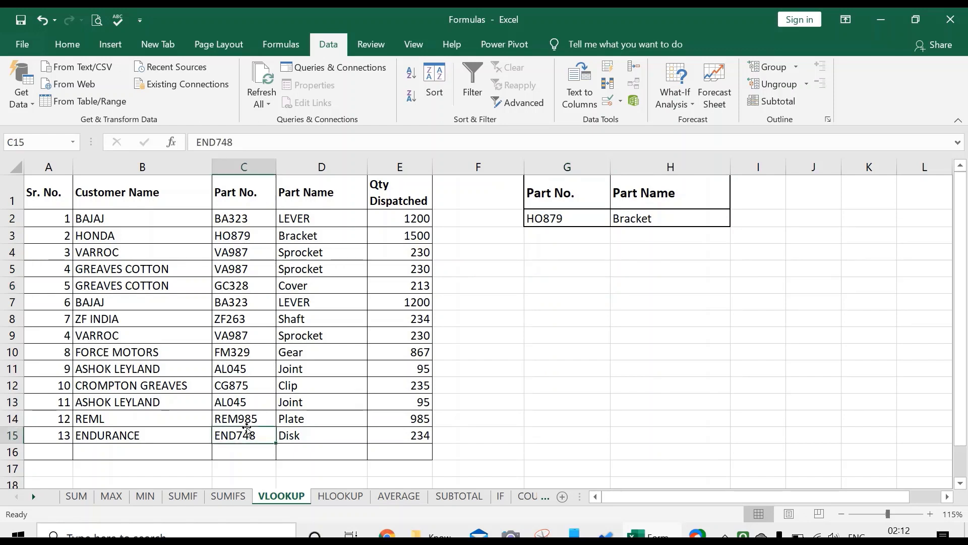
{"action": "left_click", "coordinate": [244, 423]}
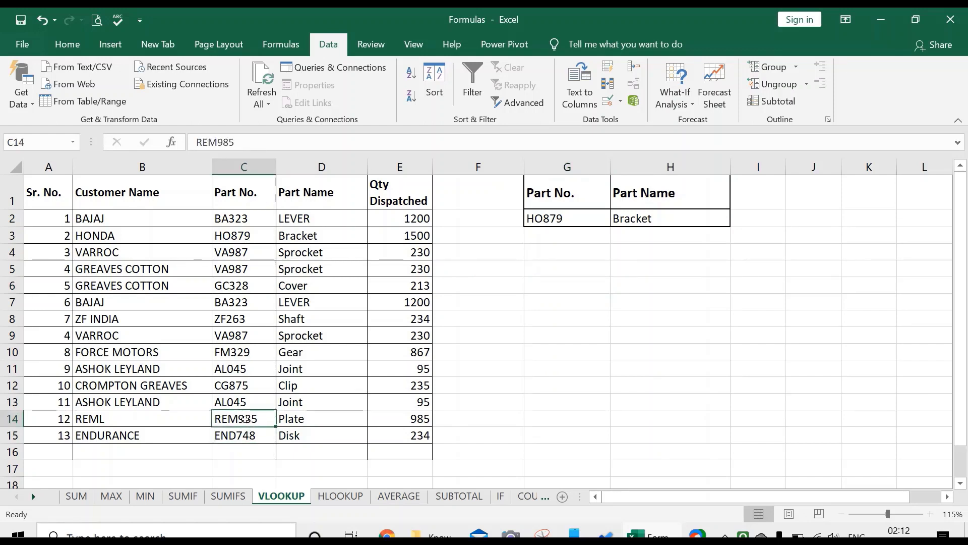
Enter part number REM985 in G2 and confirm H2's VLOOKUP returns Plate
{"action": "left_click", "coordinate": [560, 221]}
{"action": "type", "text": "r"}
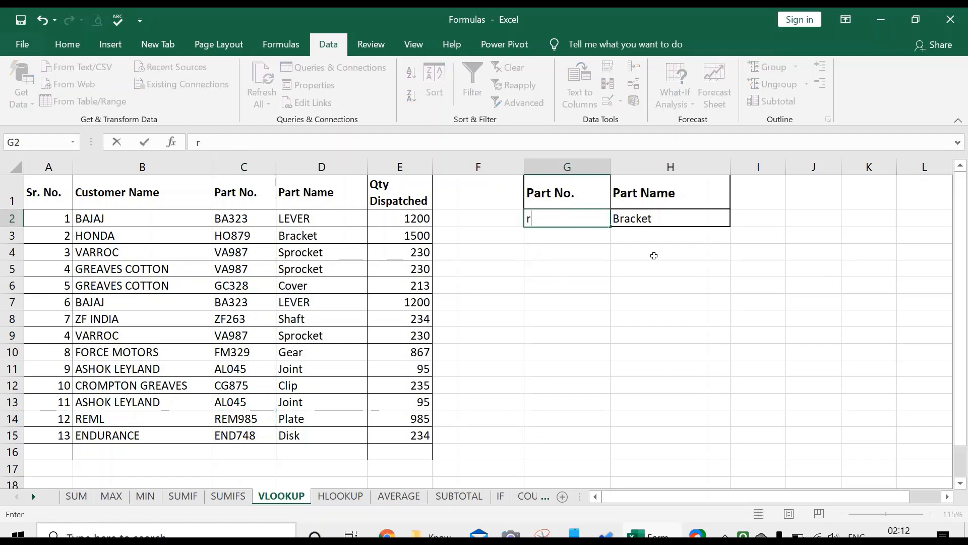
{"action": "type", "text": "em"}
{"action": "key", "text": "BackSpace"}
{"action": "key", "text": "BackSpace"}
{"action": "key", "text": "BackSpace"}
{"action": "type", "text": "REM"}
{"action": "type", "text": "985"}
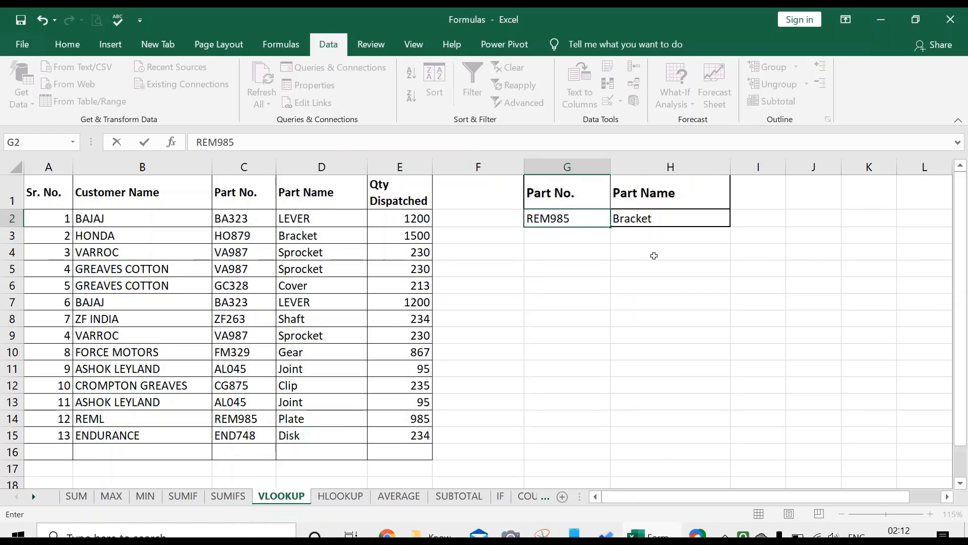
{"action": "key", "text": "Return"}
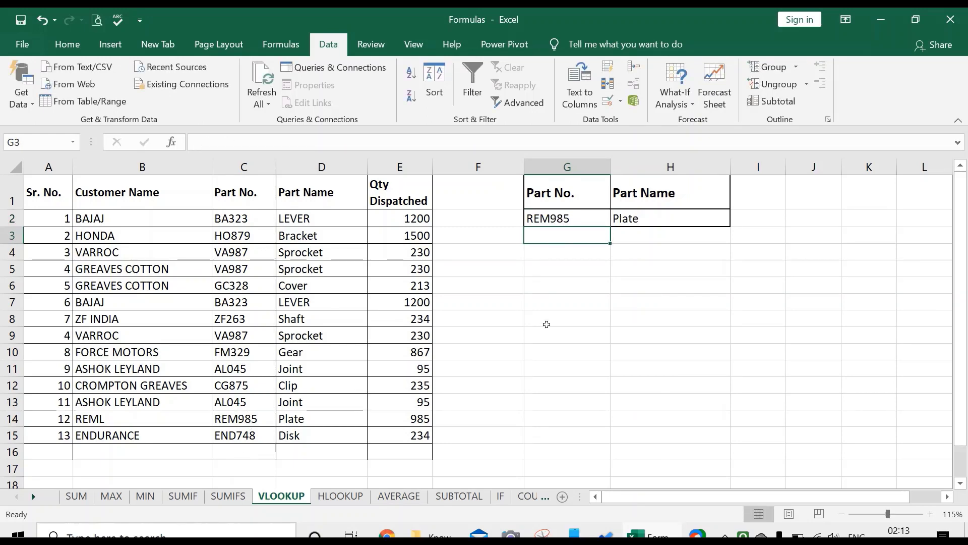
{"action": "left_click", "coordinate": [579, 218]}
{"action": "left_click", "coordinate": [638, 218]}
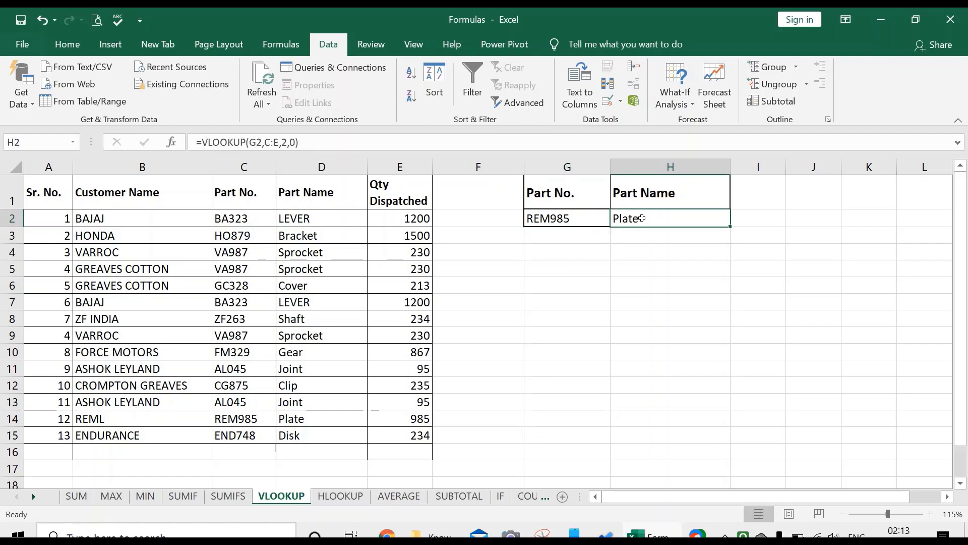
{"action": "left_click", "coordinate": [577, 220]}
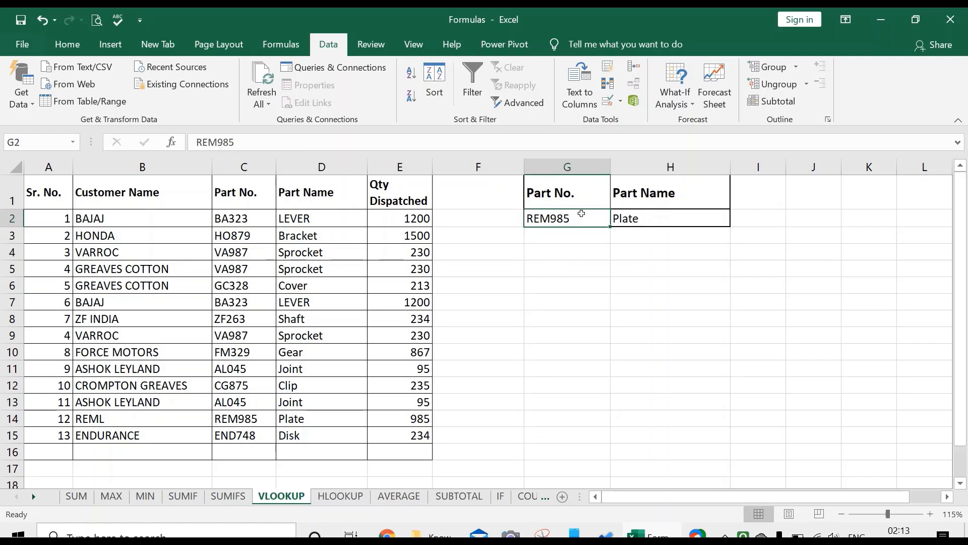
{"action": "left_click", "coordinate": [637, 222]}
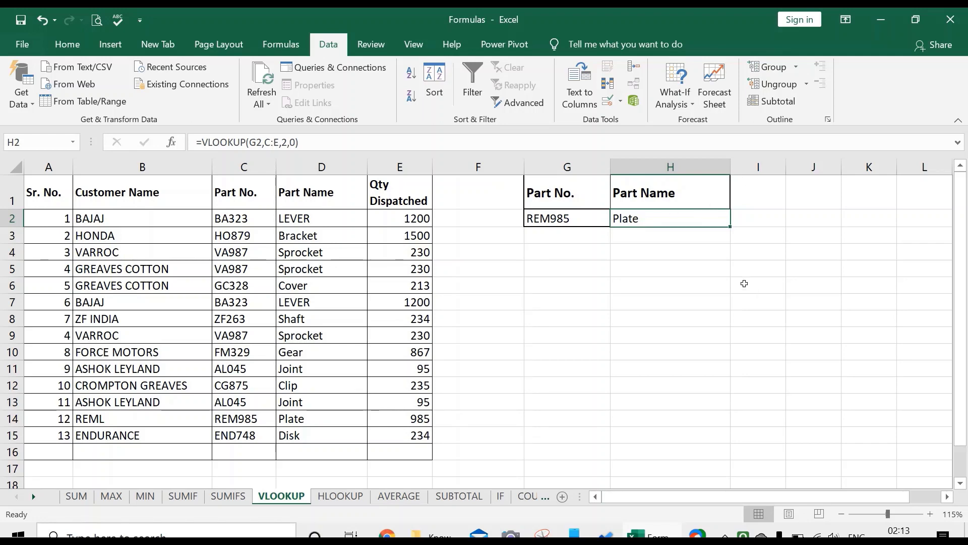
Delete H2's formula and begin =VLOOKUP(G2, with the part number as lookup value
{"action": "key", "text": "Delete"}
{"action": "type", "text": "="}
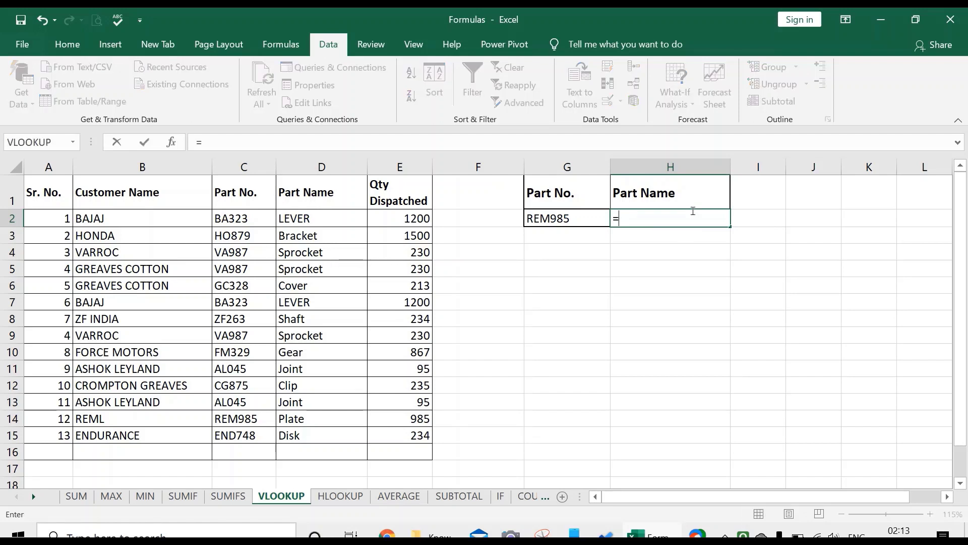
{"action": "type", "text": "VL"}
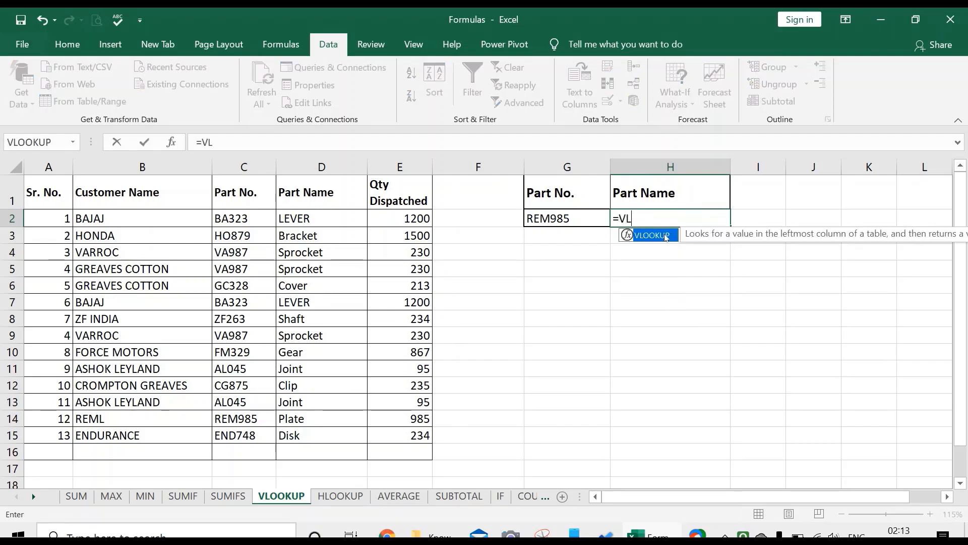
{"action": "double_click", "coordinate": [663, 235]}
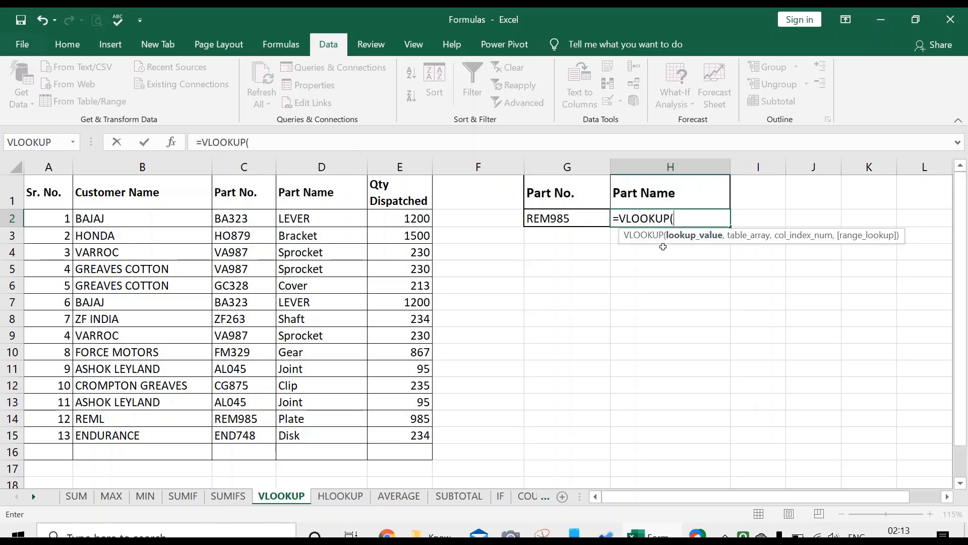
{"action": "left_click", "coordinate": [585, 220]}
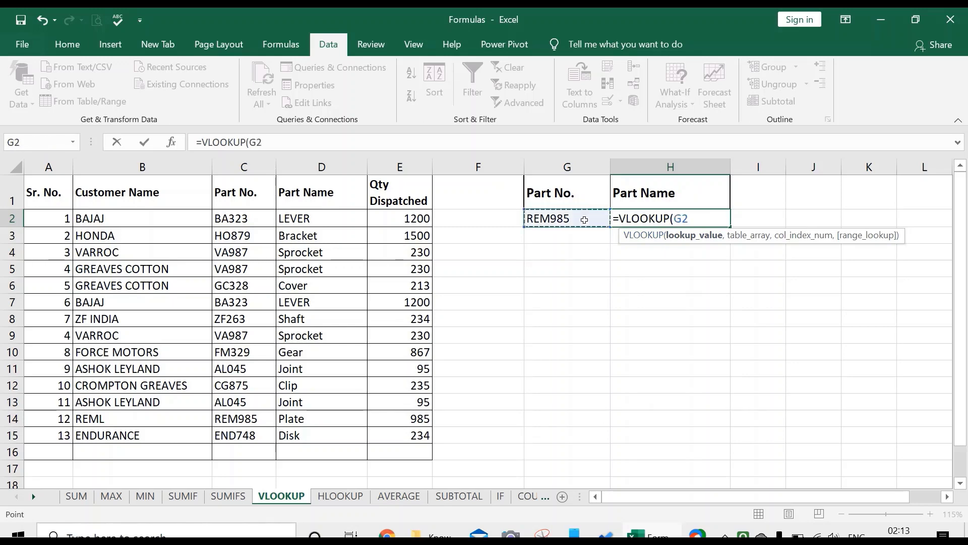
{"action": "type", "text": ","}
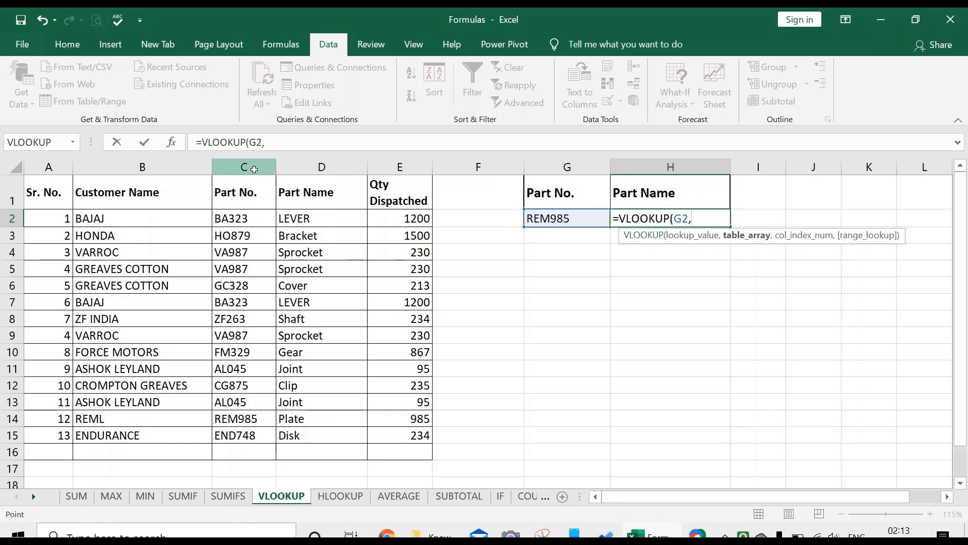
Complete H2 as =VLOOKUP(G2,C:E,2,0) so it returns Plate for REM985
{"action": "left_click_drag", "start_coordinate": [254, 167], "coordinate": [377, 185]}
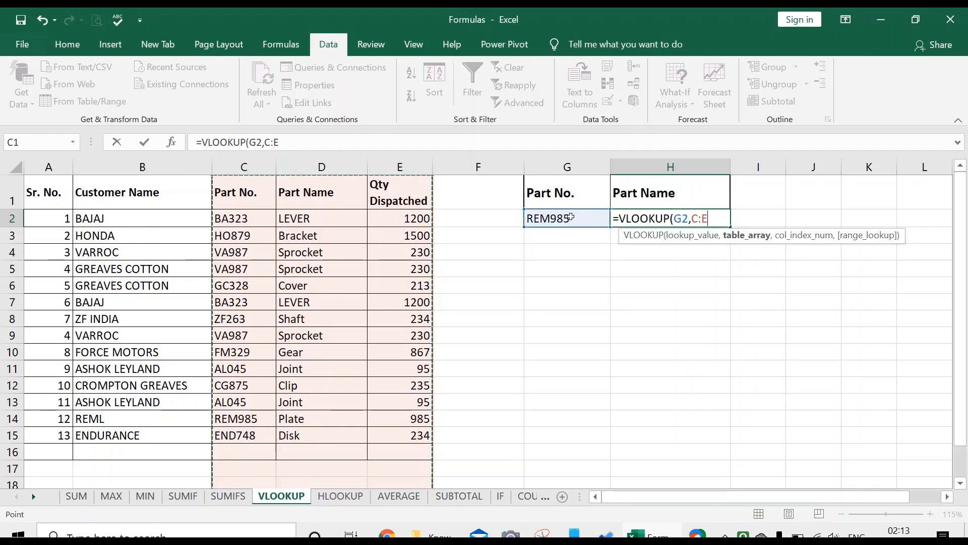
{"action": "left_click_drag", "start_coordinate": [244, 169], "coordinate": [393, 169]}
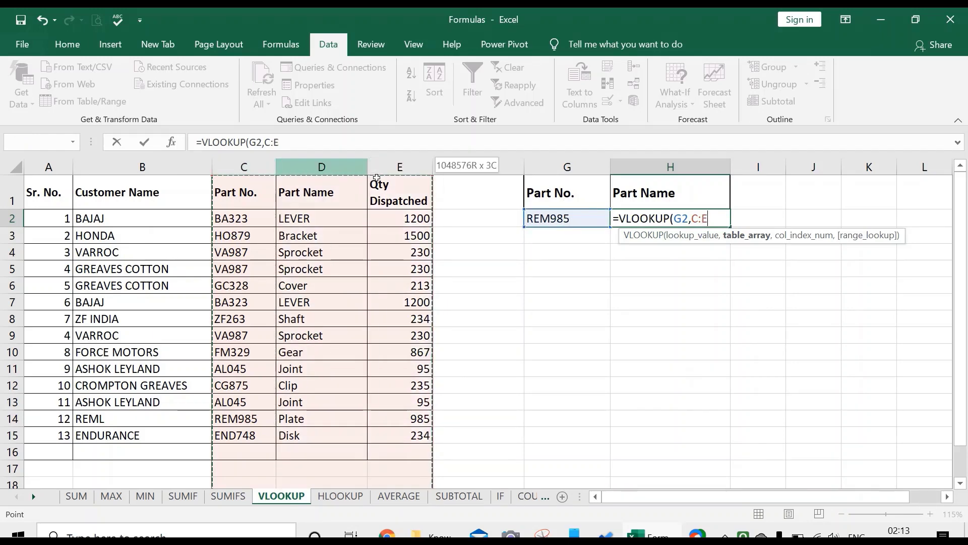
{"action": "left_click", "coordinate": [56, 170]}
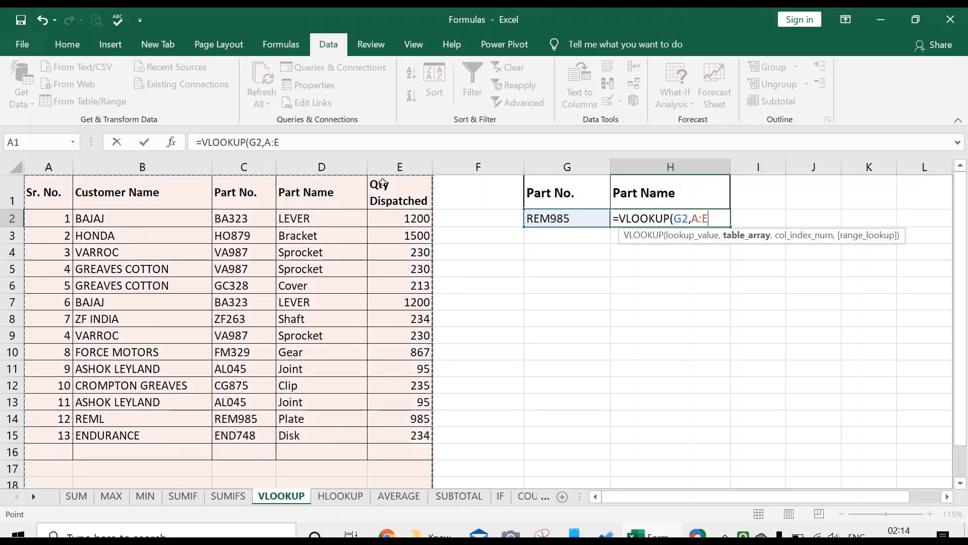
{"action": "left_click_drag", "start_coordinate": [56, 170], "coordinate": [379, 184]}
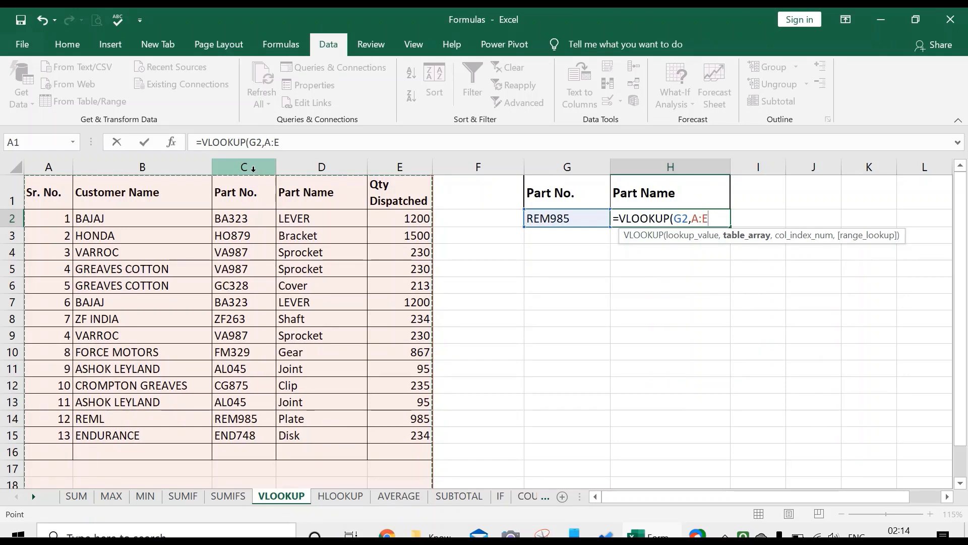
{"action": "left_click", "coordinate": [253, 168]}
{"action": "left_click_drag", "start_coordinate": [252, 171], "coordinate": [389, 187]}
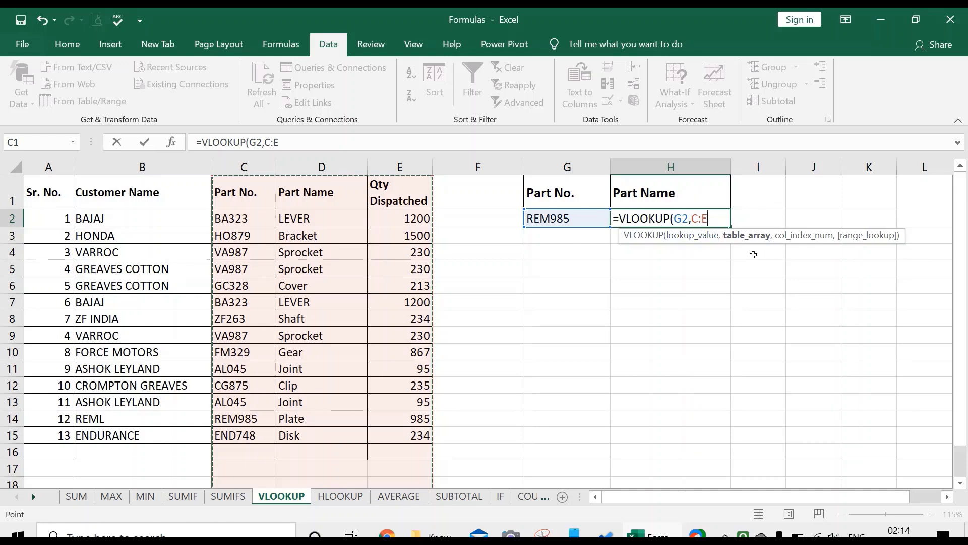
{"action": "type", "text": ","}
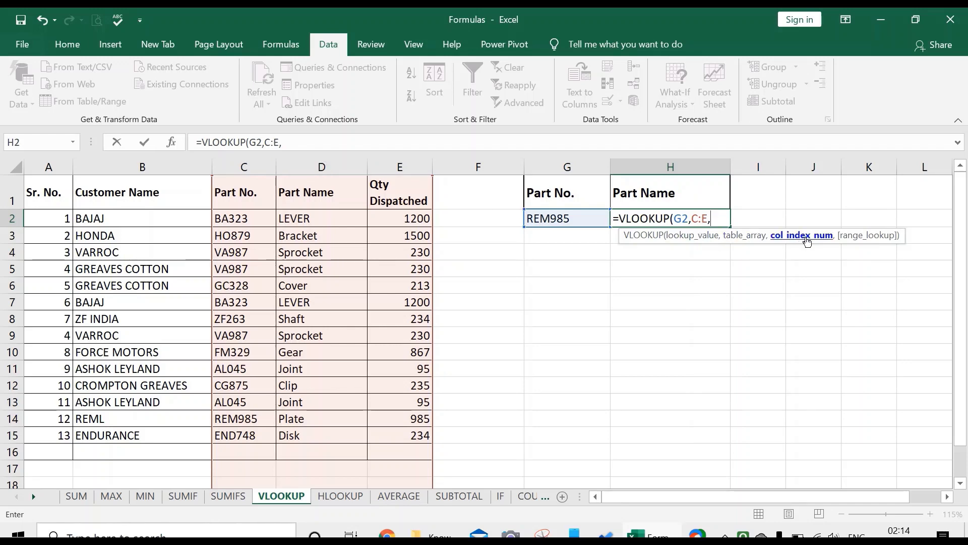
{"action": "type", "text": "2"}
{"action": "type", "text": ","}
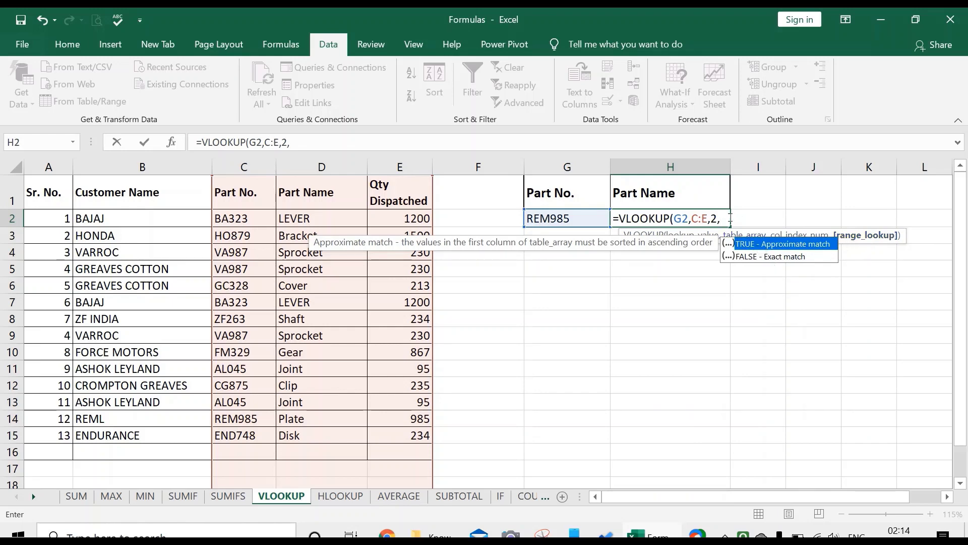
{"action": "type", "text": "0)"}
{"action": "key", "text": "Return"}
Review the finished VLOOKUP, then go to the HLOOKUP sheet and highlight its rows 1–5 table
{"action": "left_click", "coordinate": [668, 220]}
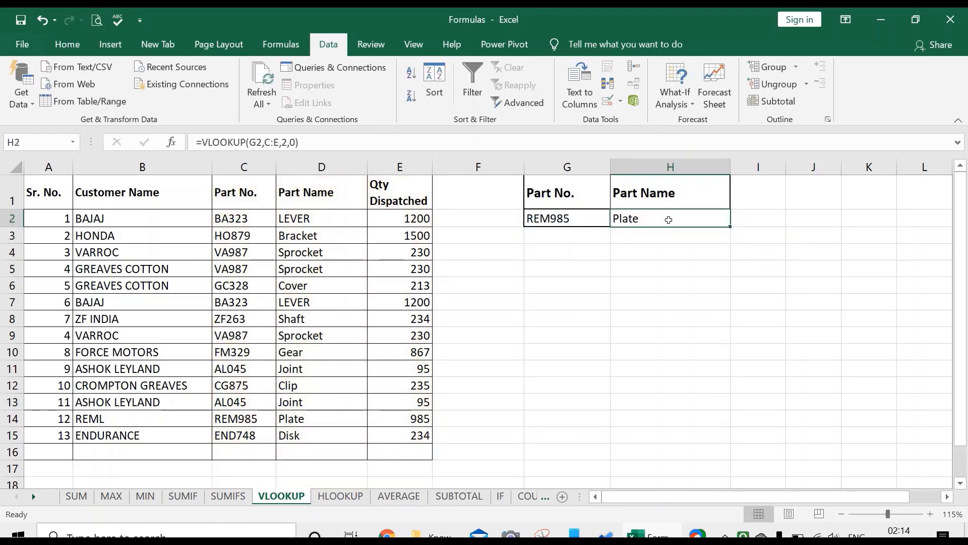
{"action": "left_click", "coordinate": [584, 217]}
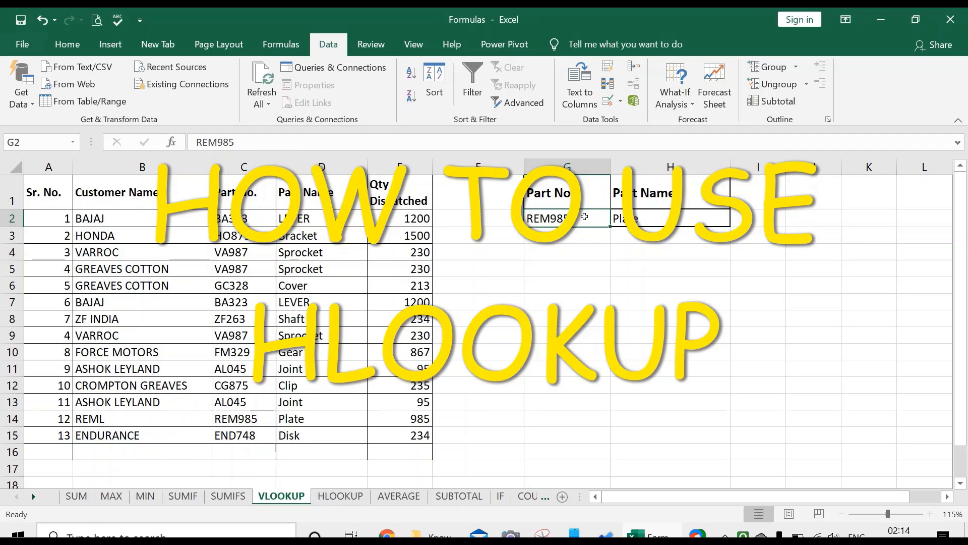
{"action": "left_click", "coordinate": [341, 497]}
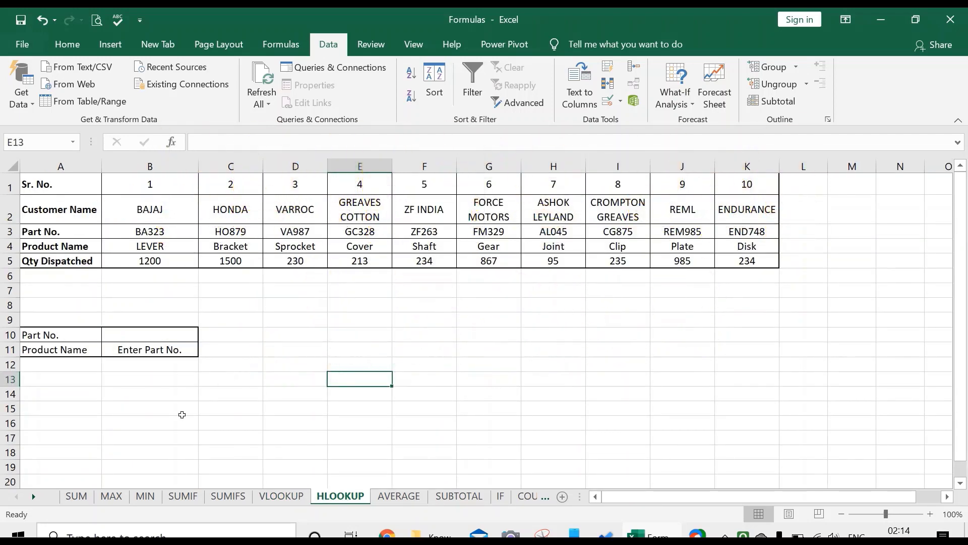
{"action": "left_click", "coordinate": [272, 495]}
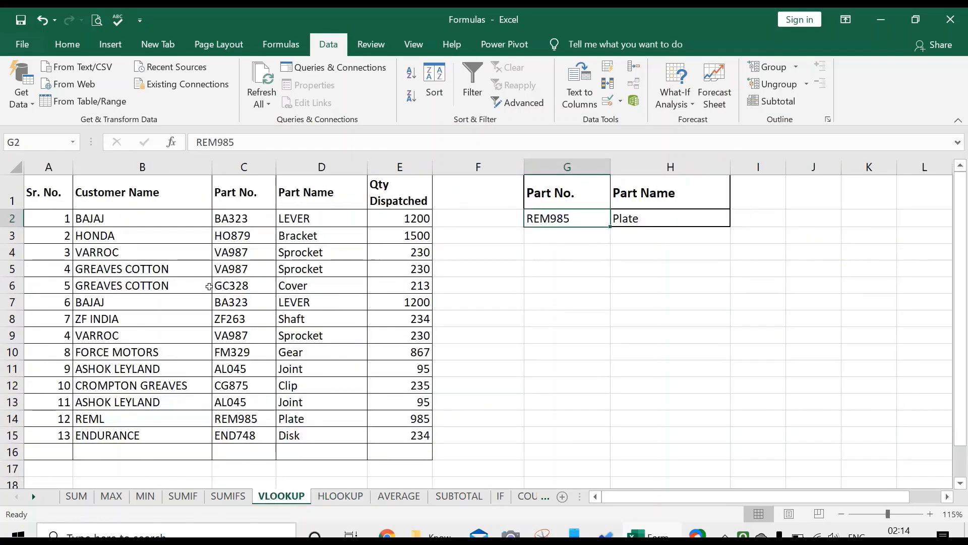
{"action": "left_click_drag", "start_coordinate": [58, 173], "coordinate": [376, 212]}
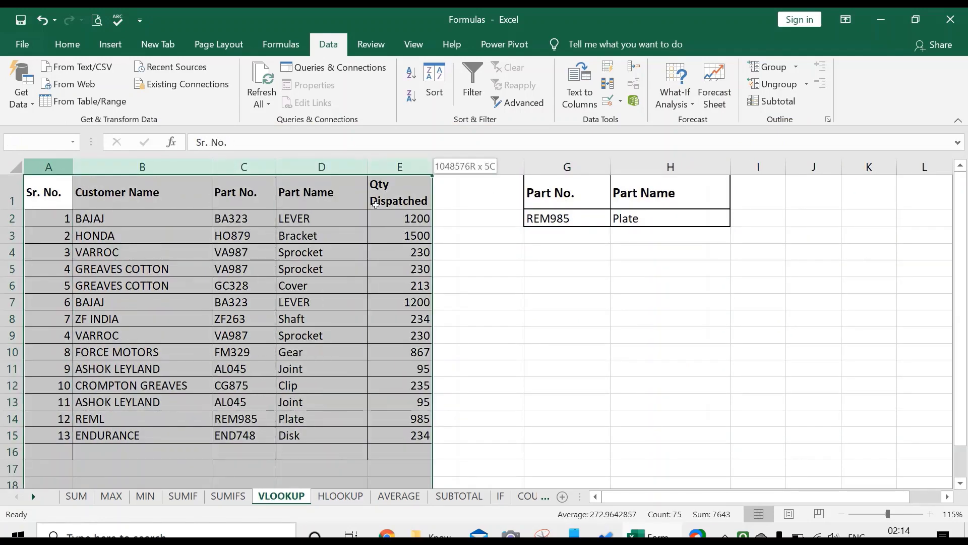
{"action": "left_click", "coordinate": [349, 496]}
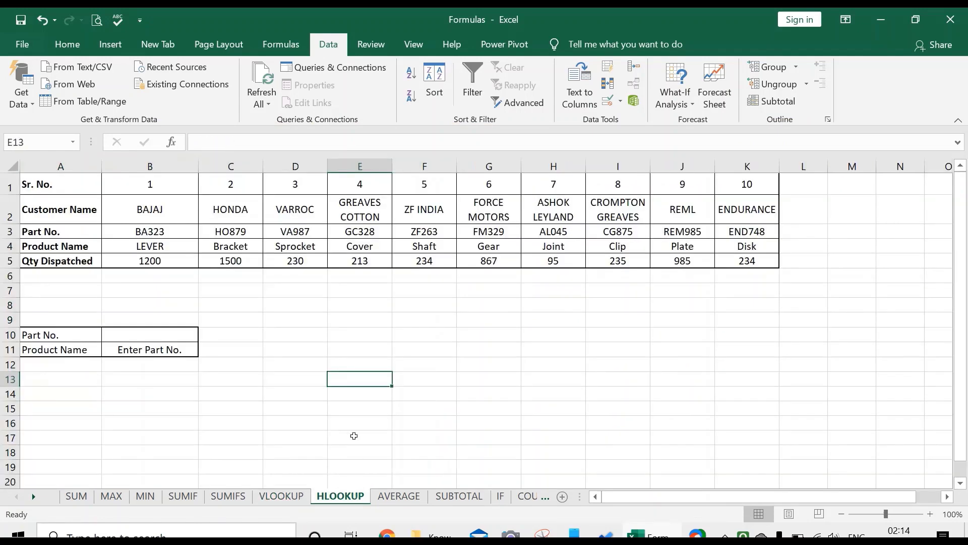
{"action": "left_click_drag", "start_coordinate": [15, 183], "coordinate": [15, 263]}
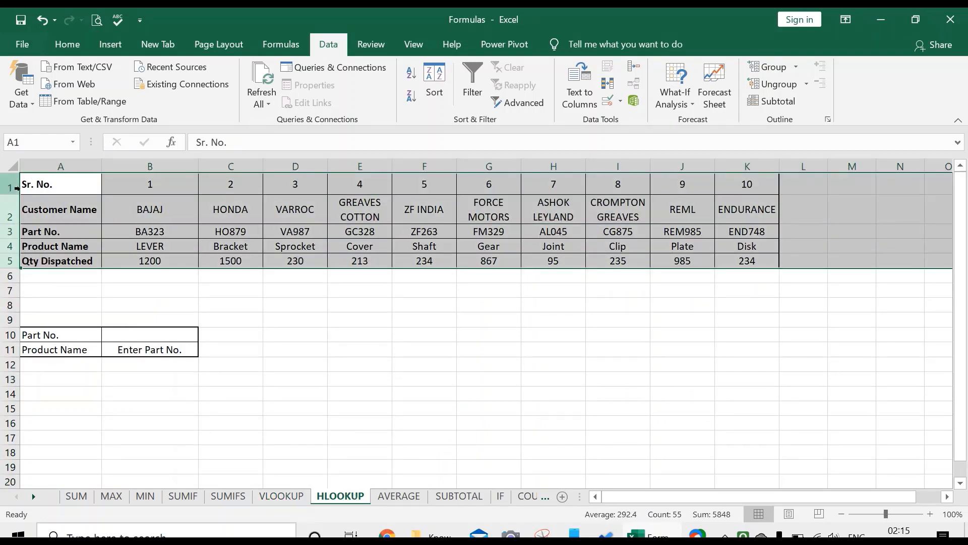
{"action": "left_click_drag", "start_coordinate": [15, 184], "coordinate": [50, 261]}
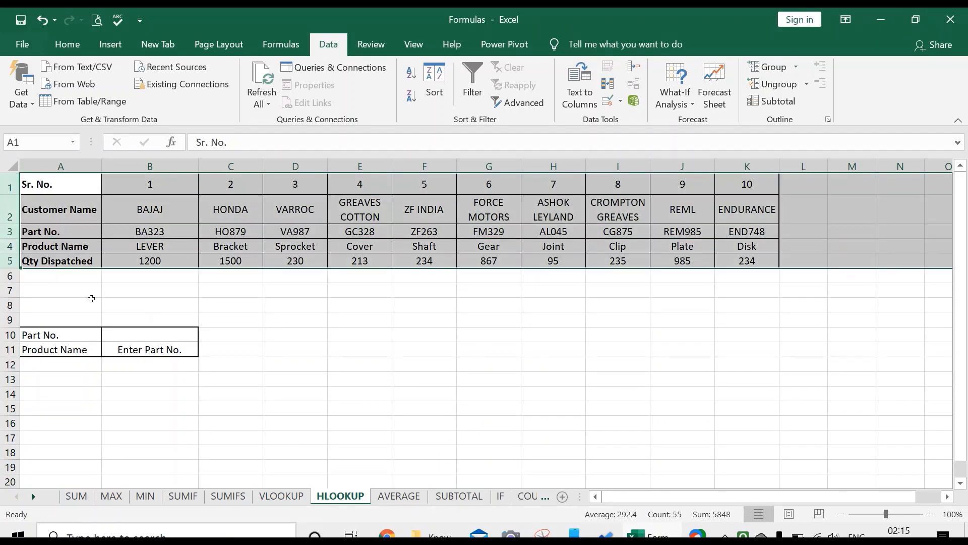
Inspect B10 and B11's IFERROR(HLOOKUP…) formula, then delete the formula from B11
{"action": "left_click", "coordinate": [157, 339]}
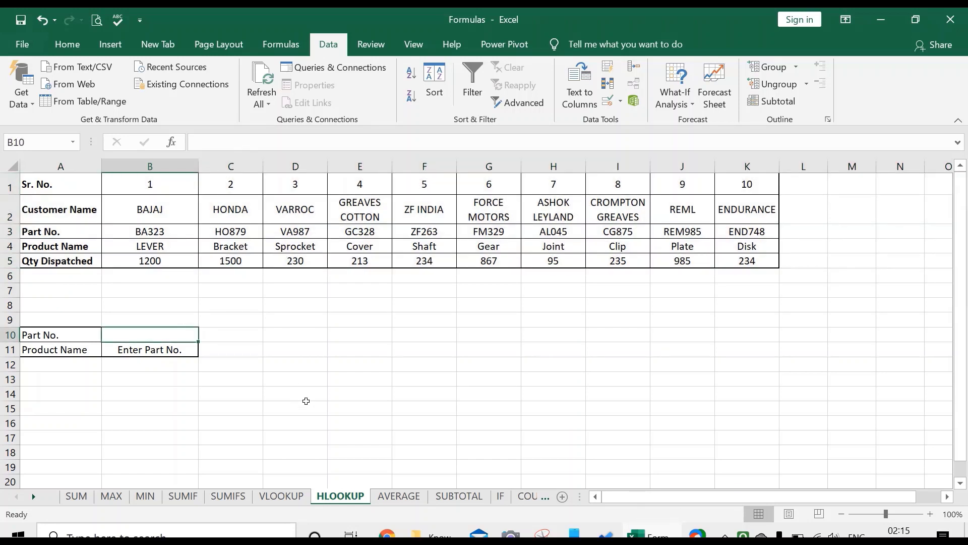
{"action": "left_click", "coordinate": [186, 353]}
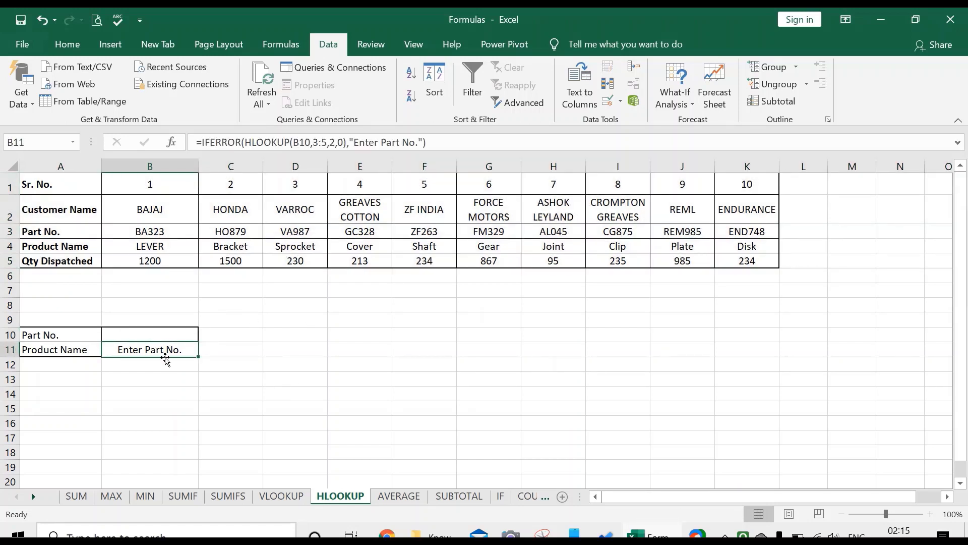
{"action": "left_click", "coordinate": [168, 337]}
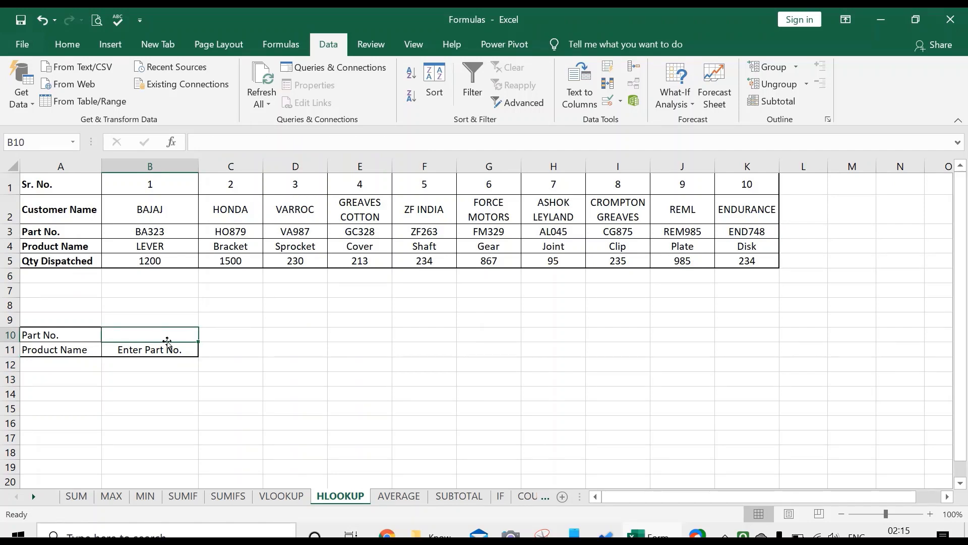
{"action": "left_click", "coordinate": [169, 352]}
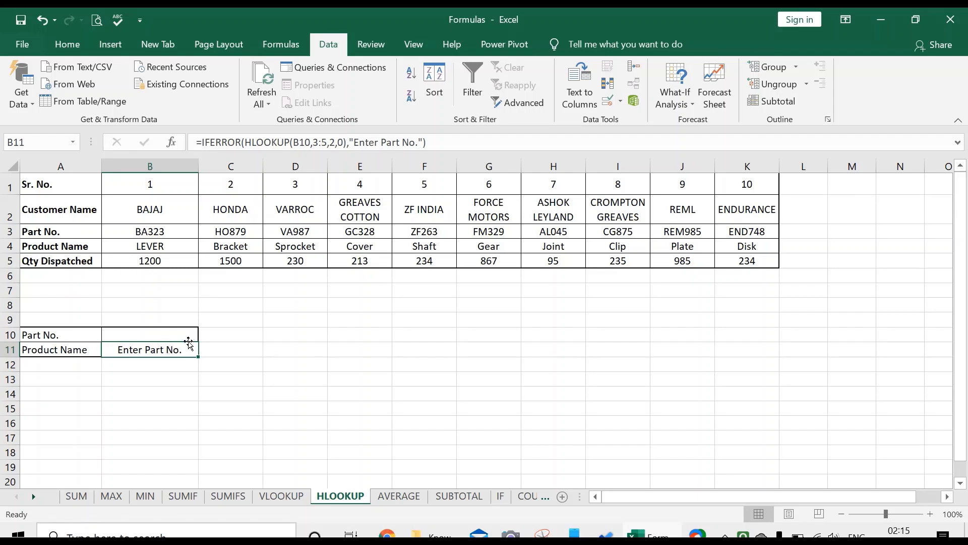
{"action": "key", "text": "Delete"}
{"action": "left_click", "coordinate": [167, 335]}
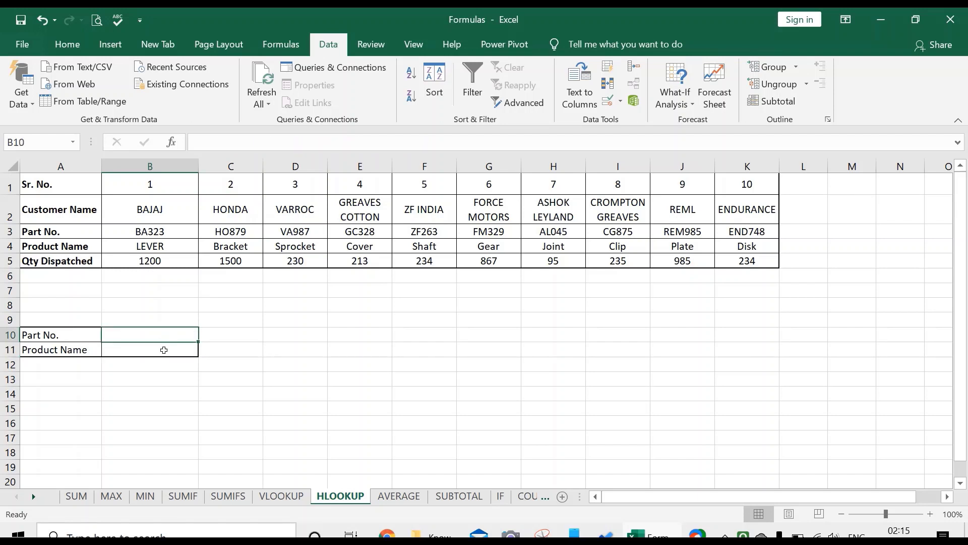
Type =HLOOKUP(B10, into B11, taking the part number in B10 as lookup value
{"action": "left_click", "coordinate": [164, 350]}
{"action": "type", "text": "="}
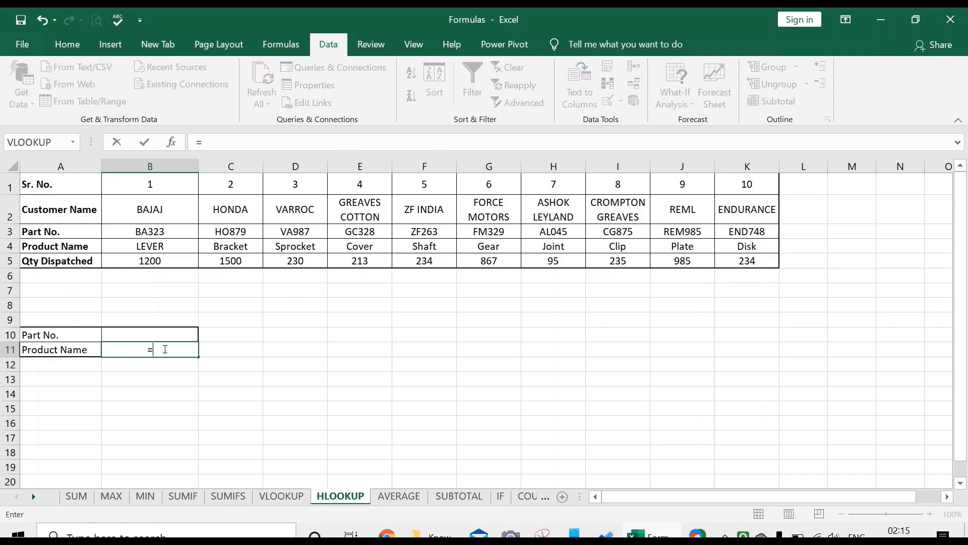
{"action": "type", "text": "HLOO"}
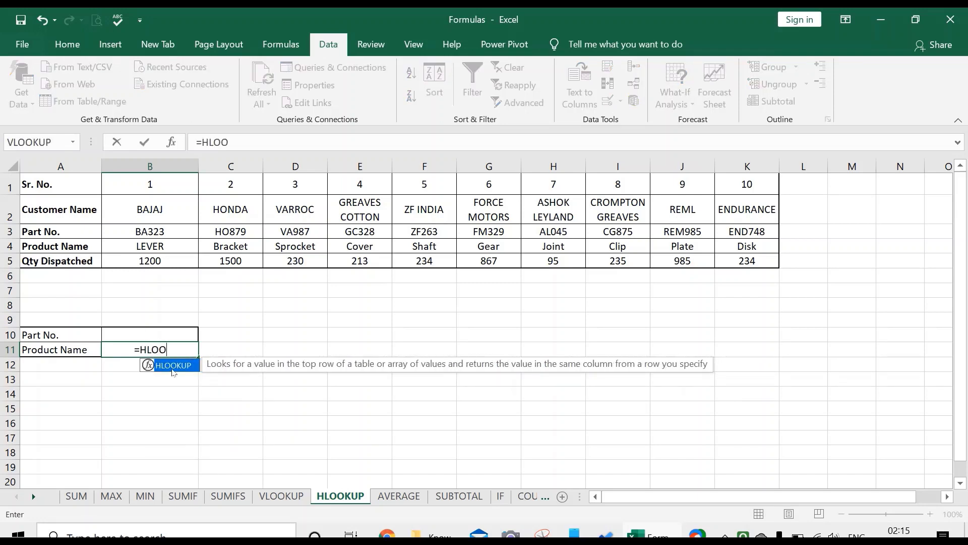
{"action": "double_click", "coordinate": [173, 366]}
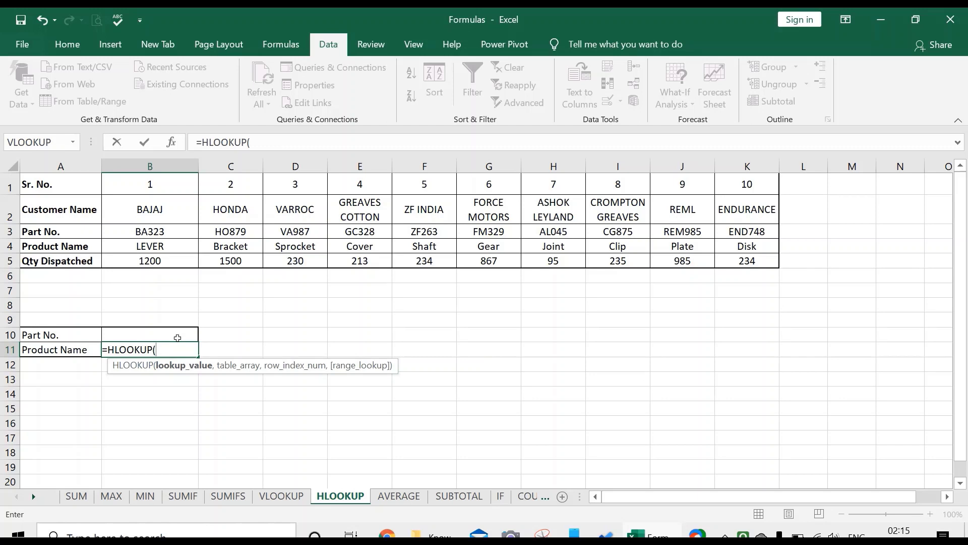
{"action": "left_click", "coordinate": [141, 330]}
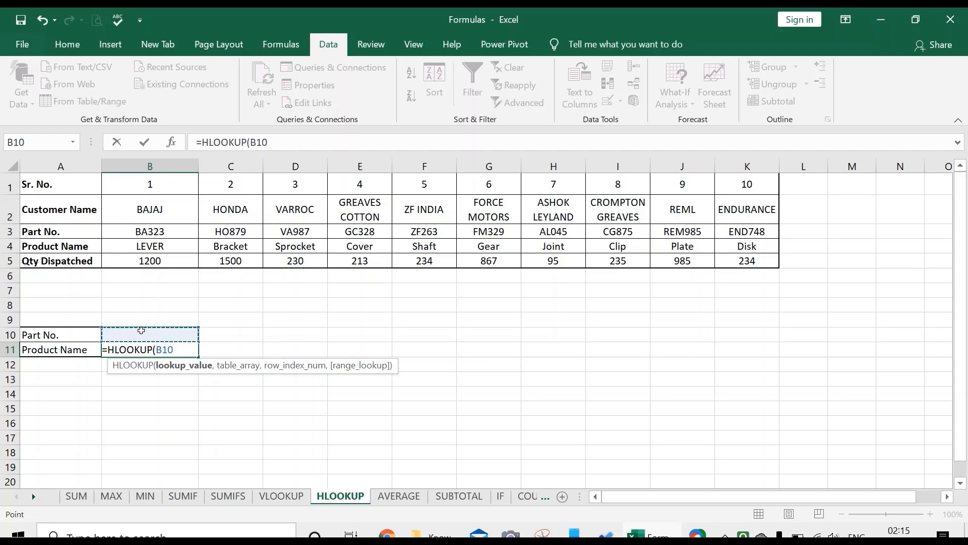
{"action": "type", "text": ","}
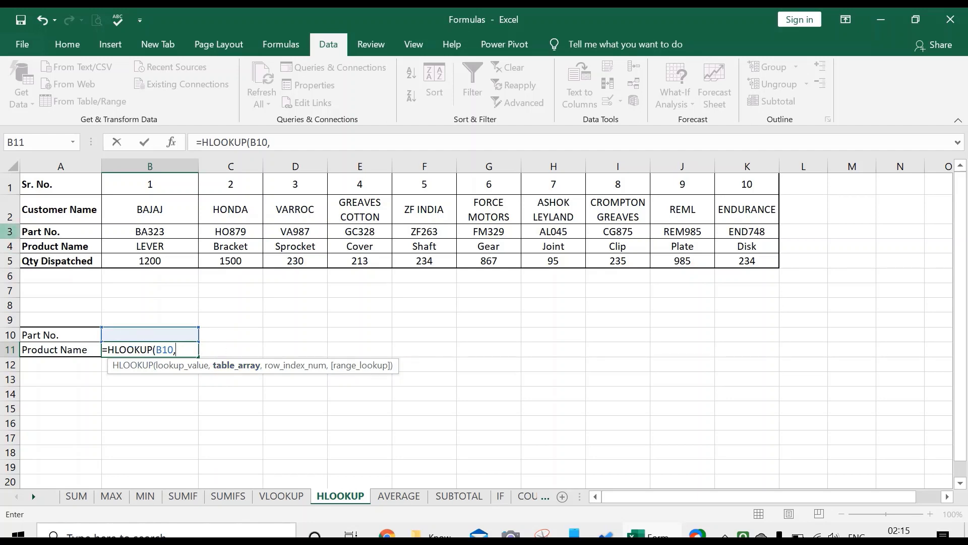
Select rows 3–5 as the HLOOKUP table array, briefly trying rows 1–5 before settling back
{"action": "left_click_drag", "start_coordinate": [9, 231], "coordinate": [9, 261]}
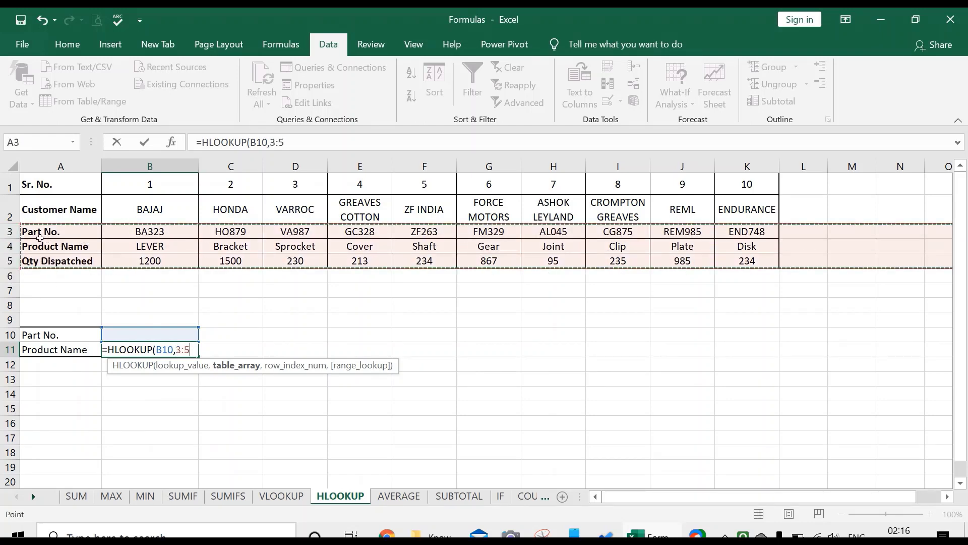
{"action": "left_click_drag", "start_coordinate": [14, 230], "coordinate": [9, 261]}
{"action": "left_click_drag", "start_coordinate": [13, 233], "coordinate": [14, 261]}
{"action": "left_click_drag", "start_coordinate": [12, 184], "coordinate": [20, 261]}
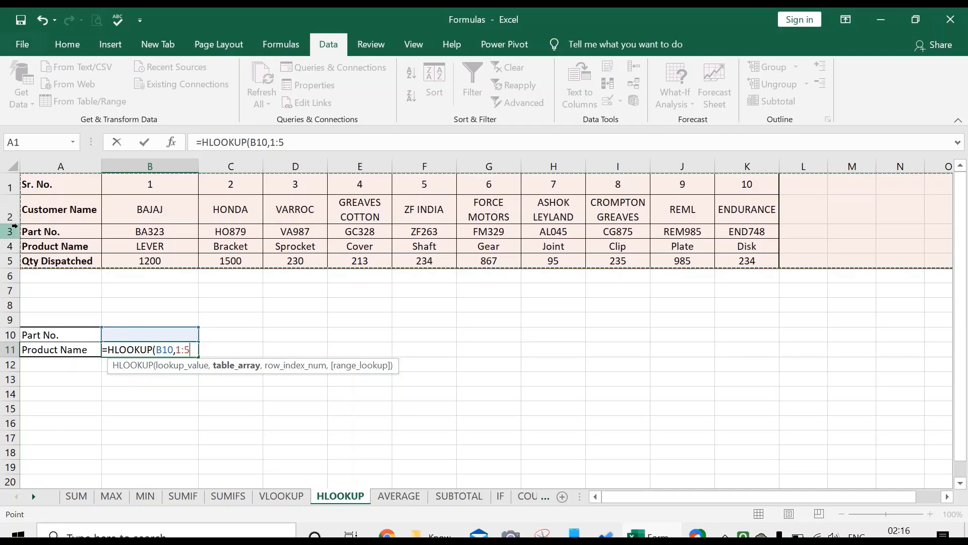
{"action": "left_click_drag", "start_coordinate": [14, 230], "coordinate": [14, 261]}
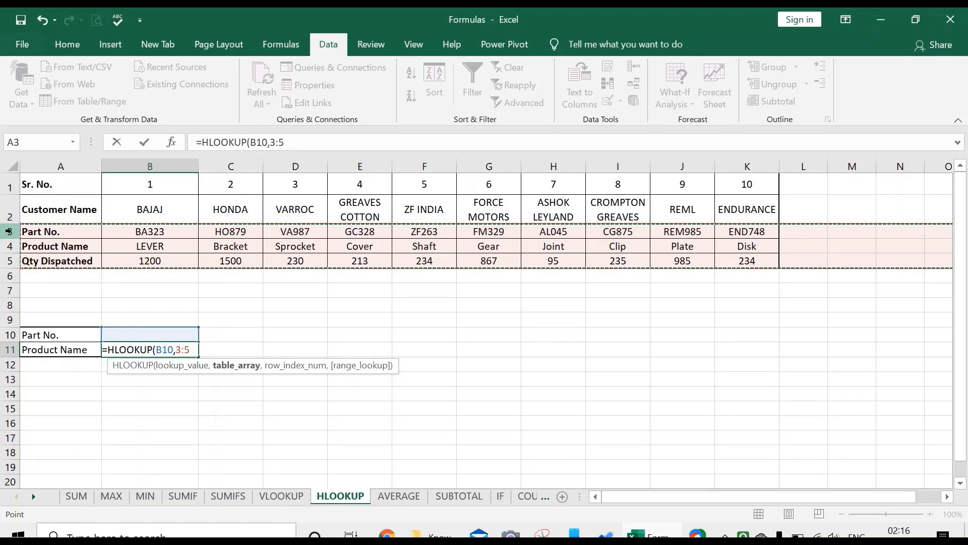
Complete and commit =HLOOKUP(B10,3:5,2,0) in B11, which shows #N/A
{"action": "type", "text": ","}
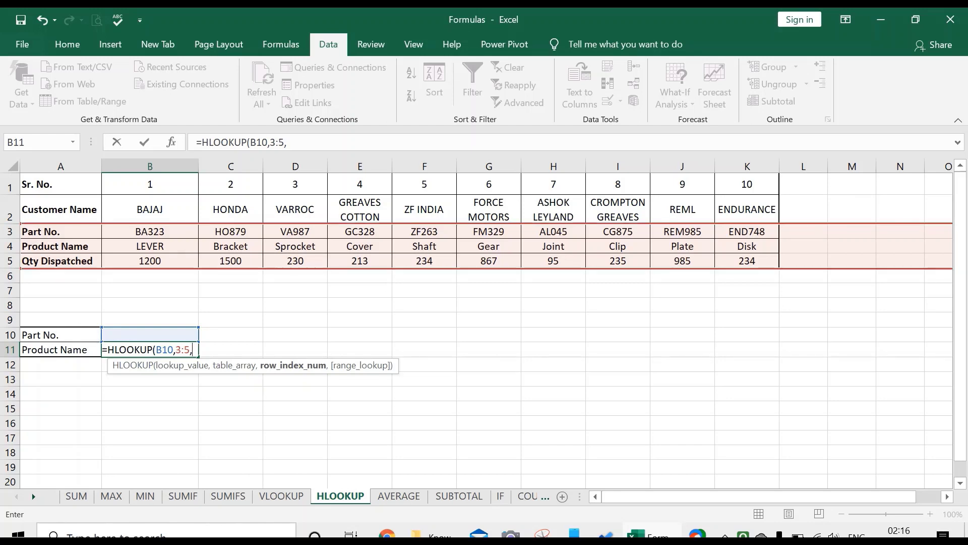
{"action": "type", "text": "2"}
{"action": "type", "text": ","}
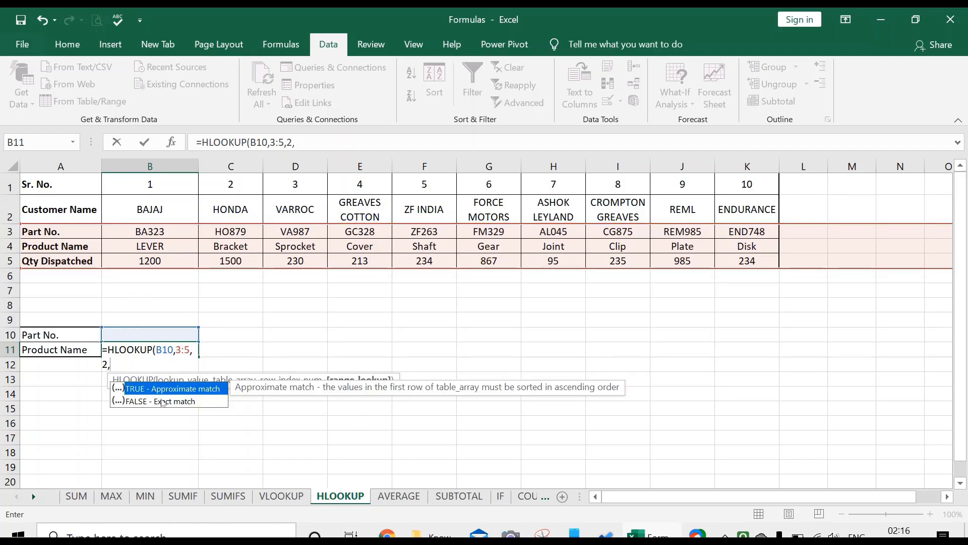
{"action": "type", "text": "0"}
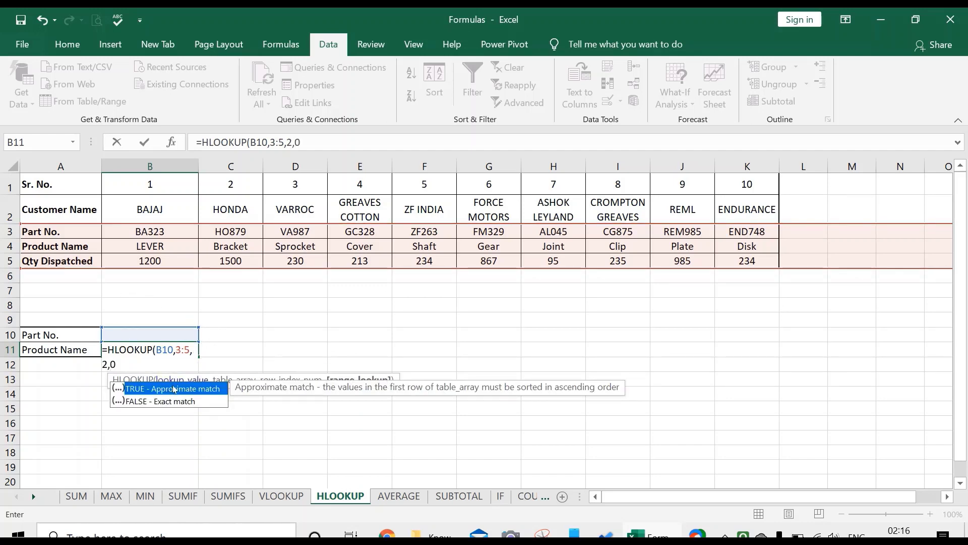
{"action": "key", "text": "Return"}
{"action": "left_click", "coordinate": [182, 348]}
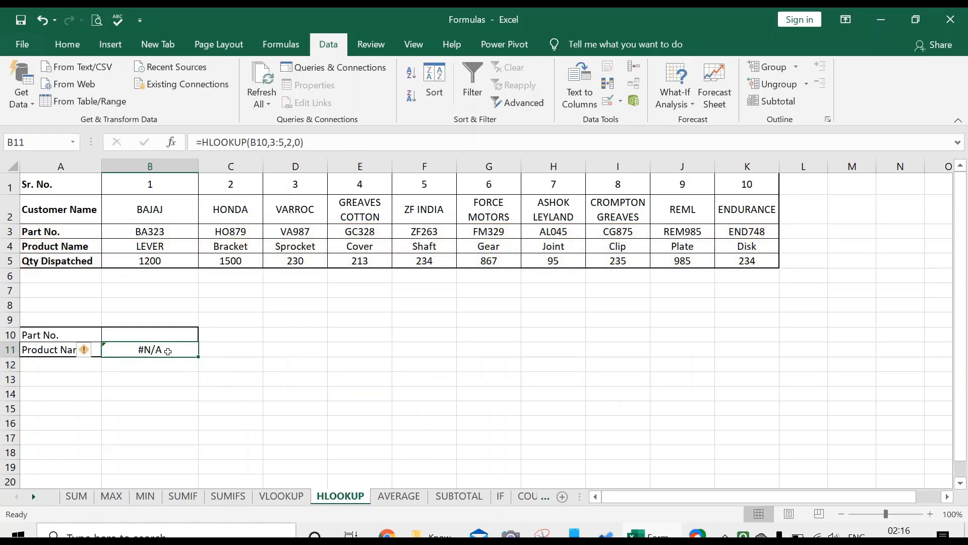
Enter part number BA323 in B10 to see B11 return LEVER, then clear B10
{"action": "left_click", "coordinate": [173, 336]}
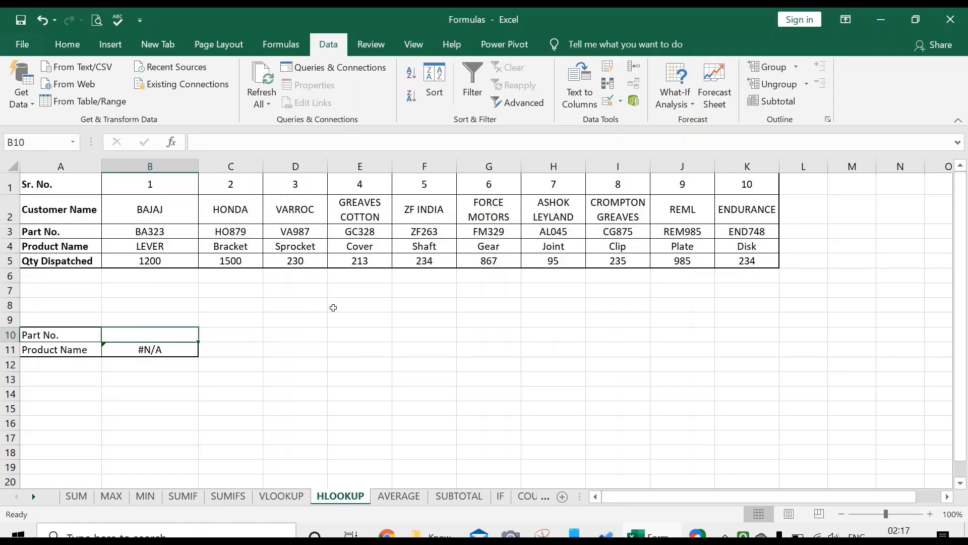
{"action": "type", "text": "BA"}
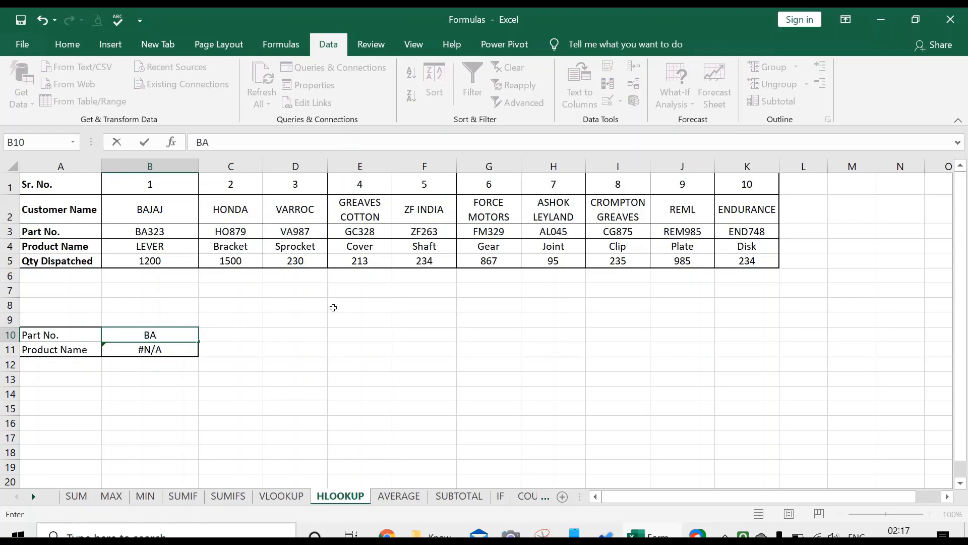
{"action": "type", "text": "323"}
{"action": "key", "text": "Return"}
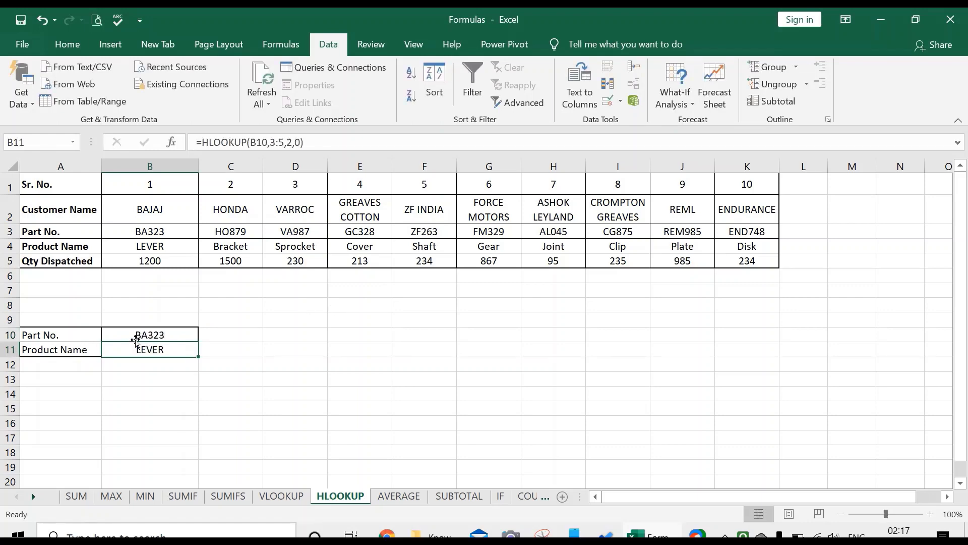
{"action": "left_click", "coordinate": [138, 335]}
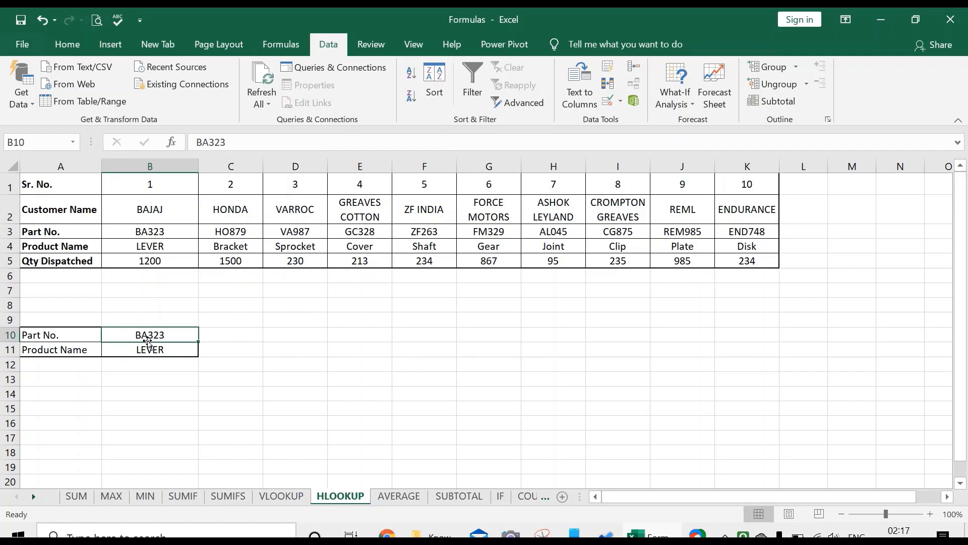
{"action": "key", "text": "Delete"}
Edit B11 to read =IFERROR(HLOOKUP(B10,3:5,2,0),"") with an empty-text fallback
{"action": "left_click", "coordinate": [152, 344]}
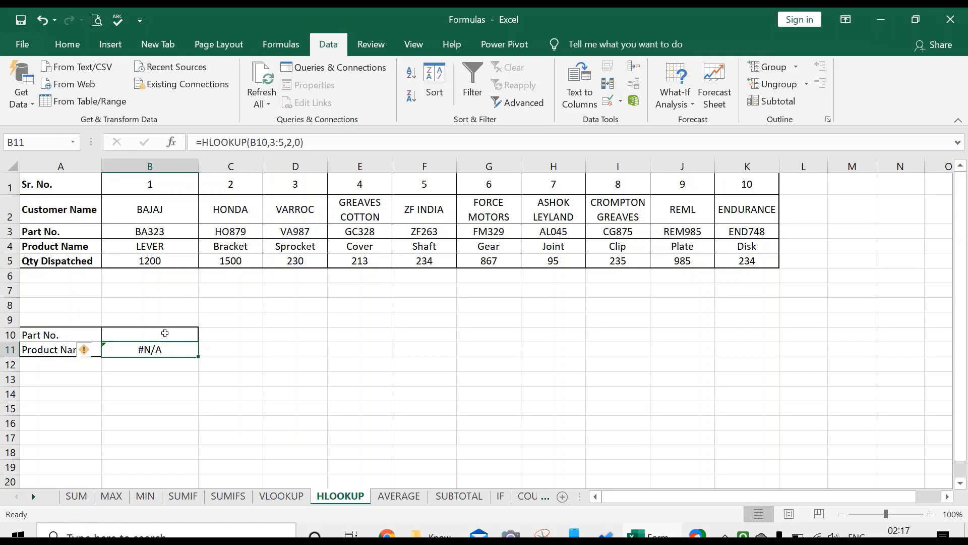
{"action": "left_click", "coordinate": [165, 333]}
{"action": "left_click", "coordinate": [164, 347]}
{"action": "left_click", "coordinate": [199, 143]}
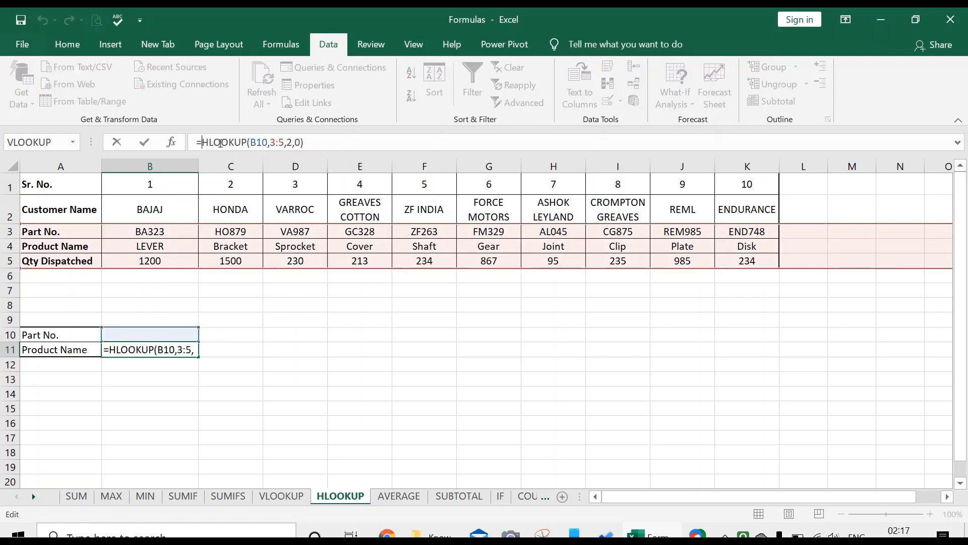
{"action": "type", "text": "IF"}
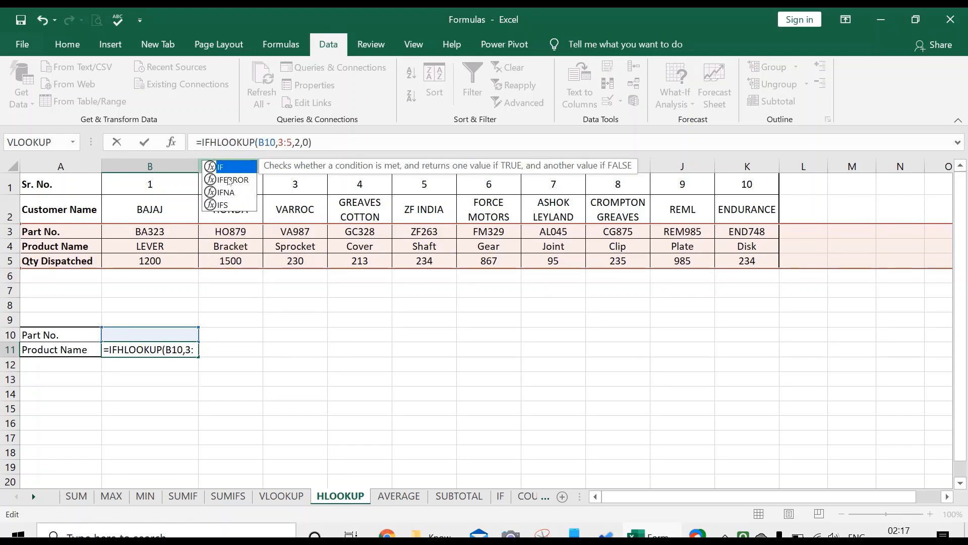
{"action": "double_click", "coordinate": [229, 180]}
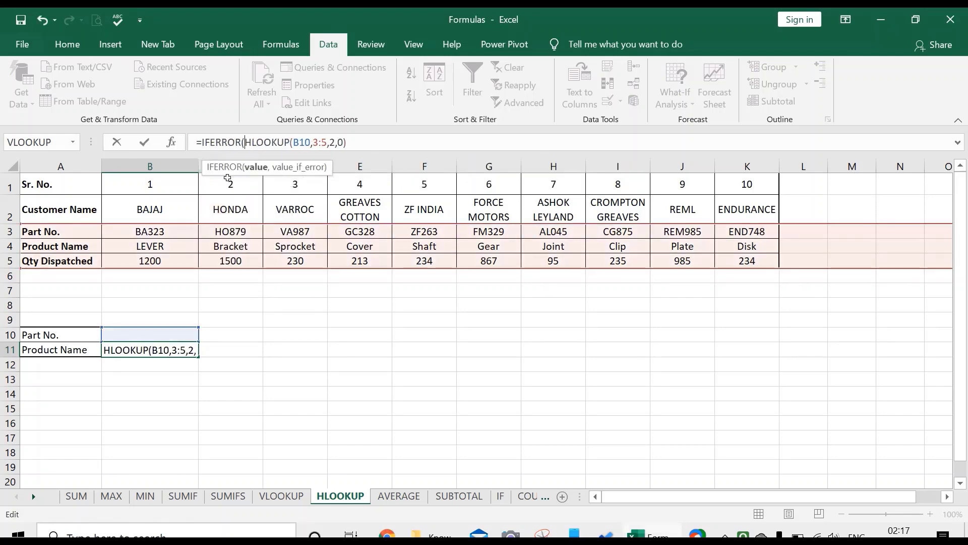
{"action": "left_click", "coordinate": [362, 146]}
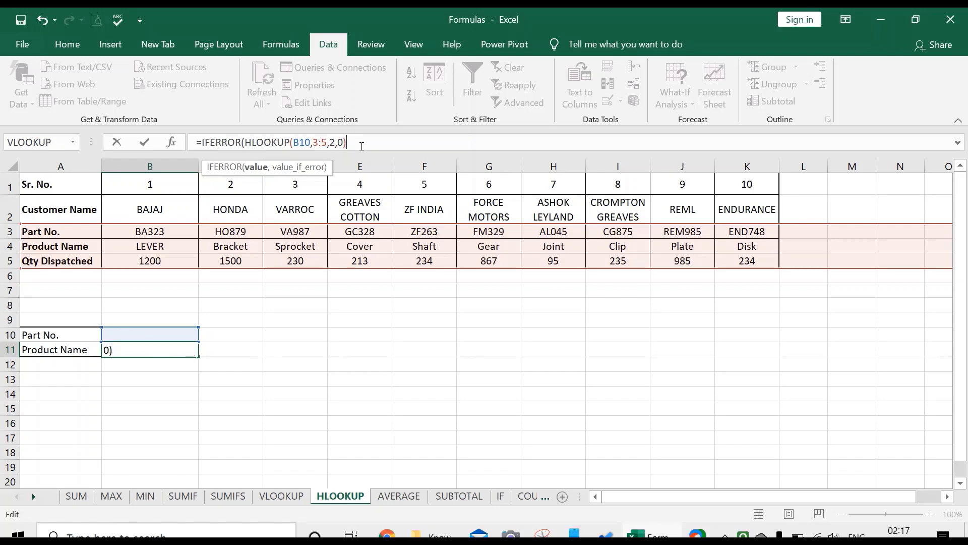
{"action": "type", "text": ","}
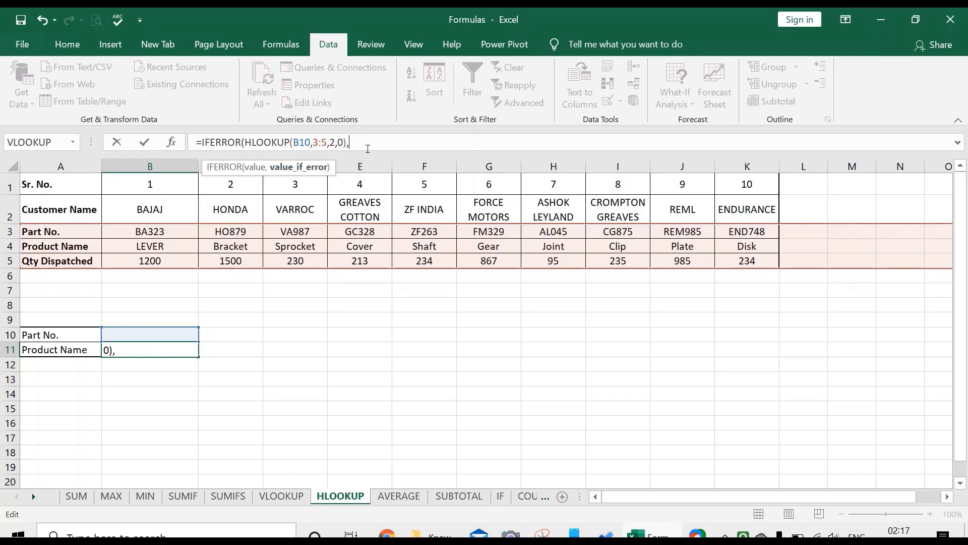
{"action": "type", "text": "\"\""}
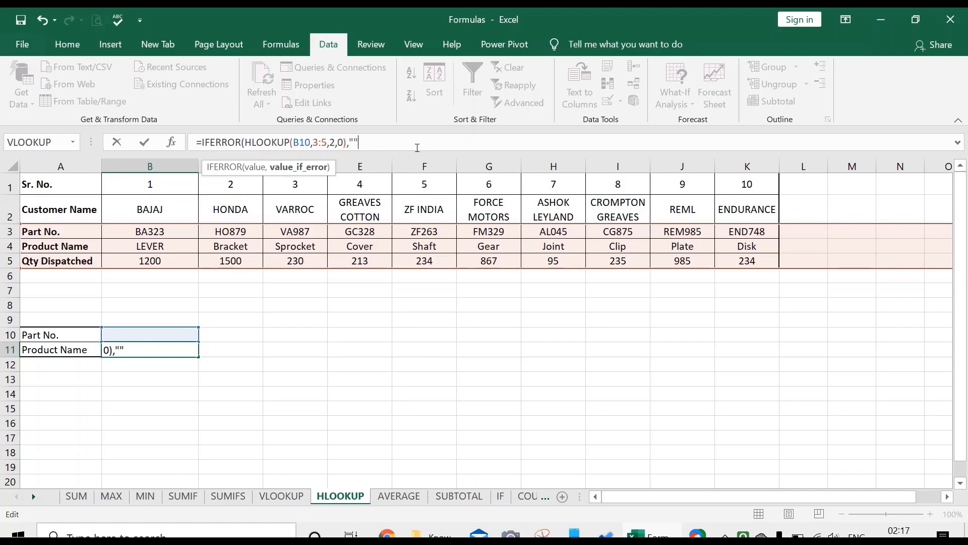
Commit the IFERROR formula and accept Excel's suggested correction
{"action": "key", "text": "Return"}
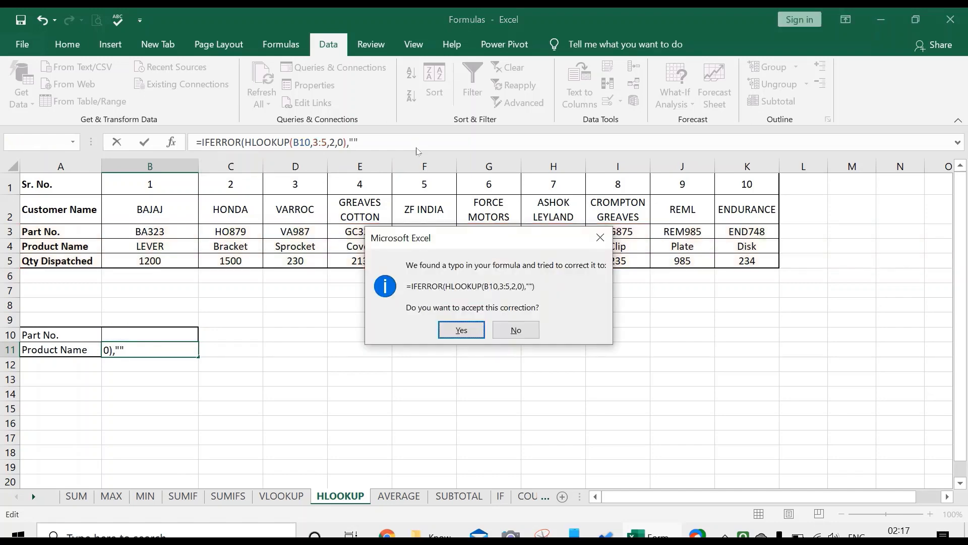
{"action": "key", "text": "Return"}
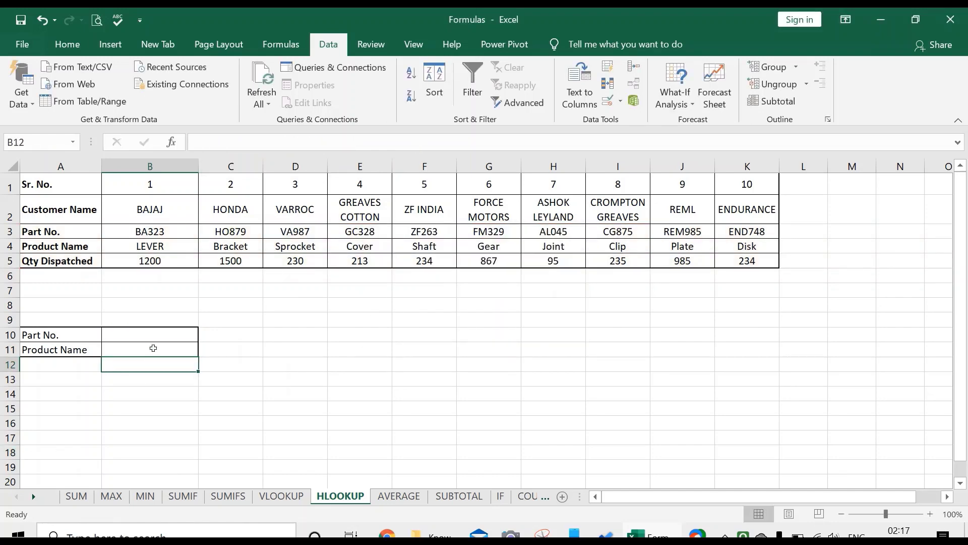
{"action": "left_click", "coordinate": [153, 348]}
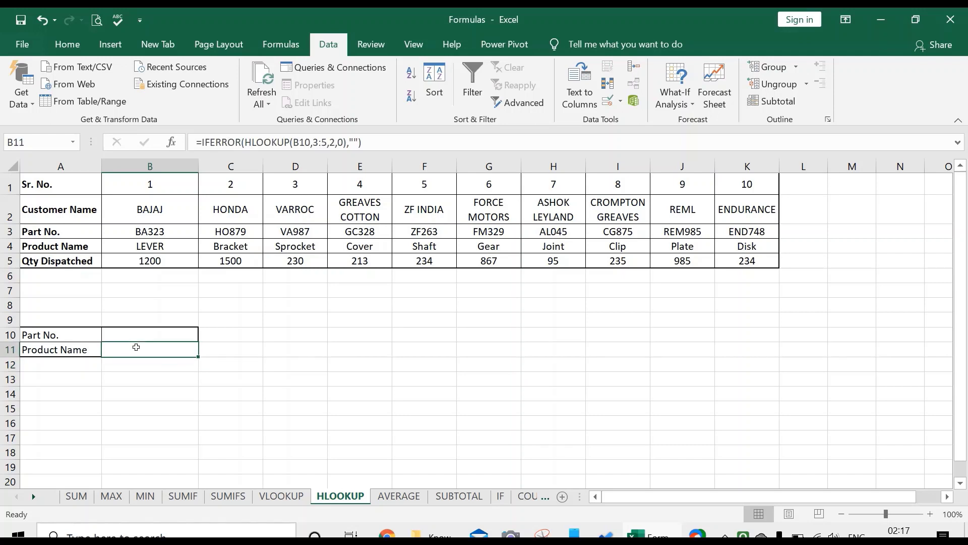
Put 'Enter Part No.' as the fallback, giving =IFERROR(HLOOKUP(B10,3:5,2,0),"Enter Part No.")
{"action": "left_click", "coordinate": [356, 145]}
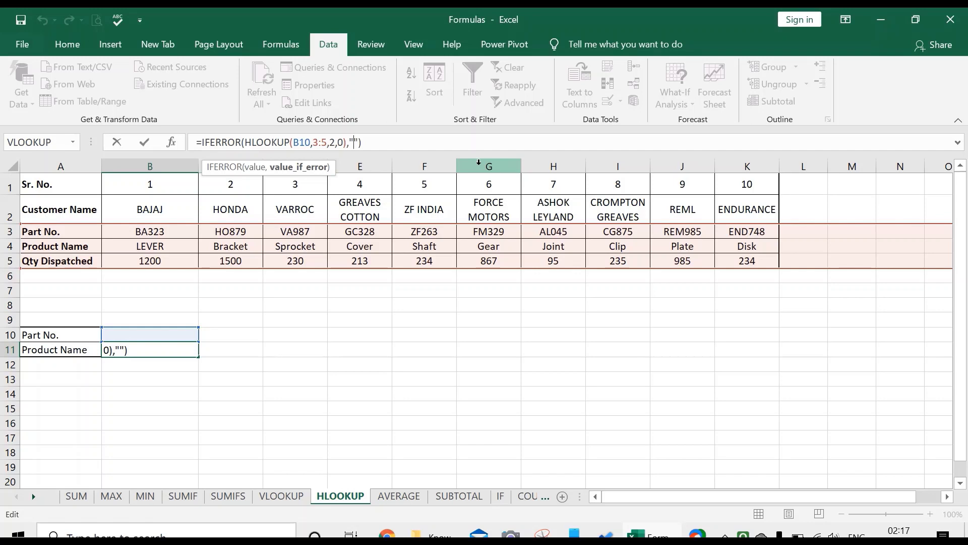
{"action": "type", "text": "Enter "}
{"action": "type", "text": "Part N"}
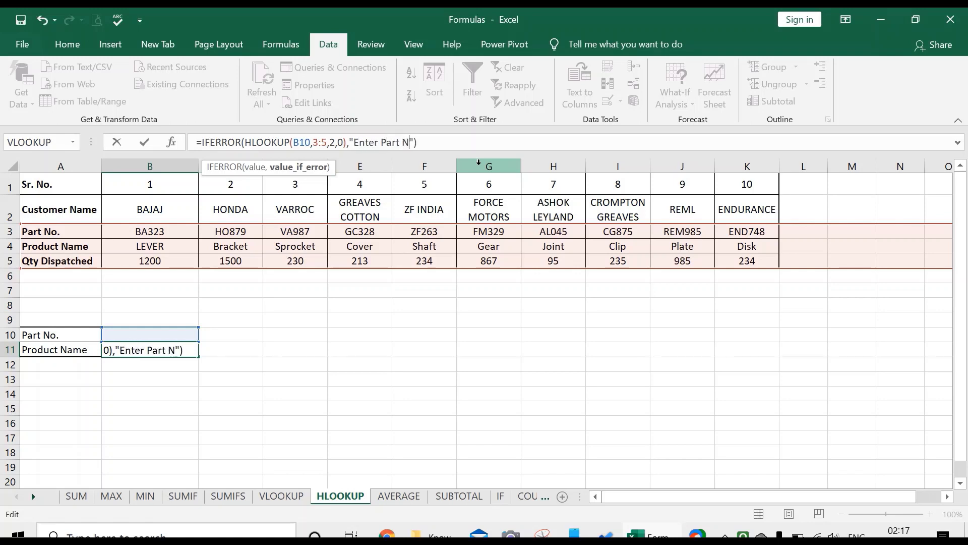
{"action": "type", "text": "o."}
{"action": "key", "text": "Return"}
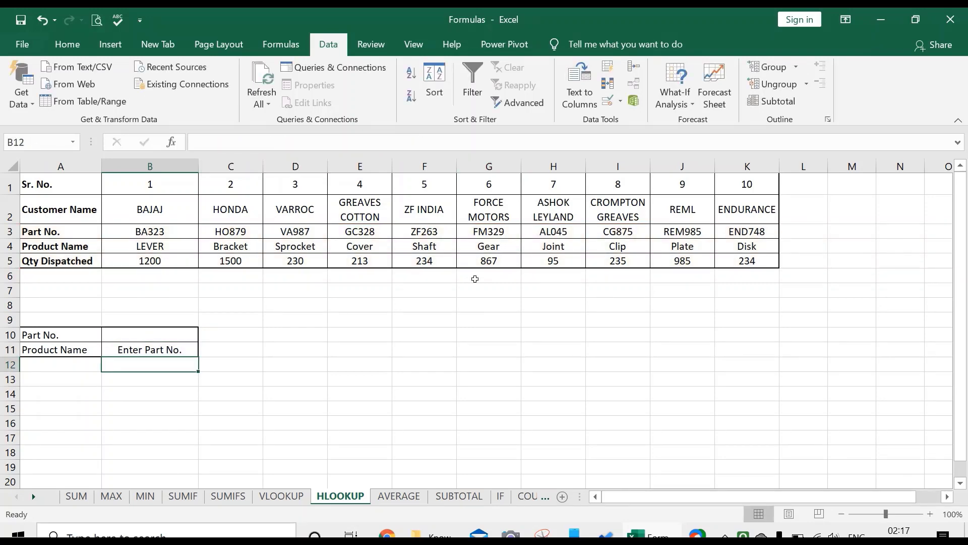
{"action": "left_click", "coordinate": [174, 349]}
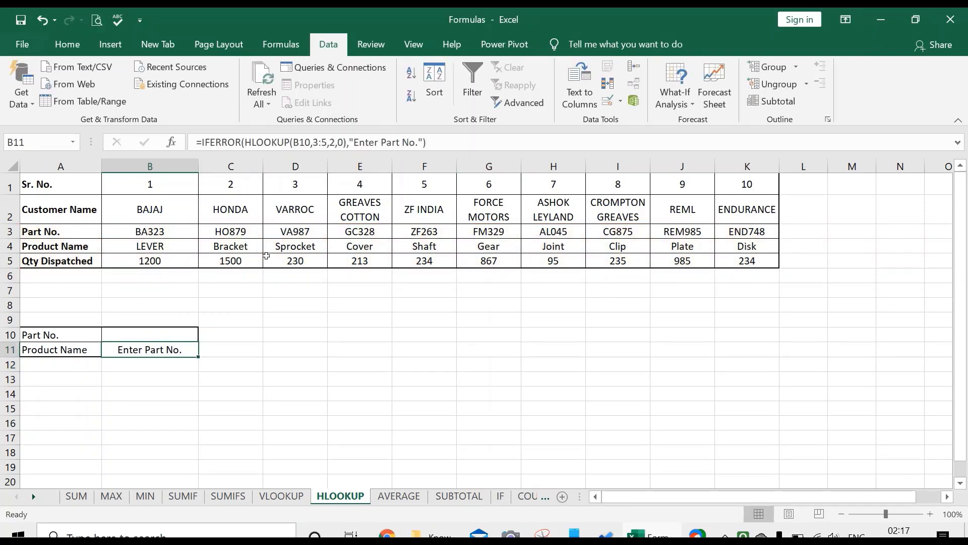
{"action": "left_click", "coordinate": [396, 143]}
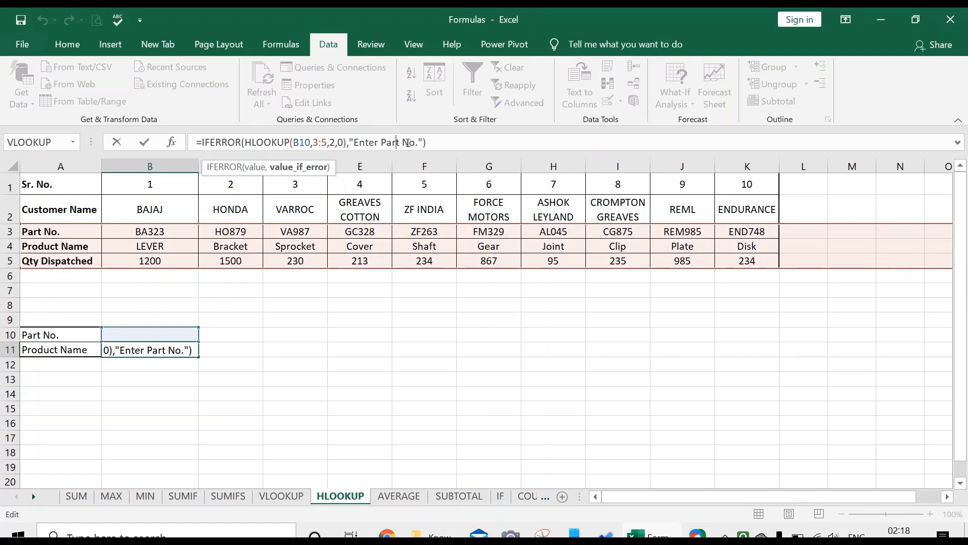
{"action": "left_click", "coordinate": [220, 349]}
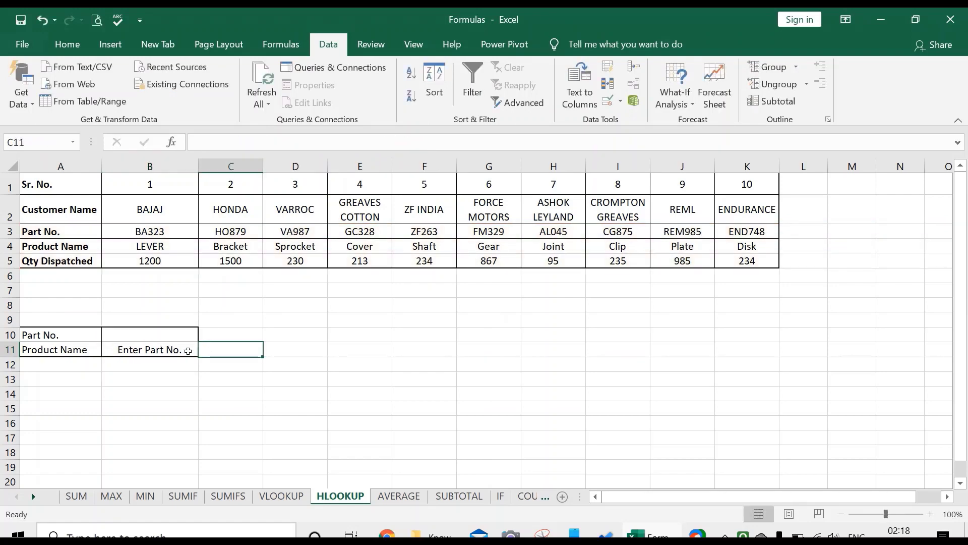
Open the AVERAGE sheet holding the customer Qty Dispatched table
{"action": "left_click", "coordinate": [188, 351]}
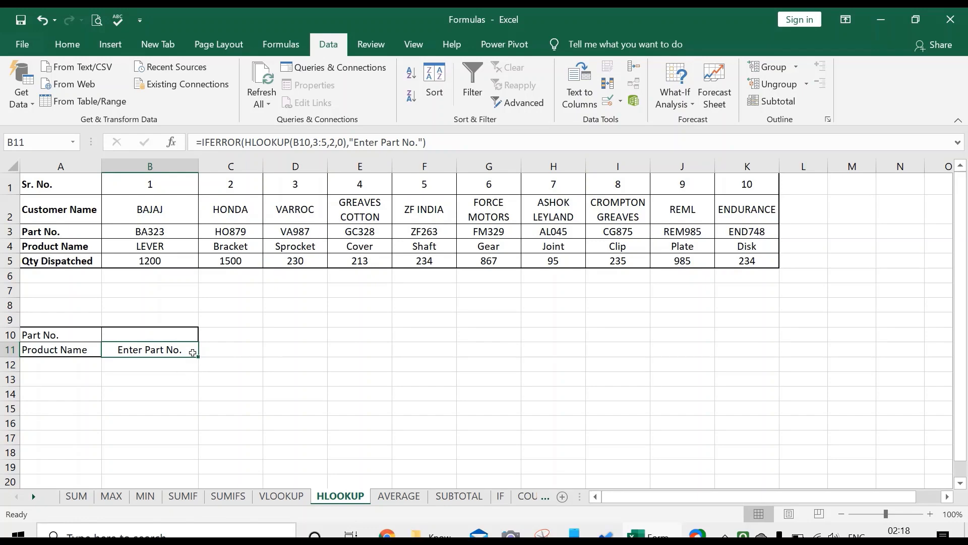
{"action": "left_click", "coordinate": [223, 354]}
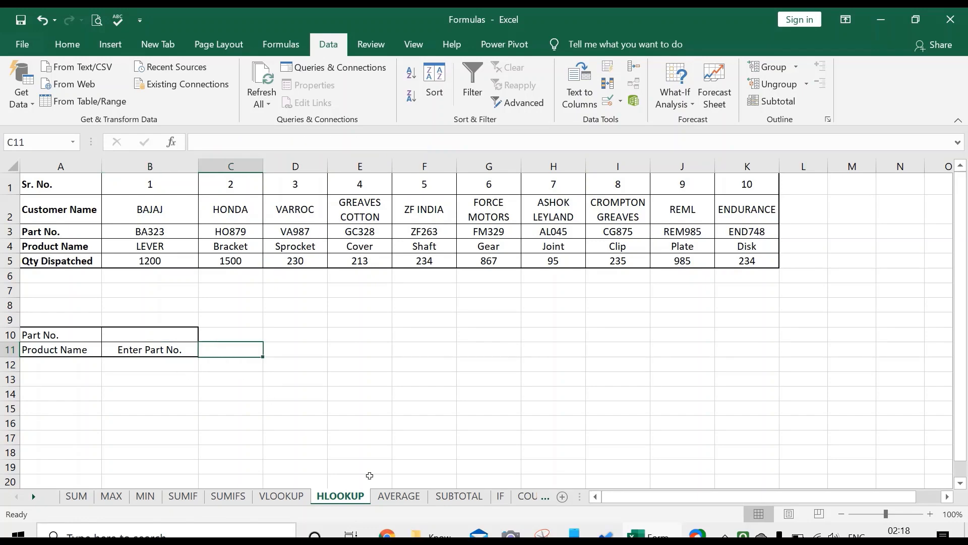
{"action": "left_click", "coordinate": [391, 497]}
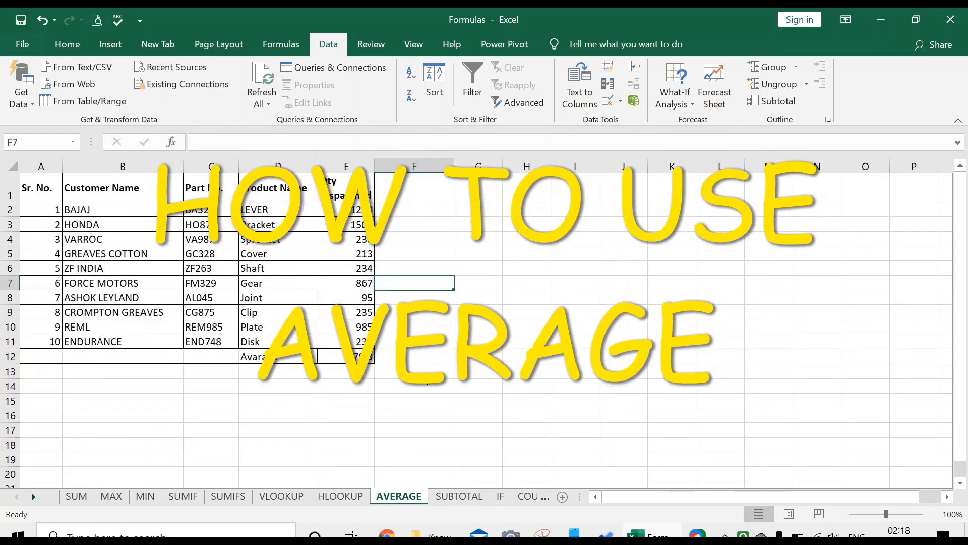
Review E12's =AVERAGE(E2:E11) formula returning 579.3, then delete it
{"action": "left_click", "coordinate": [348, 356]}
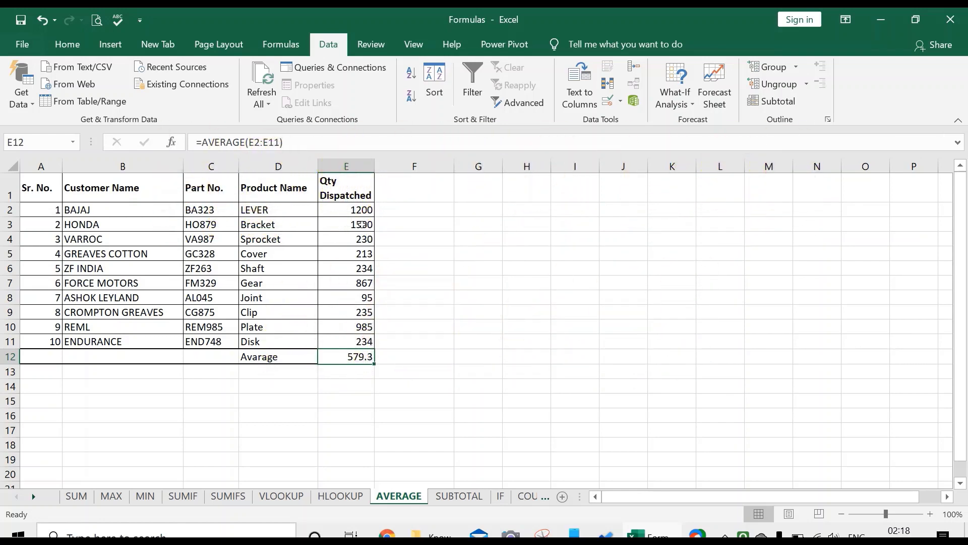
{"action": "mouse_move", "coordinate": [358, 211]}
{"action": "left_mouse_down"}
{"action": "mouse_move", "coordinate": [368, 282]}
{"action": "mouse_move", "coordinate": [355, 343]}
{"action": "left_mouse_up"}
{"action": "left_click", "coordinate": [356, 356]}
{"action": "left_click", "coordinate": [390, 374]}
{"action": "left_click", "coordinate": [347, 357]}
{"action": "key", "text": "Delete"}
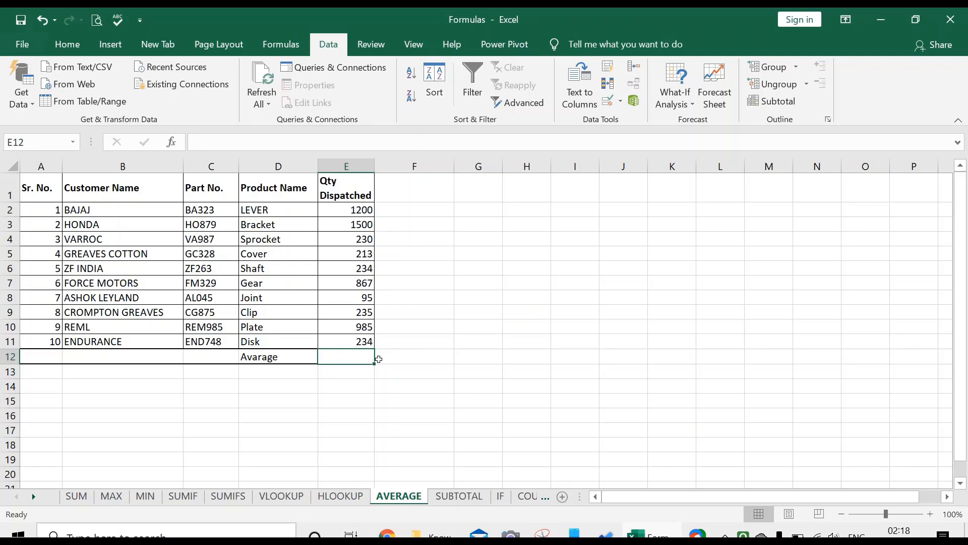
Re-enter =AVERAGE(E2:E11) in E12 so it returns 579.3
{"action": "type", "text": "="}
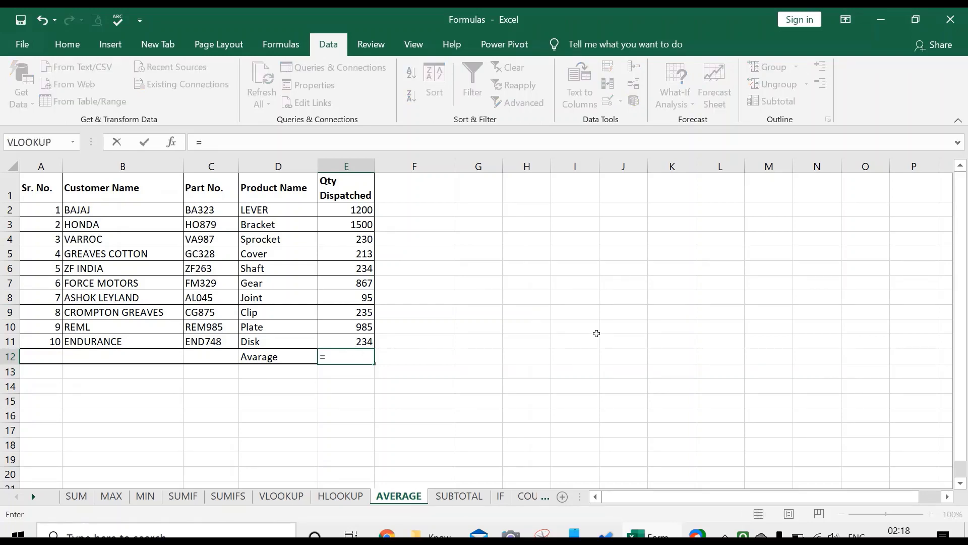
{"action": "type", "text": "ava"}
{"action": "key", "text": "BackSpace"}
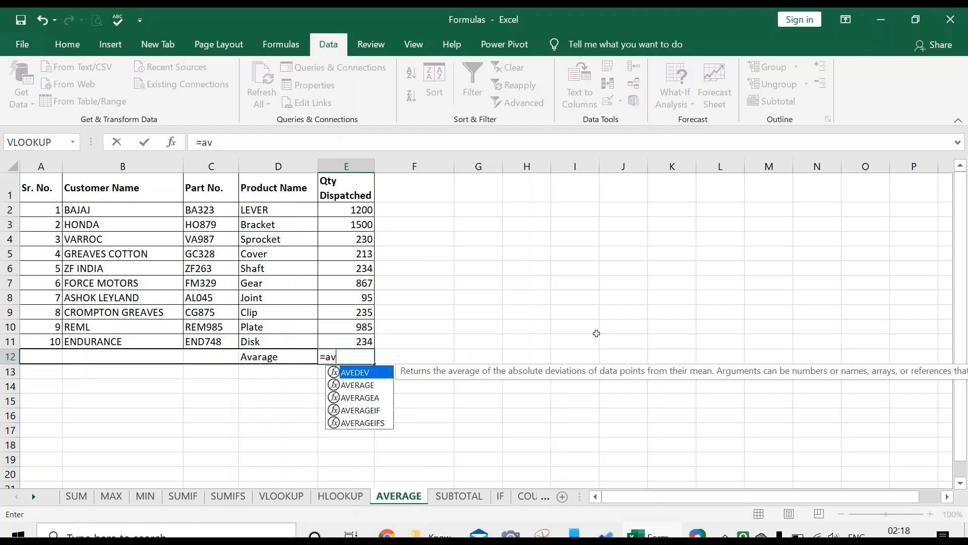
{"action": "type", "text": "erg"}
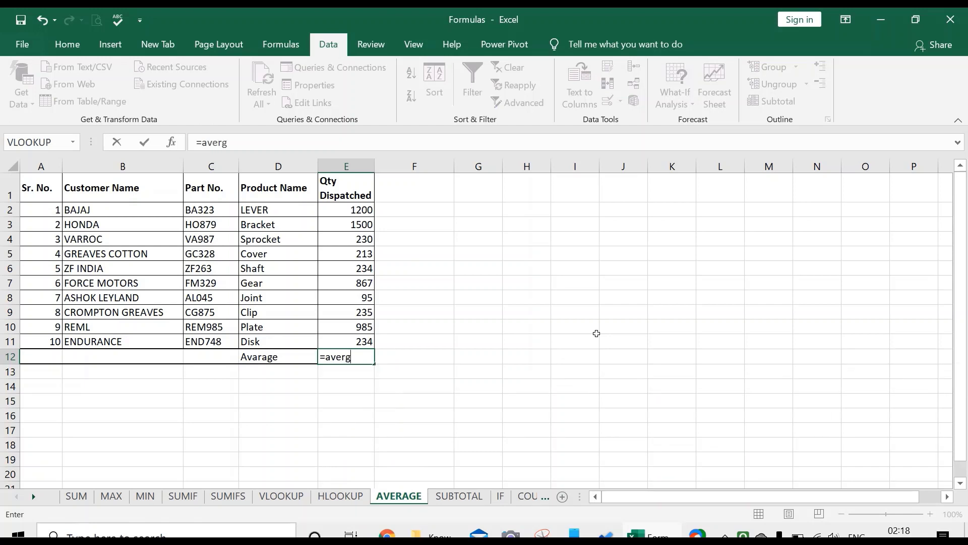
{"action": "key", "text": "BackSpace"}
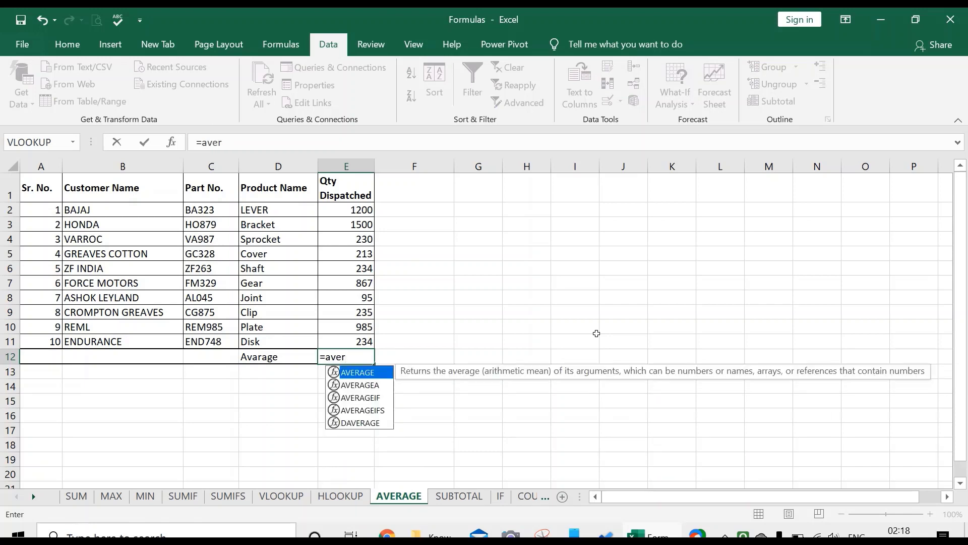
{"action": "type", "text": "ag"}
{"action": "double_click", "coordinate": [373, 374]}
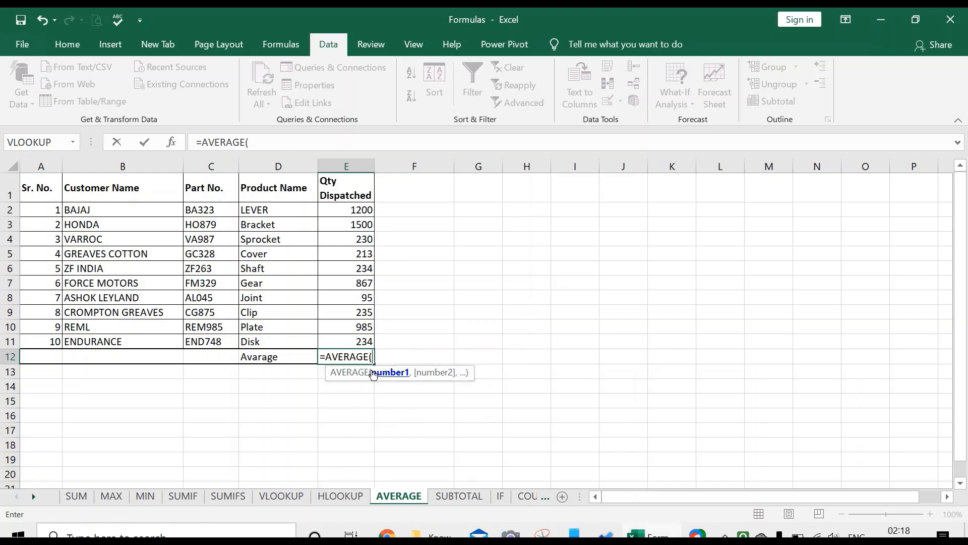
{"action": "left_click_drag", "start_coordinate": [342, 211], "coordinate": [355, 337]}
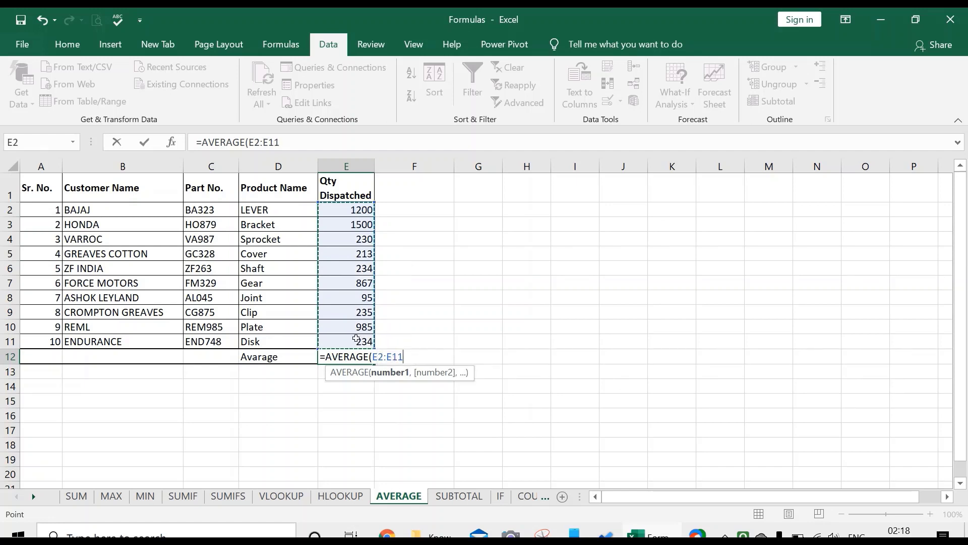
{"action": "key", "text": "Return"}
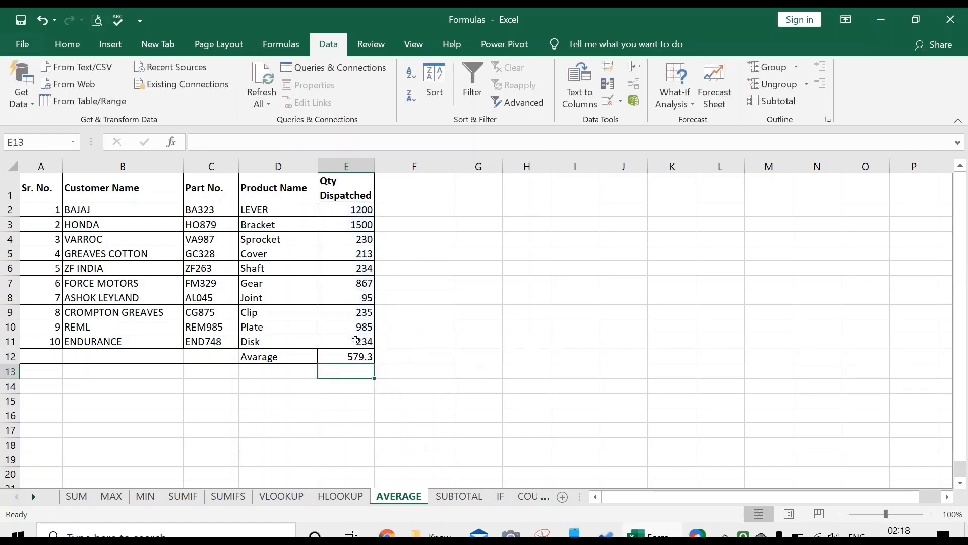
{"action": "left_click", "coordinate": [359, 353]}
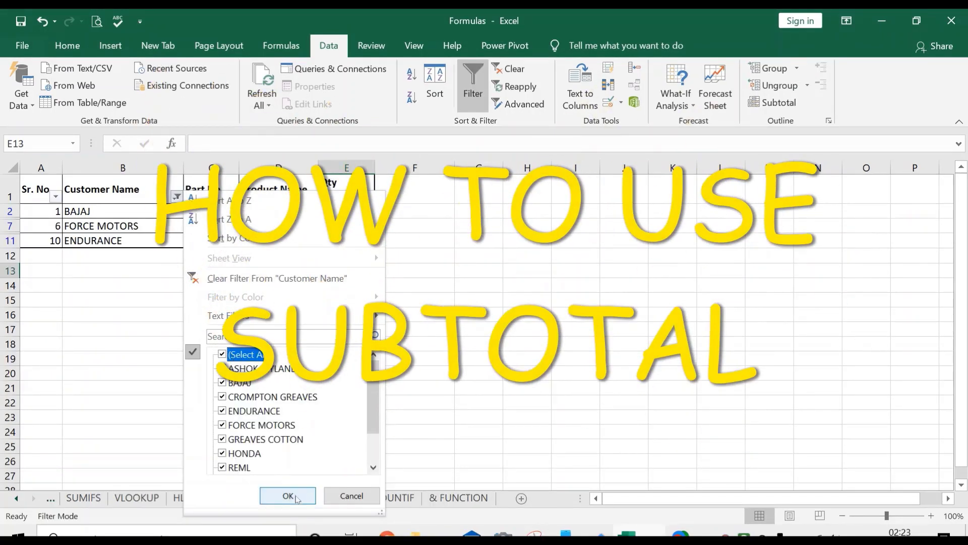
Show all ten rows and confirm E12's =SUBTOTAL(9,E2:E11) returns 5793
{"action": "left_click", "coordinate": [288, 495]}
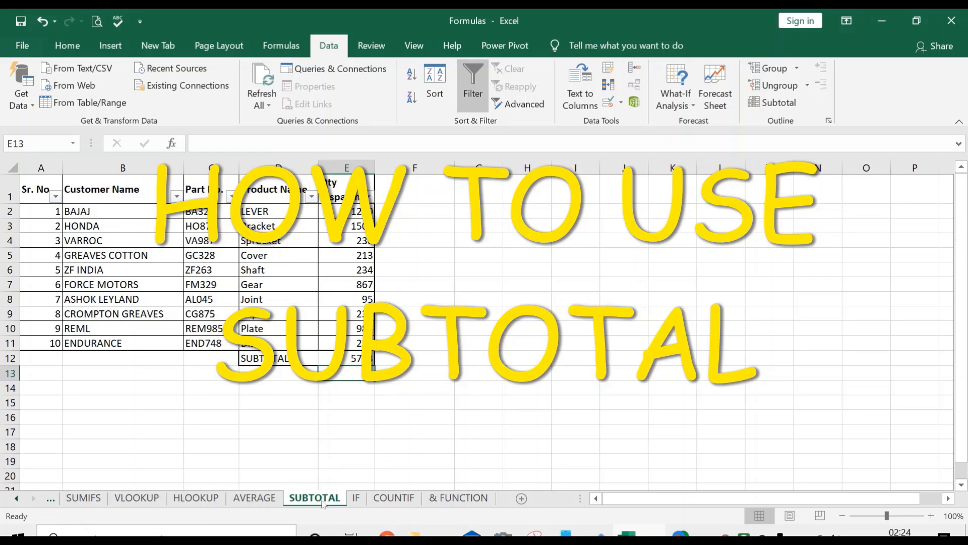
{"action": "left_click", "coordinate": [354, 442]}
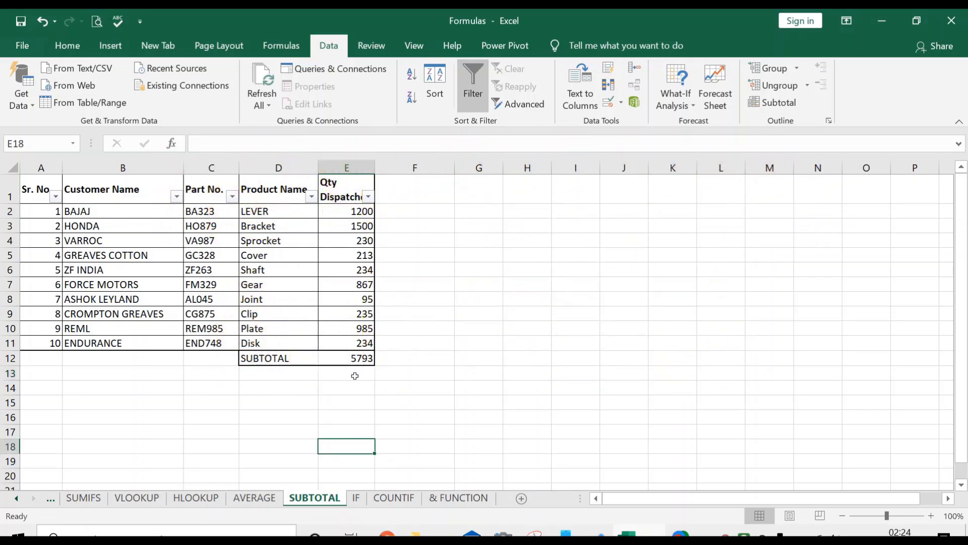
{"action": "key", "text": "ctrl+Up"}
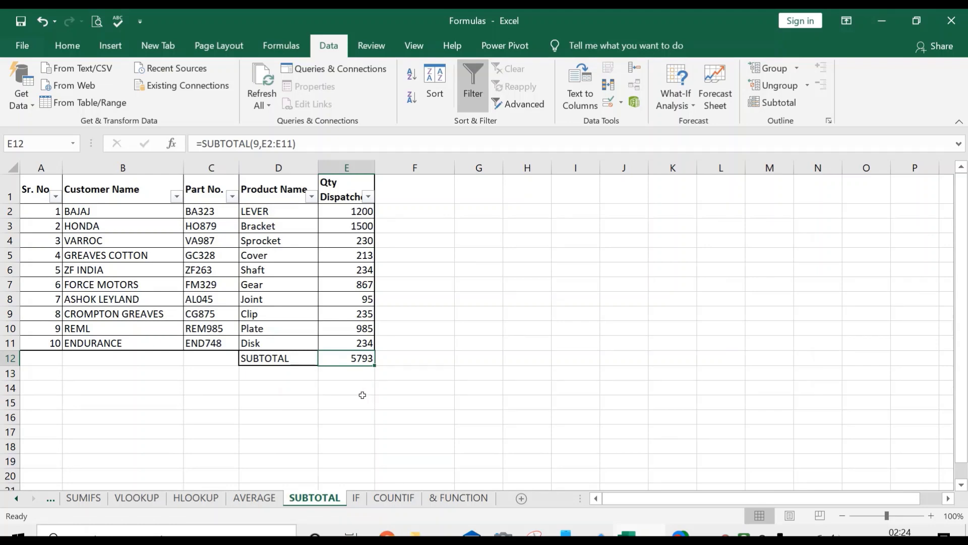
{"action": "left_click", "coordinate": [361, 399]}
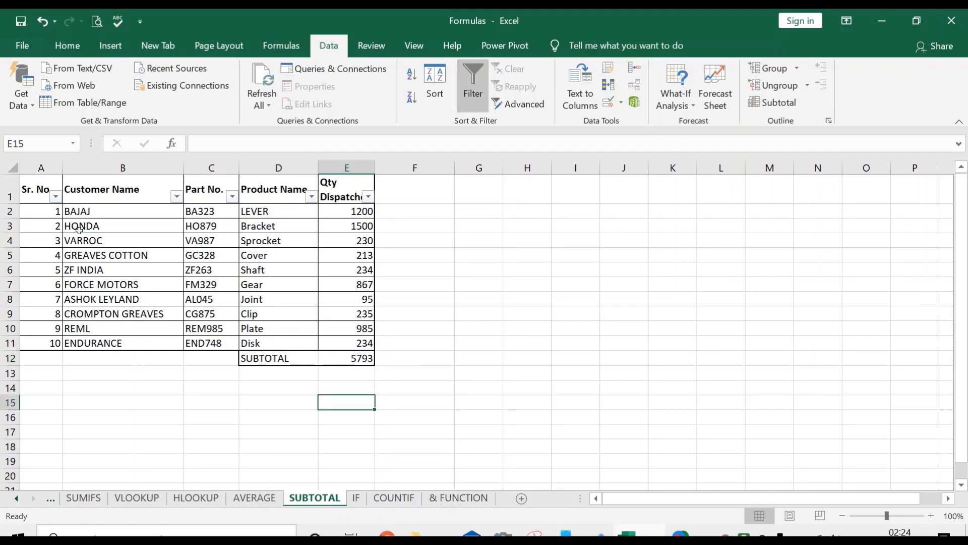
{"action": "left_click_drag", "start_coordinate": [40, 189], "coordinate": [349, 357]}
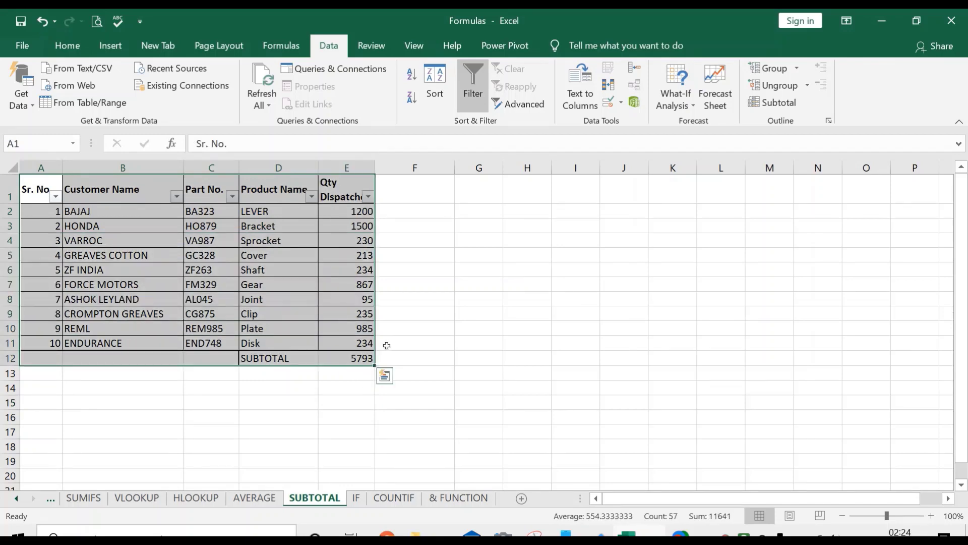
{"action": "left_click", "coordinate": [123, 235]}
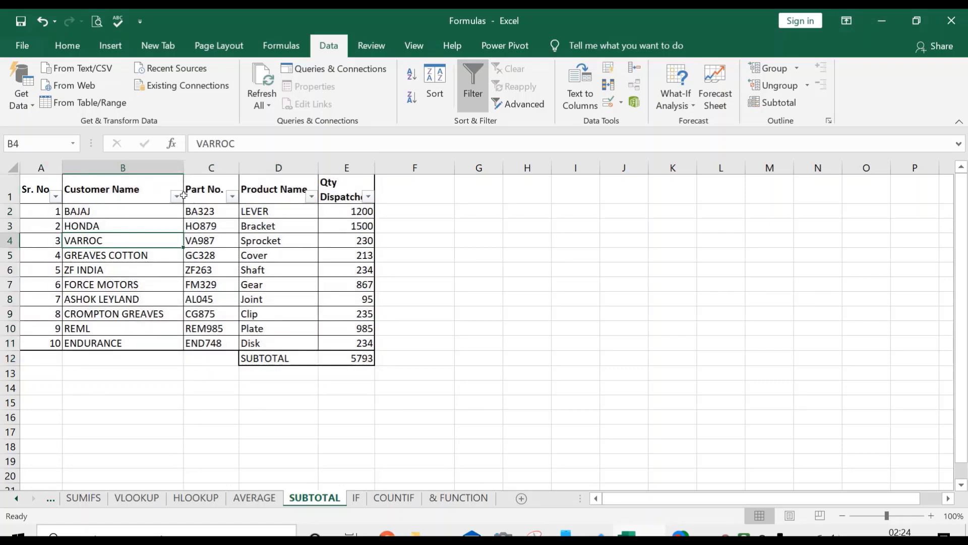
{"action": "left_click", "coordinate": [177, 196]}
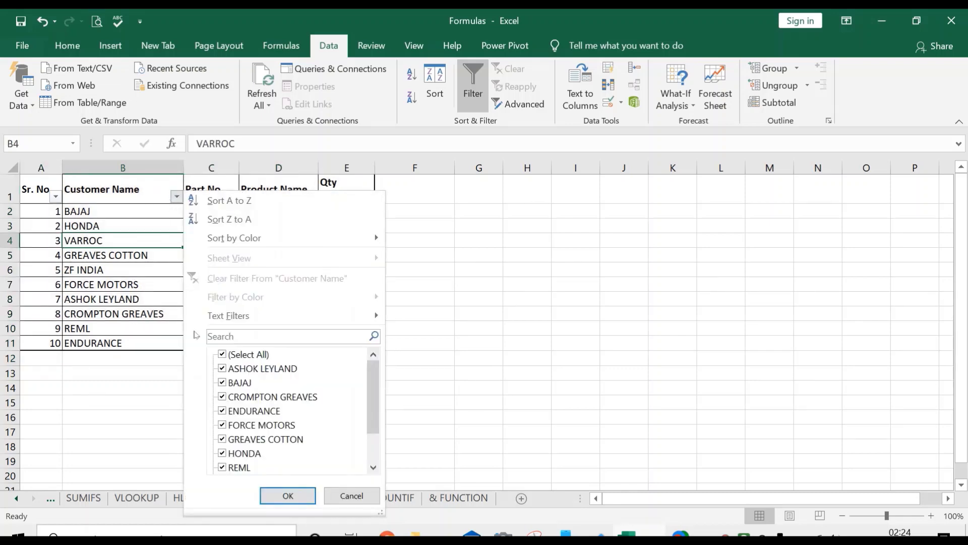
{"action": "left_click", "coordinate": [222, 355]}
{"action": "left_click", "coordinate": [223, 382]}
{"action": "left_click", "coordinate": [222, 411]}
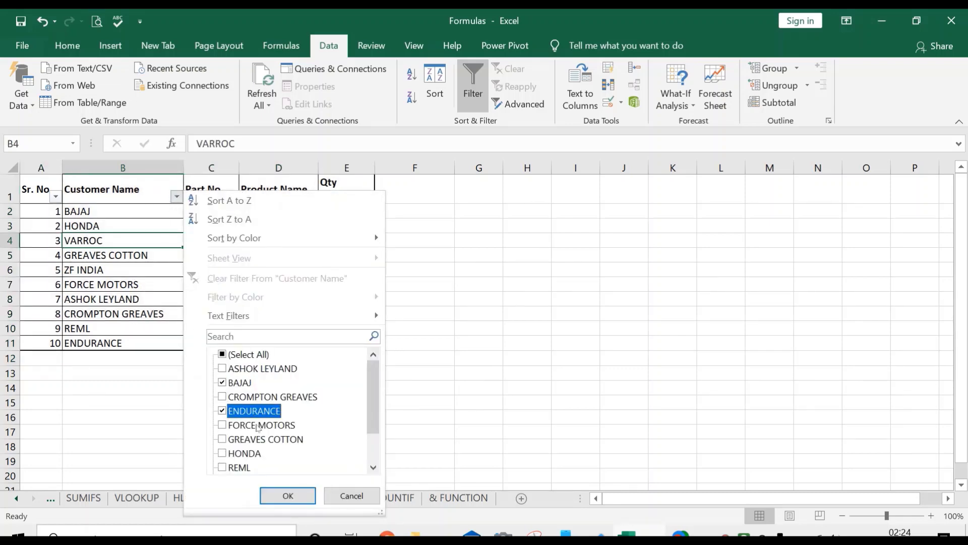
{"action": "left_click", "coordinate": [222, 425]}
{"action": "left_click", "coordinate": [288, 495]}
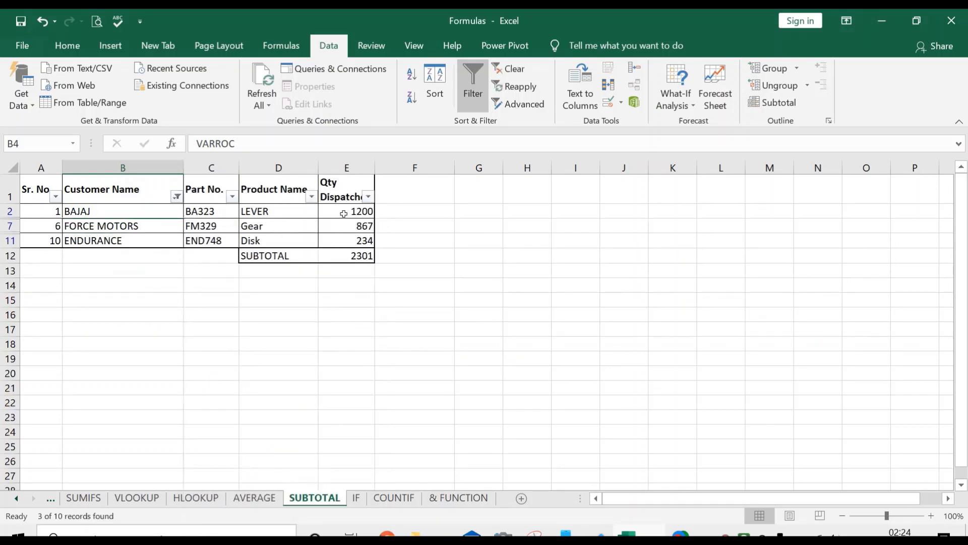
{"action": "left_click_drag", "start_coordinate": [345, 212], "coordinate": [353, 243]}
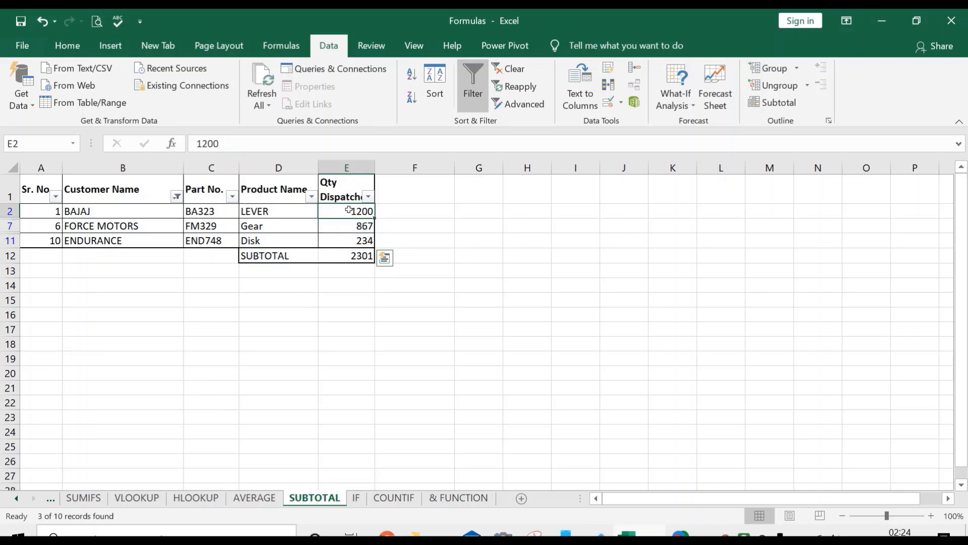
{"action": "left_click", "coordinate": [355, 255]}
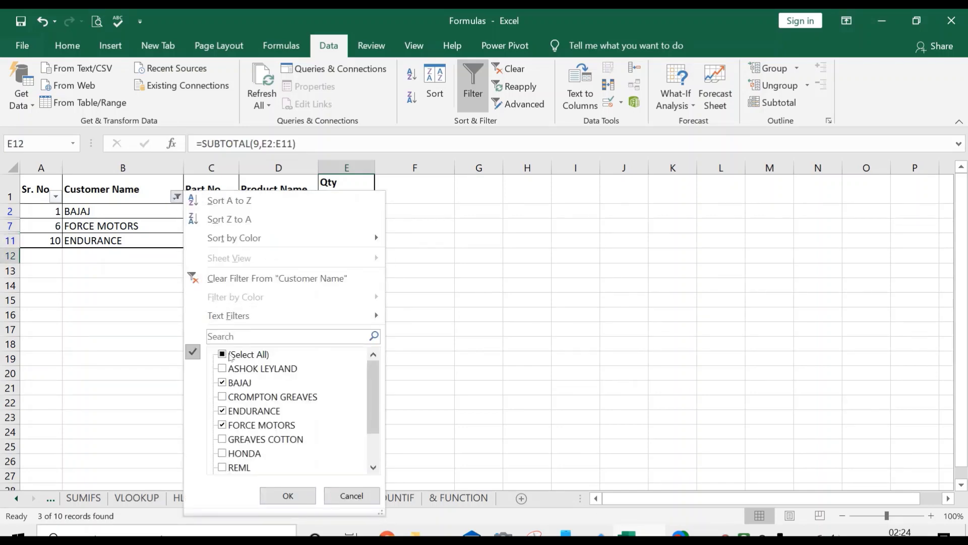
{"action": "left_click", "coordinate": [222, 354]}
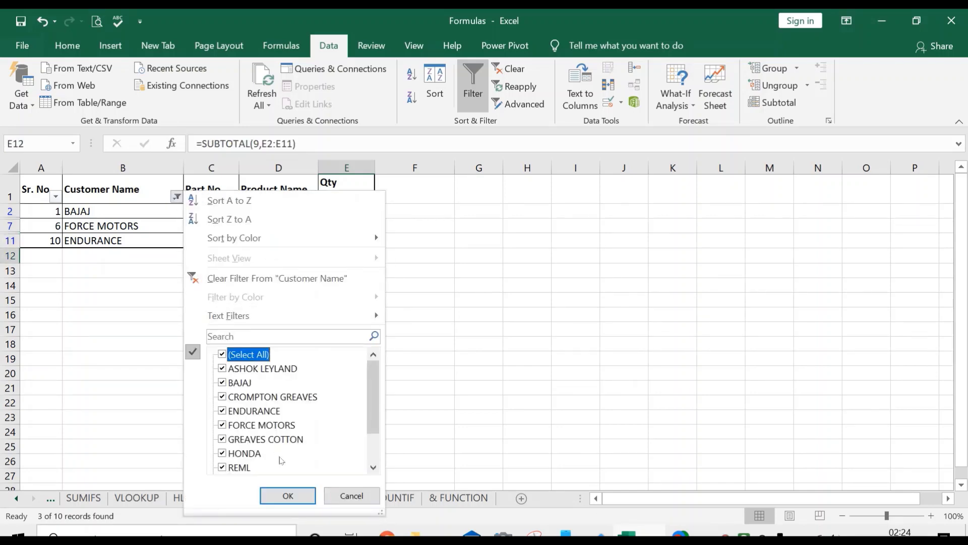
{"action": "left_click", "coordinate": [287, 496]}
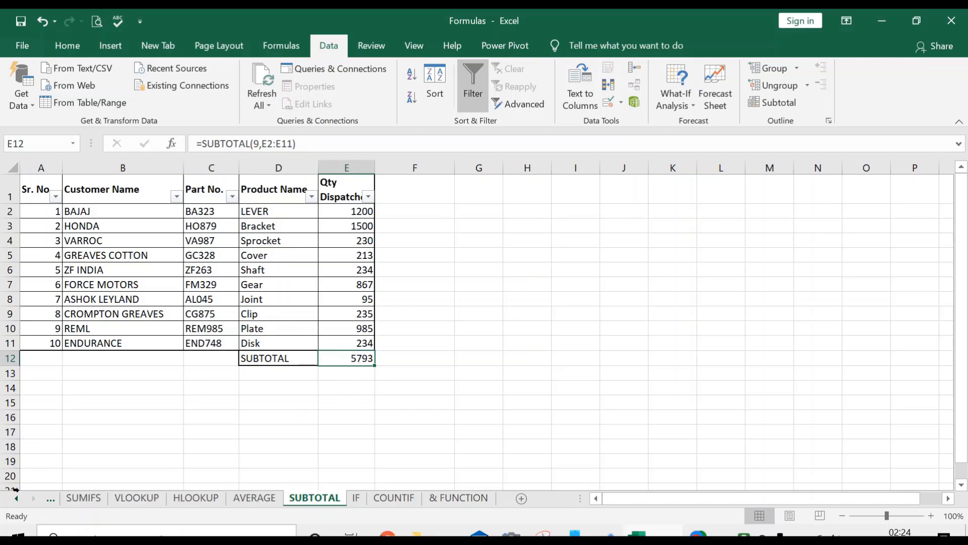
Browse the sheet tabs, then return to the SUBTOTAL sheet and select D12 and E12
{"action": "left_click", "coordinate": [51, 499]}
{"action": "left_click", "coordinate": [52, 500]}
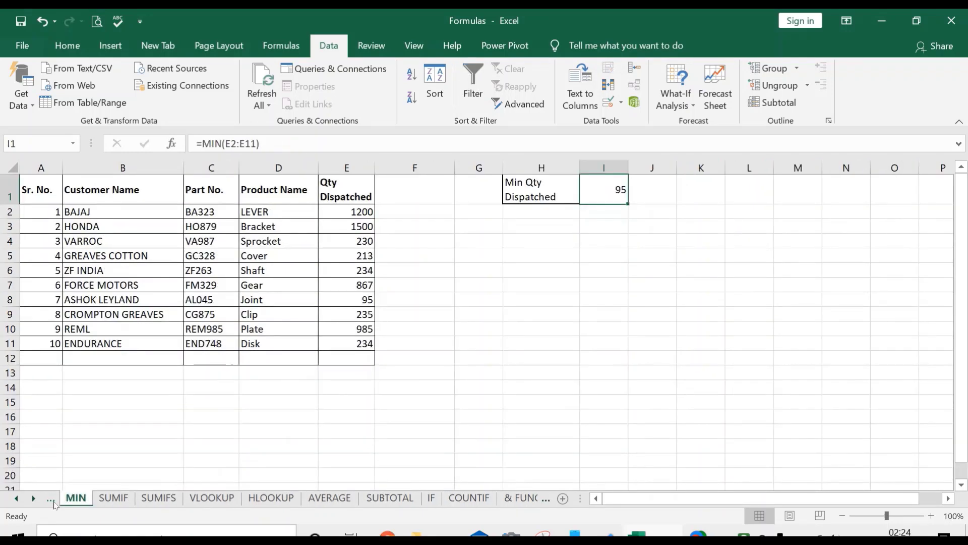
{"action": "left_click", "coordinate": [51, 500]}
{"action": "left_click", "coordinate": [53, 499]}
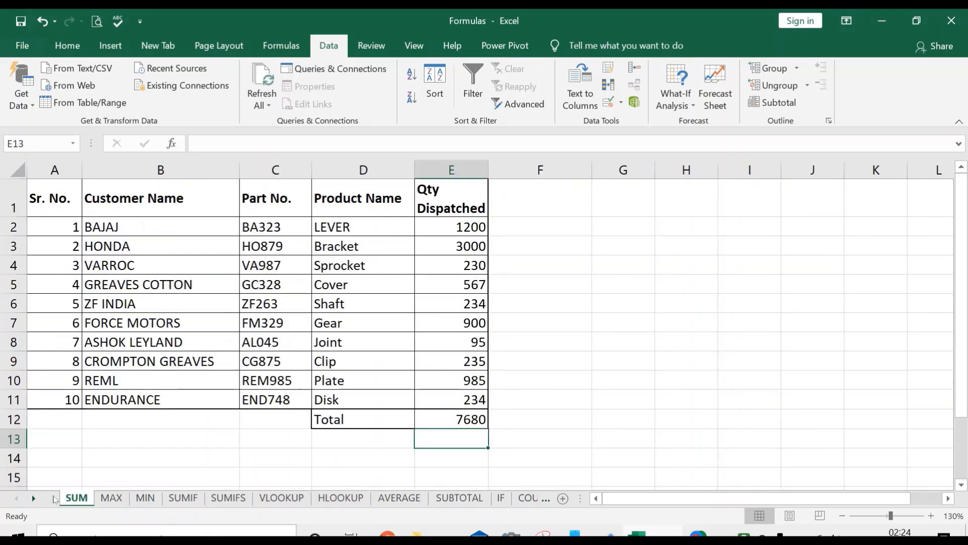
{"action": "left_click", "coordinate": [520, 499]}
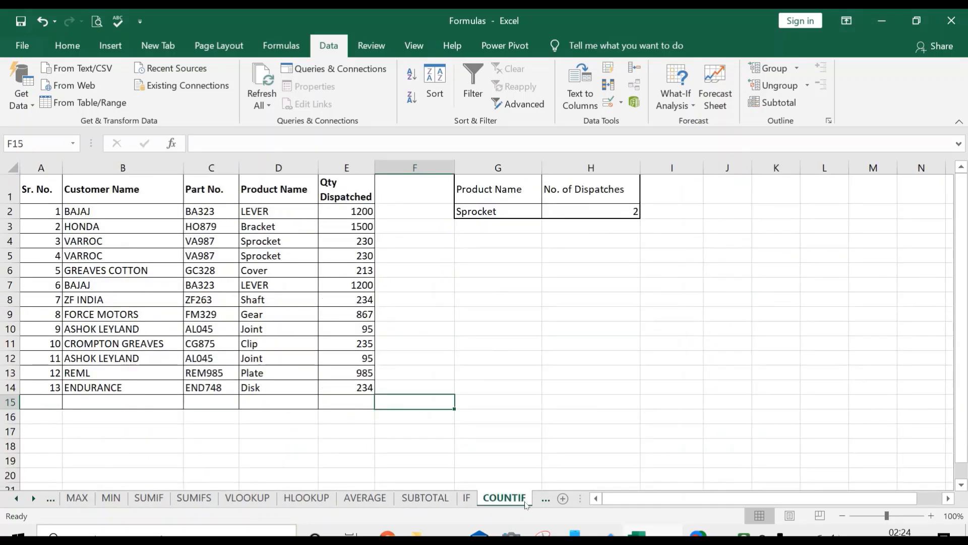
{"action": "left_click", "coordinate": [532, 500]}
{"action": "left_click", "coordinate": [393, 500]}
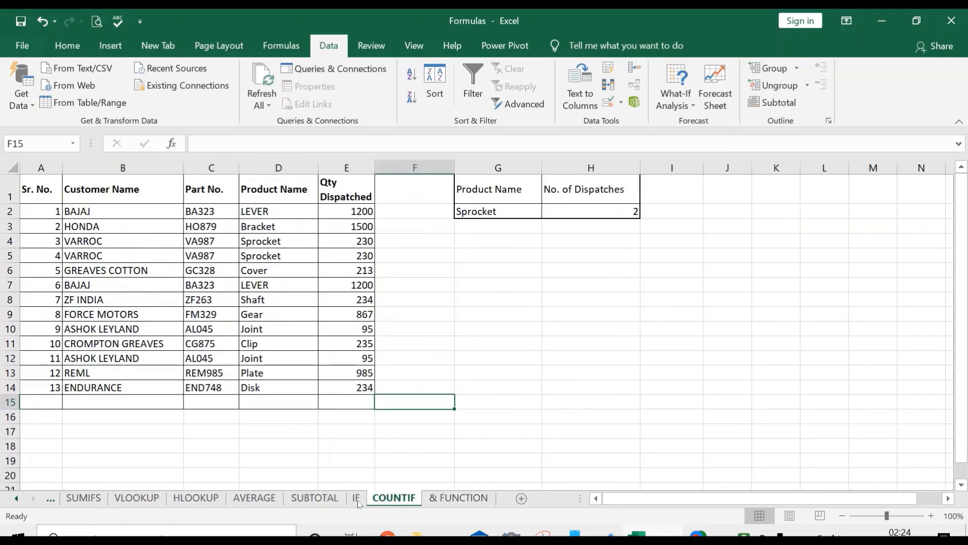
{"action": "left_click", "coordinate": [313, 500]}
{"action": "left_click", "coordinate": [284, 359]}
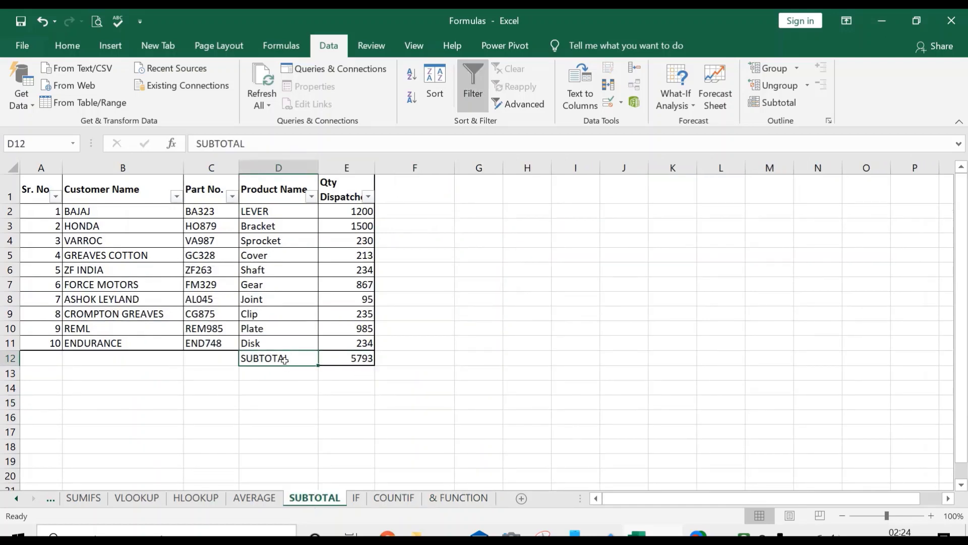
{"action": "left_click", "coordinate": [349, 358]}
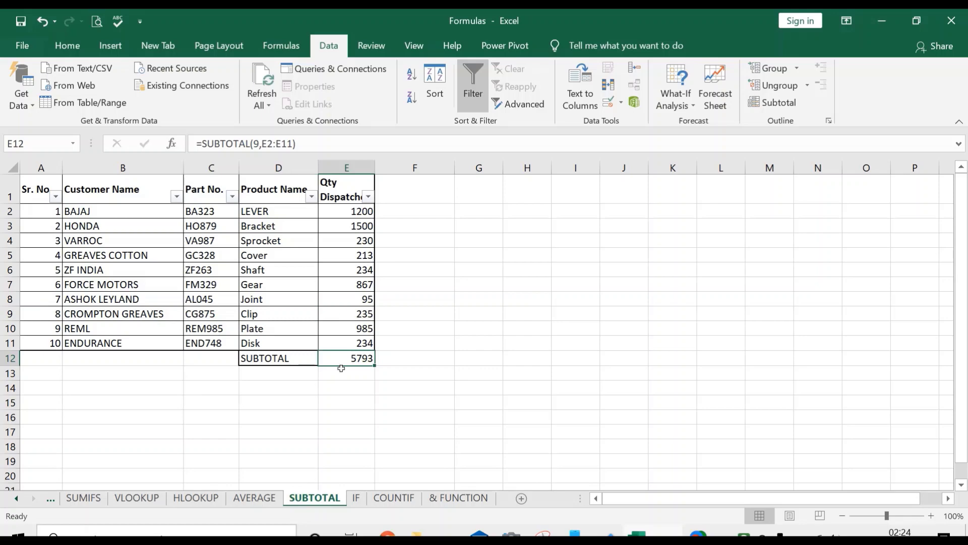
Filter Customer Name to GREAVES COTTON, FORCE MOTORS, BAJAJ and CROMPTON GREAVES, and check the visible quantities
{"action": "left_click", "coordinate": [175, 197]}
{"action": "left_click", "coordinate": [222, 354]}
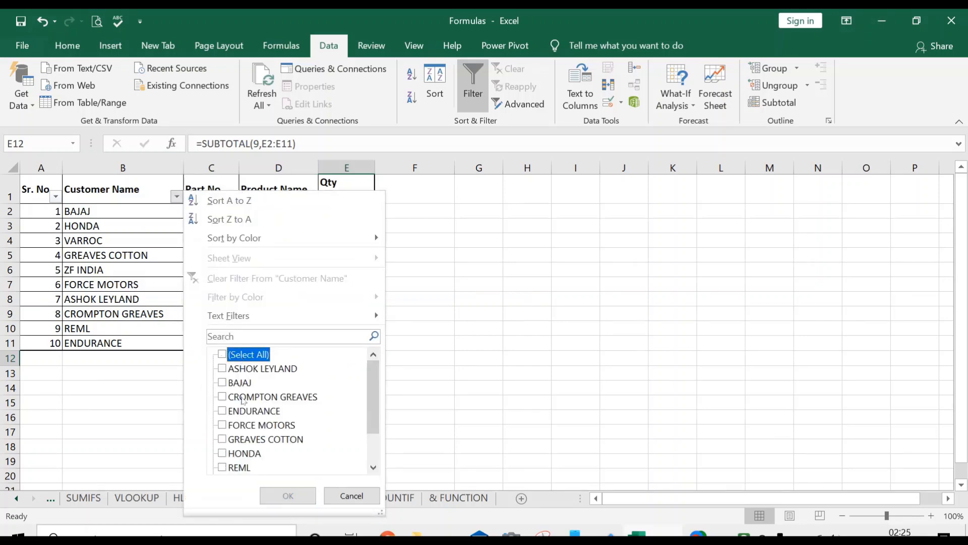
{"action": "left_click", "coordinate": [252, 439]}
{"action": "left_click", "coordinate": [253, 425]}
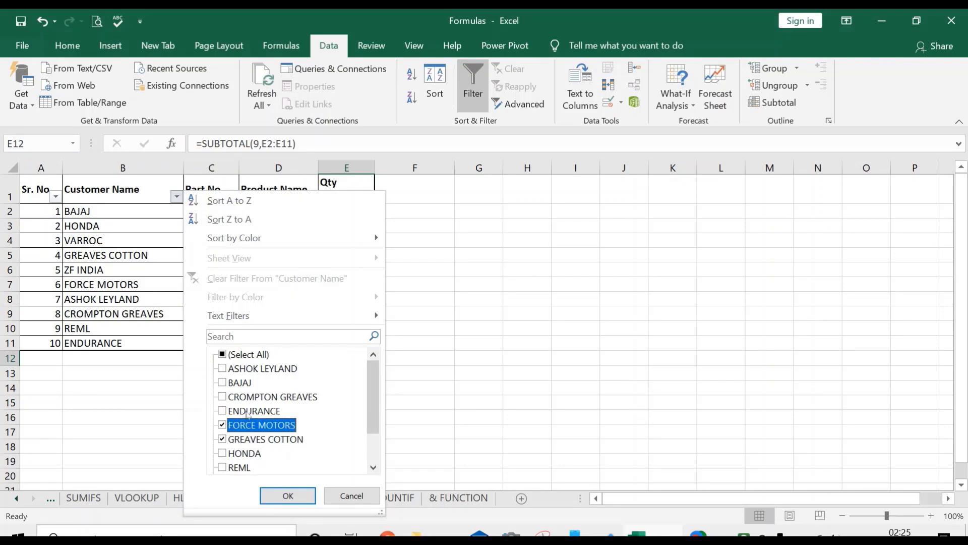
{"action": "left_click", "coordinate": [248, 383]}
{"action": "left_click", "coordinate": [252, 397]}
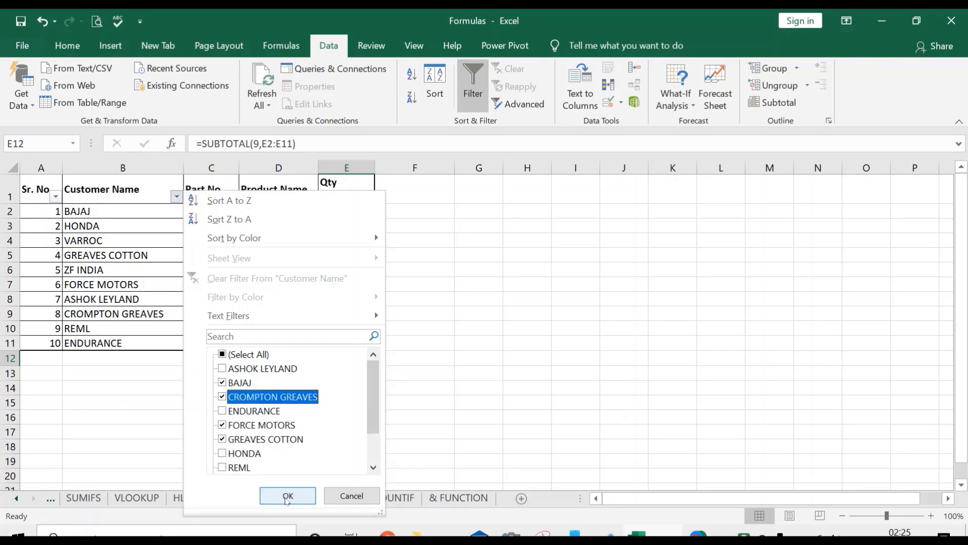
{"action": "left_click", "coordinate": [287, 496]}
{"action": "left_click_drag", "start_coordinate": [343, 212], "coordinate": [346, 256]}
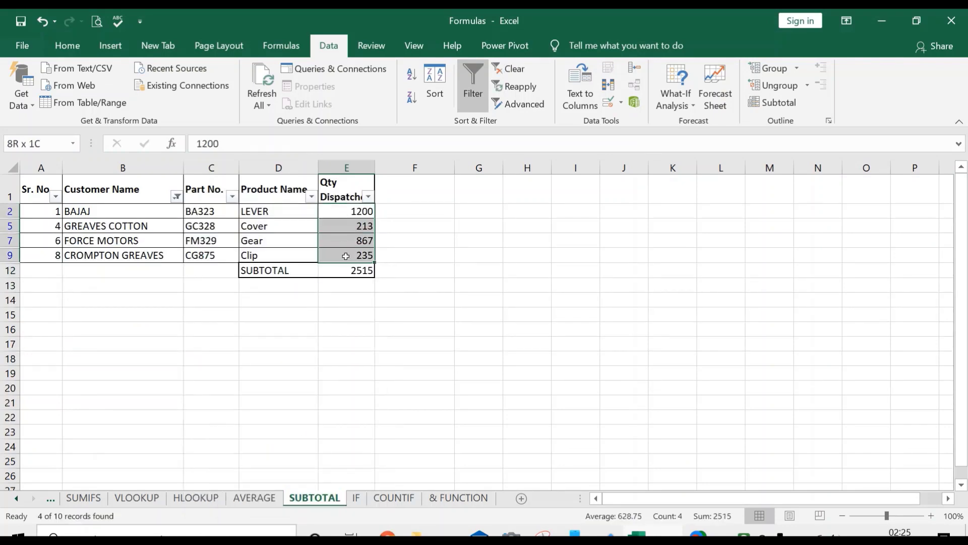
{"action": "left_click", "coordinate": [484, 328]}
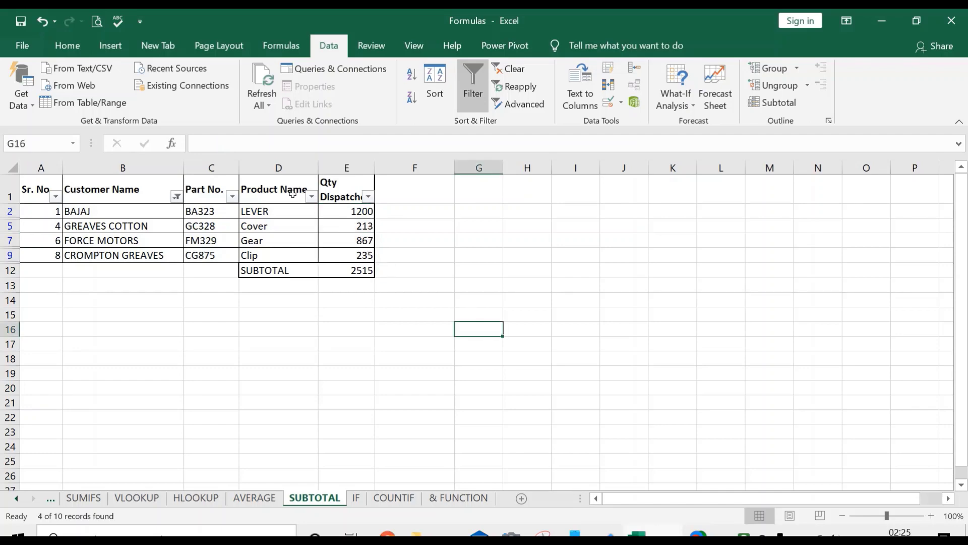
Clear the Customer Name filter so all customers show, then select the header row
{"action": "left_click", "coordinate": [177, 197]}
{"action": "left_click", "coordinate": [247, 355]}
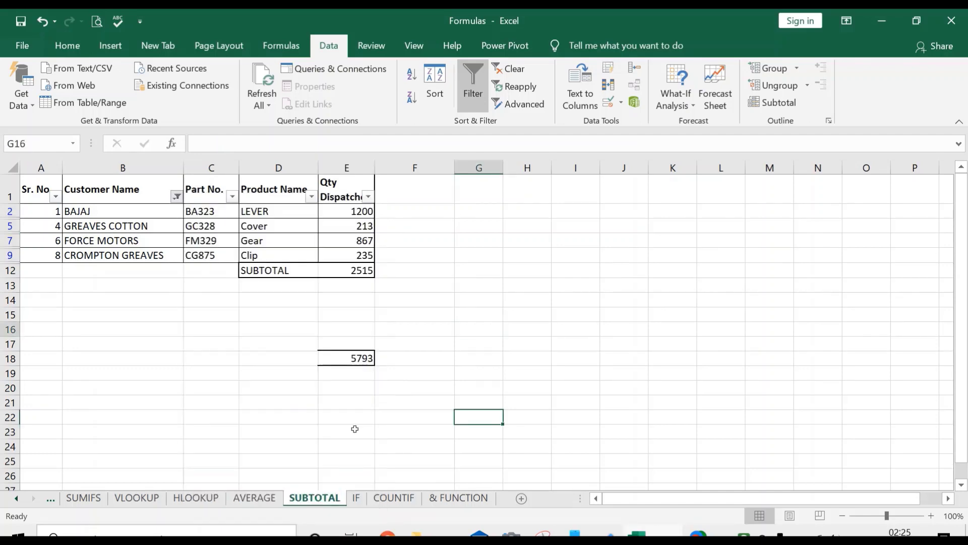
{"action": "left_click_drag", "start_coordinate": [38, 189], "coordinate": [333, 191]}
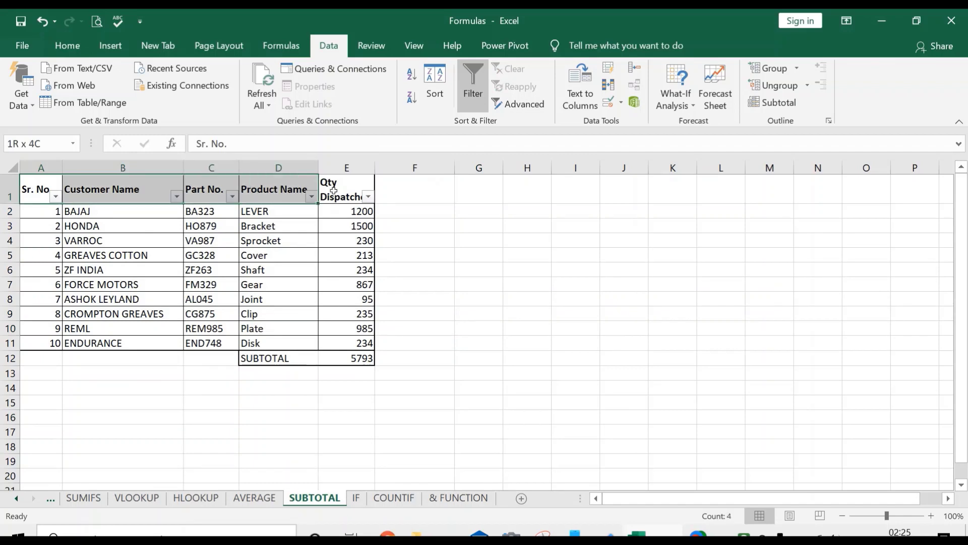
{"action": "left_click", "coordinate": [416, 225]}
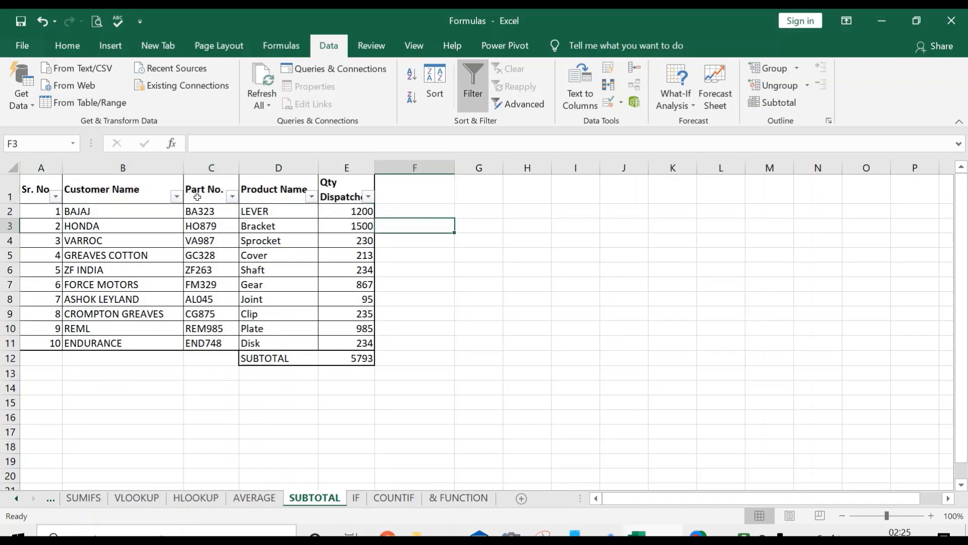
{"action": "left_click", "coordinate": [10, 192]}
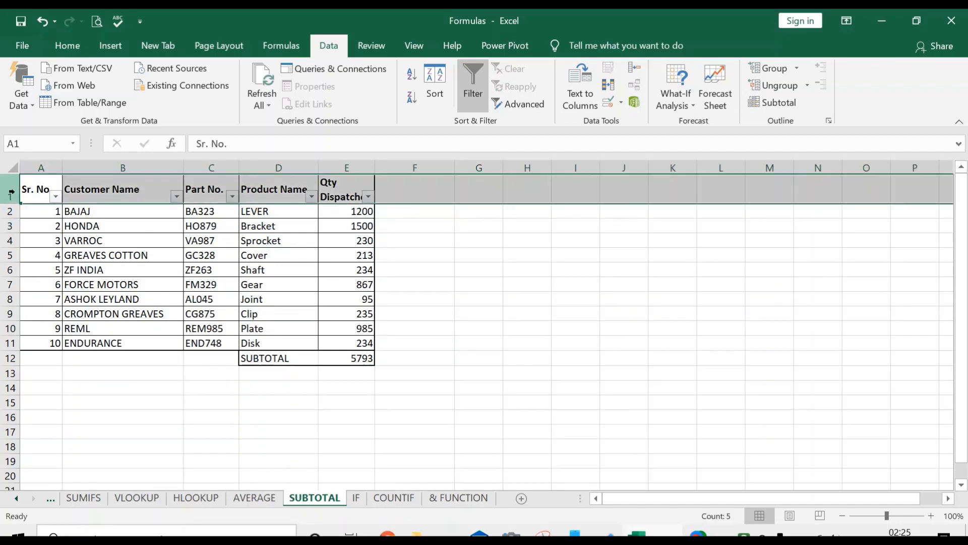
{"action": "left_click", "coordinate": [279, 289]}
{"action": "left_click", "coordinate": [10, 185]}
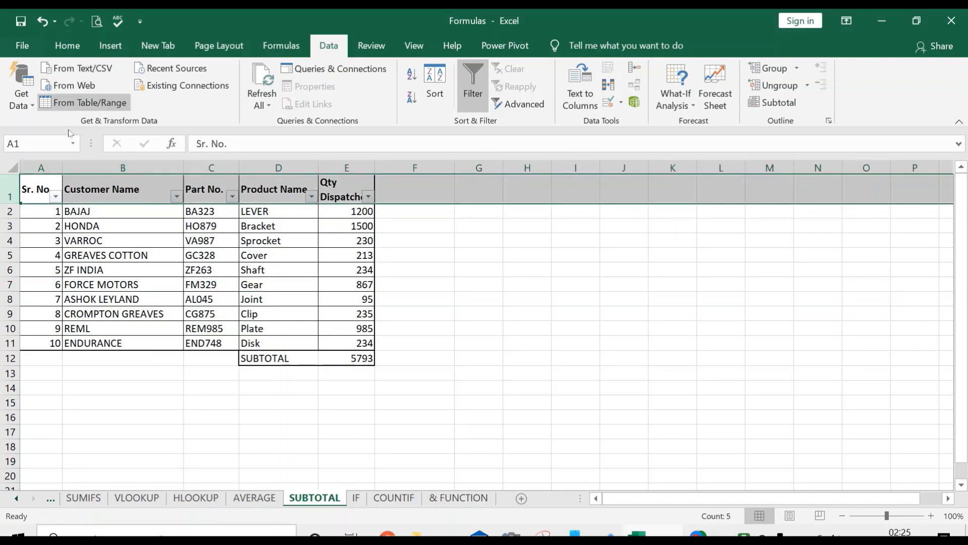
Turn the header-row column filters off and back on from Home's Sort & Filter
{"action": "left_click", "coordinate": [67, 45]}
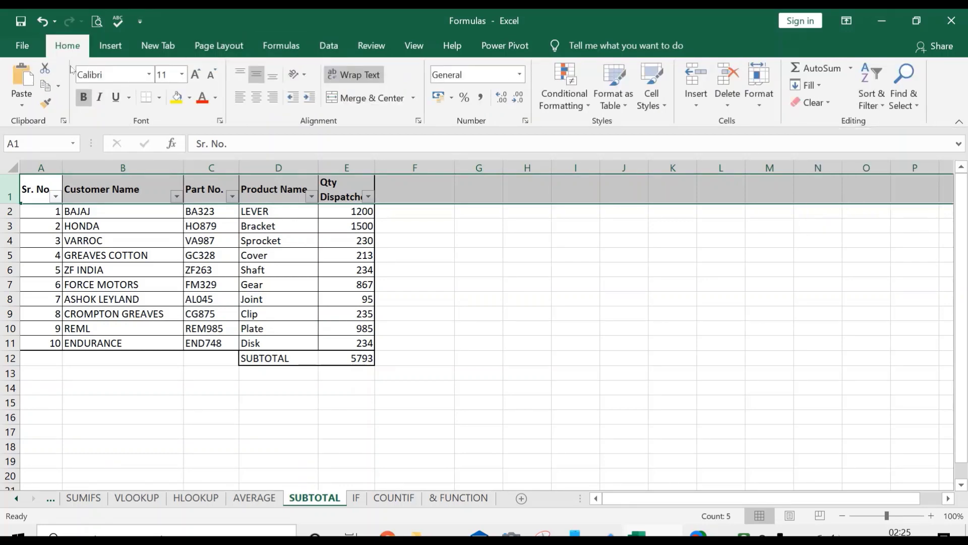
{"action": "left_click", "coordinate": [878, 105]}
{"action": "left_click", "coordinate": [888, 180]}
{"action": "left_click", "coordinate": [414, 284]}
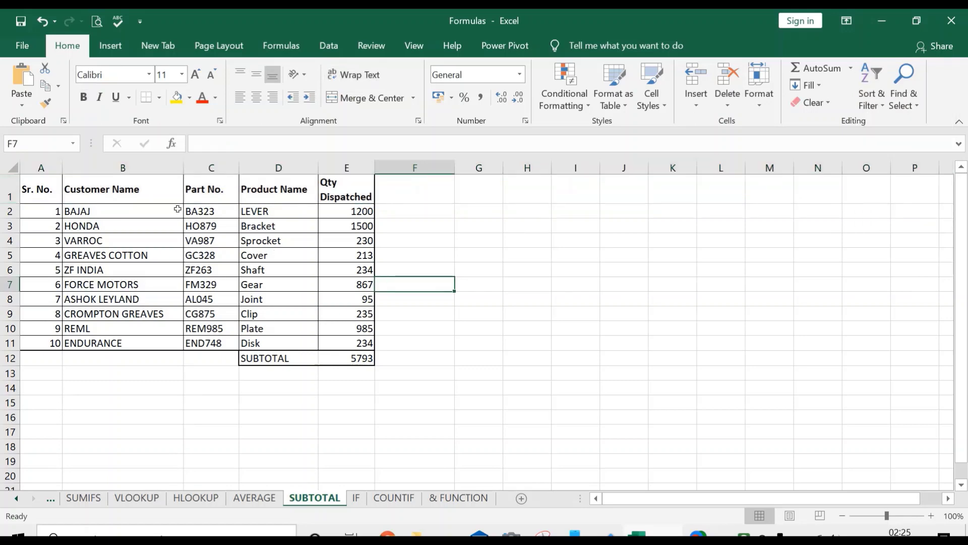
{"action": "left_click", "coordinate": [11, 193]}
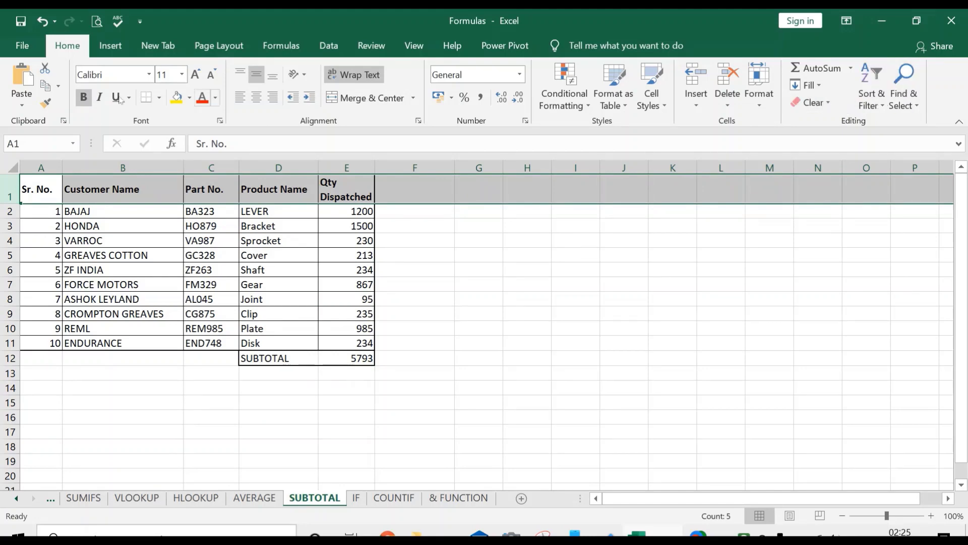
{"action": "left_click", "coordinate": [881, 95]}
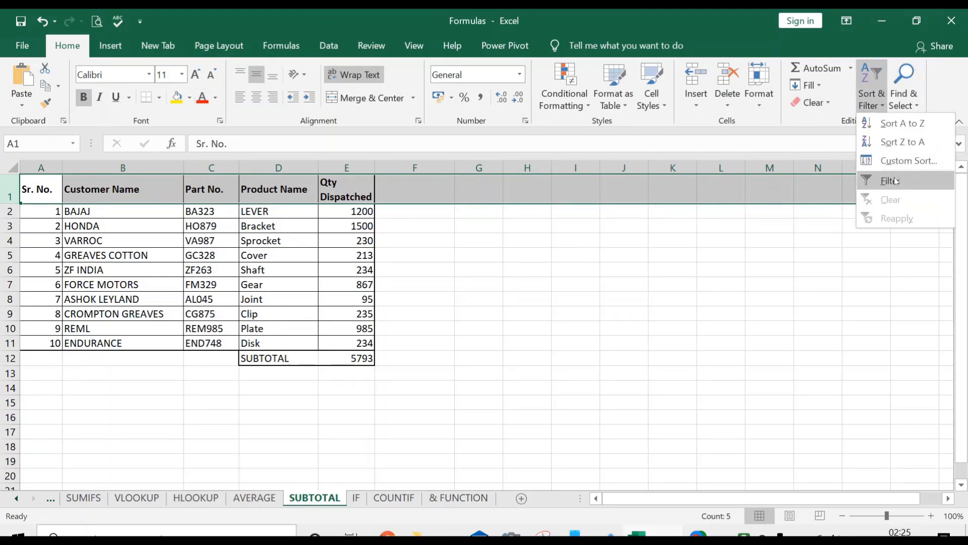
{"action": "left_click", "coordinate": [895, 180]}
{"action": "left_click", "coordinate": [598, 299]}
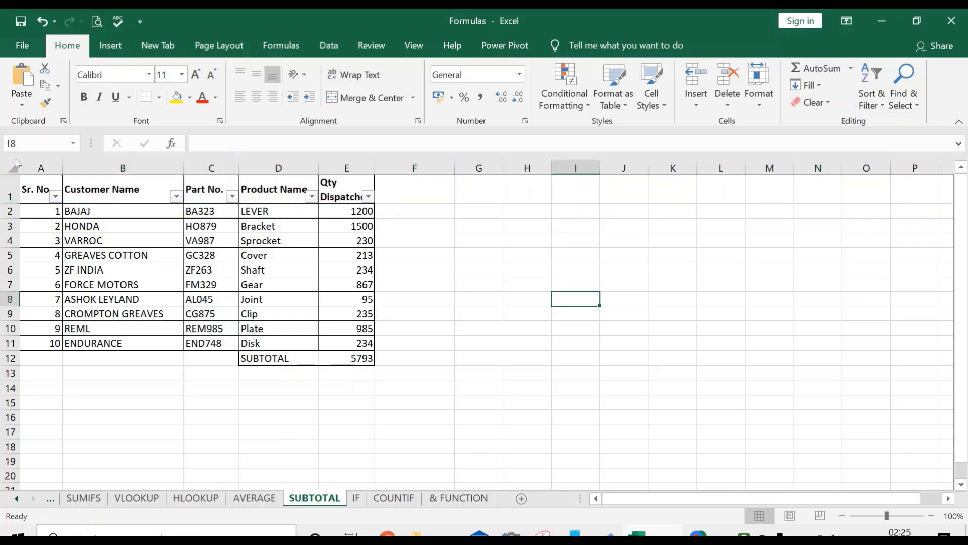
Replace E12 with =SUBTOTAL(9,E2:E11), using function number 9 for SUM
{"action": "left_click", "coordinate": [332, 362]}
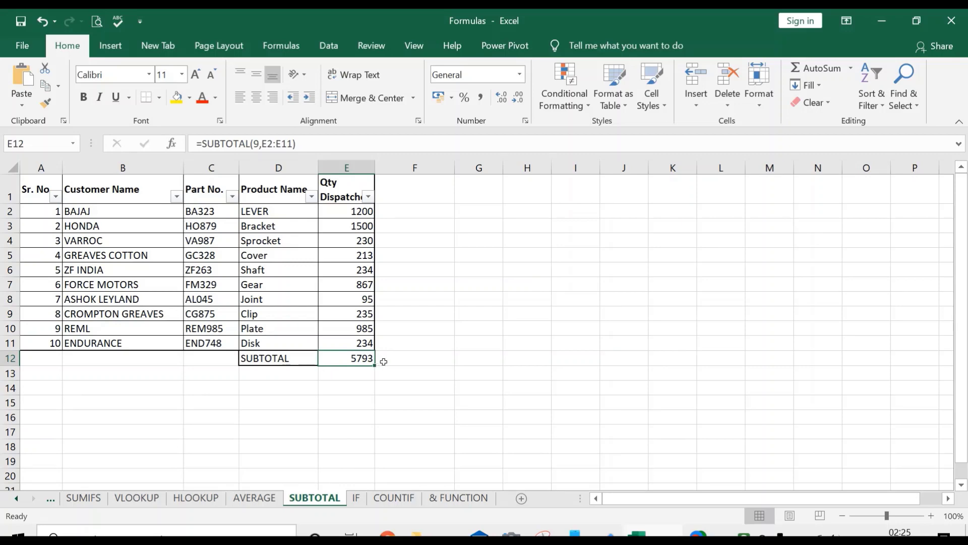
{"action": "key", "text": "Delete"}
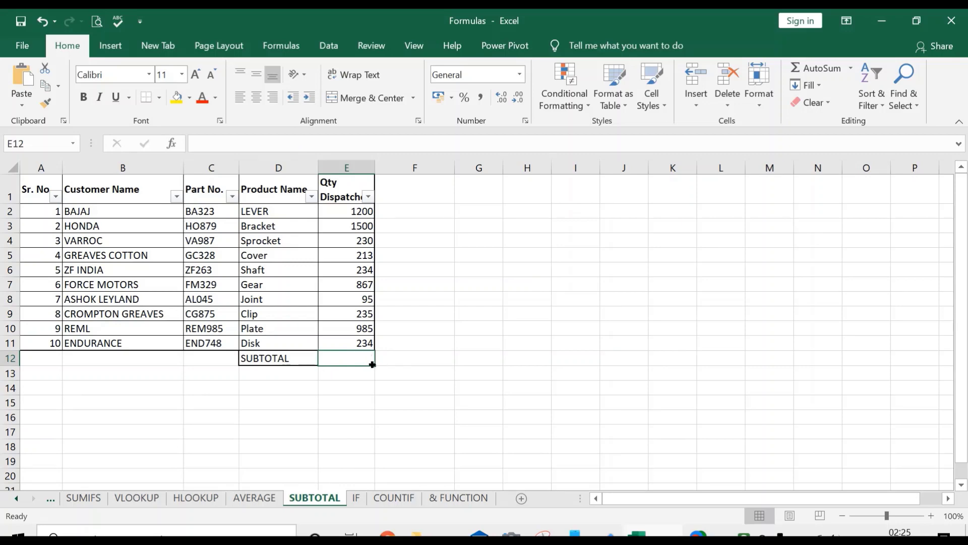
{"action": "type", "text": "="}
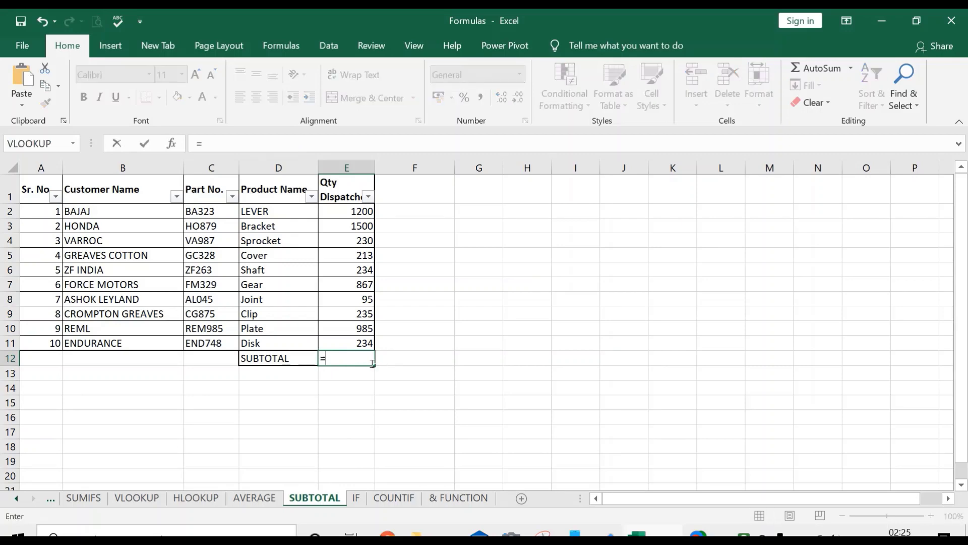
{"action": "type", "text": "sub"}
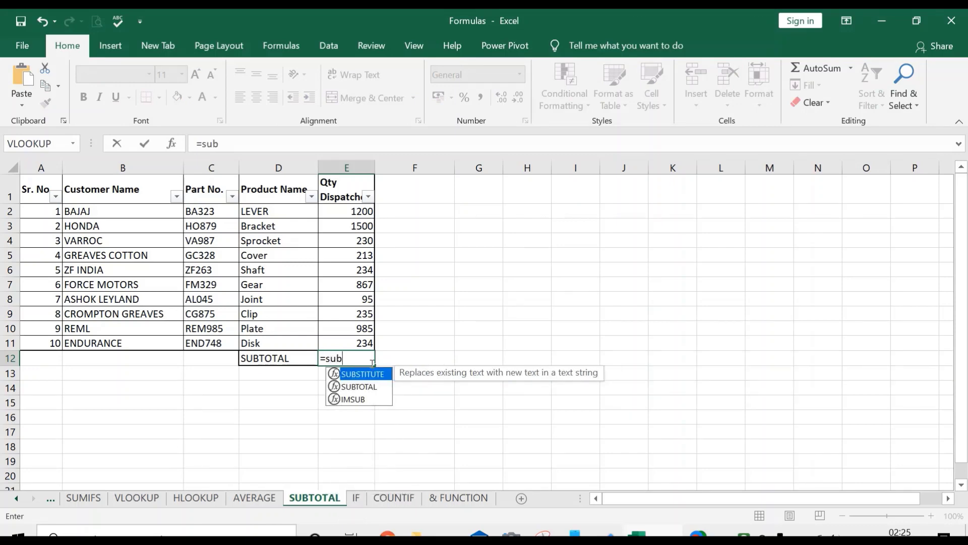
{"action": "double_click", "coordinate": [369, 387]}
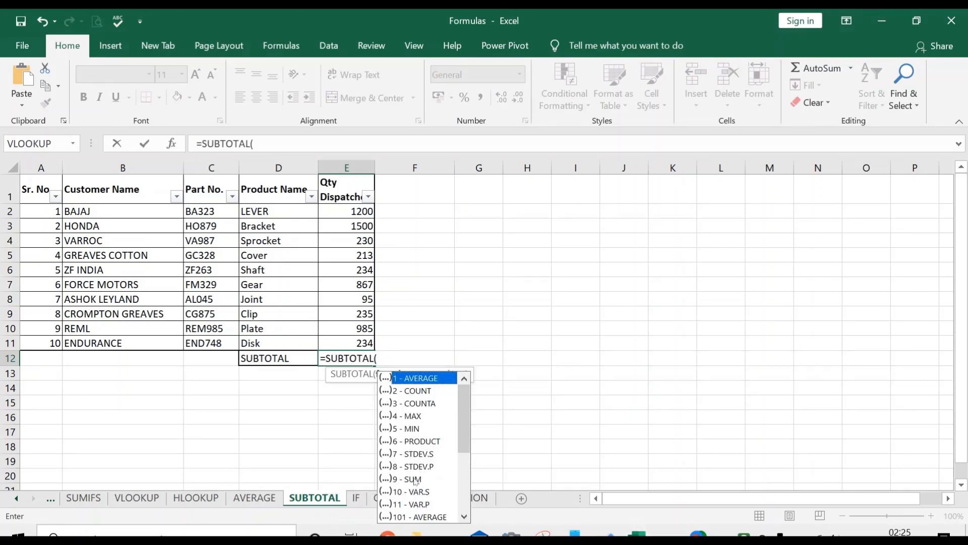
{"action": "mouse_move", "coordinate": [461, 433]}
{"action": "left_mouse_down"}
{"action": "mouse_move", "coordinate": [464, 483]}
{"action": "mouse_move", "coordinate": [485, 425]}
{"action": "mouse_move", "coordinate": [463, 434]}
{"action": "mouse_move", "coordinate": [462, 415]}
{"action": "left_mouse_up"}
{"action": "left_click", "coordinate": [418, 480]}
{"action": "double_click", "coordinate": [411, 479]}
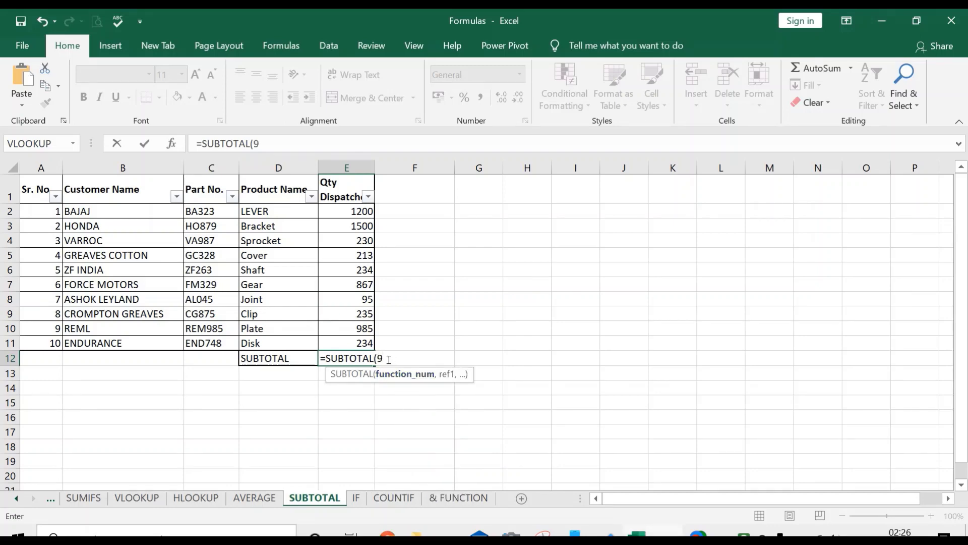
{"action": "type", "text": ","}
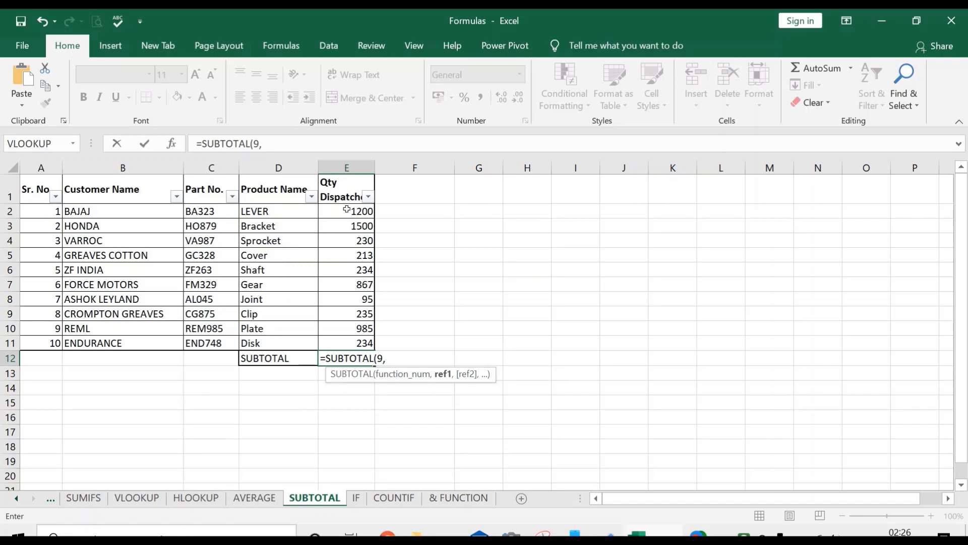
{"action": "left_click_drag", "start_coordinate": [347, 209], "coordinate": [355, 343]}
{"action": "type", "text": ")"}
{"action": "key", "text": "Return"}
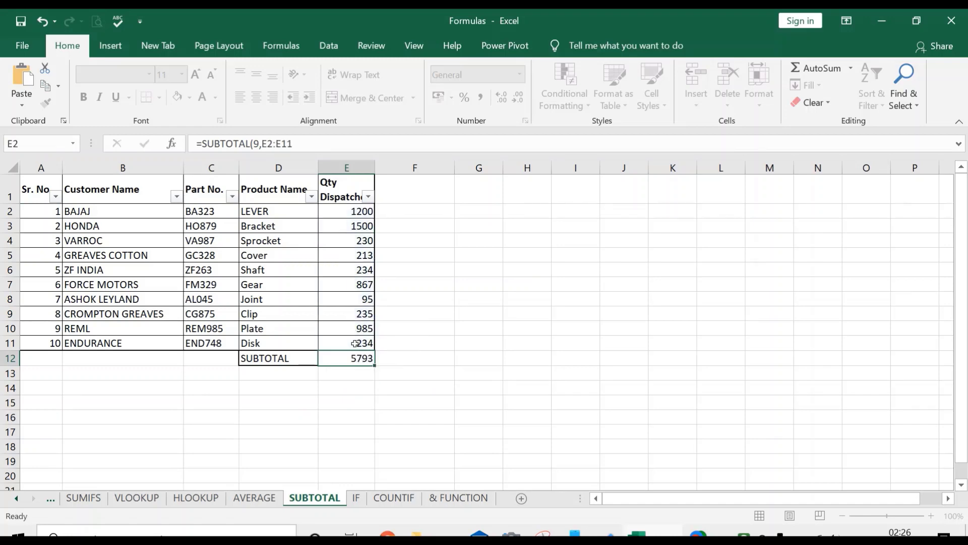
Recheck E12's SUBTOTAL result and start retyping =SUBTOTAL to review the function_num list
{"action": "left_click", "coordinate": [361, 359]}
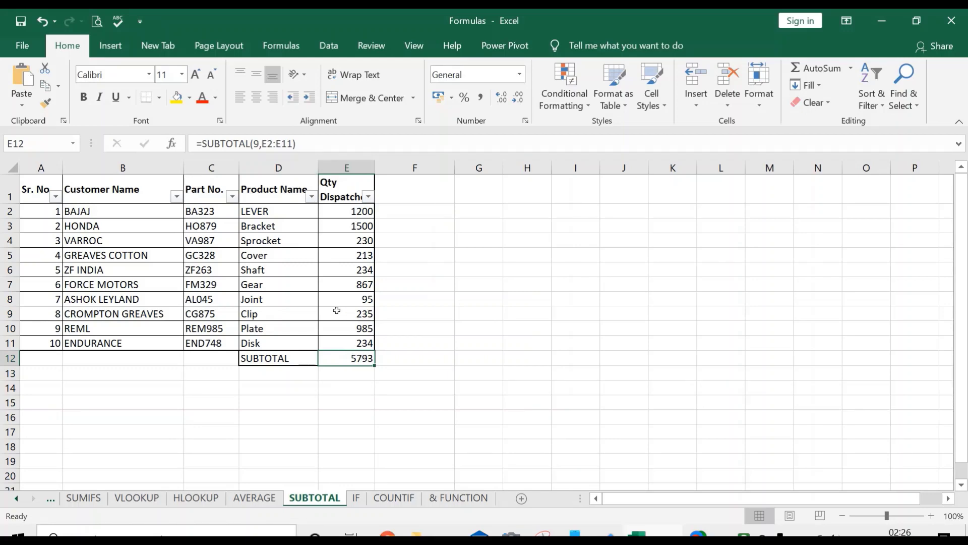
{"action": "left_click", "coordinate": [430, 283]}
{"action": "left_click", "coordinate": [344, 362]}
{"action": "double_click", "coordinate": [352, 359]}
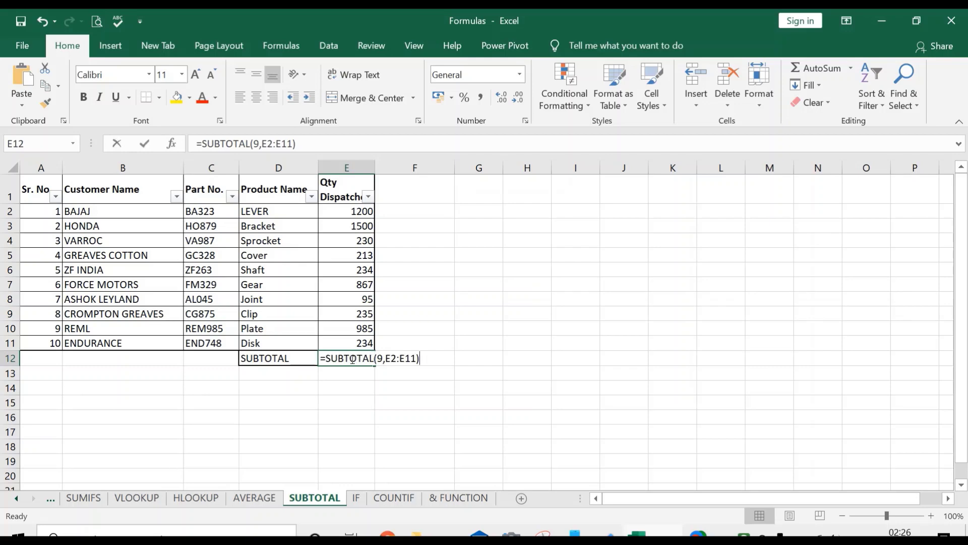
{"action": "type", "text": "=subto"}
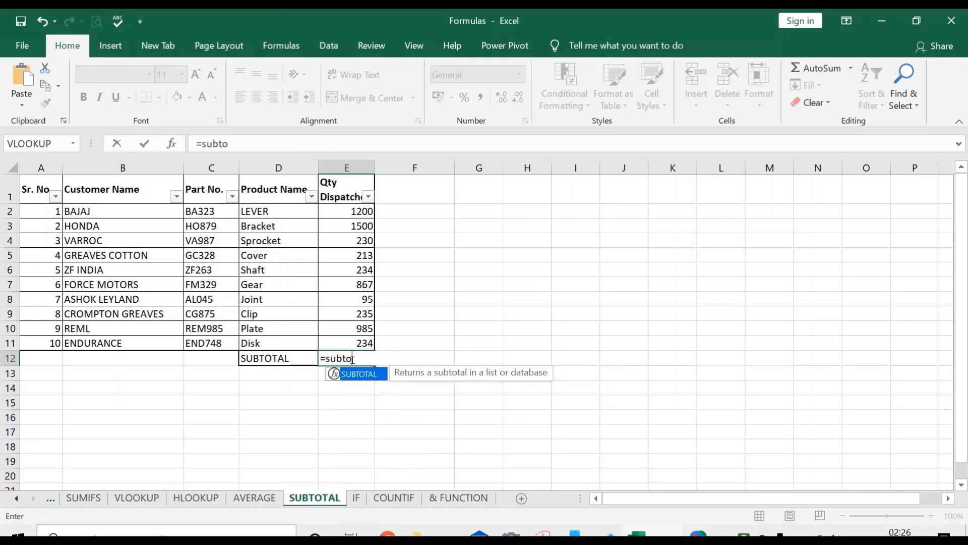
{"action": "double_click", "coordinate": [381, 378]}
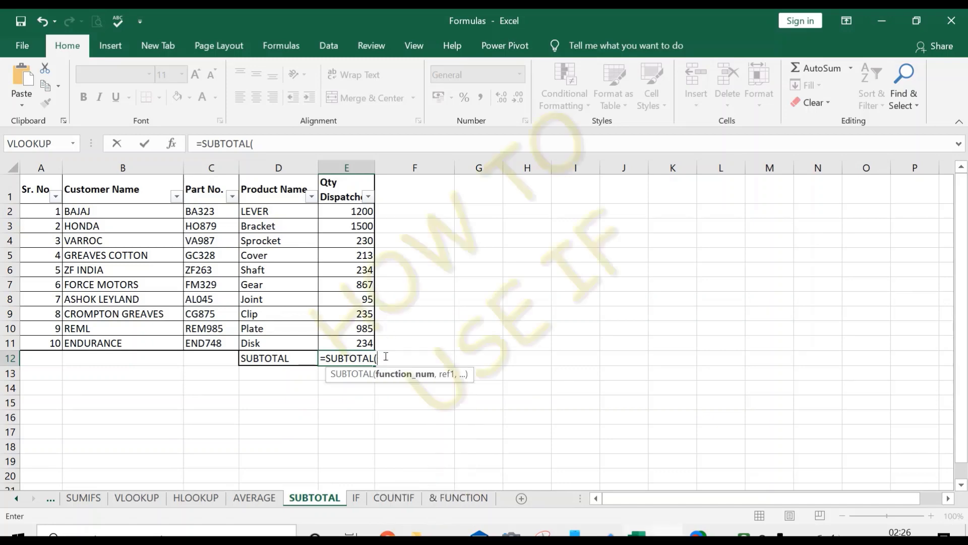
Switch to the IF sheet and highlight the table's headers, Schedule and Qty Dispatched columns
{"action": "left_click", "coordinate": [364, 500]}
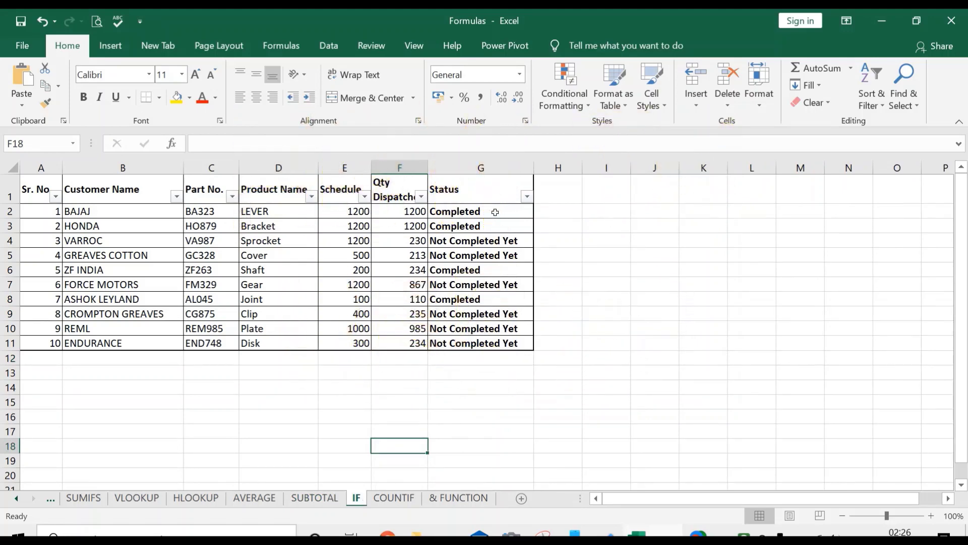
{"action": "left_click_drag", "start_coordinate": [42, 185], "coordinate": [453, 335]}
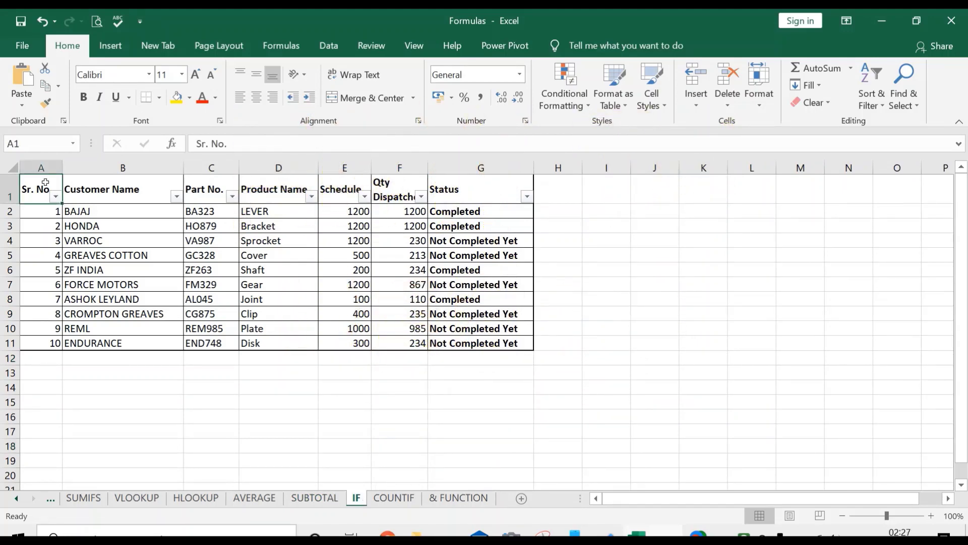
{"action": "left_click", "coordinate": [391, 372]}
{"action": "left_click", "coordinate": [134, 192]}
{"action": "left_click", "coordinate": [223, 190]}
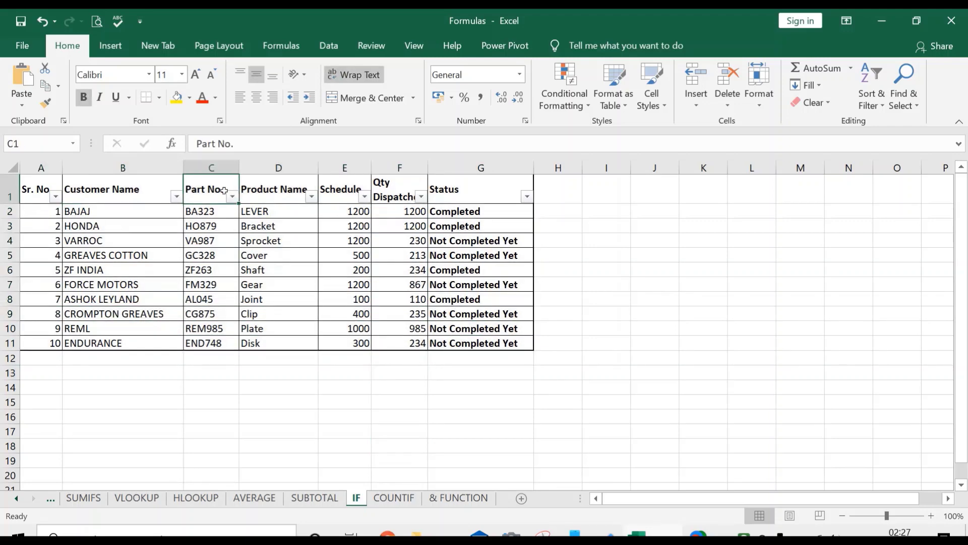
{"action": "left_click", "coordinate": [260, 191]}
{"action": "left_click", "coordinate": [336, 190]}
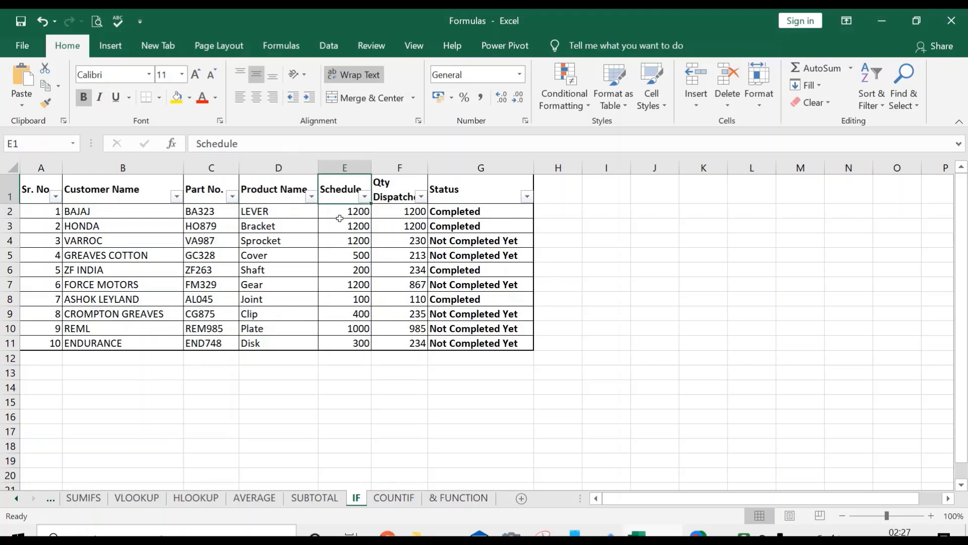
{"action": "left_click_drag", "start_coordinate": [336, 189], "coordinate": [369, 343]}
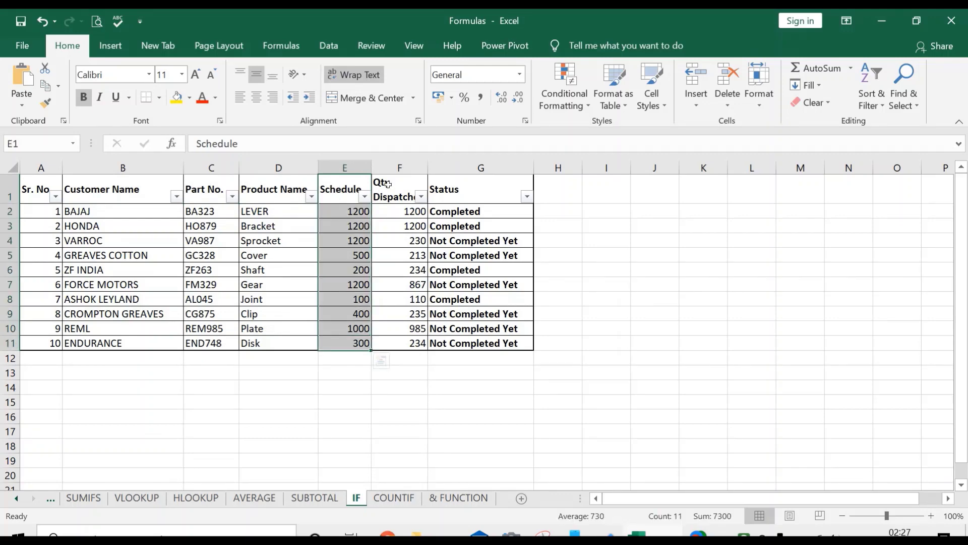
{"action": "left_click_drag", "start_coordinate": [385, 187], "coordinate": [411, 345]}
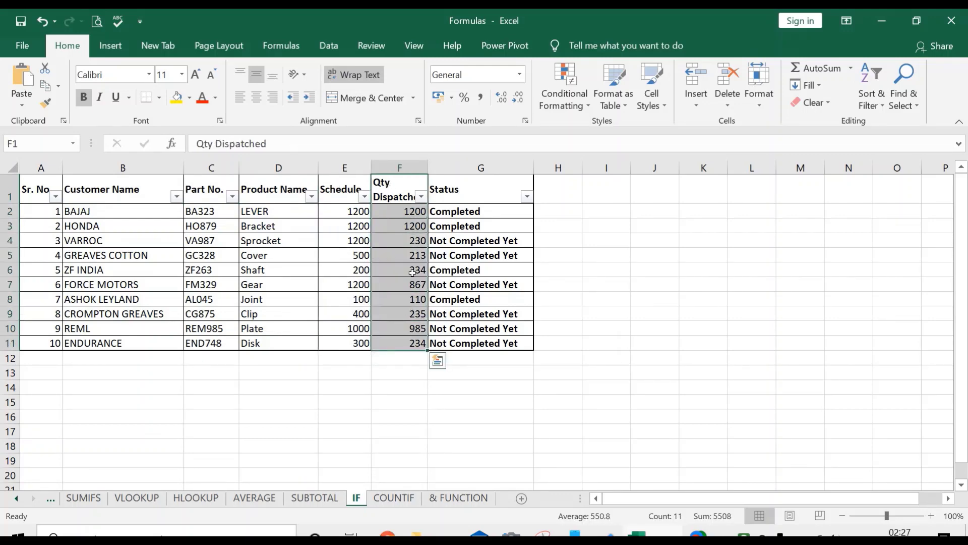
Compare the first order's Schedule and Qty Dispatched values with the IF formula in G2
{"action": "left_click", "coordinate": [343, 225]}
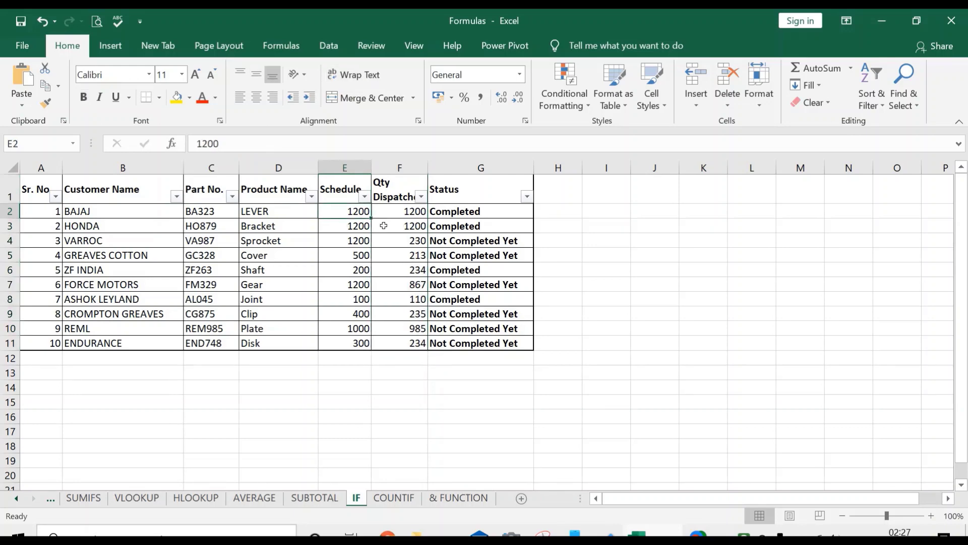
{"action": "left_click", "coordinate": [411, 208]}
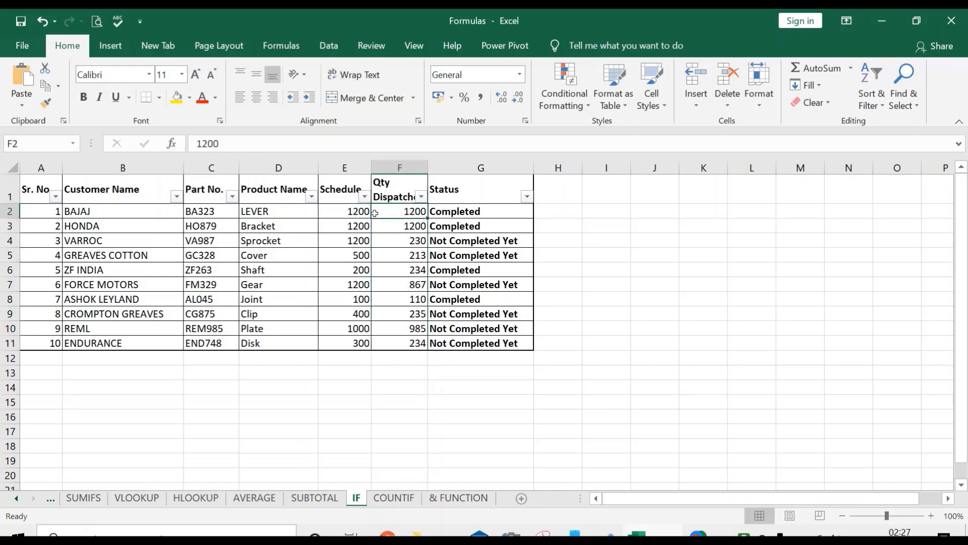
{"action": "left_click", "coordinate": [459, 211]}
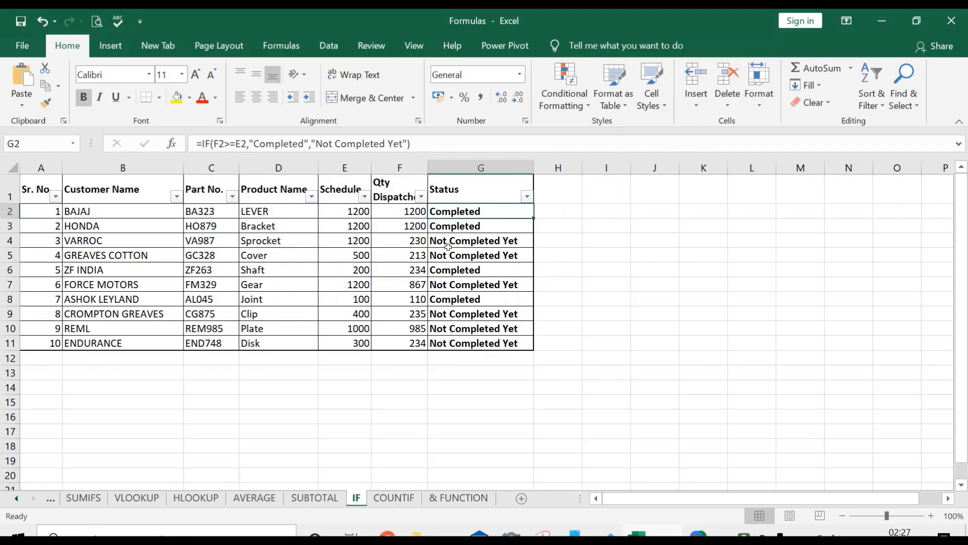
{"action": "left_click", "coordinate": [605, 270]}
{"action": "left_click", "coordinate": [359, 212]}
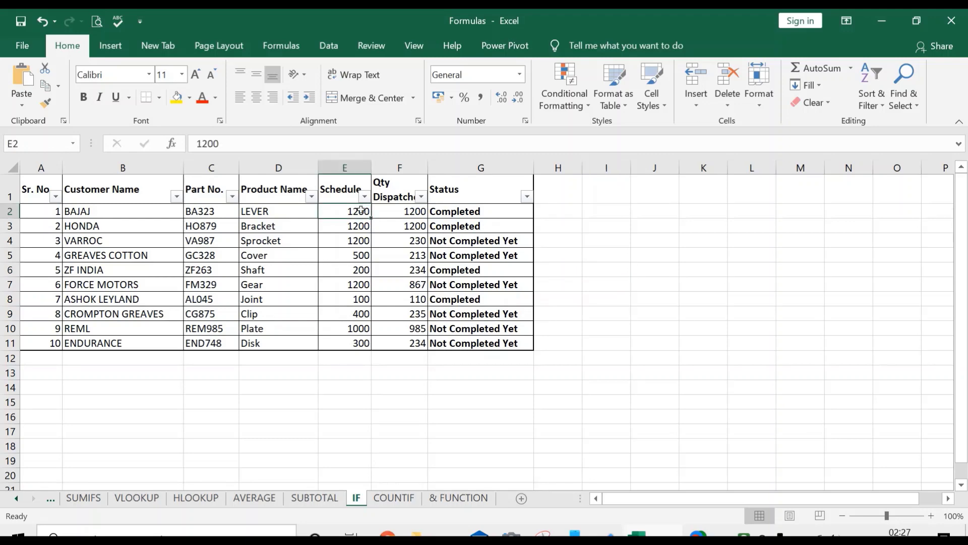
{"action": "left_click", "coordinate": [411, 211]}
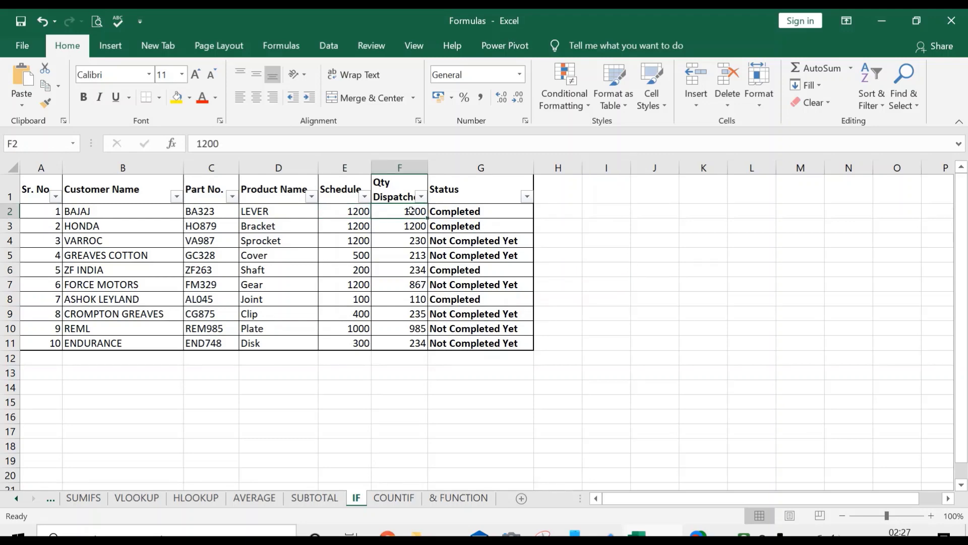
{"action": "left_click", "coordinate": [443, 211]}
Review the Status IF formulas in G3, G4, G5, G8 and G2
{"action": "left_click", "coordinate": [464, 227]}
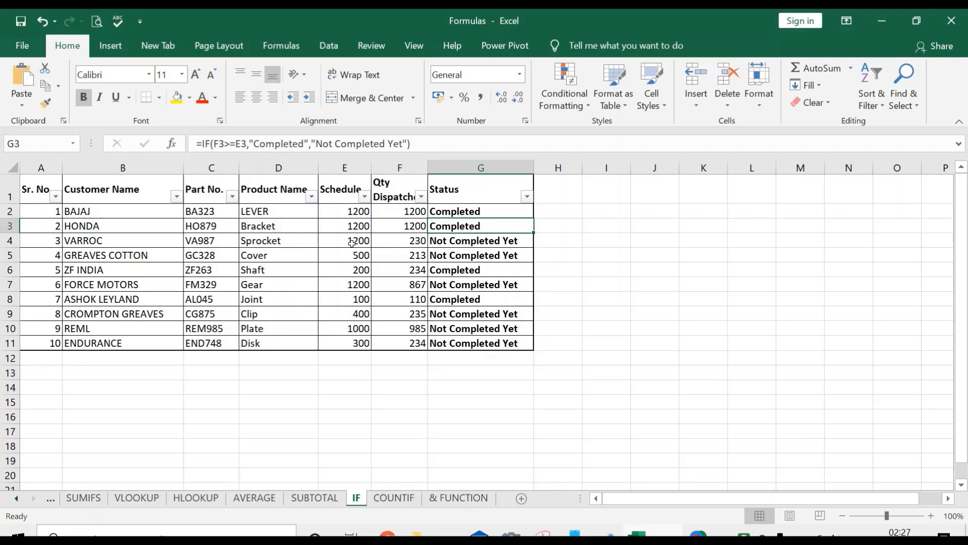
{"action": "left_click", "coordinate": [446, 240]}
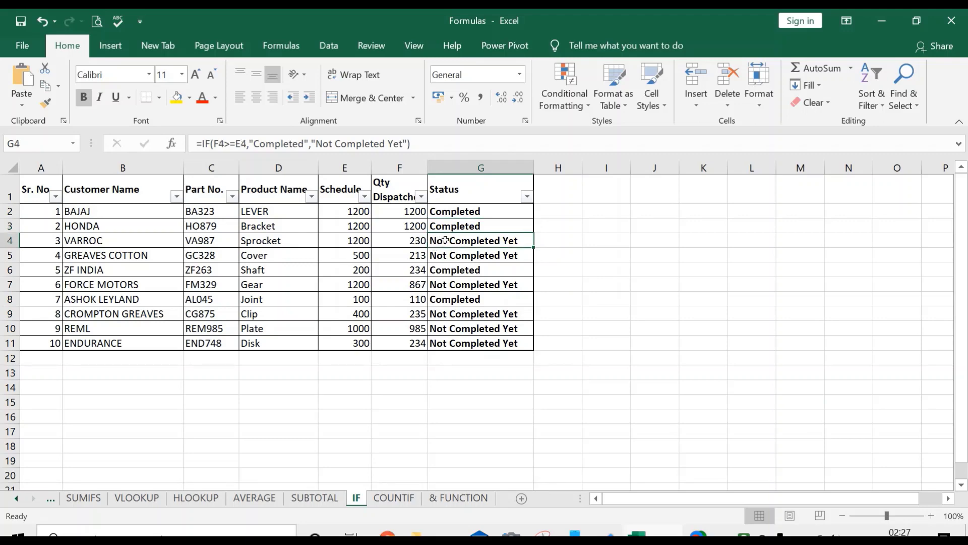
{"action": "left_click", "coordinate": [465, 258]}
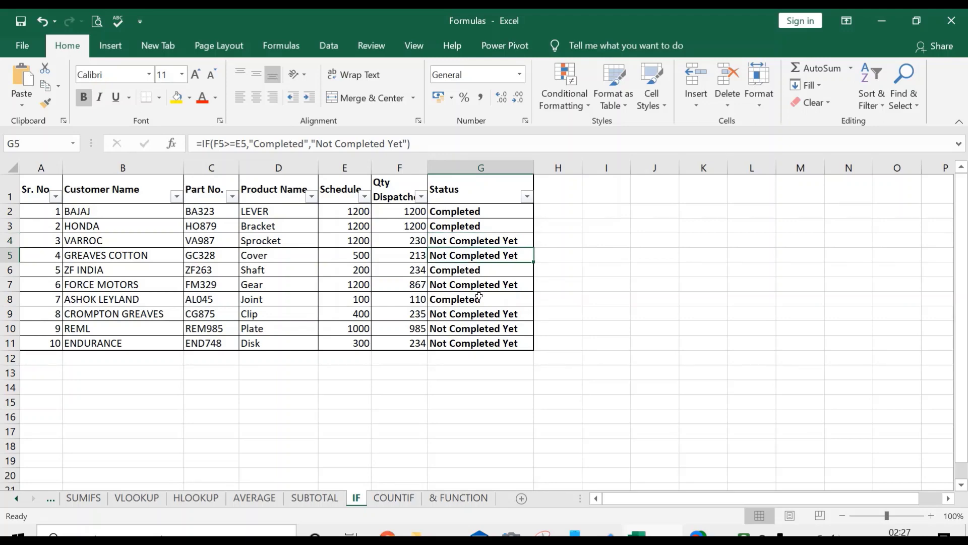
{"action": "left_click", "coordinate": [482, 300]}
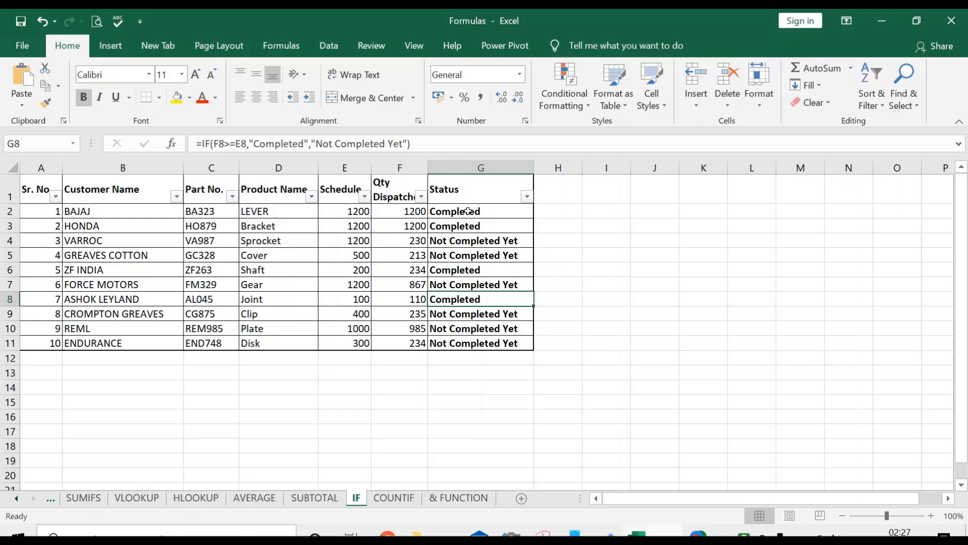
{"action": "left_click", "coordinate": [385, 214]}
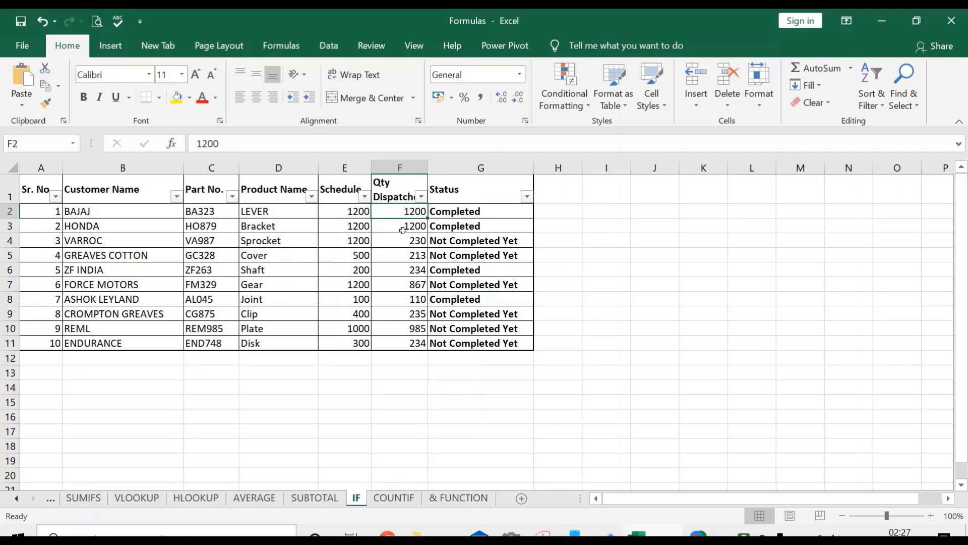
{"action": "left_click", "coordinate": [570, 282]}
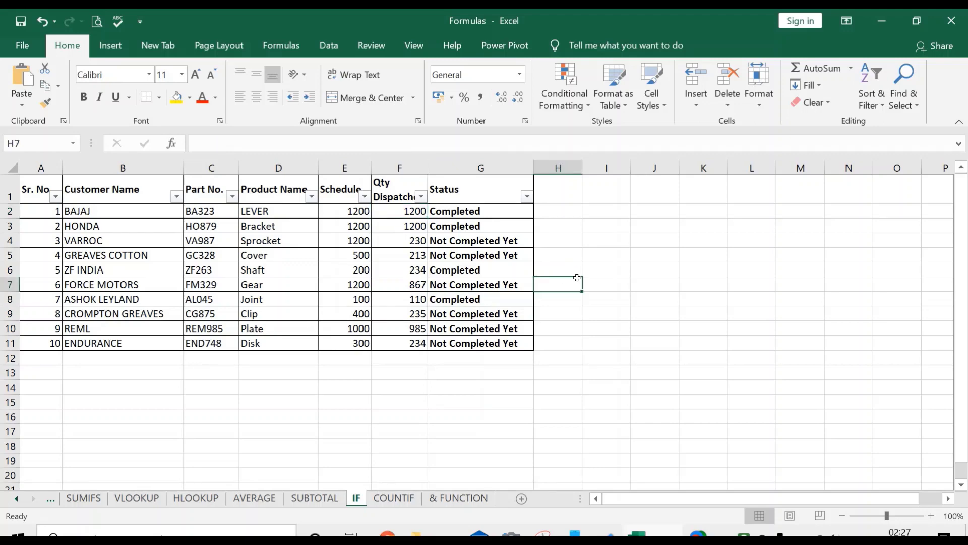
{"action": "left_click", "coordinate": [491, 211]}
{"action": "left_click", "coordinate": [585, 237]}
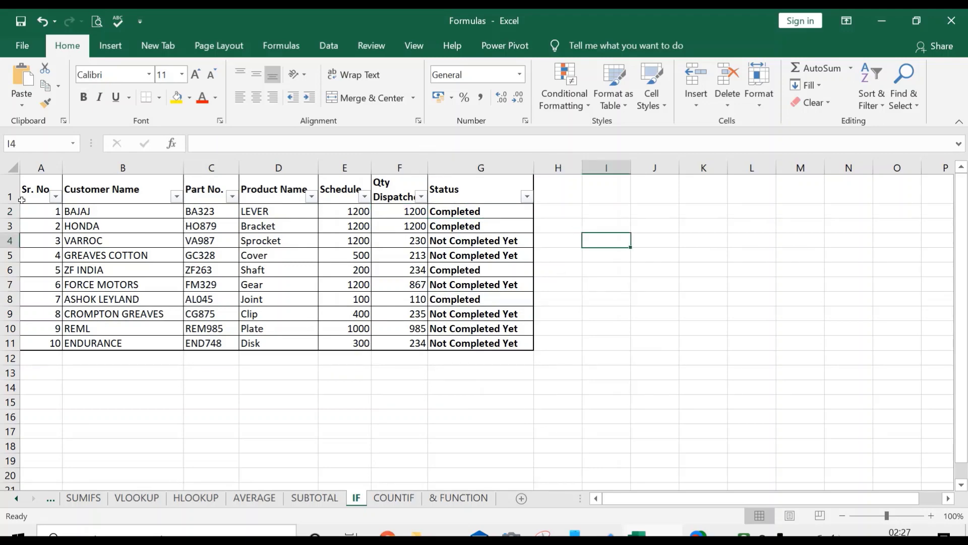
{"action": "mouse_move", "coordinate": [30, 192]}
{"action": "left_mouse_down"}
{"action": "mouse_move", "coordinate": [380, 316]}
{"action": "mouse_move", "coordinate": [525, 345]}
{"action": "left_mouse_up"}
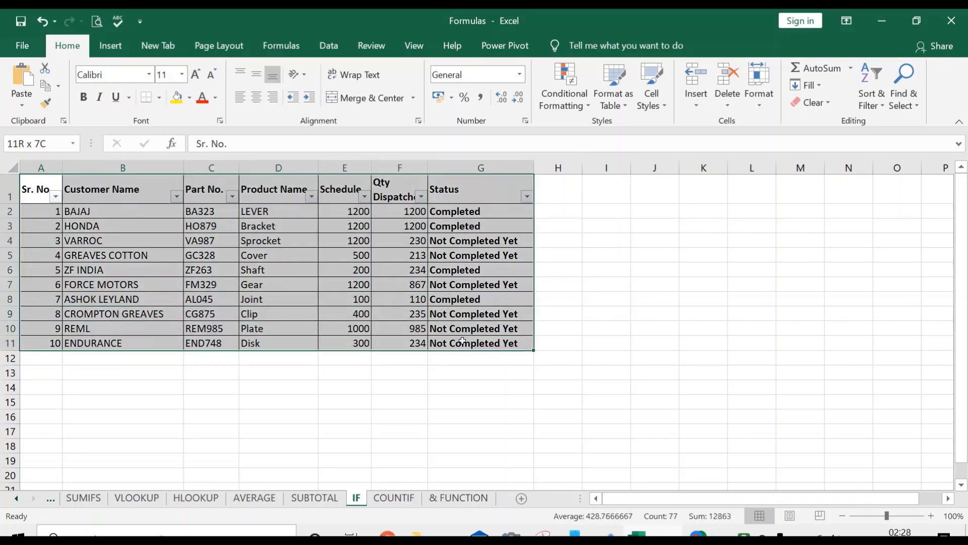
{"action": "left_click", "coordinate": [560, 313]}
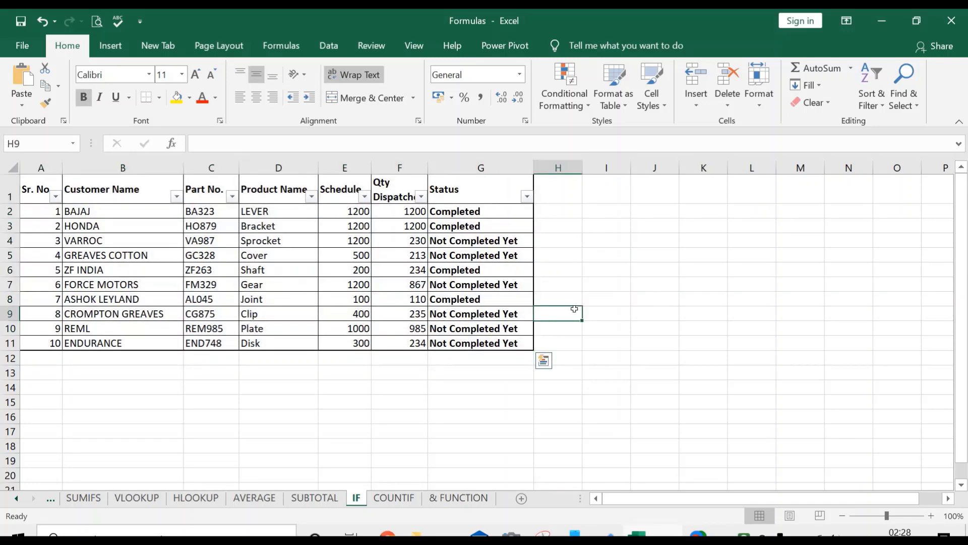
Filter the Status column to show only the Completed orders
{"action": "left_click", "coordinate": [527, 197]}
{"action": "left_click", "coordinate": [398, 356]}
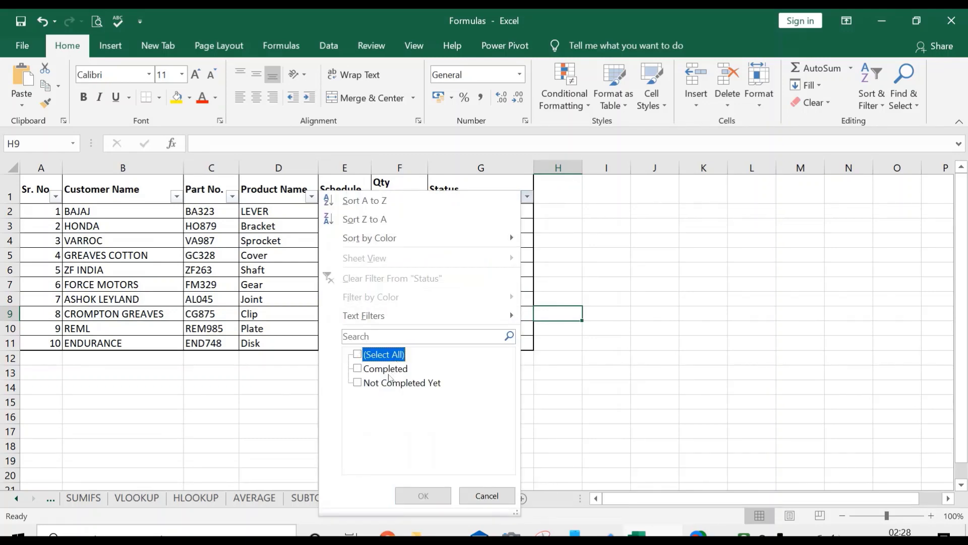
{"action": "left_click", "coordinate": [391, 374]}
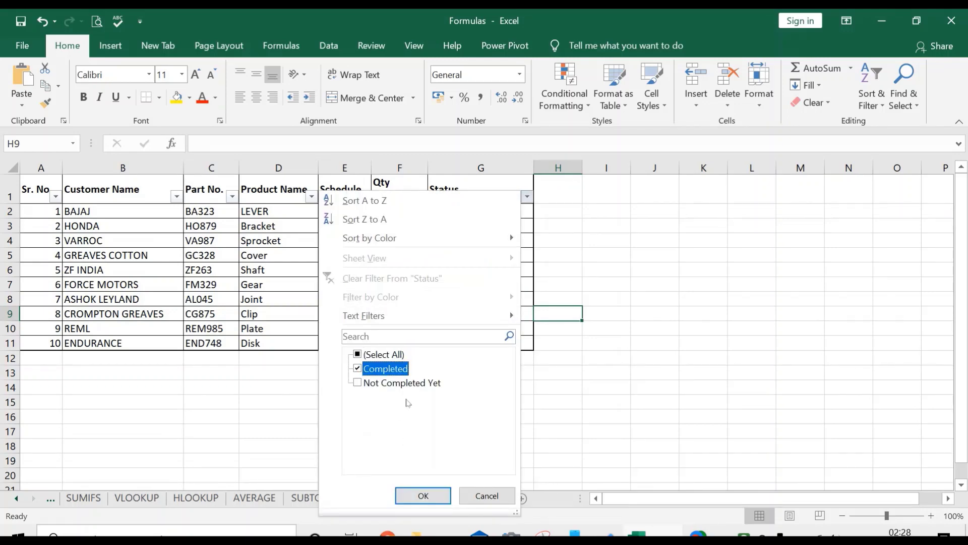
{"action": "left_click", "coordinate": [423, 496]}
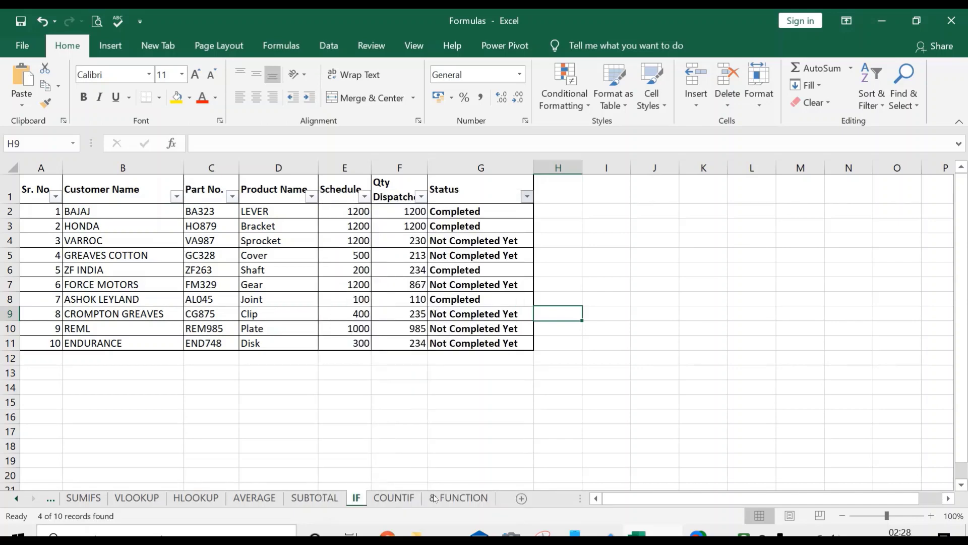
{"action": "left_click_drag", "start_coordinate": [105, 211], "coordinate": [111, 256]}
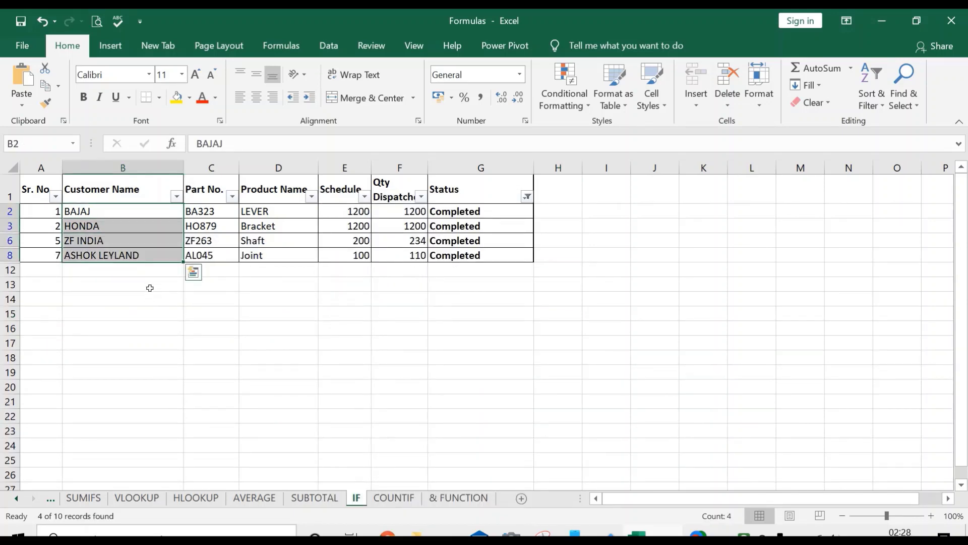
{"action": "left_click", "coordinate": [290, 368]}
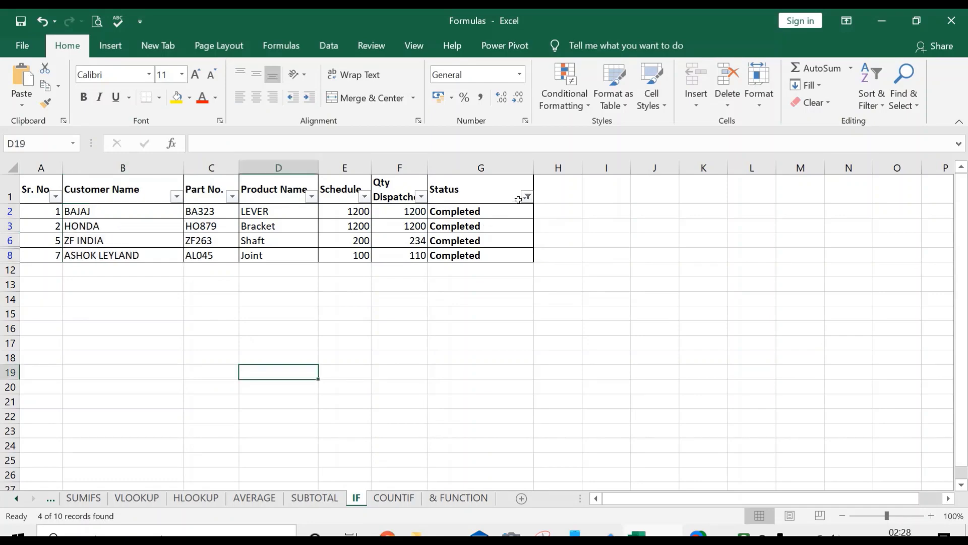
Switch the Status filter to show only the Not Completed Yet orders
{"action": "left_click", "coordinate": [527, 196]}
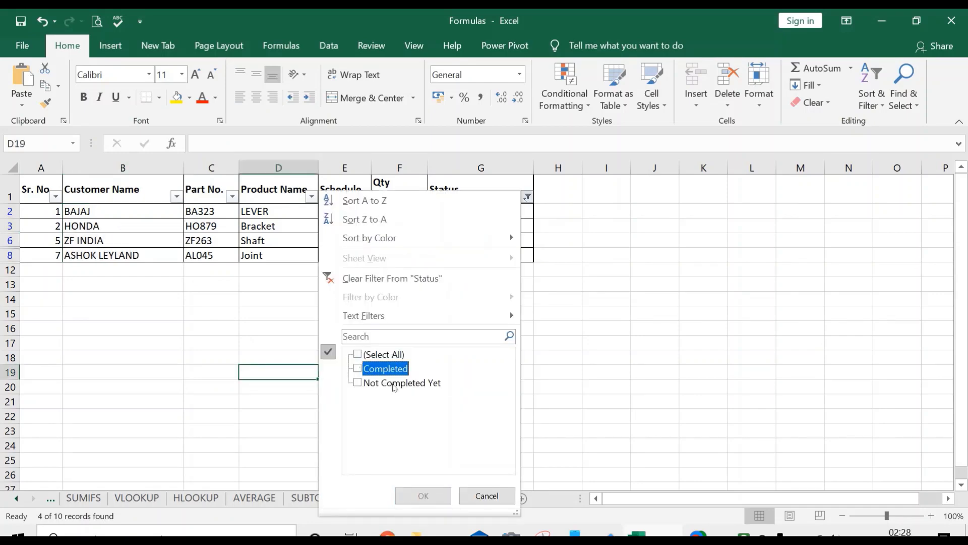
{"action": "left_click", "coordinate": [386, 369]}
{"action": "left_click", "coordinate": [399, 382]}
{"action": "left_click", "coordinate": [429, 496]}
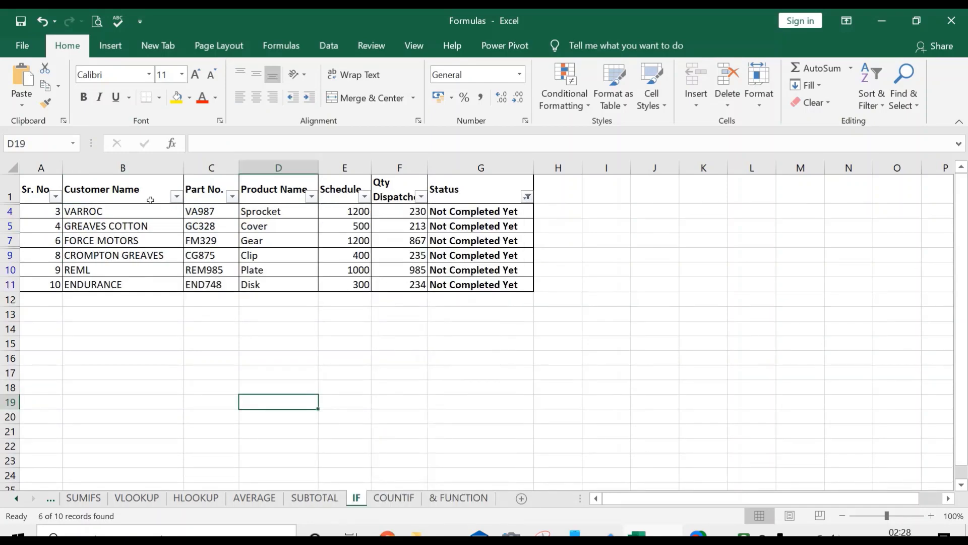
{"action": "left_click_drag", "start_coordinate": [169, 208], "coordinate": [126, 285]}
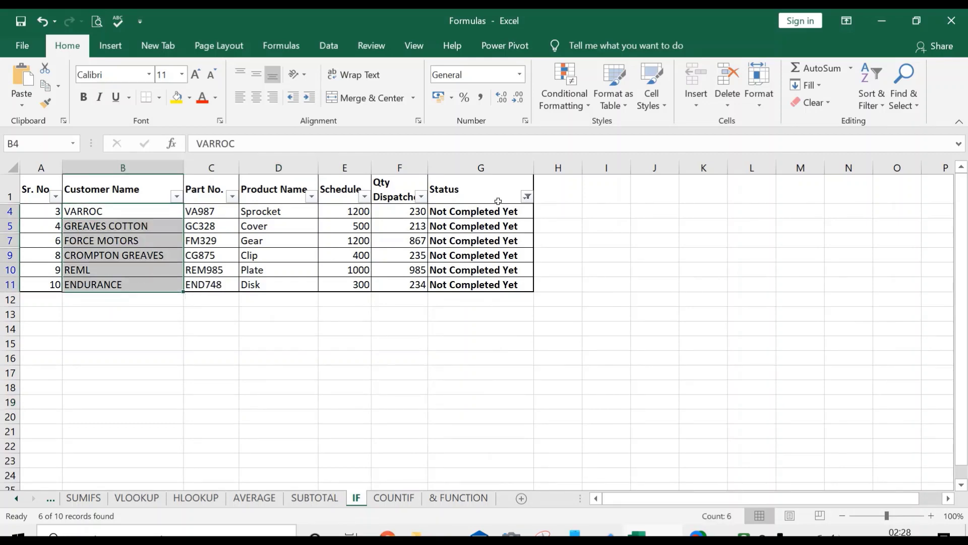
Select All in the Status filter so all ten orders show again
{"action": "left_click", "coordinate": [526, 196]}
{"action": "left_click", "coordinate": [384, 355]}
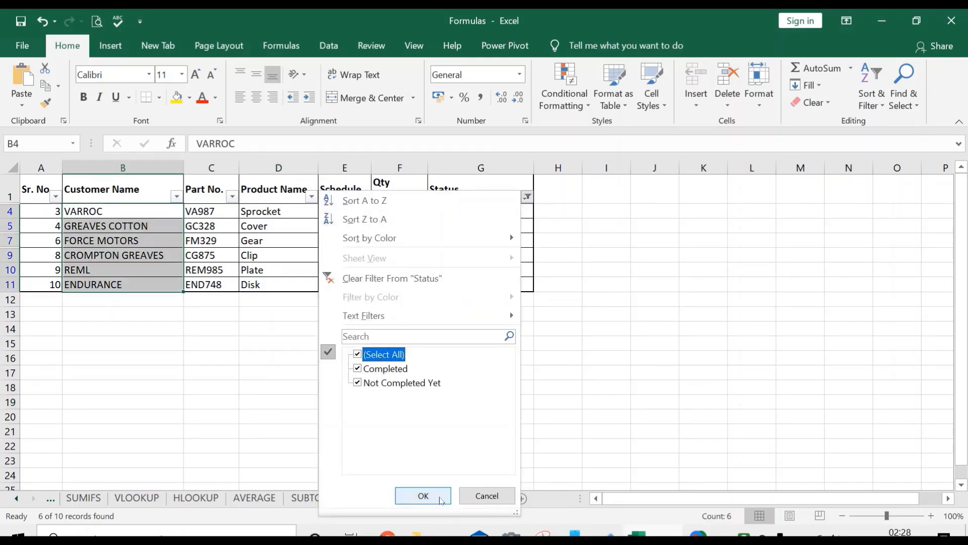
{"action": "left_click", "coordinate": [428, 495]}
Delete the IF results in G2:G11, then select G2 for a new formula
{"action": "left_click", "coordinate": [456, 216]}
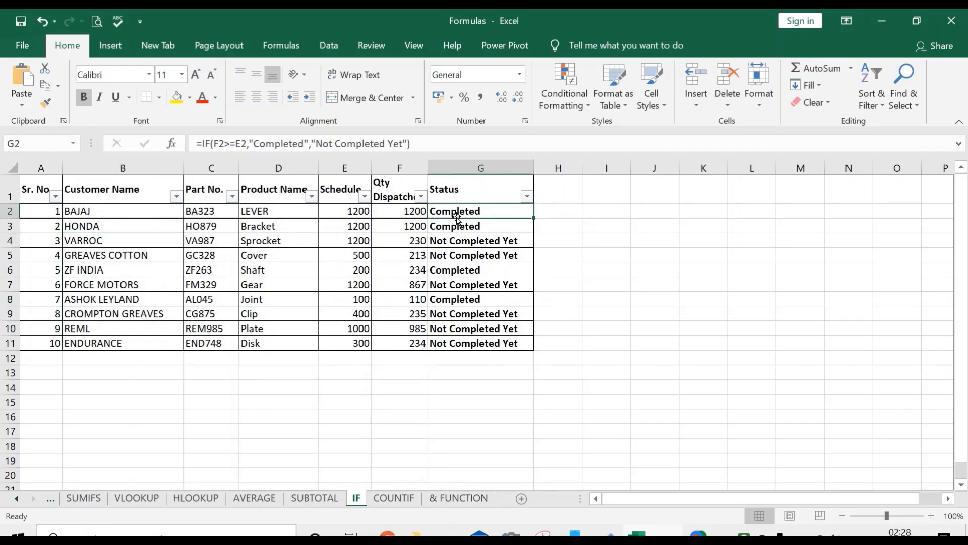
{"action": "left_click_drag", "start_coordinate": [456, 214], "coordinate": [477, 328]}
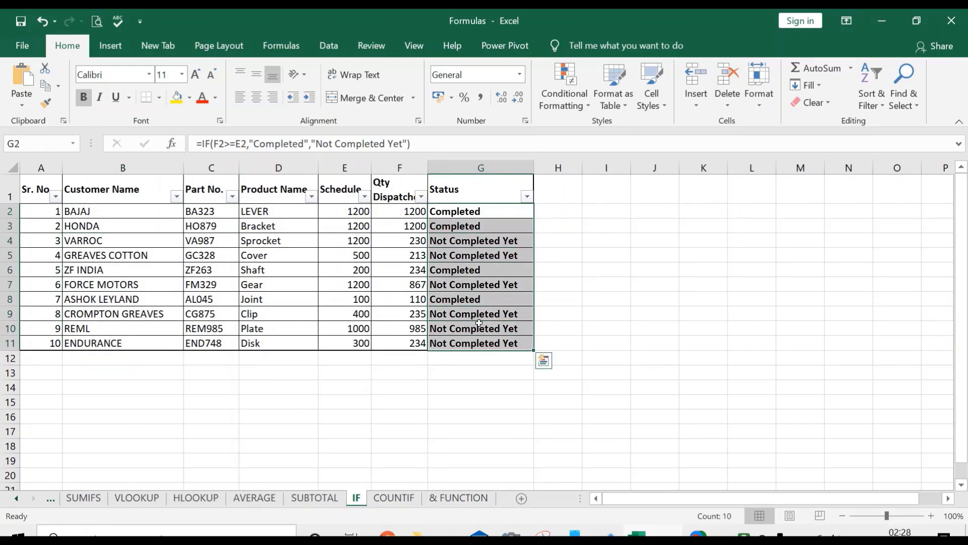
{"action": "key", "text": "Delete"}
{"action": "left_click", "coordinate": [350, 207]}
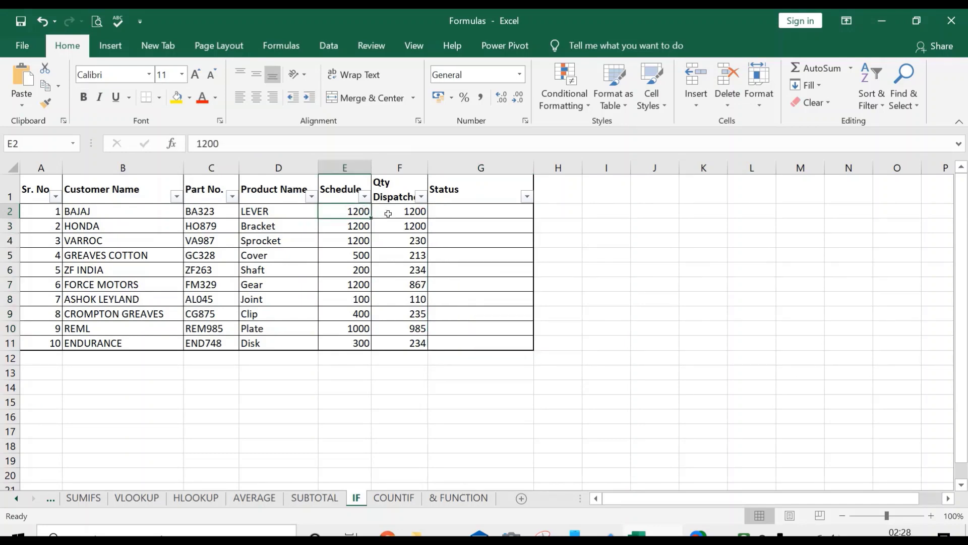
{"action": "left_click", "coordinate": [417, 211]}
{"action": "left_click", "coordinate": [469, 215]}
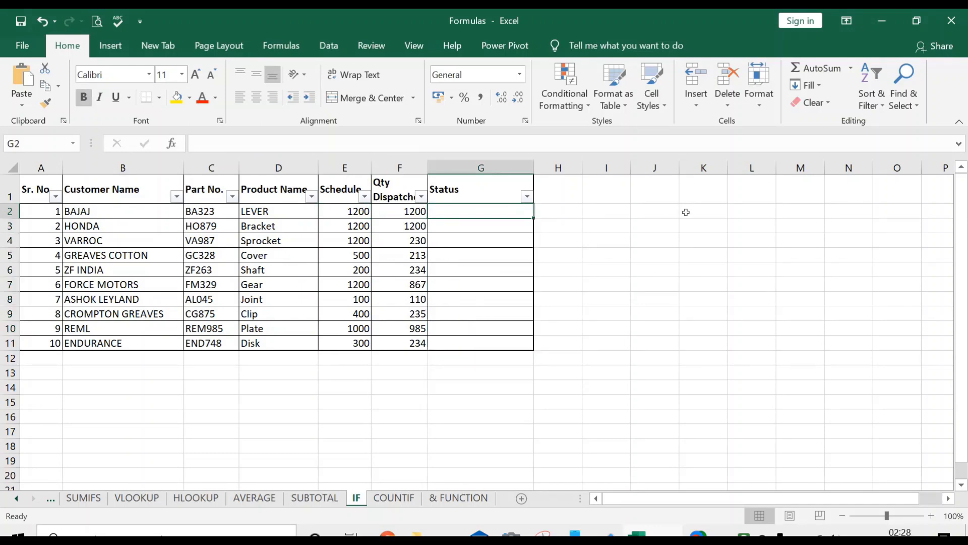
Enter =IF(F2=>E2, in G2, referencing F2 and E2 by clicking
{"action": "type", "text": "="}
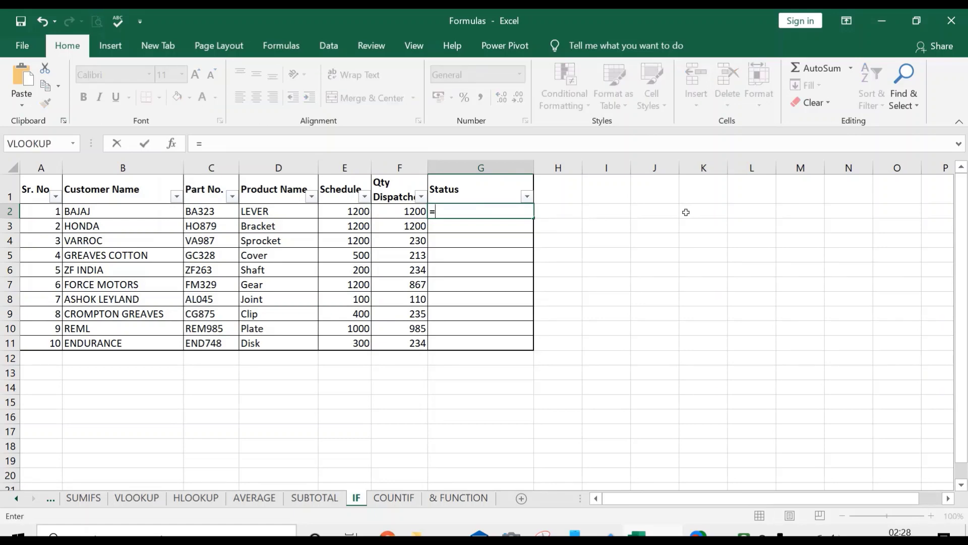
{"action": "type", "text": "if"}
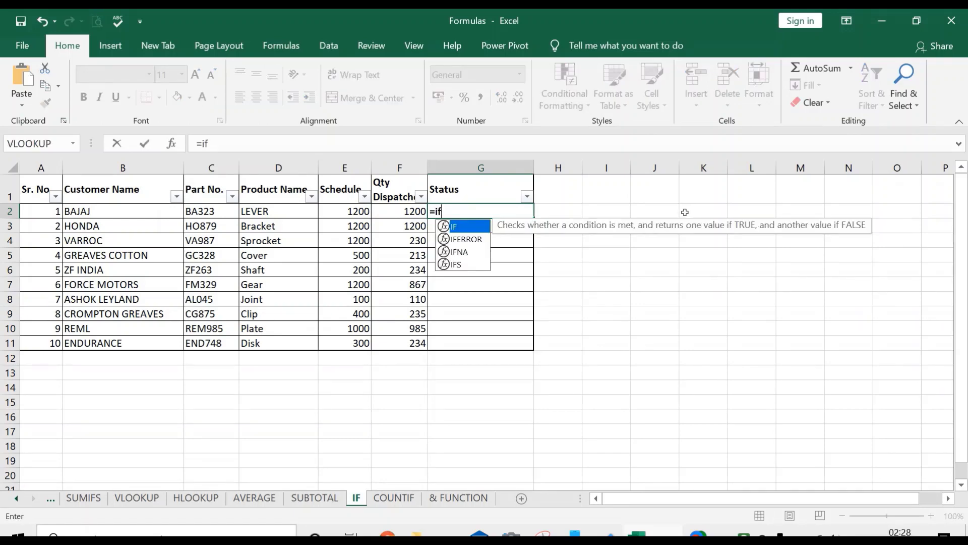
{"action": "double_click", "coordinate": [481, 231]}
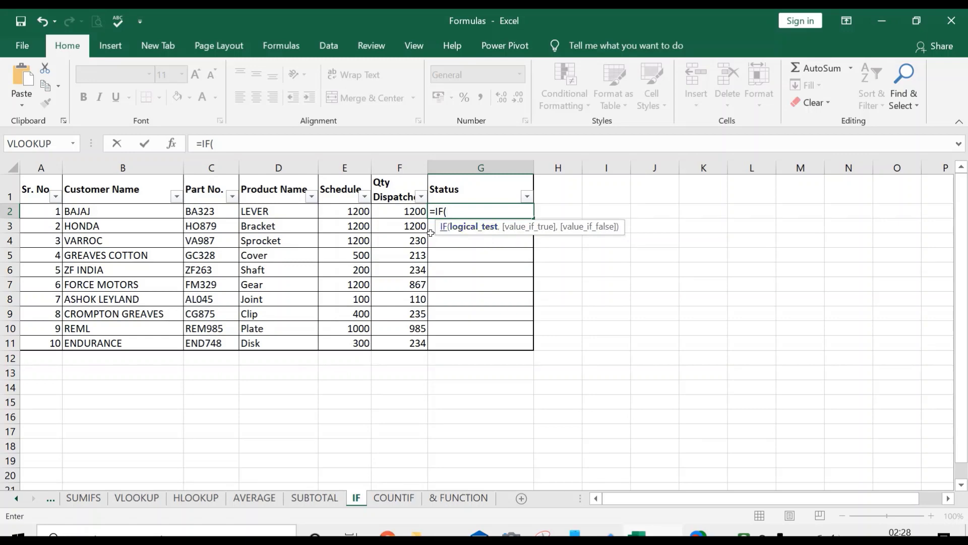
{"action": "left_click", "coordinate": [400, 211]}
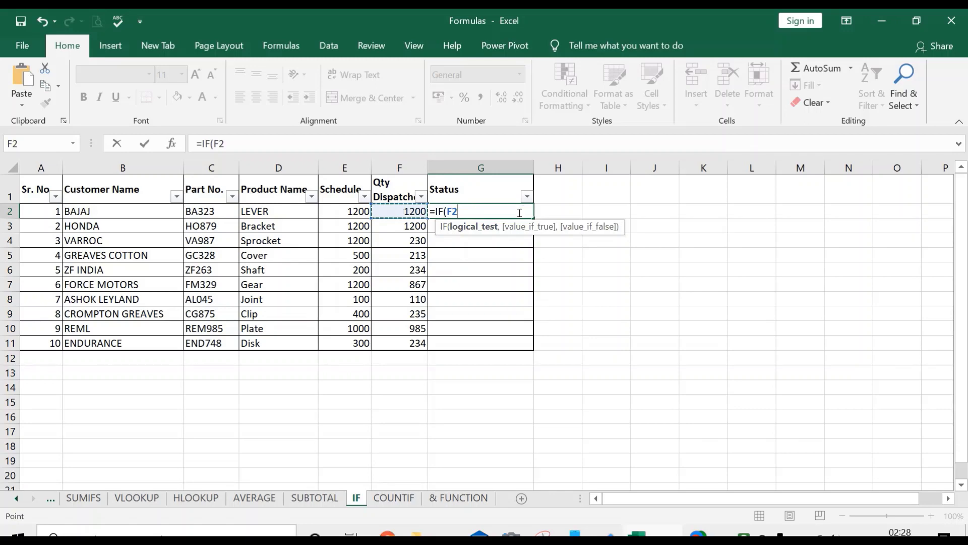
{"action": "type", "text": "=>"}
{"action": "left_click", "coordinate": [355, 213]}
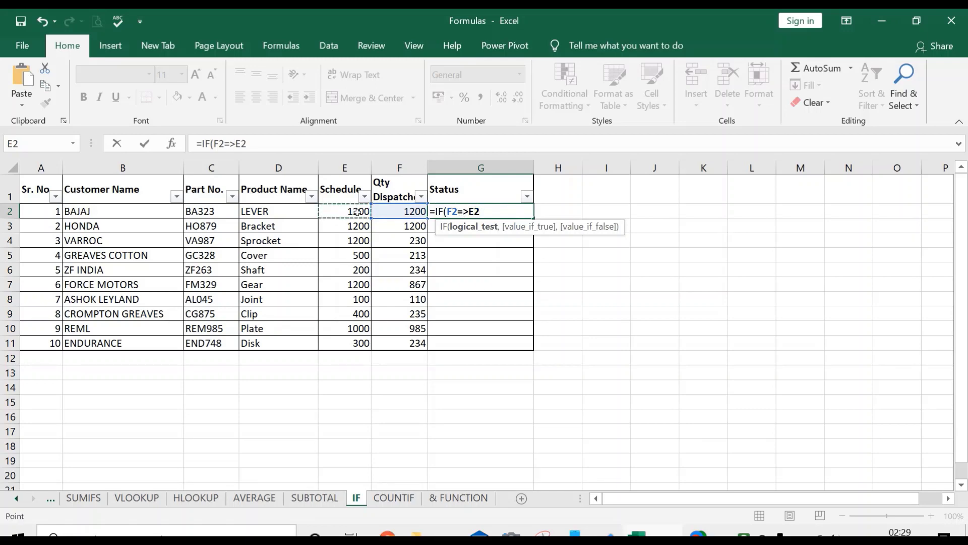
{"action": "type", "text": ","}
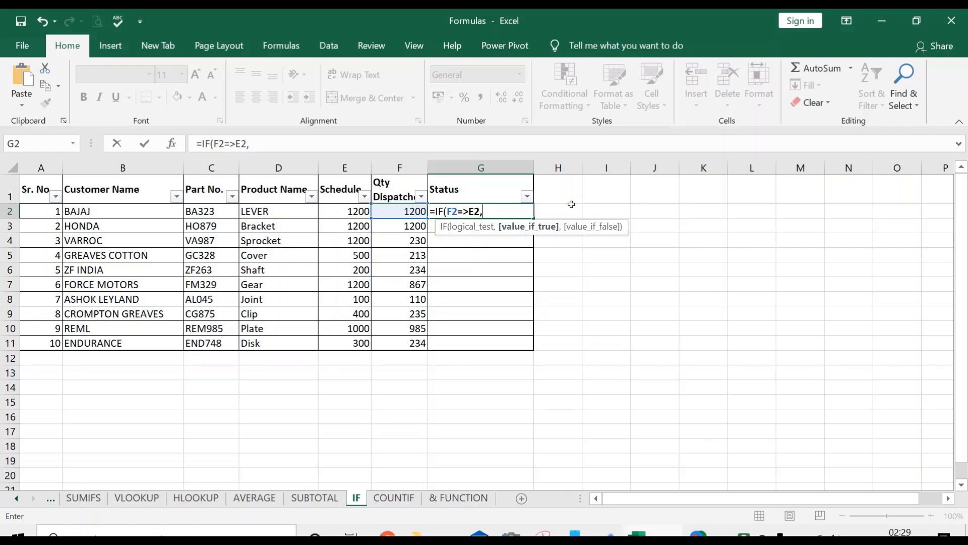
Type the IF results "complated" and "Not Complated Yet" into the G2 formula
{"action": "type", "text": "\""}
{"action": "type", "text": "c"}
{"action": "type", "text": "omplate"}
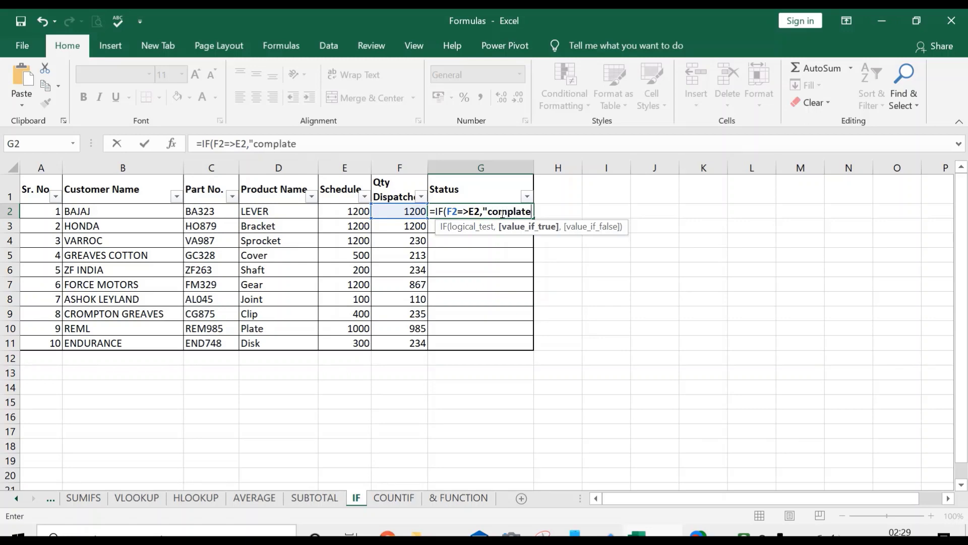
{"action": "type", "text": "d"}
{"action": "type", "text": "\""}
{"action": "type", "text": ","}
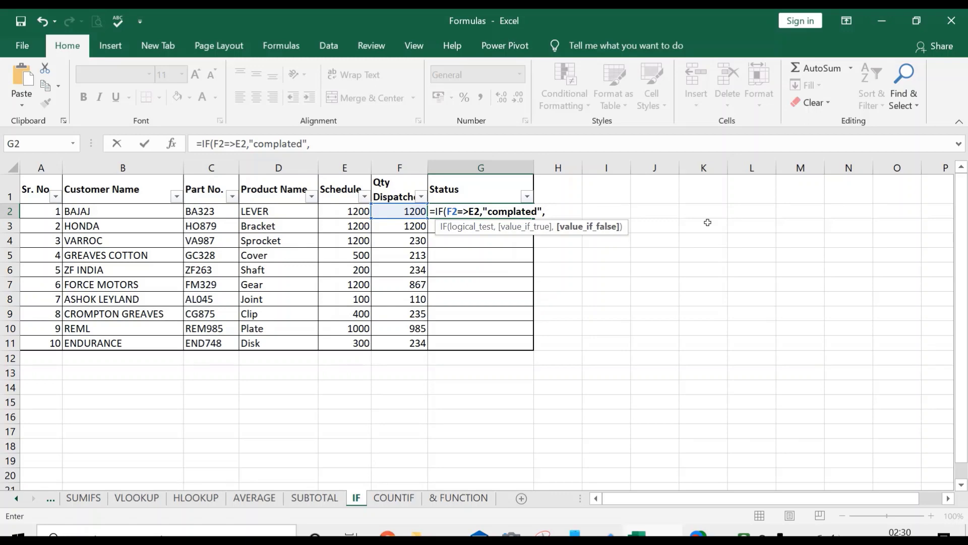
{"action": "type", "text": "\""}
{"action": "type", "text": "NO"}
{"action": "key", "text": "BackSpace"}
{"action": "type", "text": "ot"}
{"action": "type", "text": " Compla"}
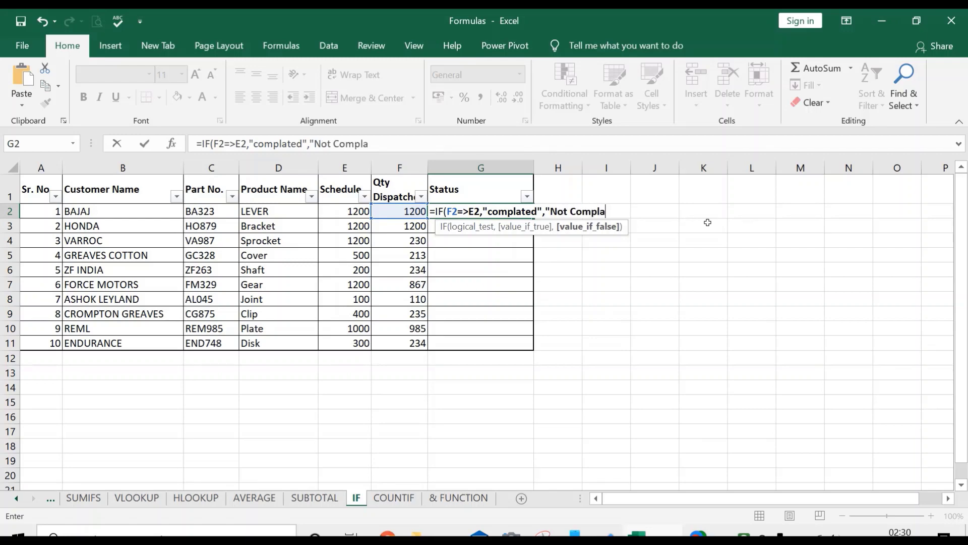
{"action": "type", "text": "ted Yet"}
{"action": "type", "text": "\""}
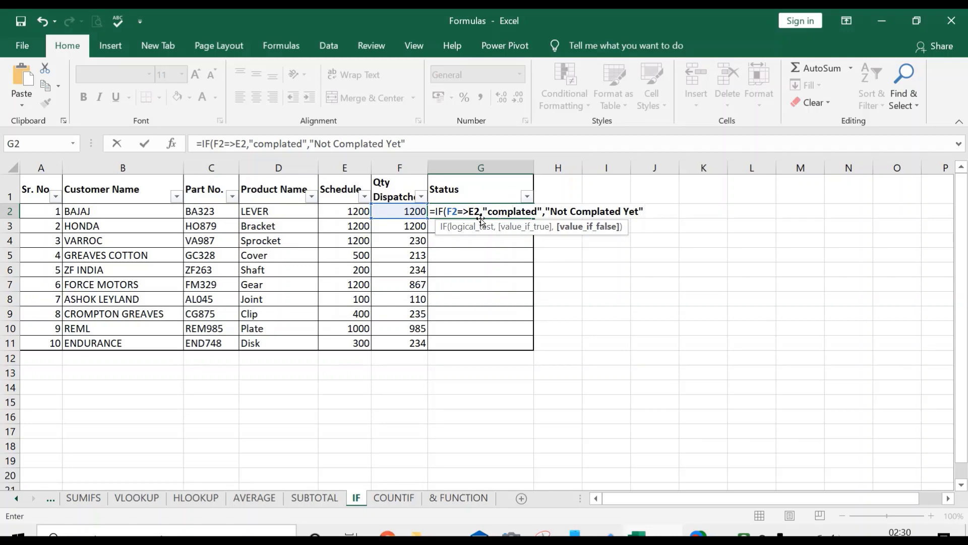
Correct both "Complated" typos to "completed"/"Completed" and enter the G2 formula
{"action": "left_click", "coordinate": [459, 212]}
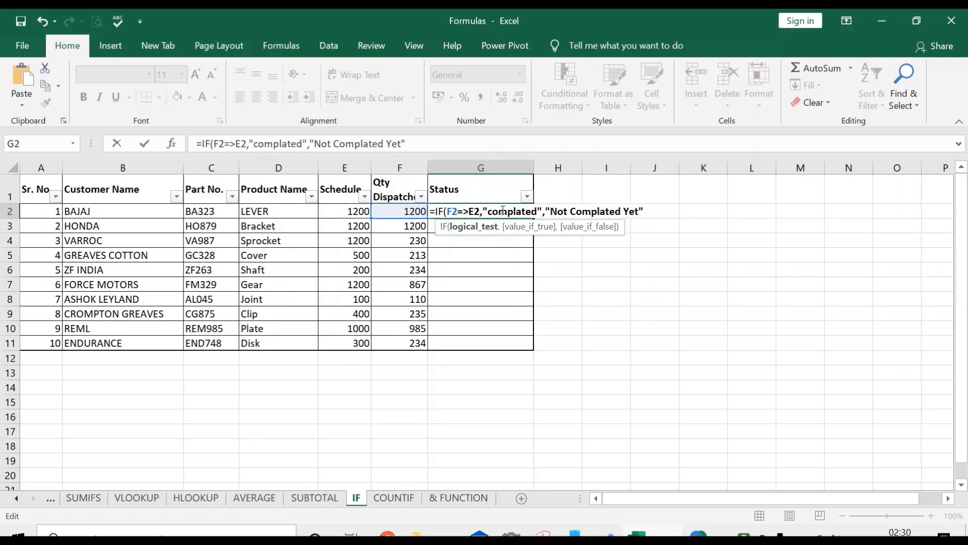
{"action": "left_click", "coordinate": [499, 212]}
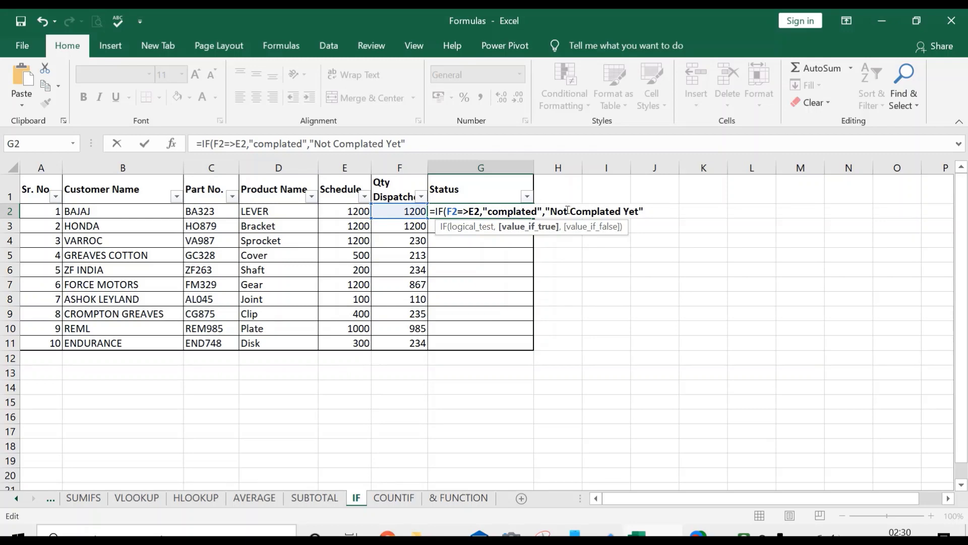
{"action": "left_click", "coordinate": [521, 211]}
{"action": "key", "text": "BackSpace"}
{"action": "type", "text": "e"}
{"action": "left_click", "coordinate": [604, 211]}
{"action": "key", "text": "BackSpace"}
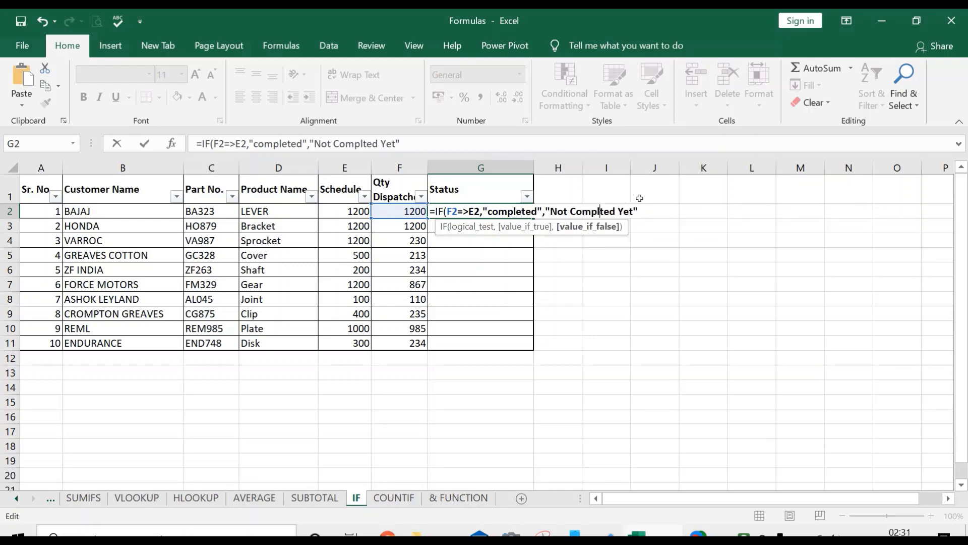
{"action": "type", "text": "e"}
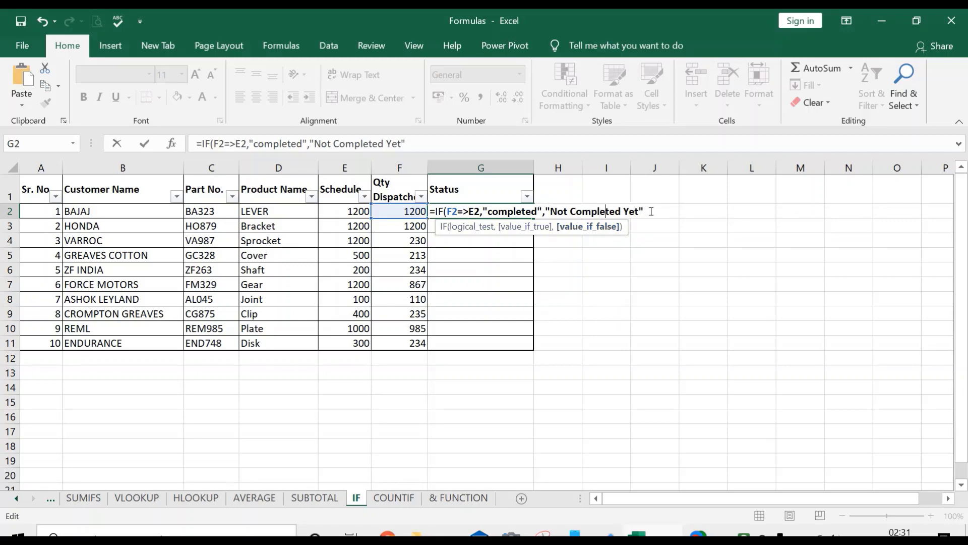
{"action": "key", "text": "Return"}
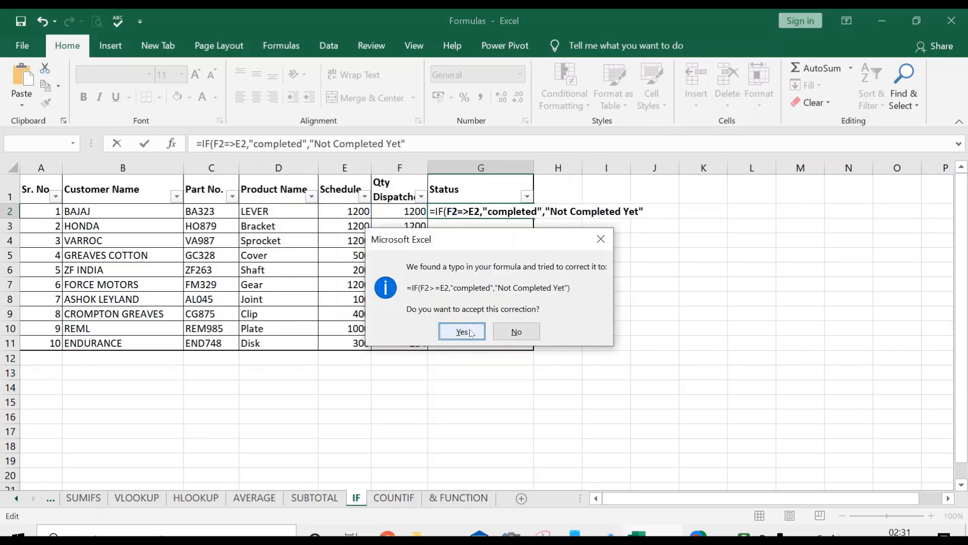
{"action": "left_click", "coordinate": [462, 332]}
{"action": "left_click", "coordinate": [501, 212]}
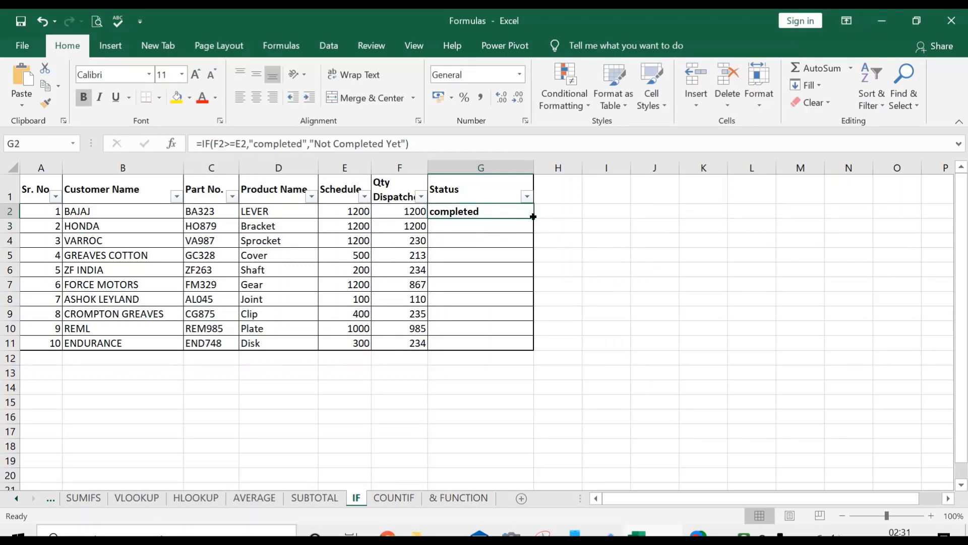
{"action": "left_click_drag", "start_coordinate": [534, 218], "coordinate": [539, 319]}
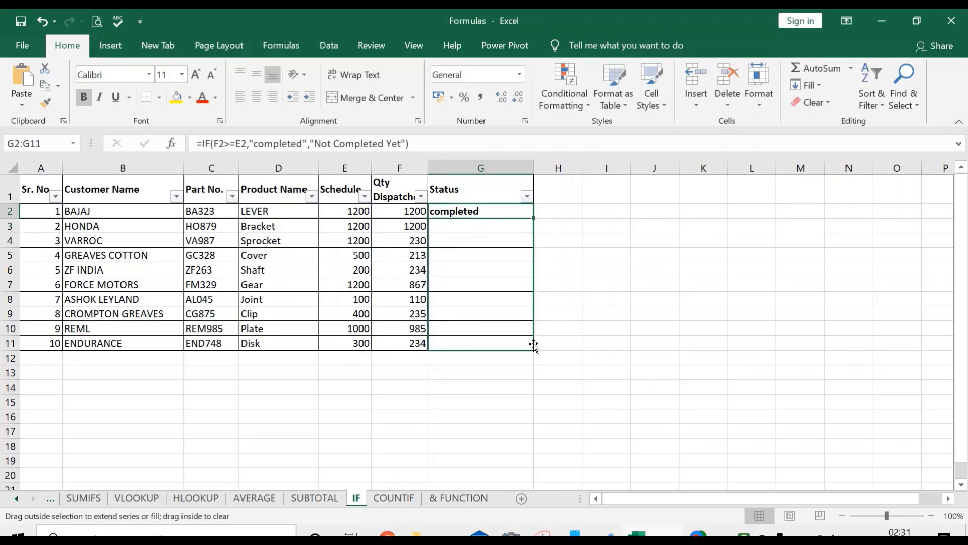
{"action": "left_click_drag", "start_coordinate": [537, 343], "coordinate": [536, 344]}
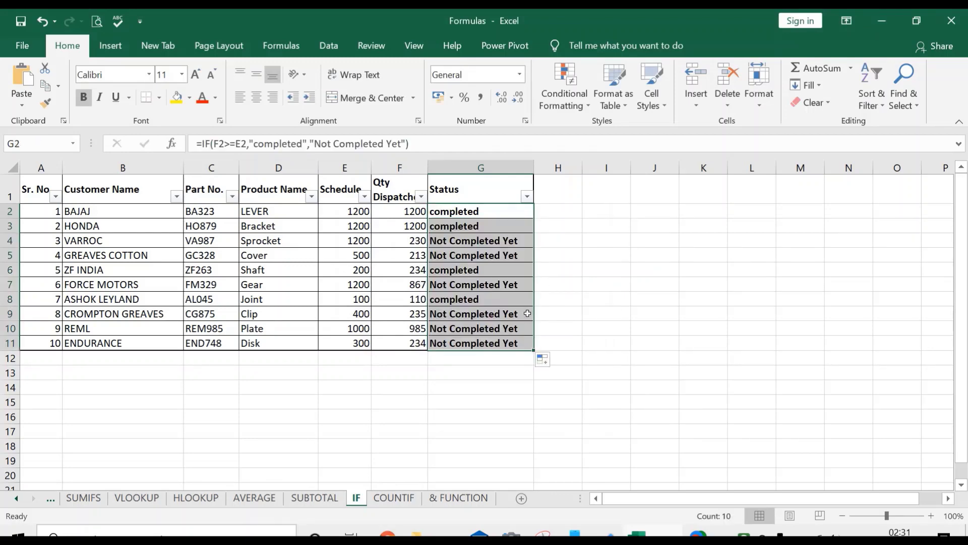
{"action": "left_click", "coordinate": [488, 244]}
{"action": "left_click", "coordinate": [492, 258]}
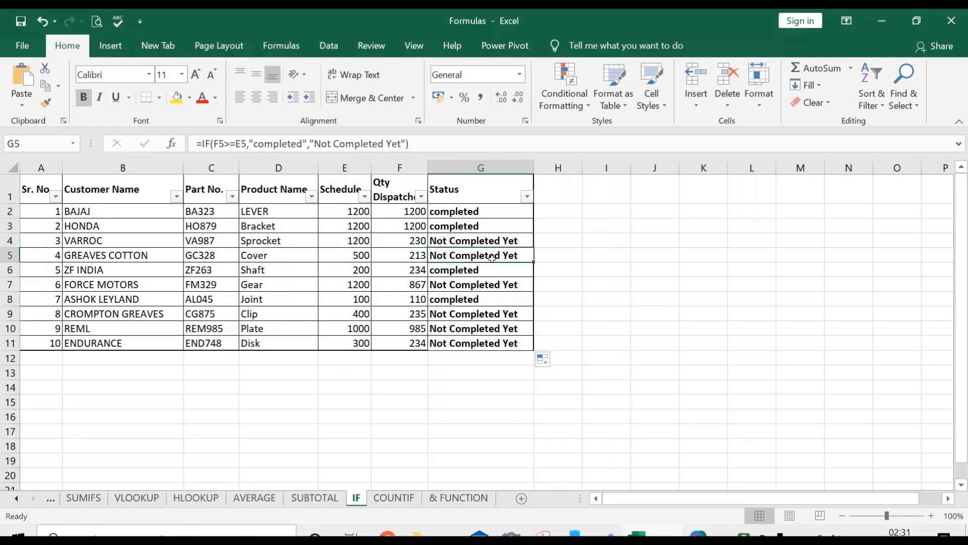
{"action": "left_click", "coordinate": [492, 270]}
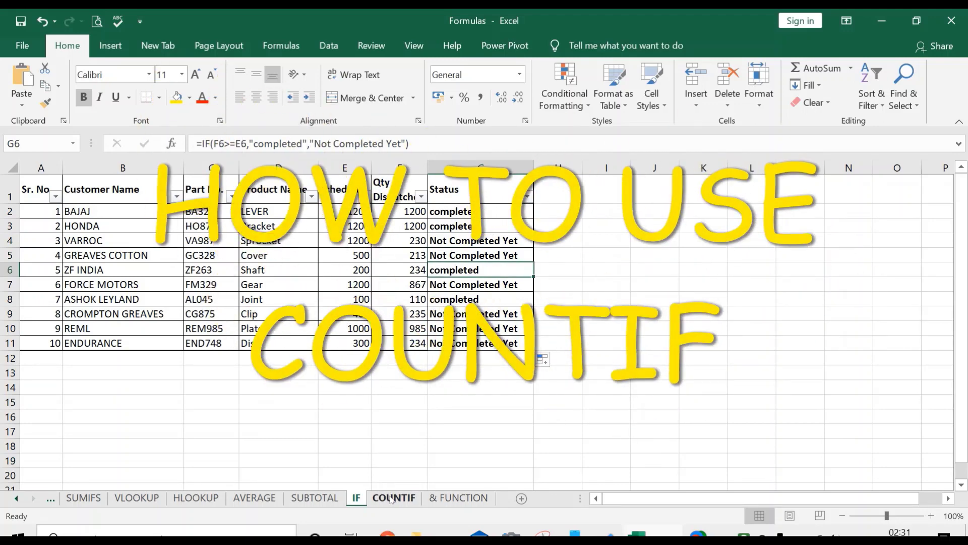
Open the COUNTIF sheet and inspect the =COUNTIF(D:D,G2) formula against the Bracket and Gear entries
{"action": "left_click", "coordinate": [391, 499]}
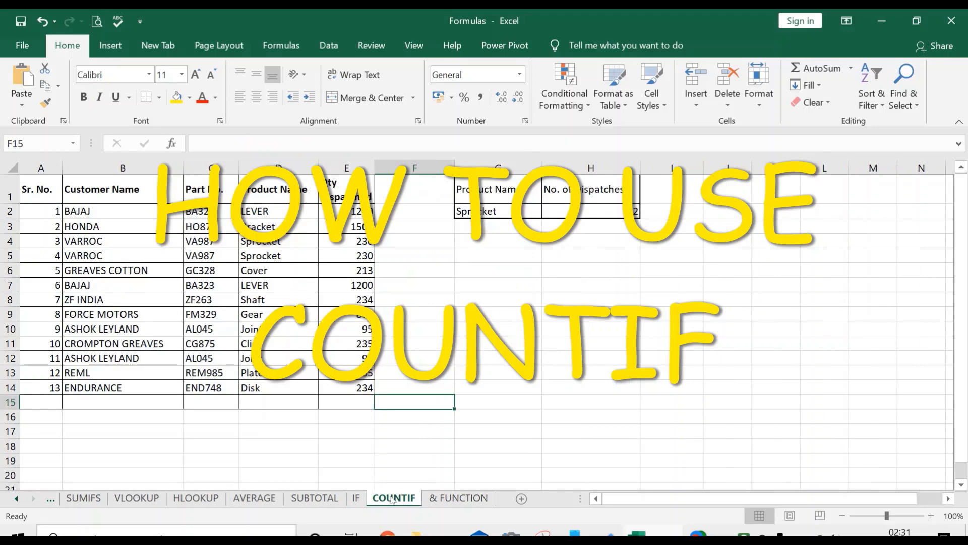
{"action": "left_click", "coordinate": [589, 213]}
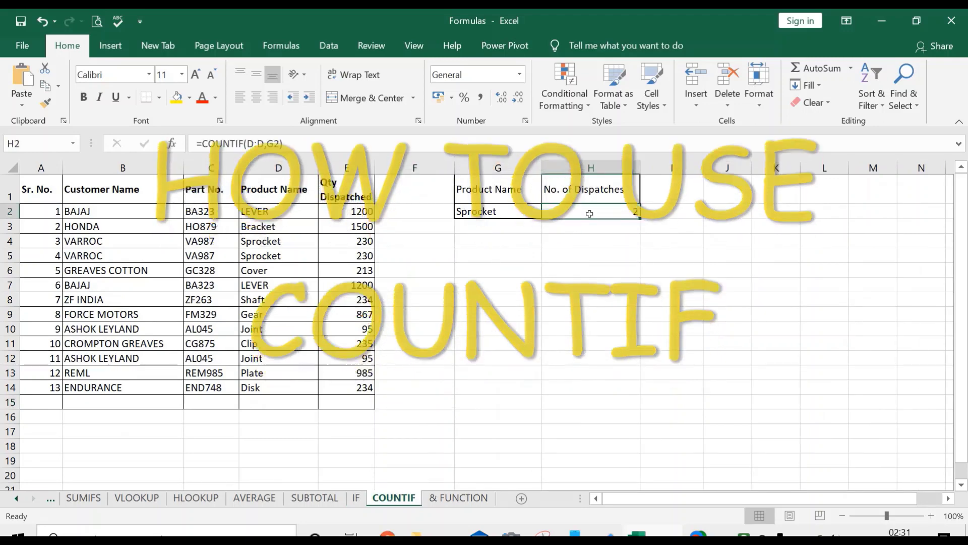
{"action": "left_click", "coordinate": [292, 228]}
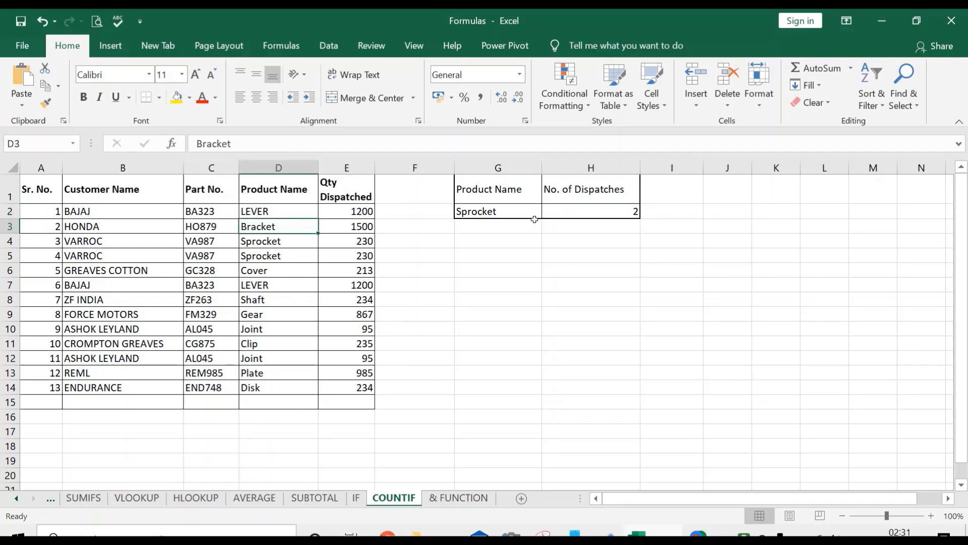
{"action": "left_click", "coordinate": [552, 211]}
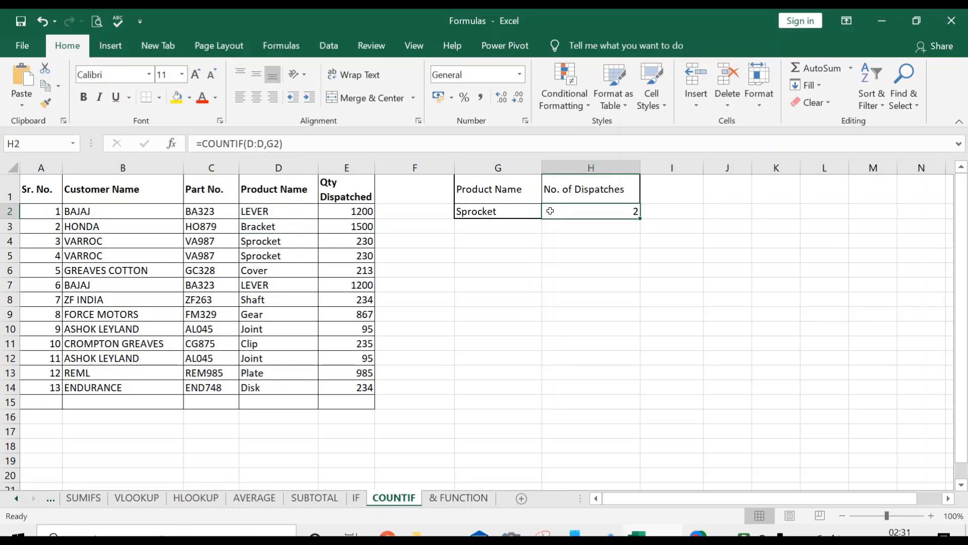
{"action": "left_click", "coordinate": [263, 314]}
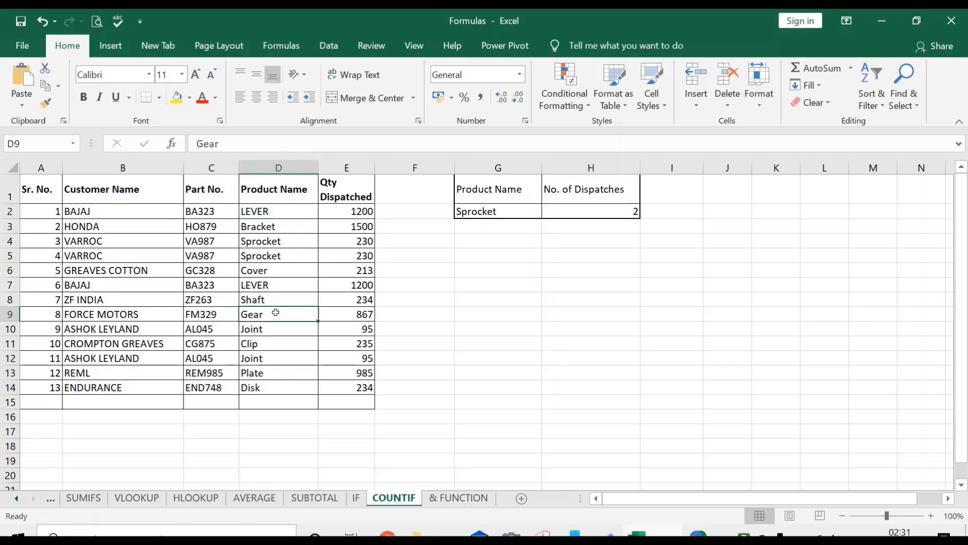
{"action": "left_click", "coordinate": [584, 214]}
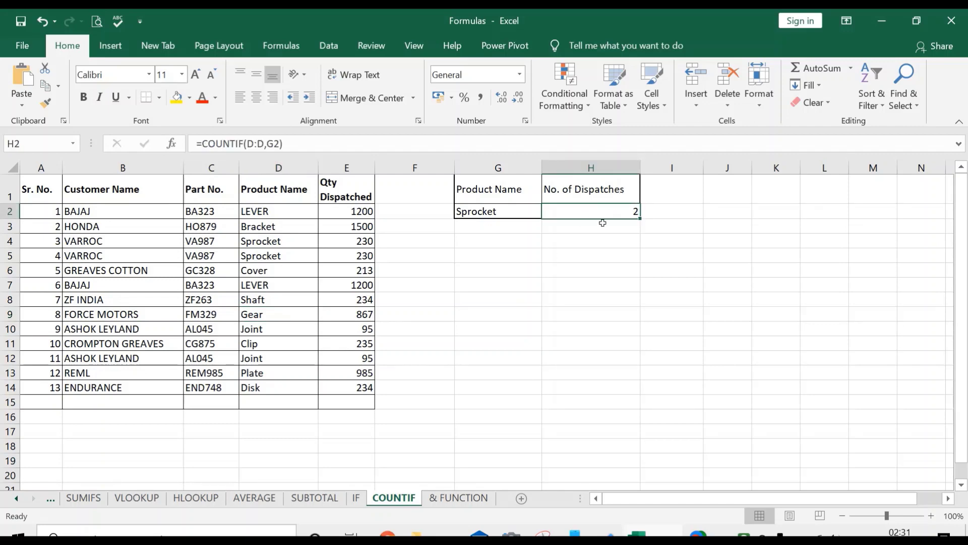
Set the G2 product dropdown to LEVER and check its two matching Product Name entries
{"action": "left_click", "coordinate": [511, 213]}
{"action": "left_click", "coordinate": [549, 213]}
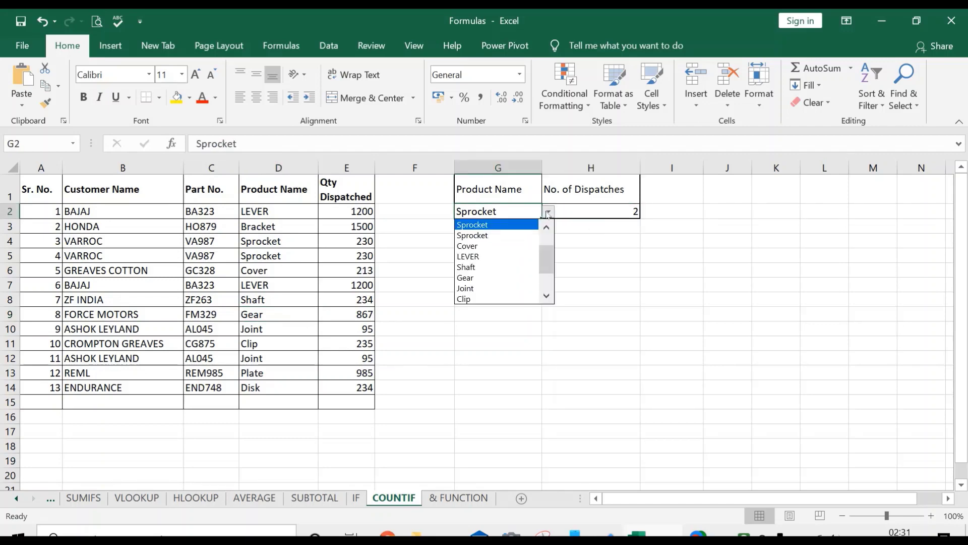
{"action": "left_click", "coordinate": [499, 257]}
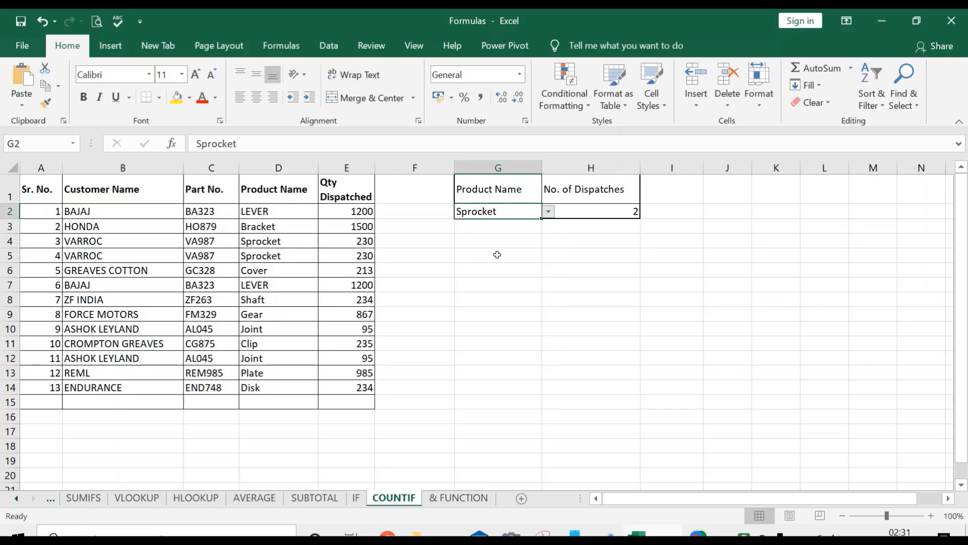
{"action": "left_click", "coordinate": [619, 217]}
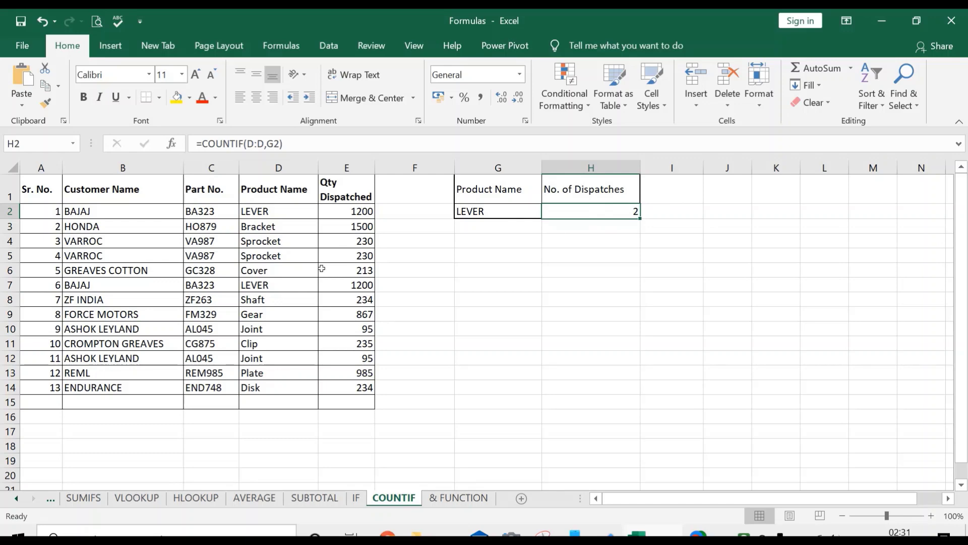
{"action": "left_click", "coordinate": [292, 212]}
{"action": "left_click", "coordinate": [279, 284]}
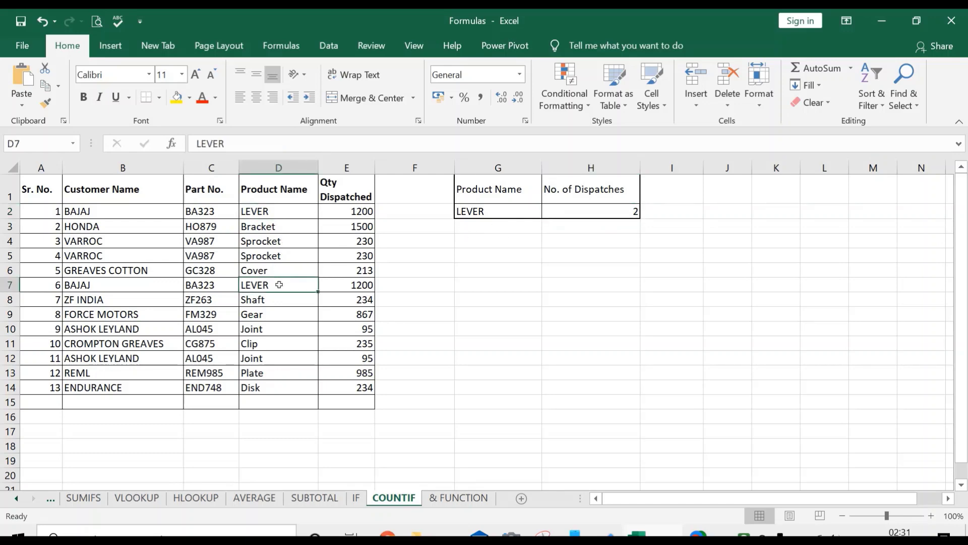
{"action": "left_click_drag", "start_coordinate": [279, 211], "coordinate": [273, 396]}
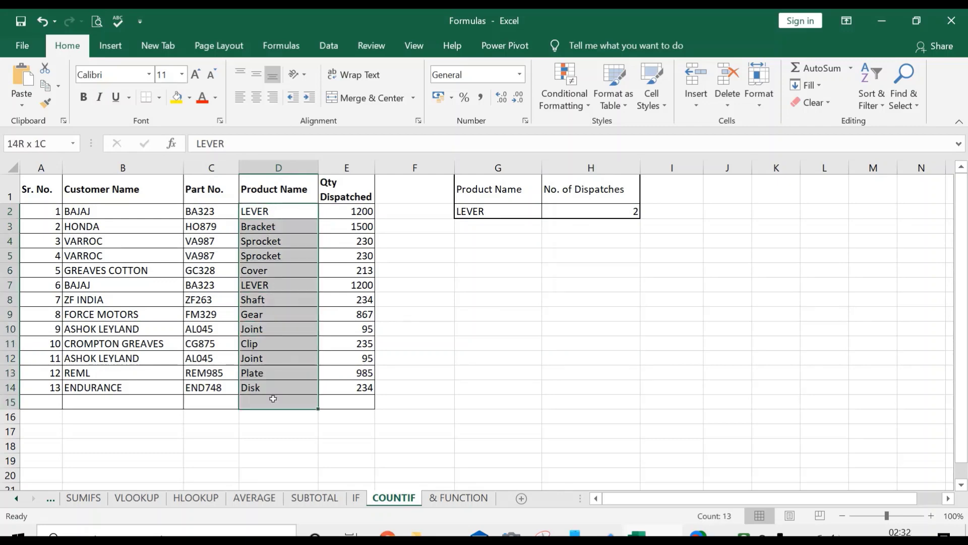
{"action": "left_click", "coordinate": [297, 212]}
{"action": "left_click", "coordinate": [285, 289]}
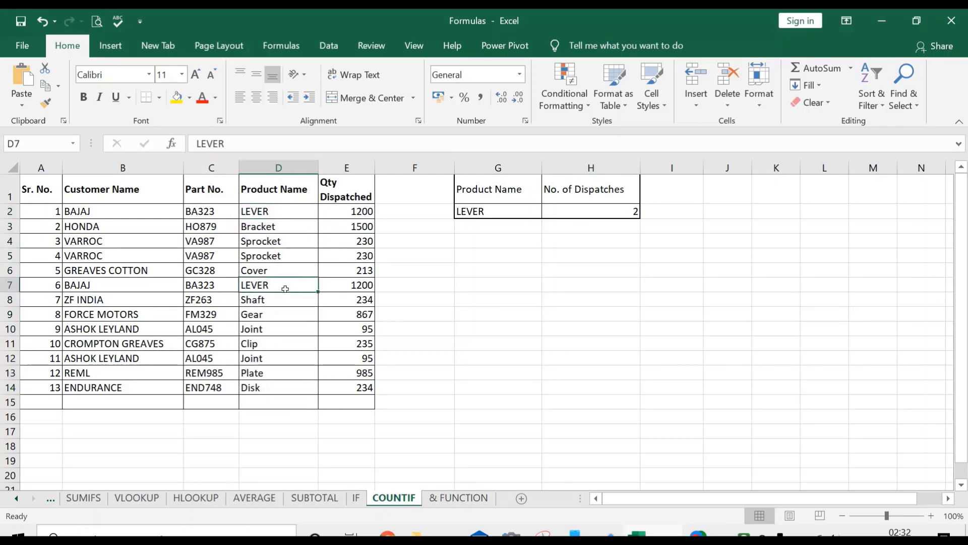
Switch G2 to Bracket and verify the single Bracket entry gives a count of 1
{"action": "left_click", "coordinate": [505, 214]}
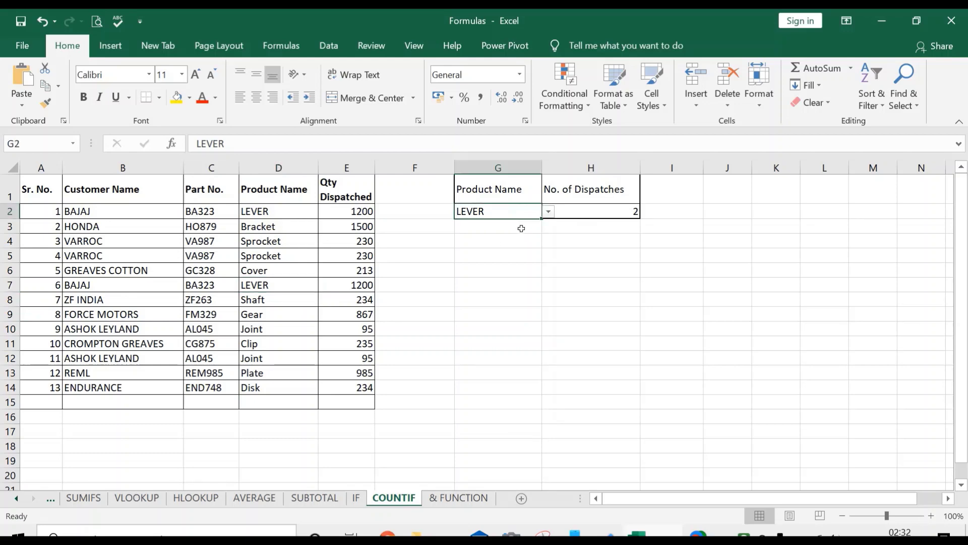
{"action": "left_click", "coordinate": [549, 211]}
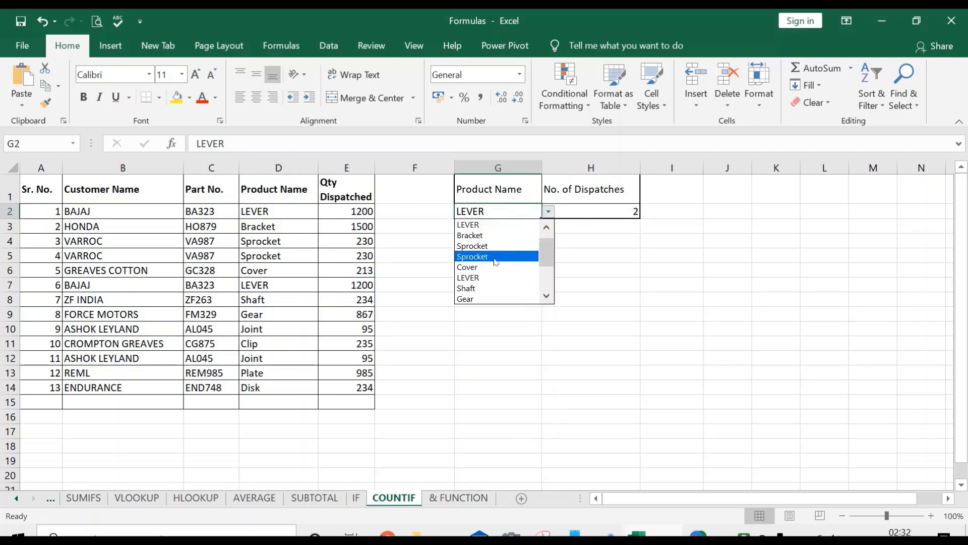
{"action": "left_click", "coordinate": [491, 235]}
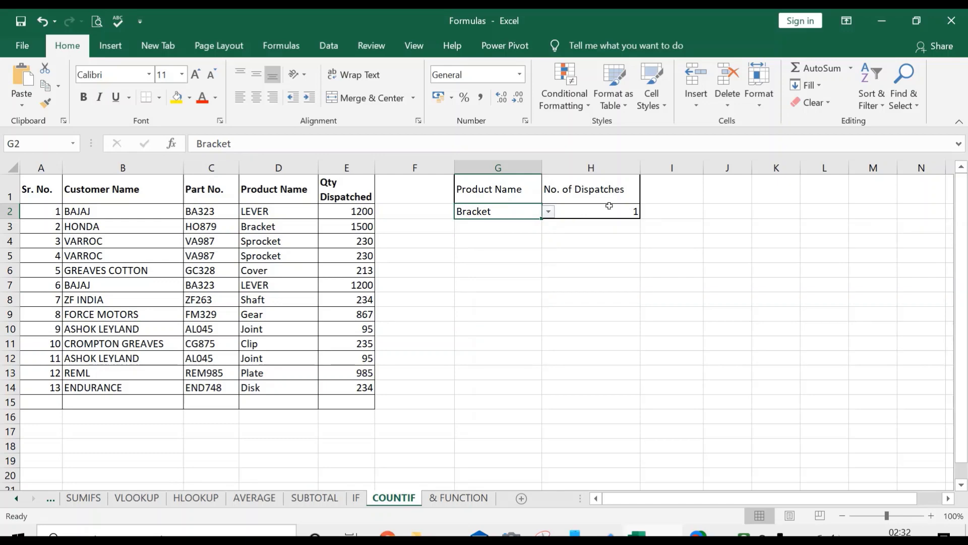
{"action": "left_click", "coordinate": [609, 206]}
{"action": "left_click_drag", "start_coordinate": [271, 199], "coordinate": [271, 373]}
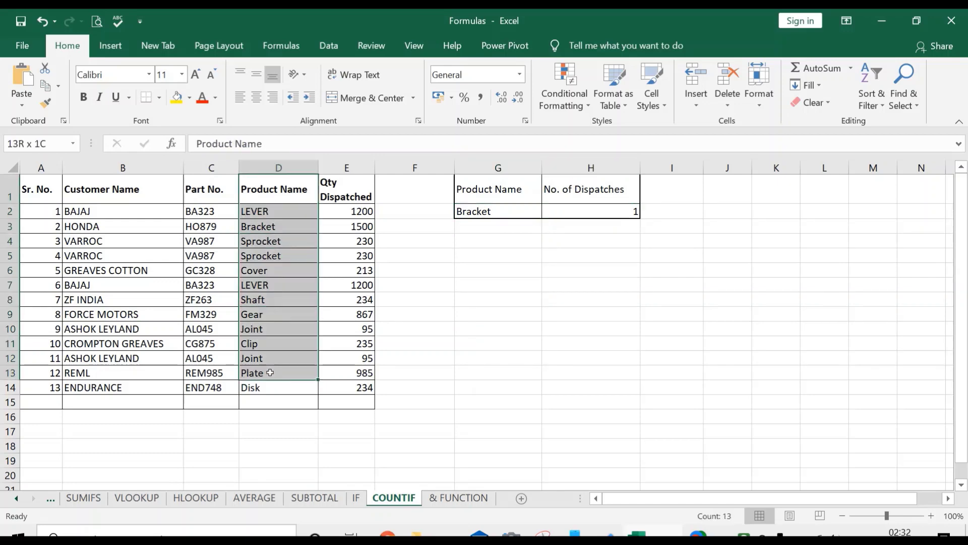
{"action": "left_click", "coordinate": [284, 228]}
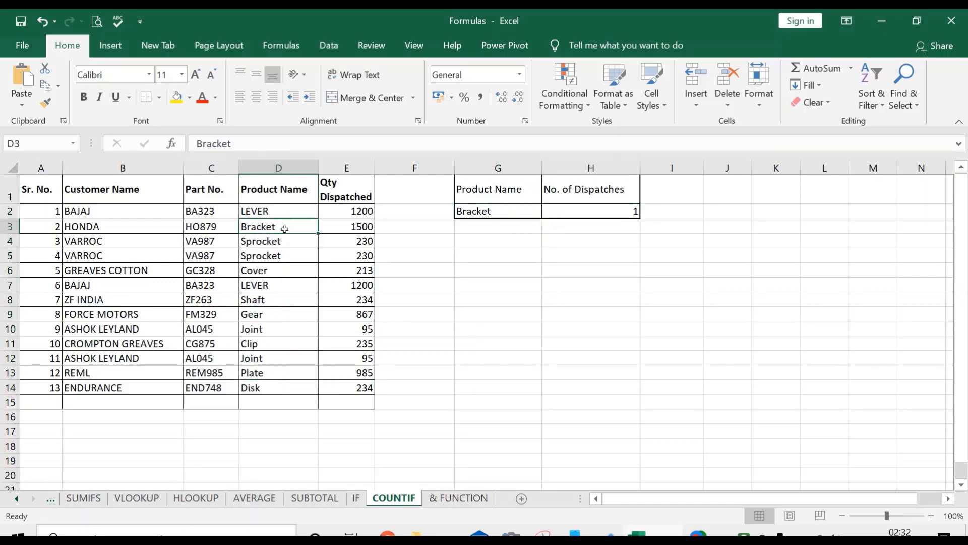
{"action": "left_click", "coordinate": [564, 210]}
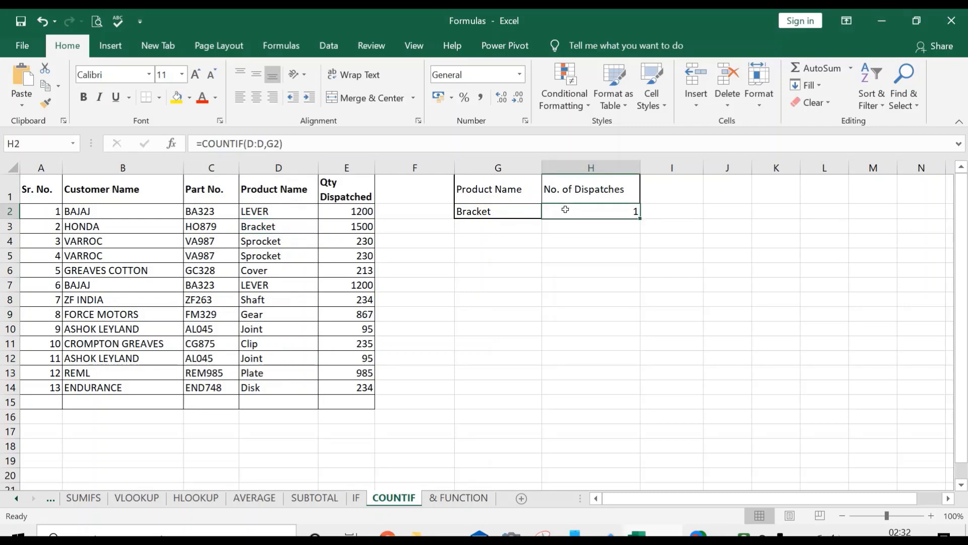
Replace H2's formula with =COUNTIF(D:D,G2), returning 1 dispatch for Bracket
{"action": "key", "text": "Delete"}
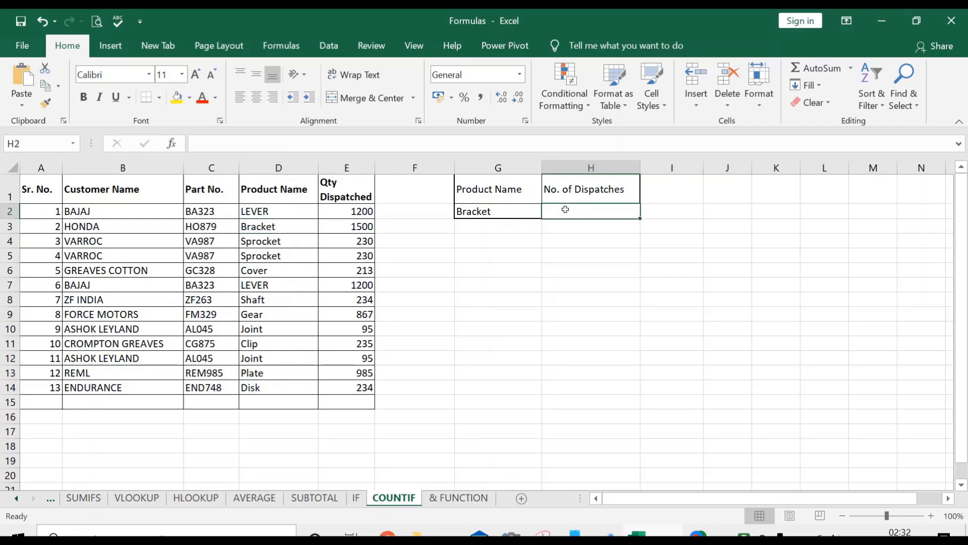
{"action": "type", "text": "=cou"}
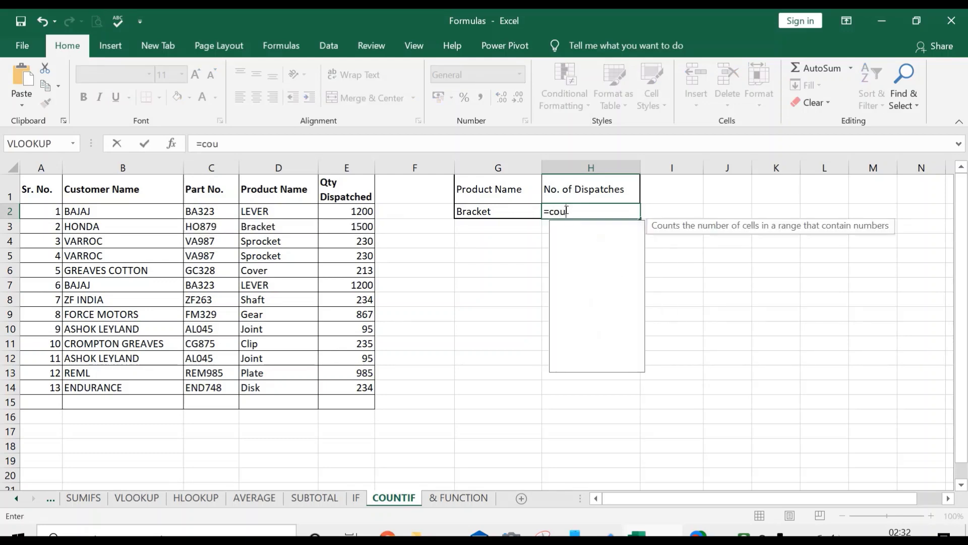
{"action": "type", "text": "ntif"}
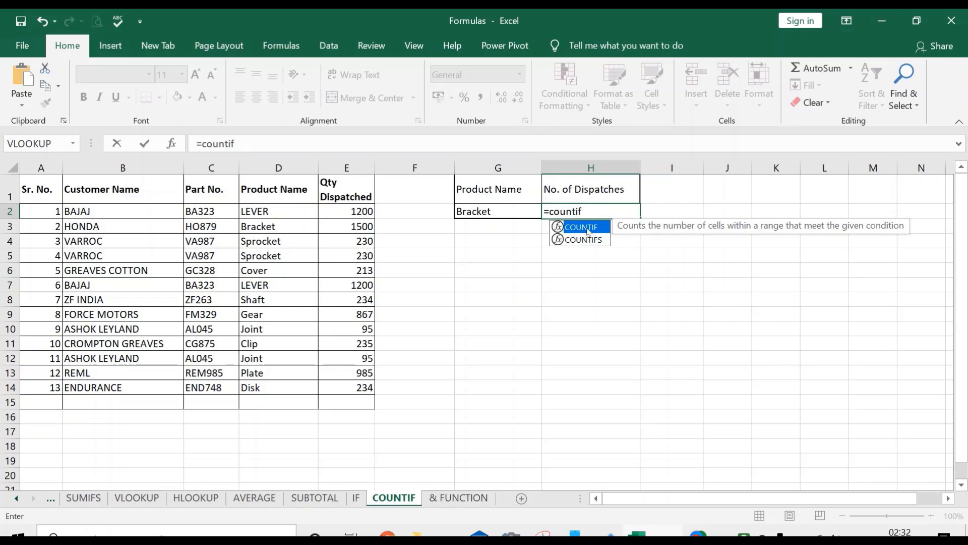
{"action": "double_click", "coordinate": [589, 231]}
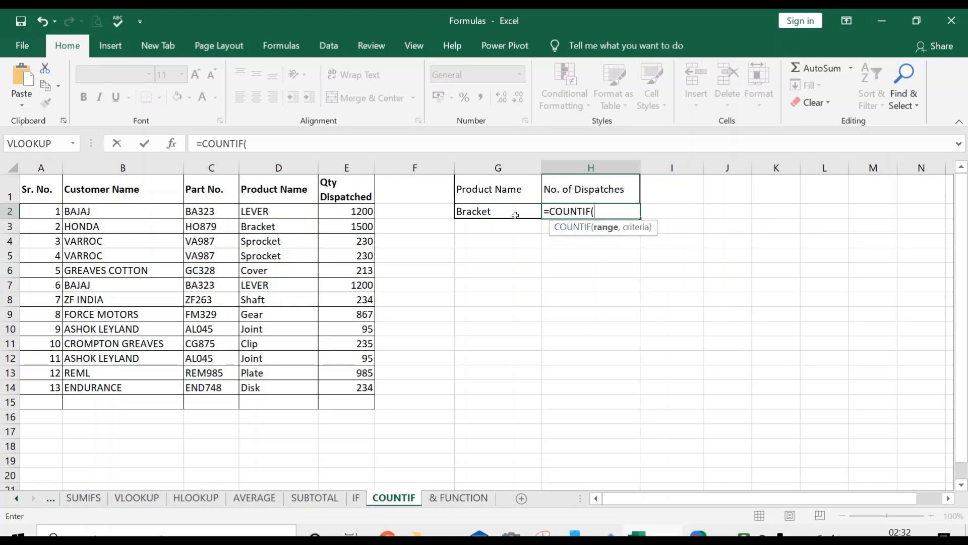
{"action": "left_click", "coordinate": [293, 166]}
{"action": "type", "text": ","}
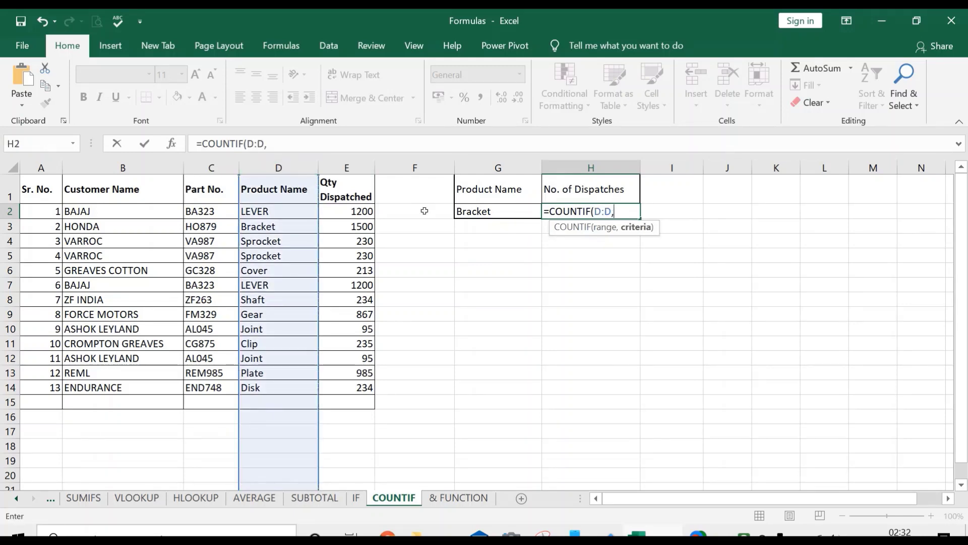
{"action": "left_click", "coordinate": [510, 213]}
{"action": "key", "text": "Return"}
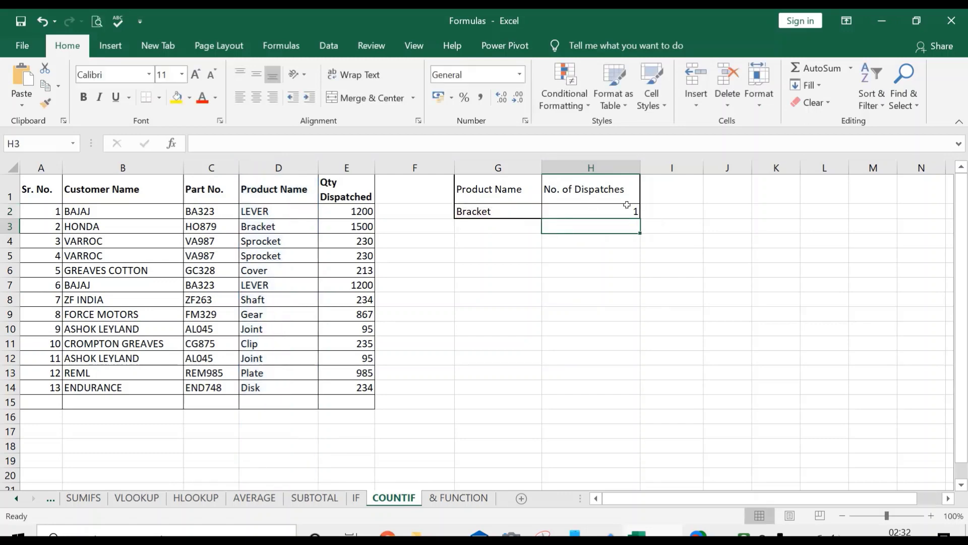
{"action": "left_click", "coordinate": [627, 205]}
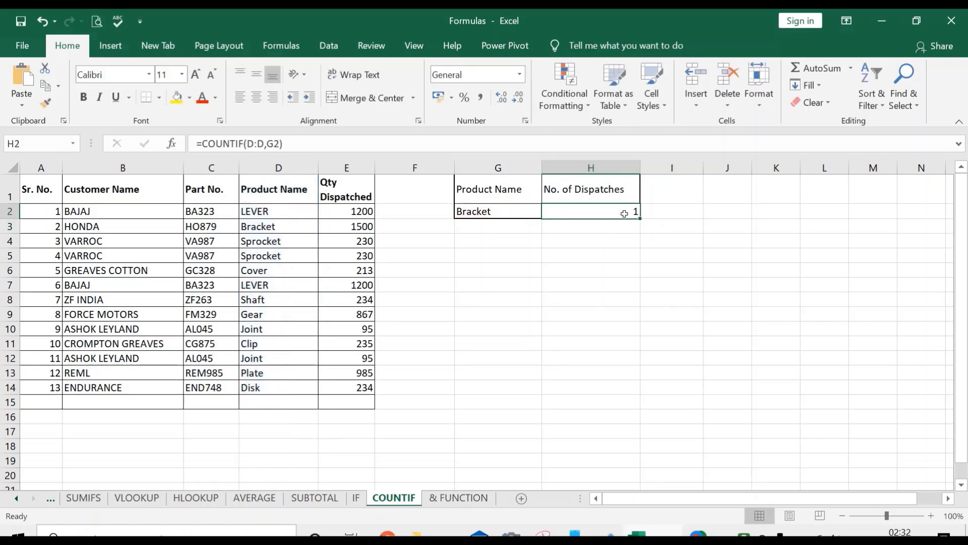
On the & FUNCTION sheet, review how F2 joins the name in B2 and part number in C2
{"action": "left_click", "coordinate": [460, 500]}
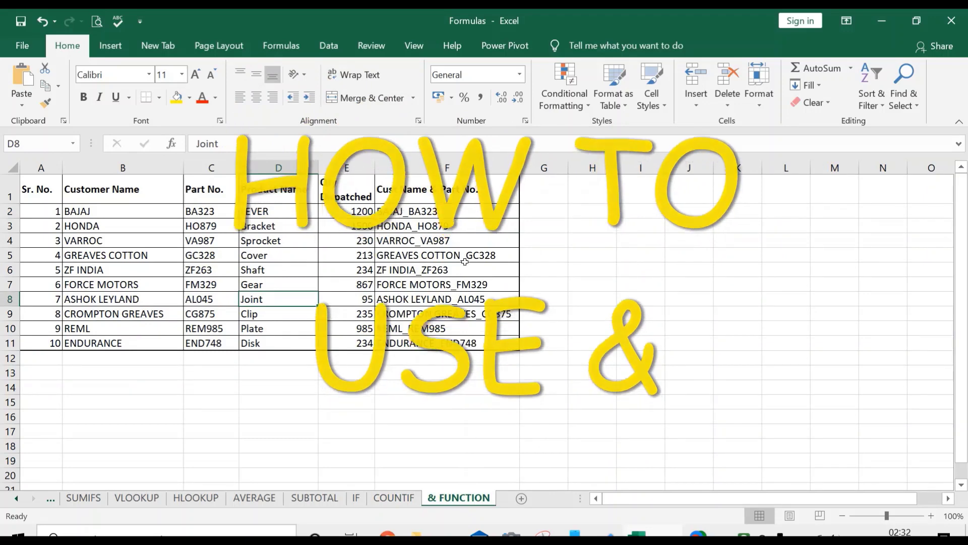
{"action": "left_click", "coordinate": [176, 217]}
{"action": "left_click", "coordinate": [201, 211]}
{"action": "left_click", "coordinate": [387, 207]}
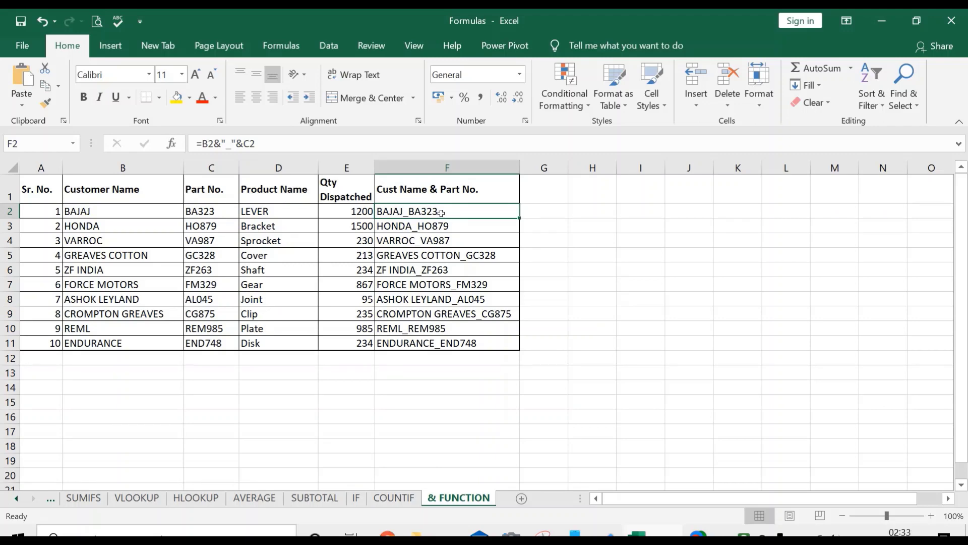
Select the joined results F2:F11 and delete them
{"action": "left_click_drag", "start_coordinate": [440, 213], "coordinate": [454, 337]}
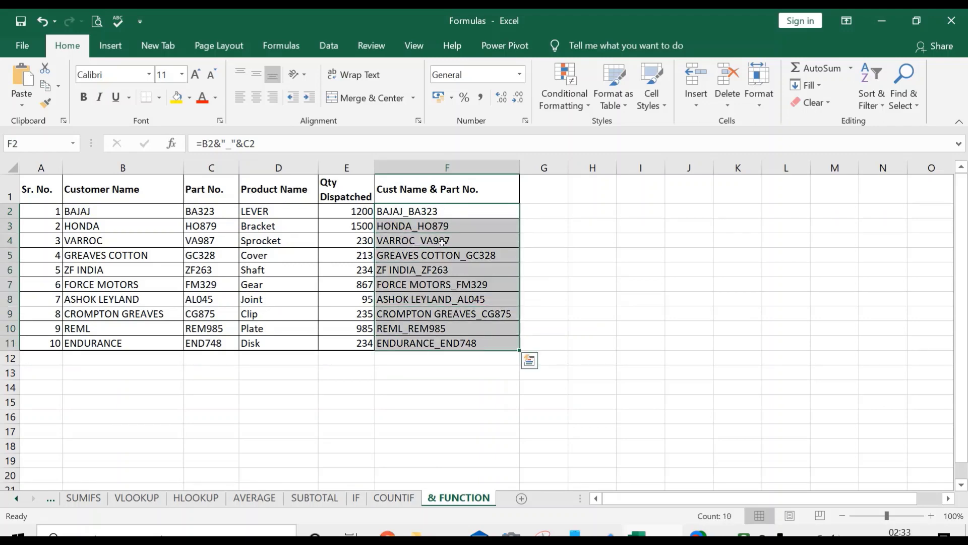
{"action": "left_click", "coordinate": [417, 211]}
{"action": "left_click", "coordinate": [117, 212]}
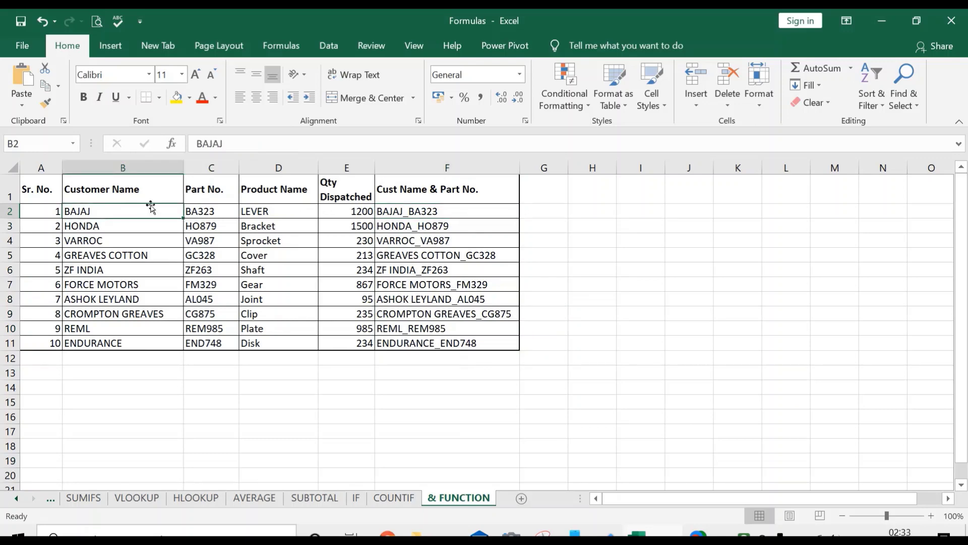
{"action": "left_click", "coordinate": [210, 212]}
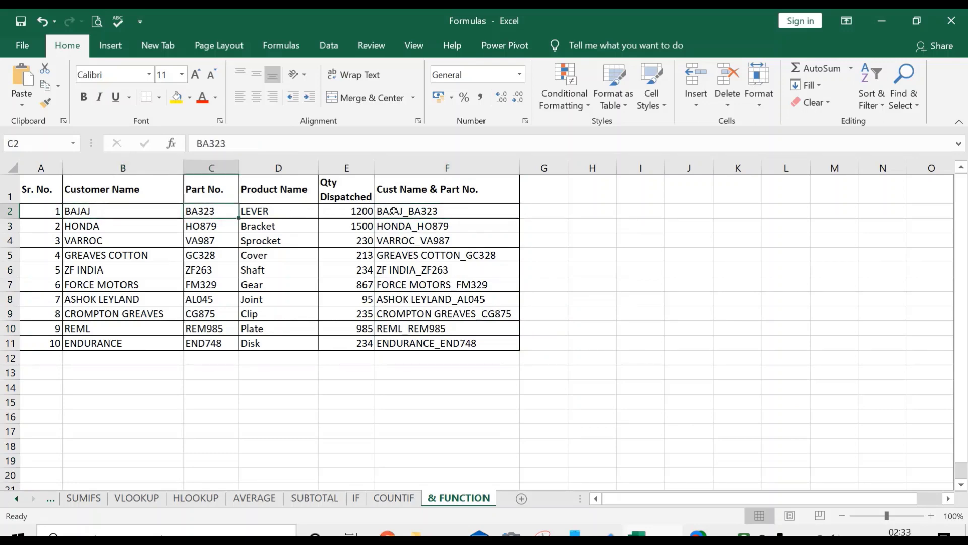
{"action": "left_click_drag", "start_coordinate": [404, 216], "coordinate": [444, 343]}
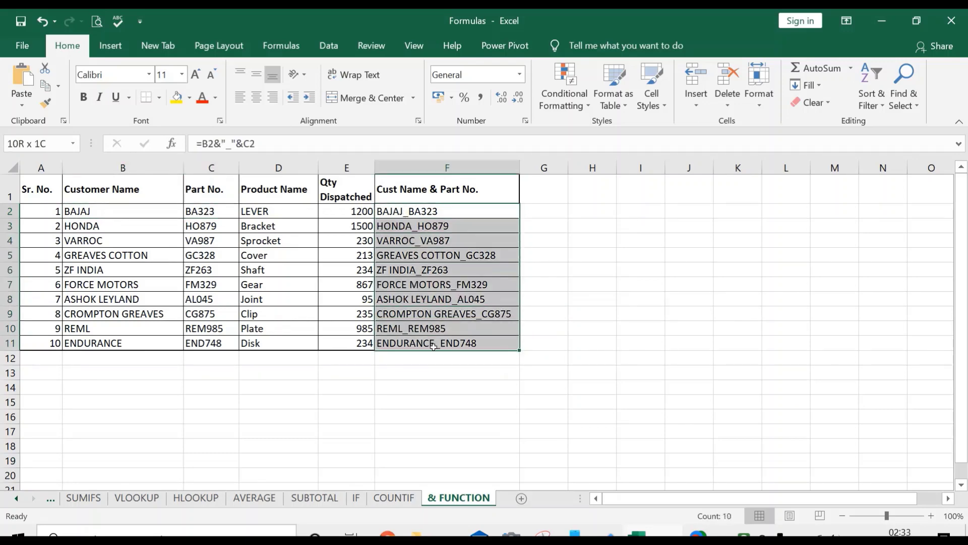
{"action": "key", "text": "Delete"}
Enter =B2&C2 in F2 and check it joins B2 and C2 as BAJAJBA323
{"action": "left_click", "coordinate": [470, 211]}
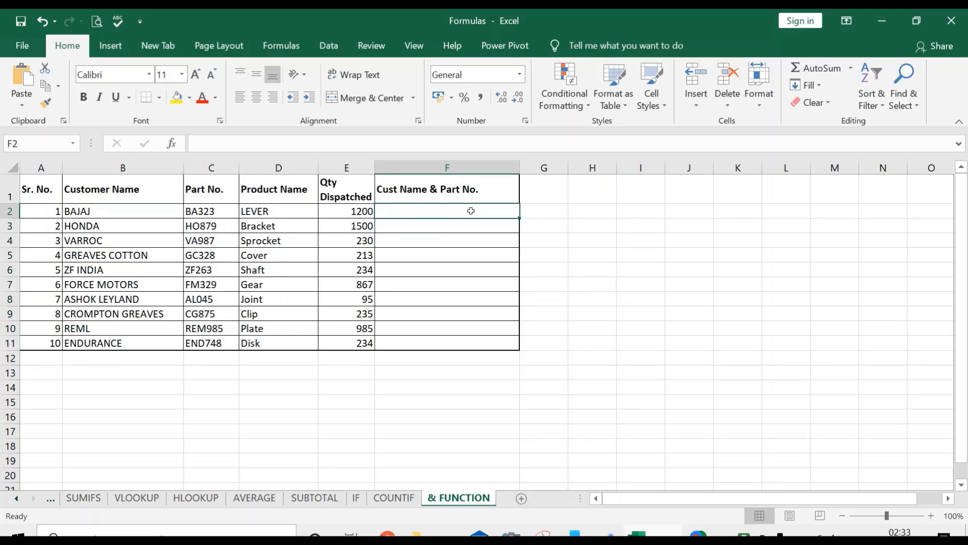
{"action": "type", "text": "="}
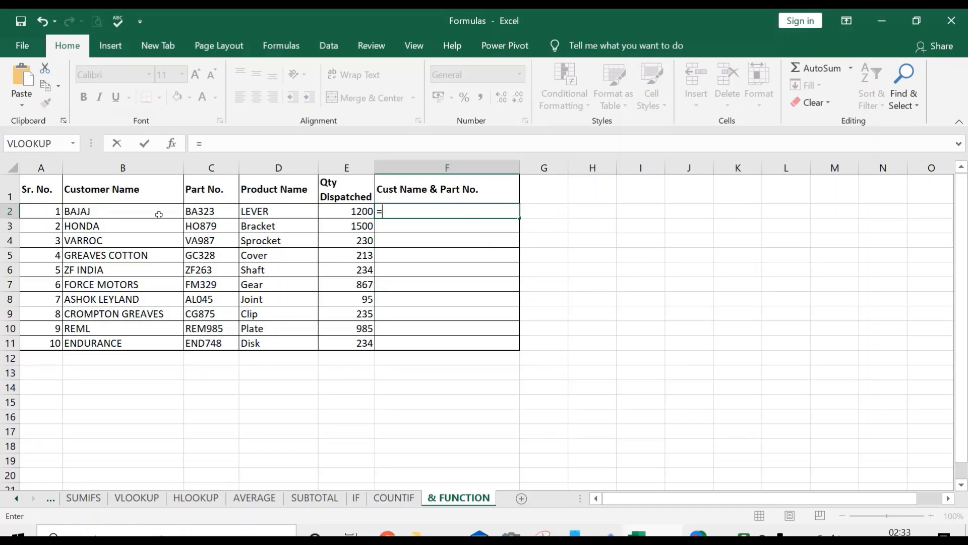
{"action": "left_click", "coordinate": [159, 215]}
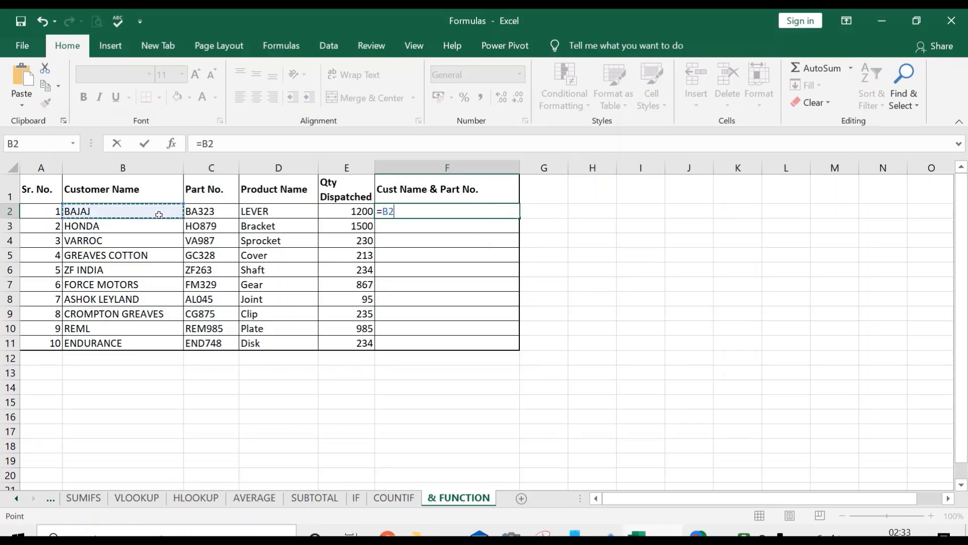
{"action": "type", "text": "&"}
{"action": "left_click", "coordinate": [198, 214]}
{"action": "key", "text": "Return"}
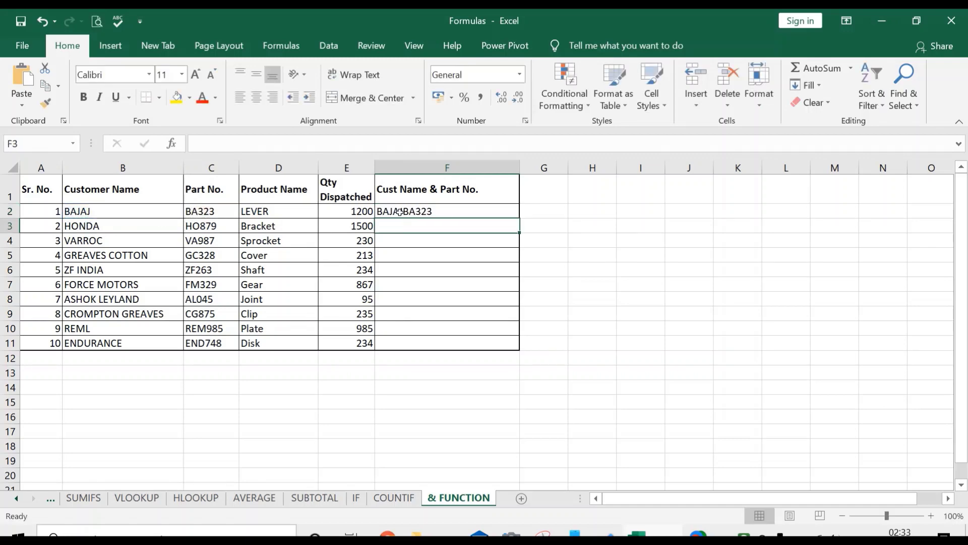
{"action": "left_click", "coordinate": [397, 211]}
{"action": "left_click", "coordinate": [119, 208]}
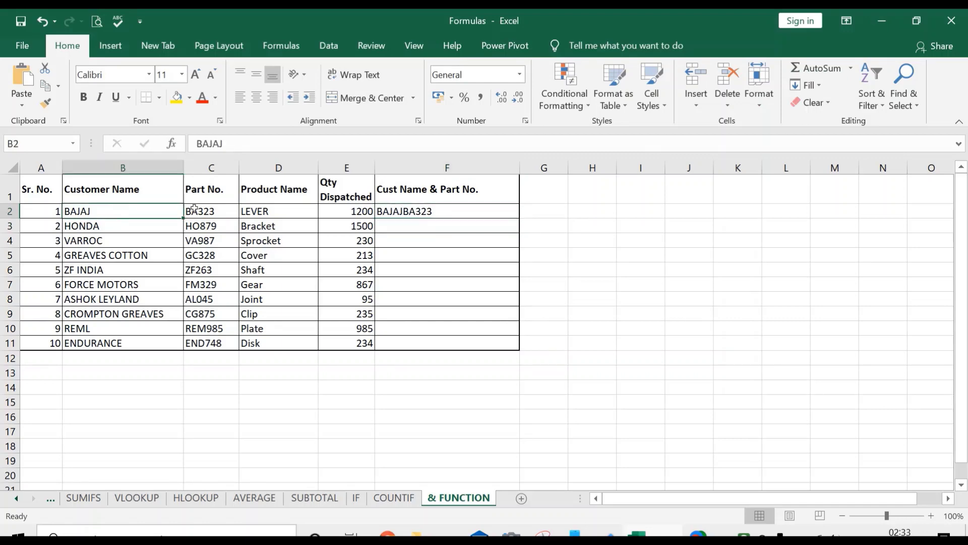
{"action": "left_click", "coordinate": [194, 207]}
{"action": "left_click", "coordinate": [143, 211]}
{"action": "left_click", "coordinate": [187, 207]}
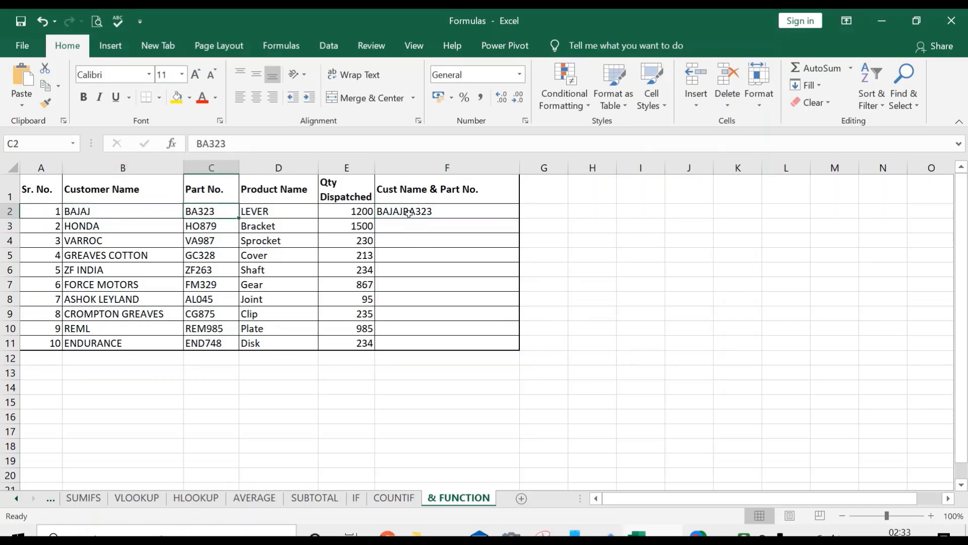
{"action": "left_click", "coordinate": [410, 212]}
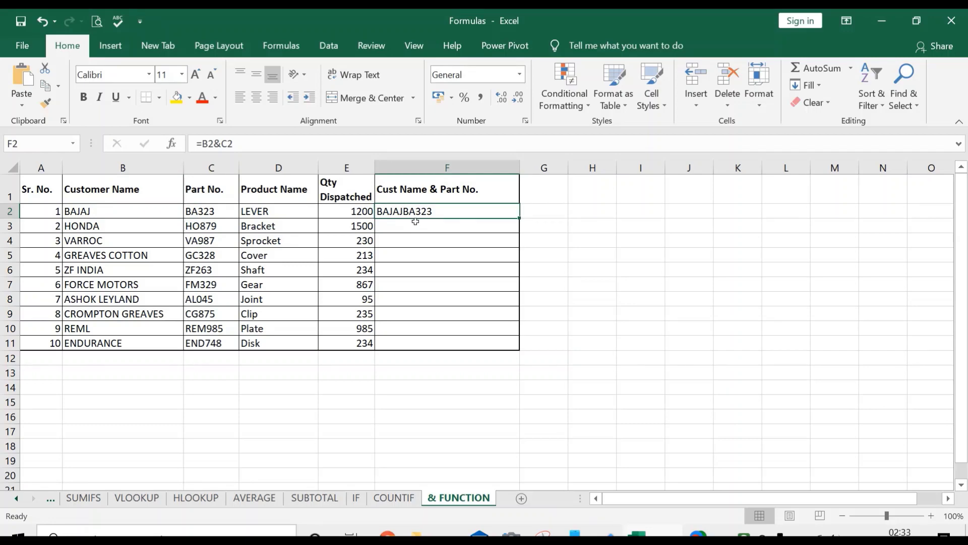
Edit F2 to =B2&"_"&C2 so it shows BAJAJ_BA323
{"action": "left_click", "coordinate": [218, 145]}
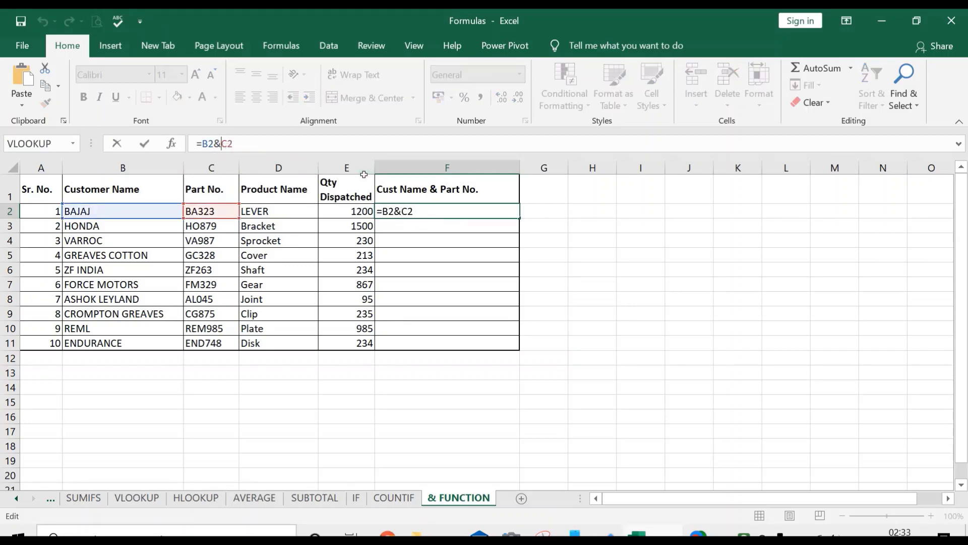
{"action": "type", "text": "&"}
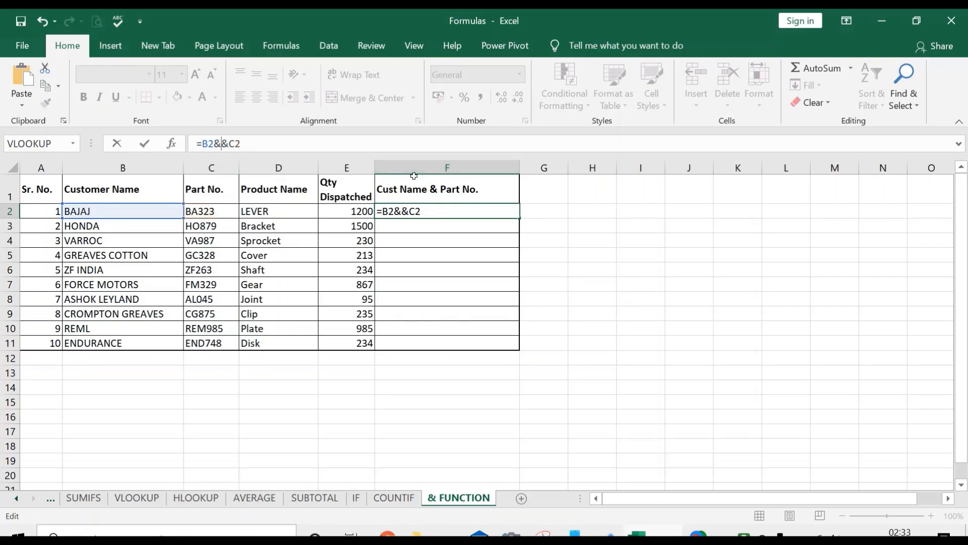
{"action": "type", "text": "\"\""}
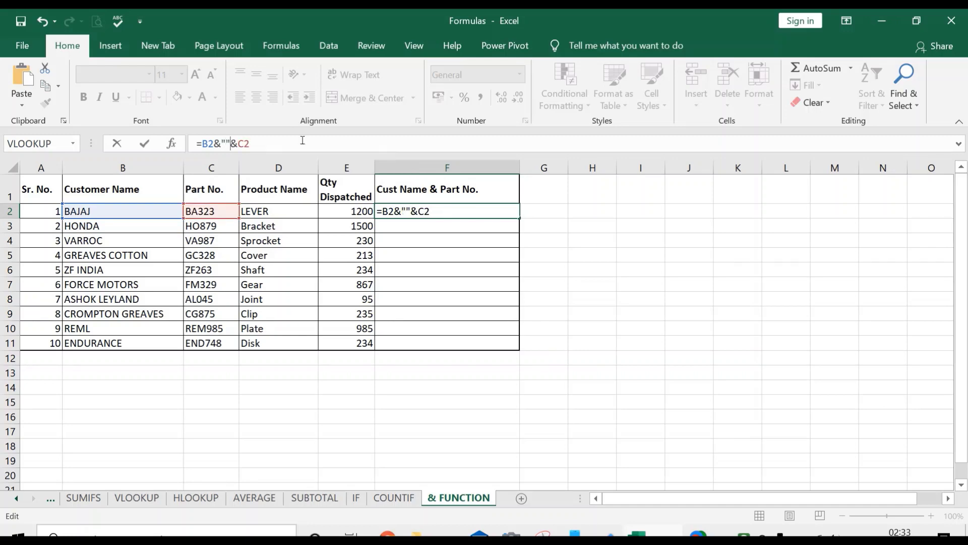
{"action": "left_click", "coordinate": [226, 143]}
{"action": "type", "text": "_"}
{"action": "key", "text": "BackSpace"}
{"action": "type", "text": "_"}
{"action": "key", "text": "Return"}
Fill F2's underscore formula down to F11 and spot-check the copies in F5 through F9
{"action": "left_click", "coordinate": [388, 212]}
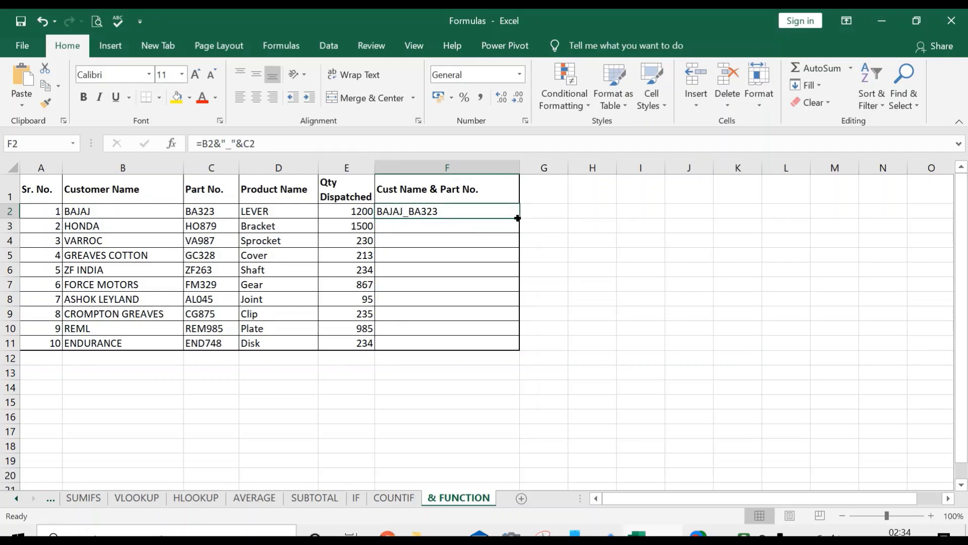
{"action": "left_click_drag", "start_coordinate": [519, 218], "coordinate": [517, 347]}
{"action": "left_click", "coordinate": [494, 213]}
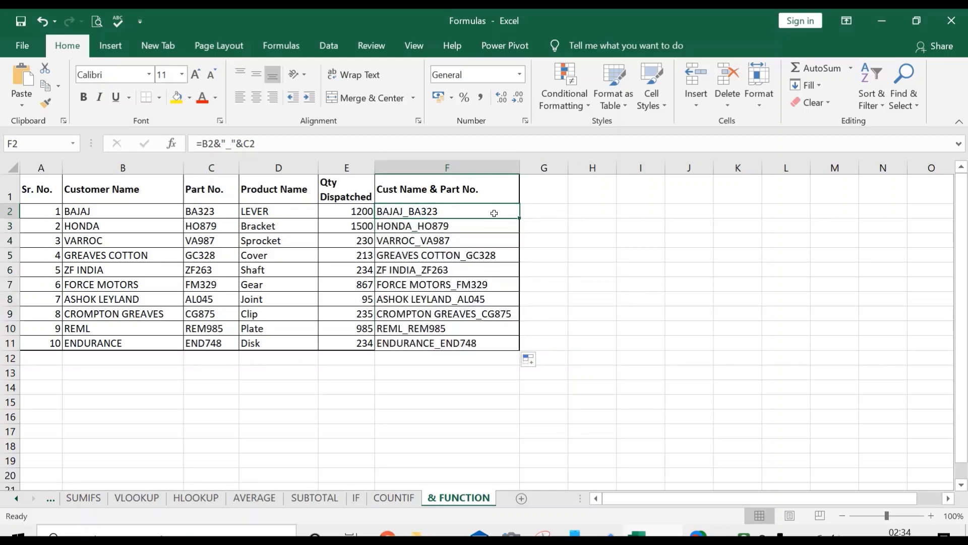
{"action": "left_click", "coordinate": [491, 256]}
{"action": "left_click", "coordinate": [470, 285]}
{"action": "left_click", "coordinate": [465, 314]}
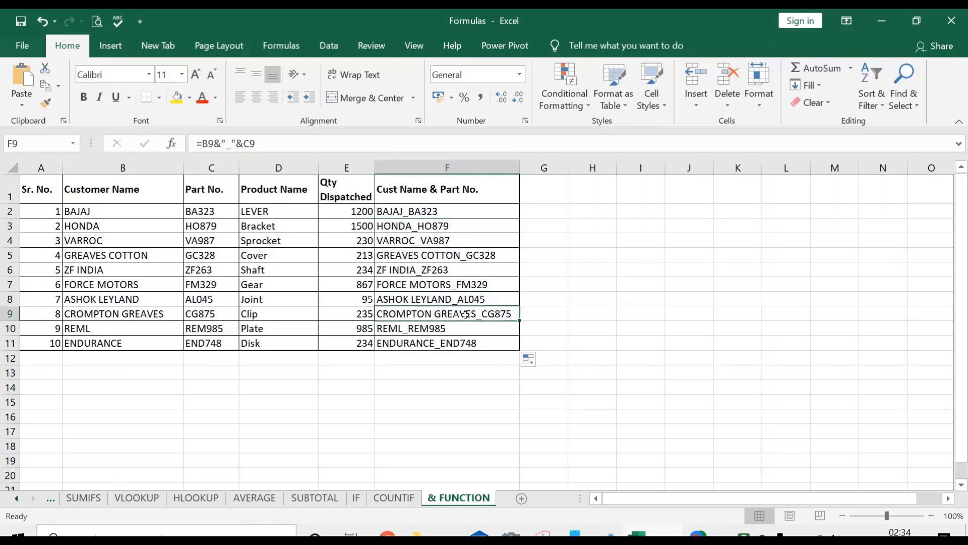
{"action": "left_click", "coordinate": [476, 298]}
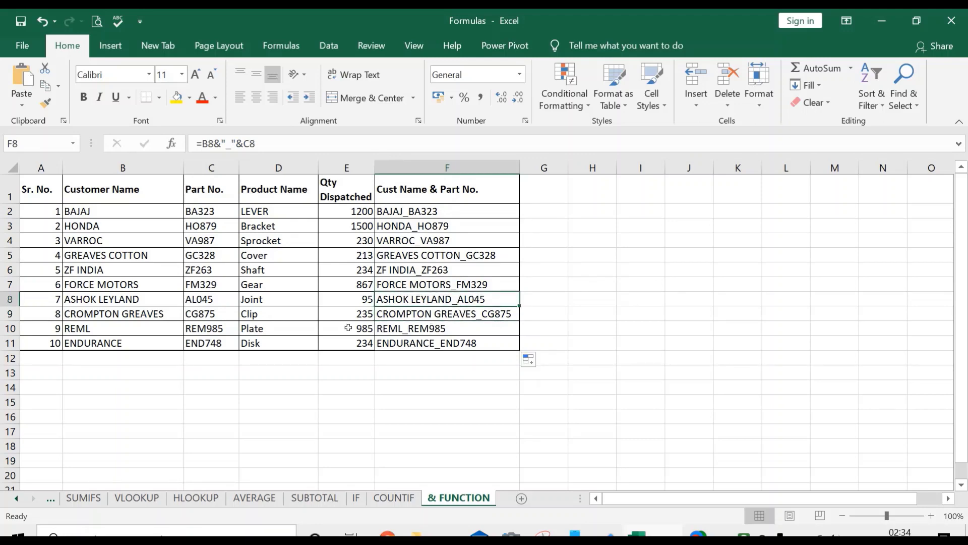
{"action": "left_click", "coordinate": [402, 285]}
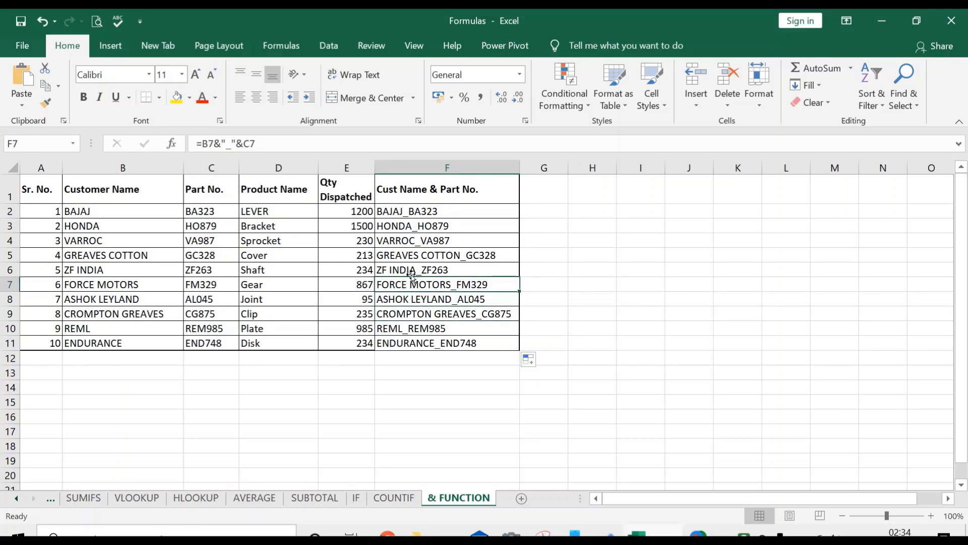
{"action": "left_click", "coordinate": [412, 271]}
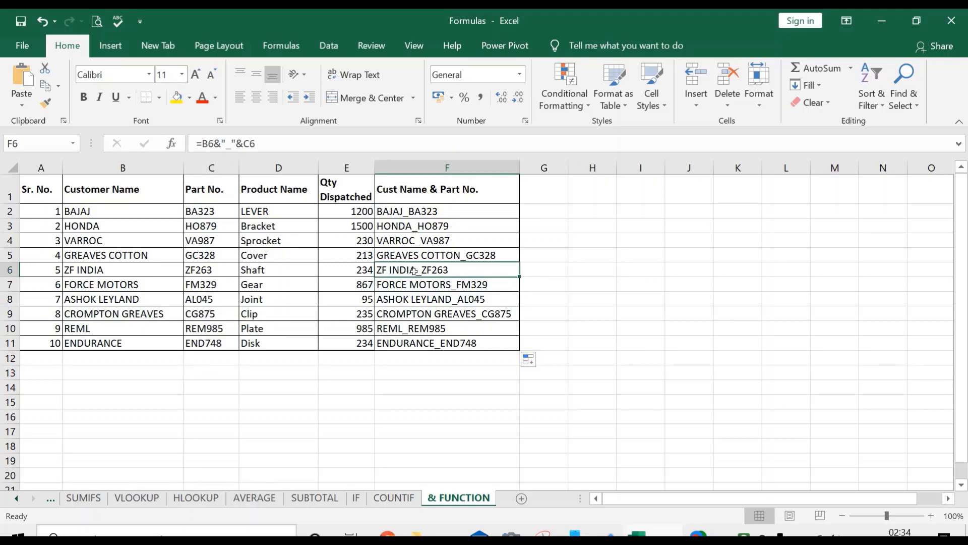
{"action": "left_click", "coordinate": [422, 257]}
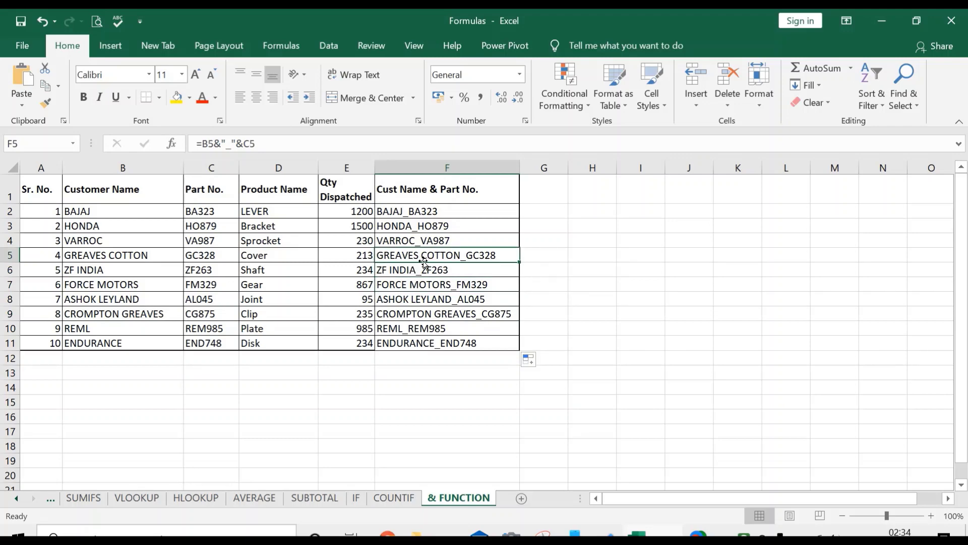